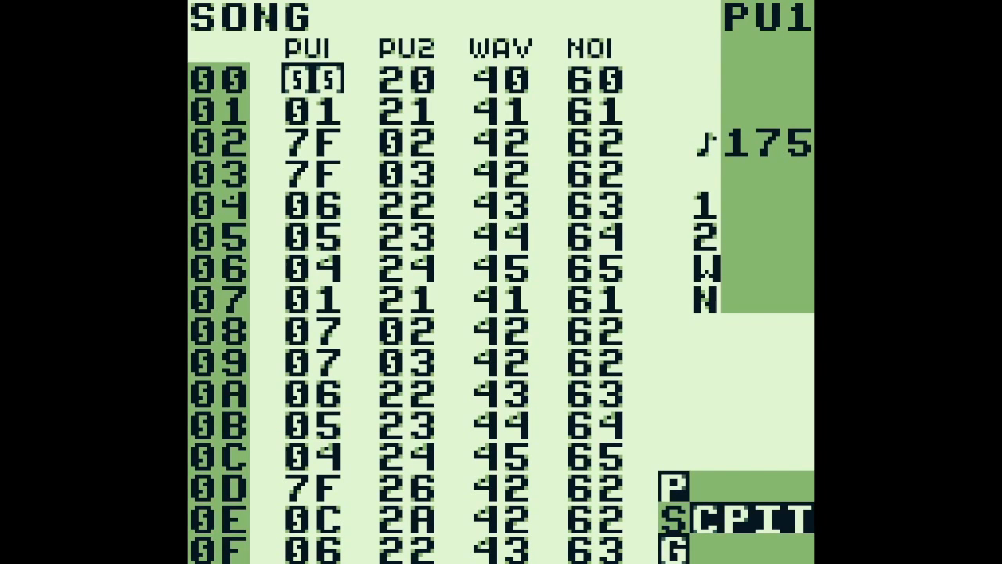
# Play the song from row 00, stop it, and open chain 00 of the PU1 channel at its first phrase
pyautogui.press('Return')
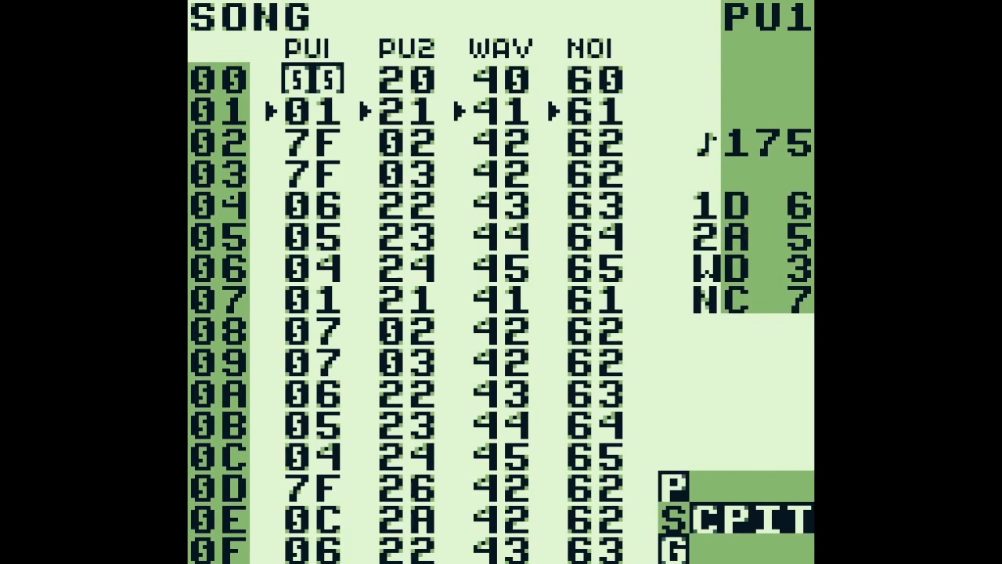
pyautogui.press('Return')
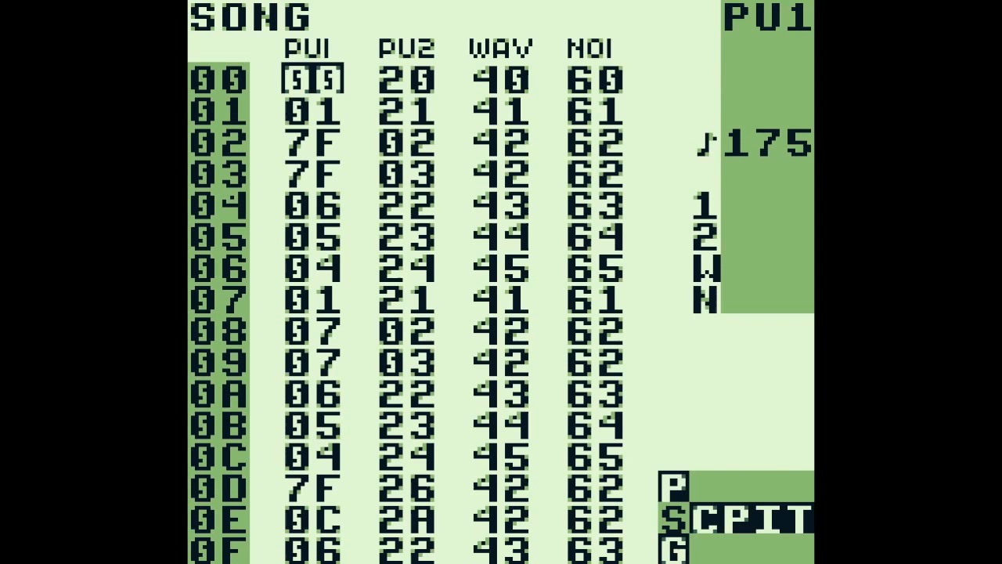
pyautogui.hotkey('shift', 'Right')
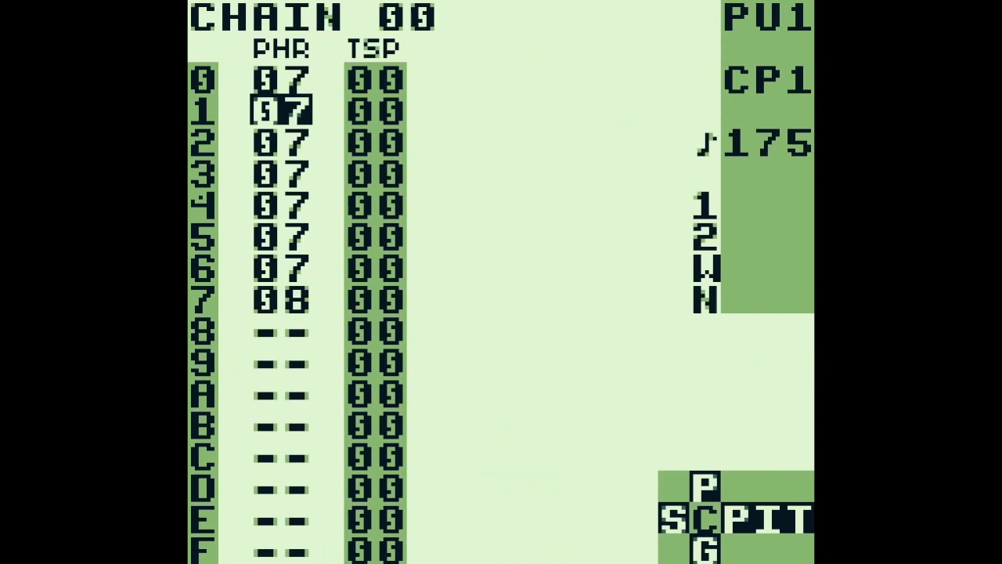
pyautogui.press('Up')
# Open phrase 07 from chain 00 and inspect the settings of instrument 02 used by its first note
pyautogui.hotkey('shift', 'Right')
pyautogui.press('Left')
pyautogui.press('Left')
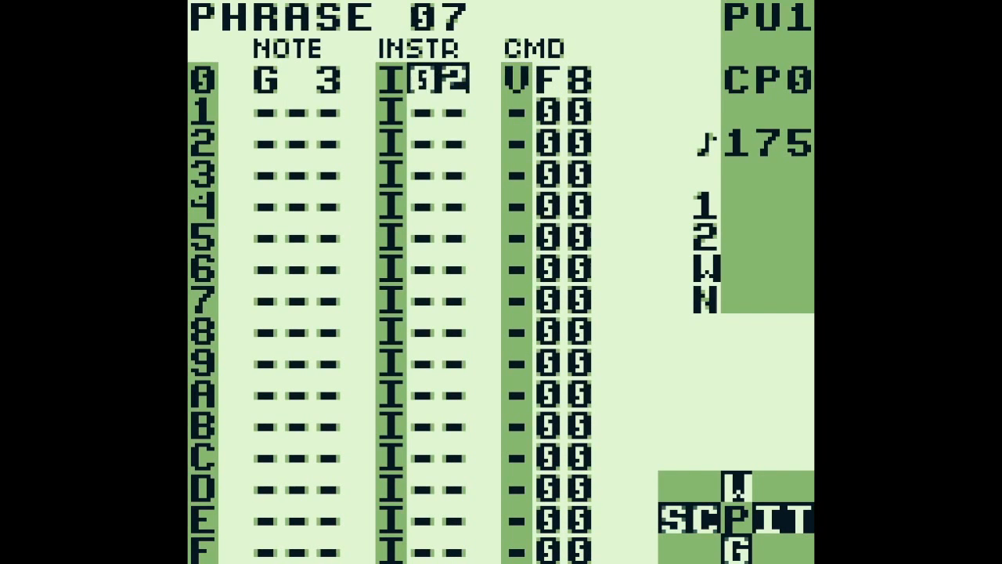
pyautogui.hotkey('shift', 'Right')
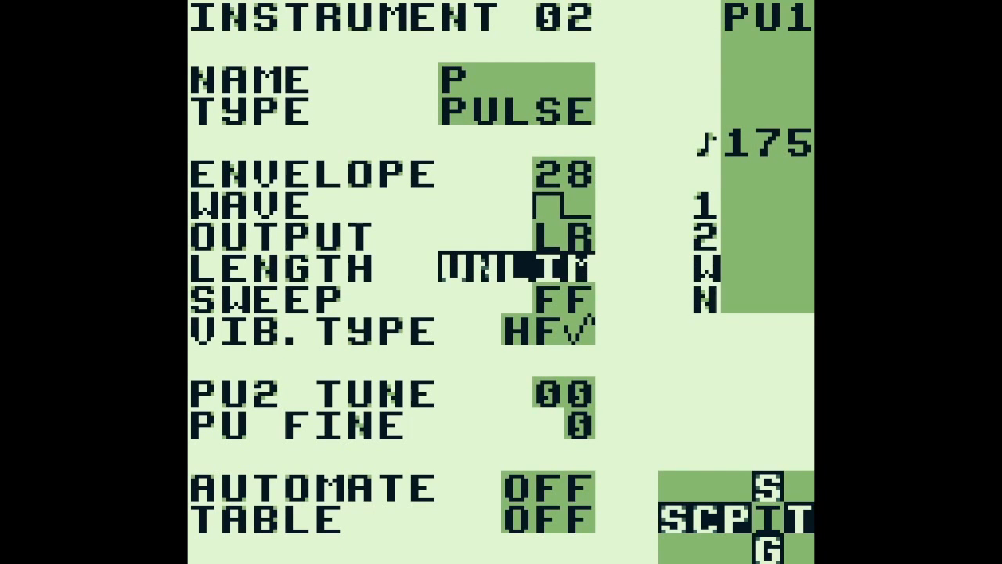
# Return to phrase 07, examine the V command value on its first row, and play the phrase briefly
pyautogui.hotkey('shift', 'Left')
pyautogui.press('Right')
pyautogui.press('Right')
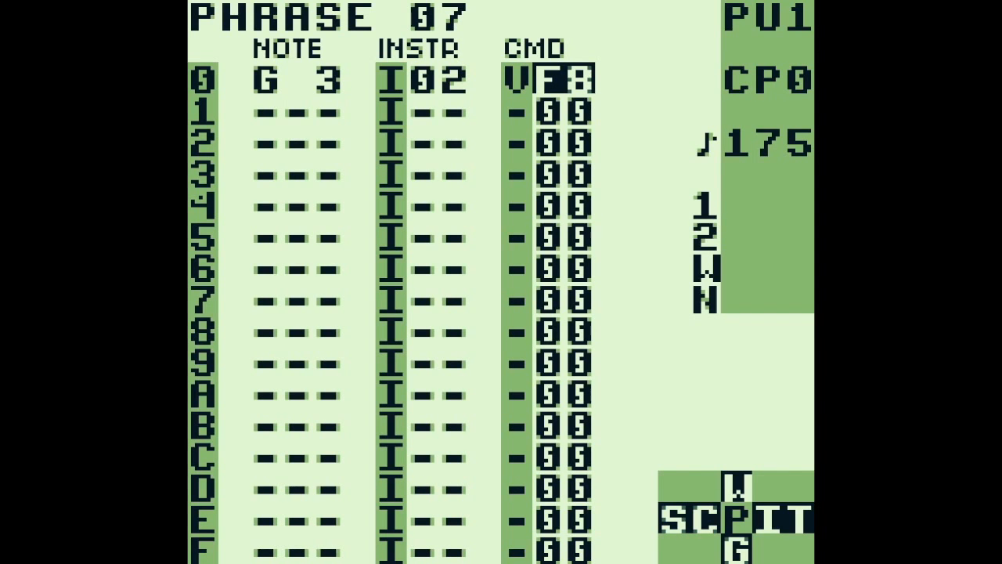
pyautogui.press('Return')
pyautogui.press('Return')
# Switch to PU2's chain 20, examine its transpose value on row 0, and play the chain briefly
pyautogui.hotkey('shift', 'Left')
pyautogui.hotkey('a', 'Right')
pyautogui.hotkey('shift', 'Right')
pyautogui.hotkey('shift', 'Left')
pyautogui.press('Right')
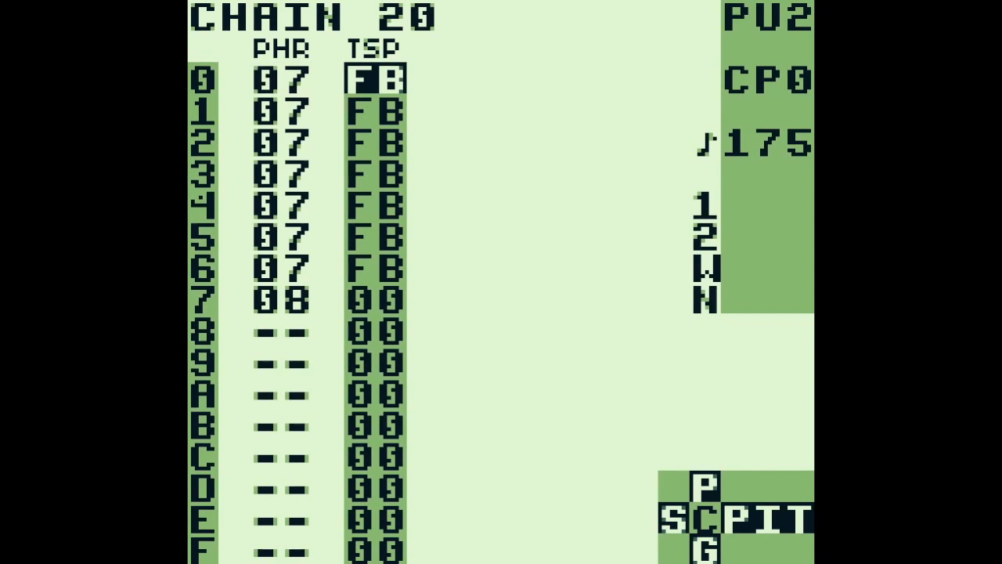
pyautogui.press('Return')
pyautogui.press('Return')
# Look across the WAV and NOI channels in the song overview, and reopen PU2's chain 20 to play it
pyautogui.hotkey('shift', 'Left')
pyautogui.press('Right')
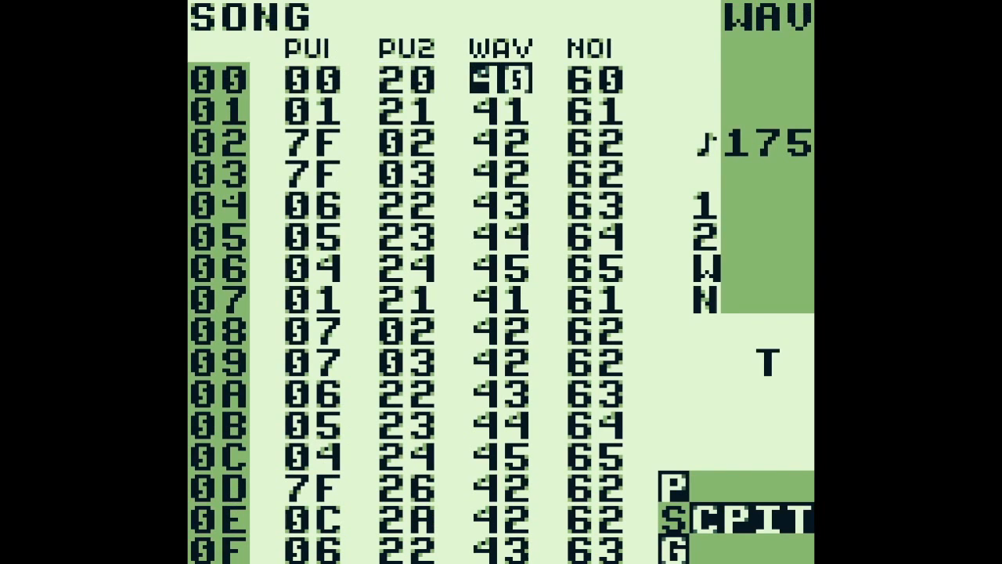
pyautogui.press('Right')
pyautogui.press('Left')
pyautogui.press('Left')
pyautogui.hotkey('shift', 'Right')
pyautogui.press('Return')
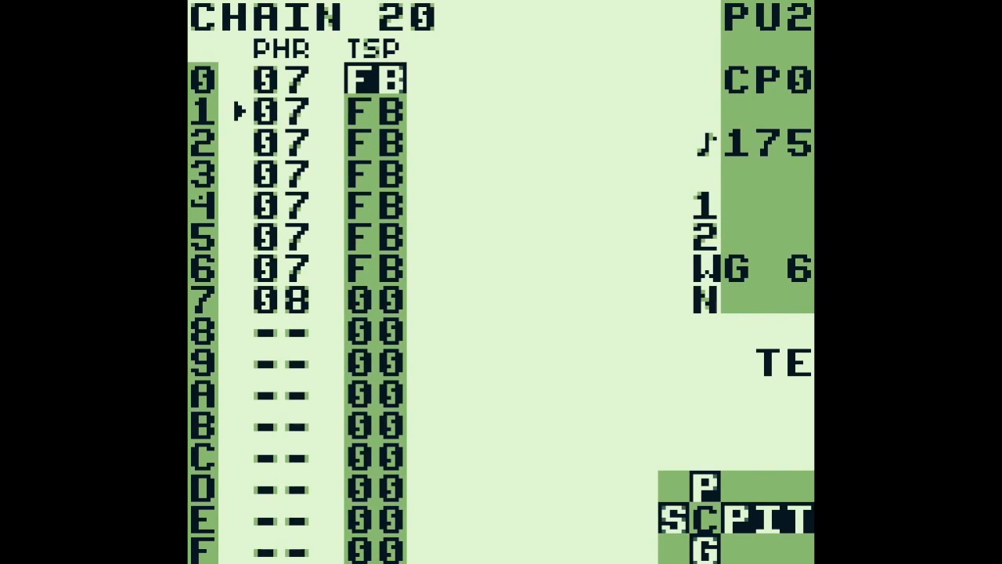
pyautogui.press('Left')
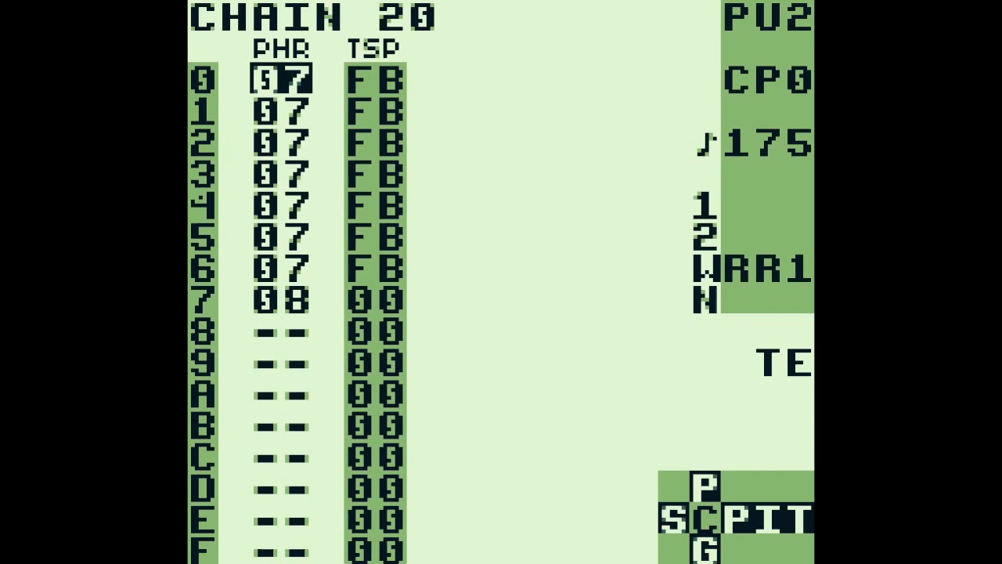
pyautogui.press('Return')
# Open phrase 08 from row 7 of chain 20 and examine the E and P commands on its first rows
pyautogui.press('Down')
pyautogui.press('Down')
pyautogui.press('Down')
pyautogui.press('Down')
pyautogui.press('Down')
pyautogui.press('Down')
pyautogui.press('Down')
pyautogui.hotkey('shift', 'Right')
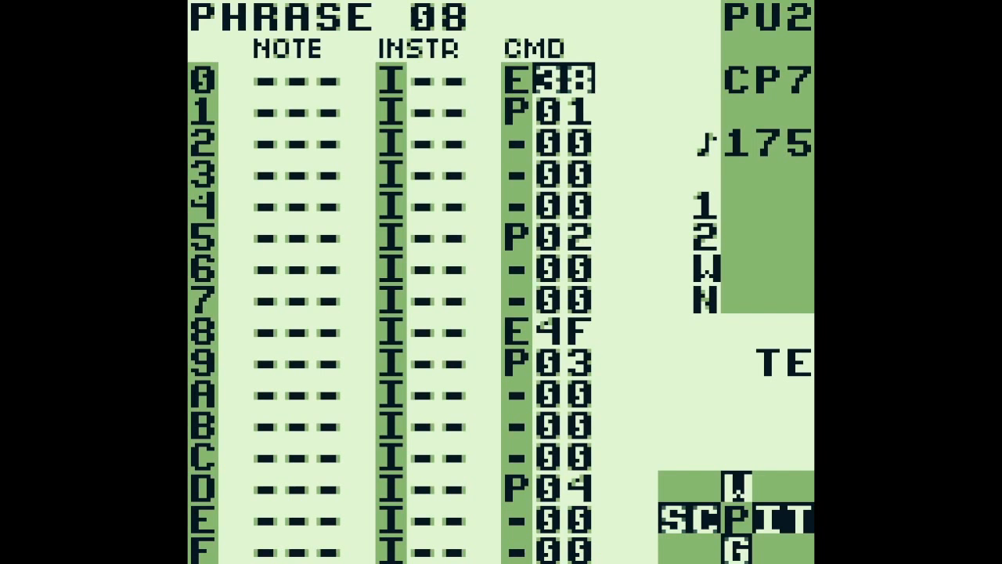
pyautogui.press('Down')
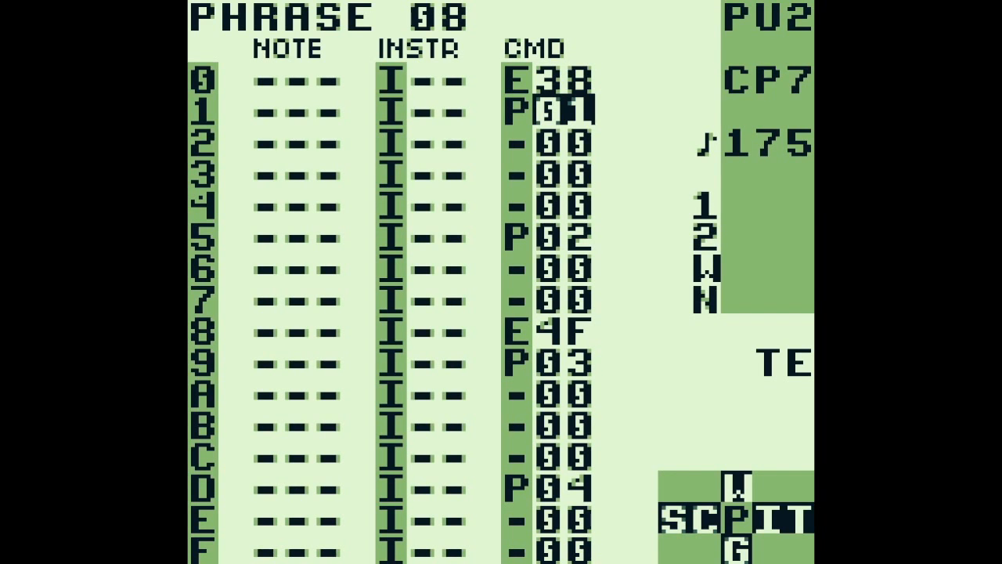
pyautogui.press('Up')
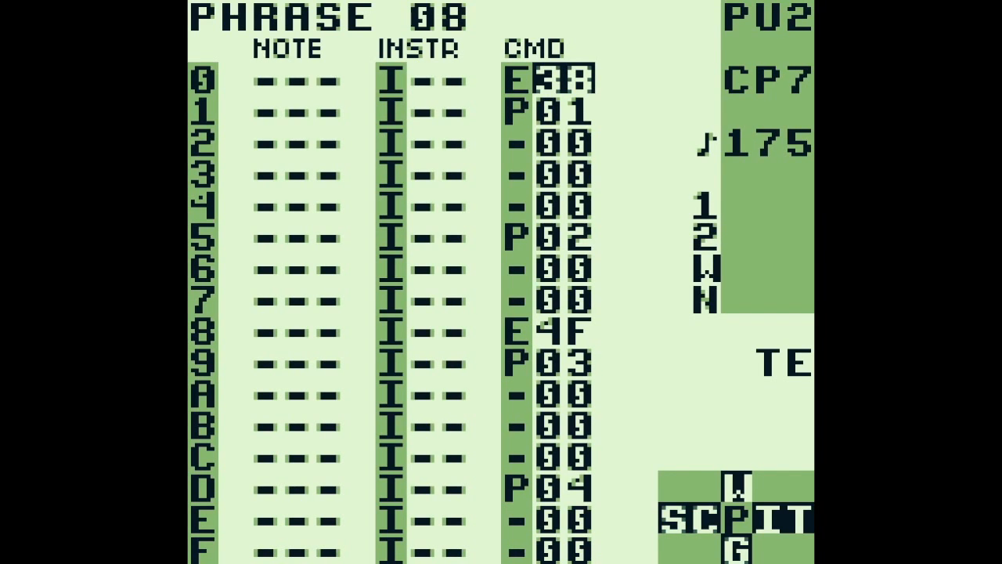
# Return to chain 20 and play it from row 6 to hear the transition into phrase 08
pyautogui.hotkey('shift', 'Left')
pyautogui.press('Up')
pyautogui.press('Return')
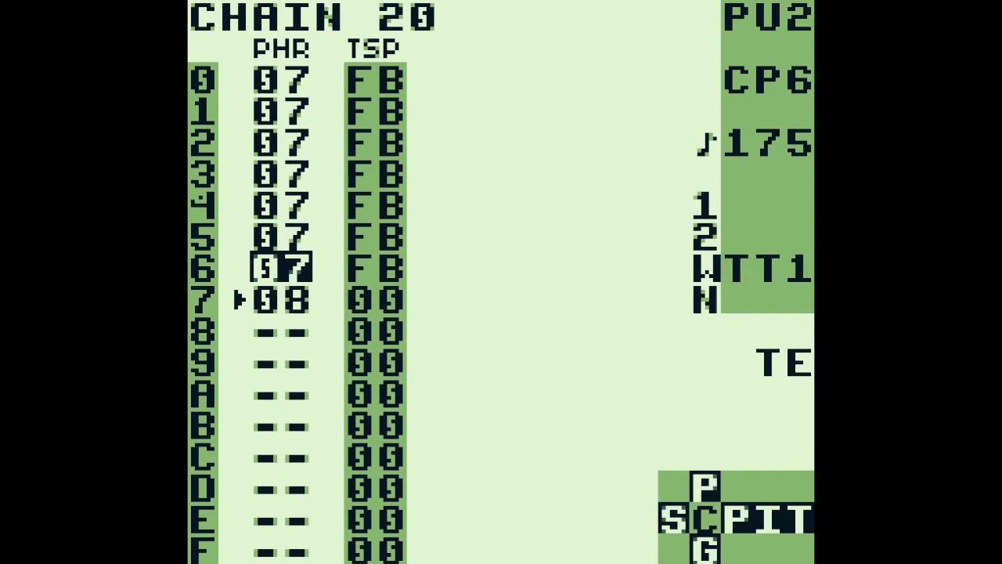
# Return to the song overview, compare the PU1 and PU2 columns, and go to the NOI channel's first row
pyautogui.hotkey('shift', 'Left')
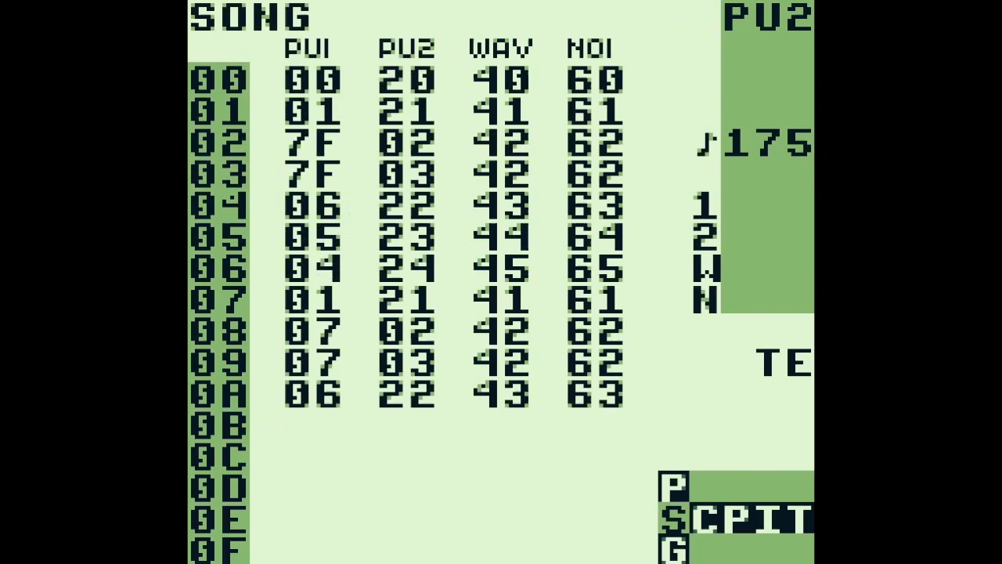
pyautogui.press('Left')
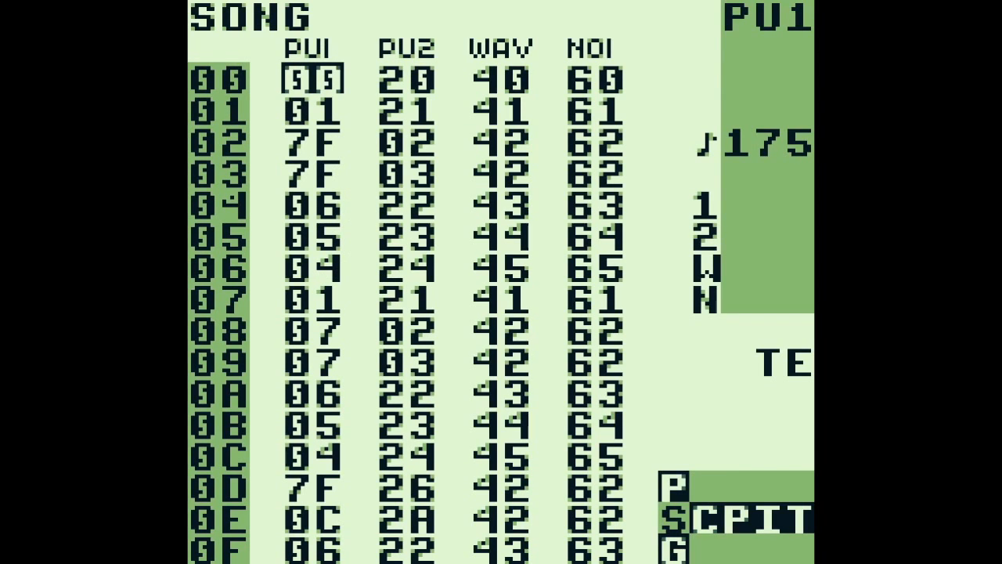
pyautogui.press('Right')
pyautogui.press('Left')
pyautogui.press('Right')
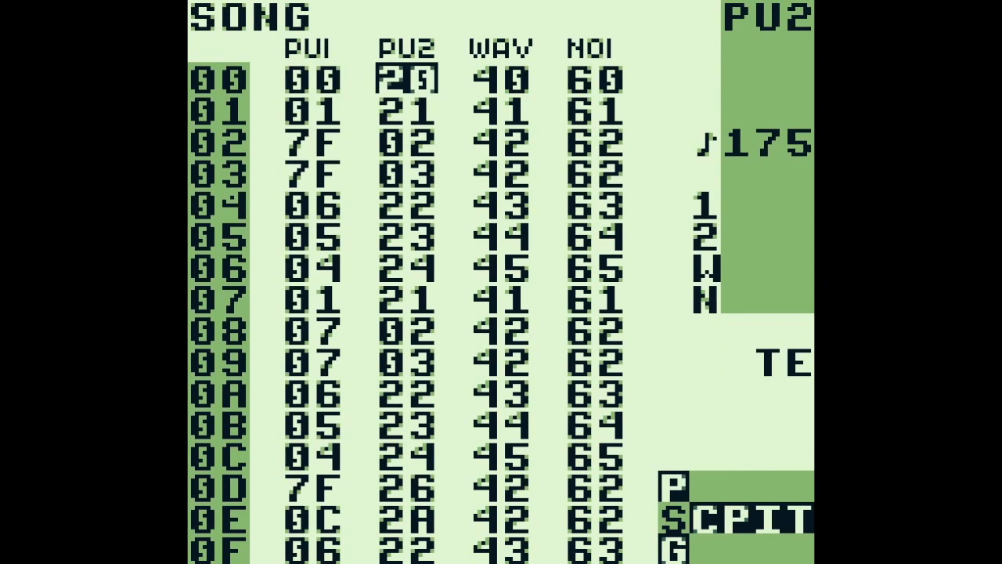
pyautogui.press('Right')
pyautogui.press('Right')
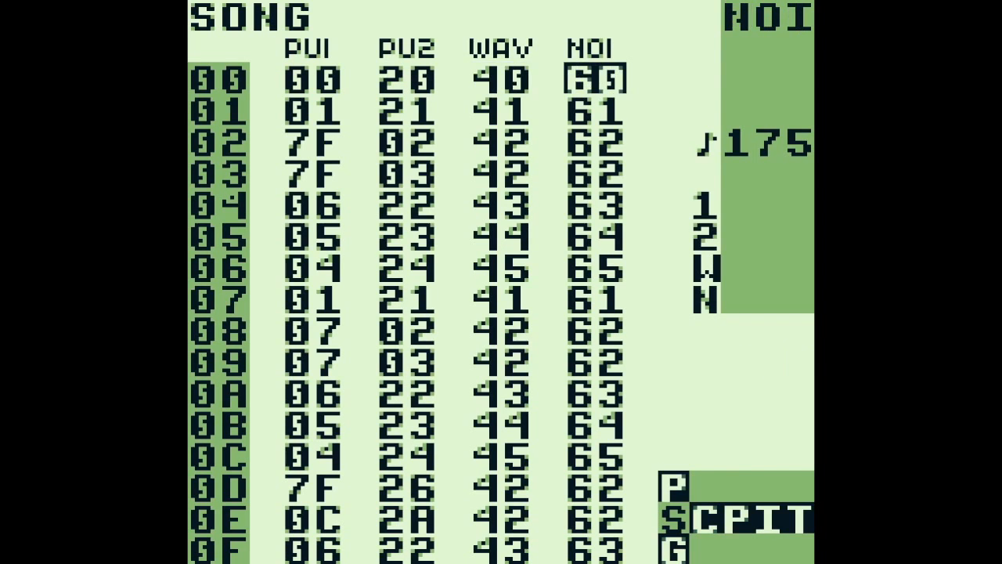
# Open NOI's chain 60, view phrase D1 on row 0, and play the chain briefly
pyautogui.hotkey('shift', 'Right')
pyautogui.press('Up')
pyautogui.press('Up')
pyautogui.press('Up')
pyautogui.press('Up')
pyautogui.press('Up')
pyautogui.press('Up')
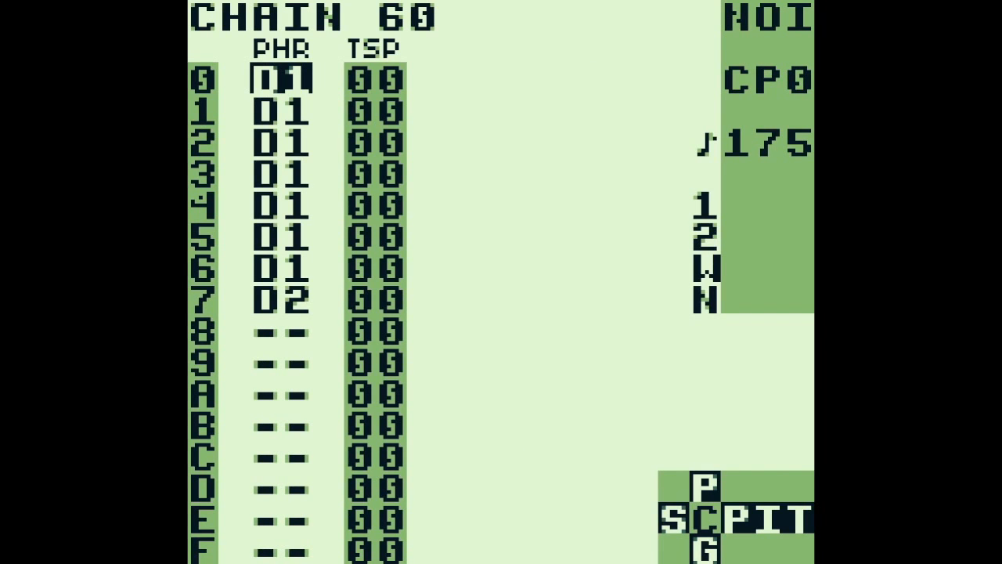
pyautogui.hotkey('shift', 'Right')
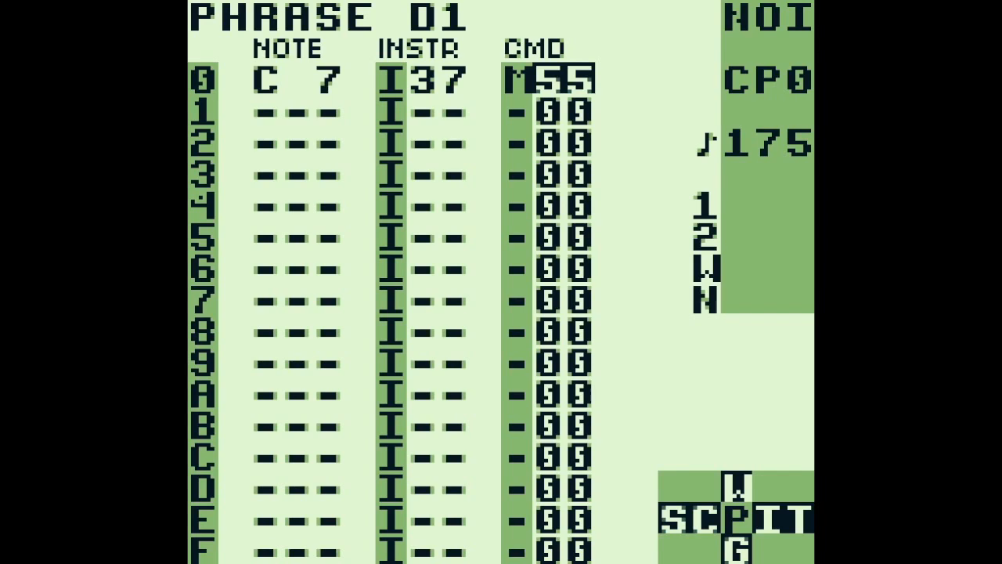
pyautogui.hotkey('shift', 'Left')
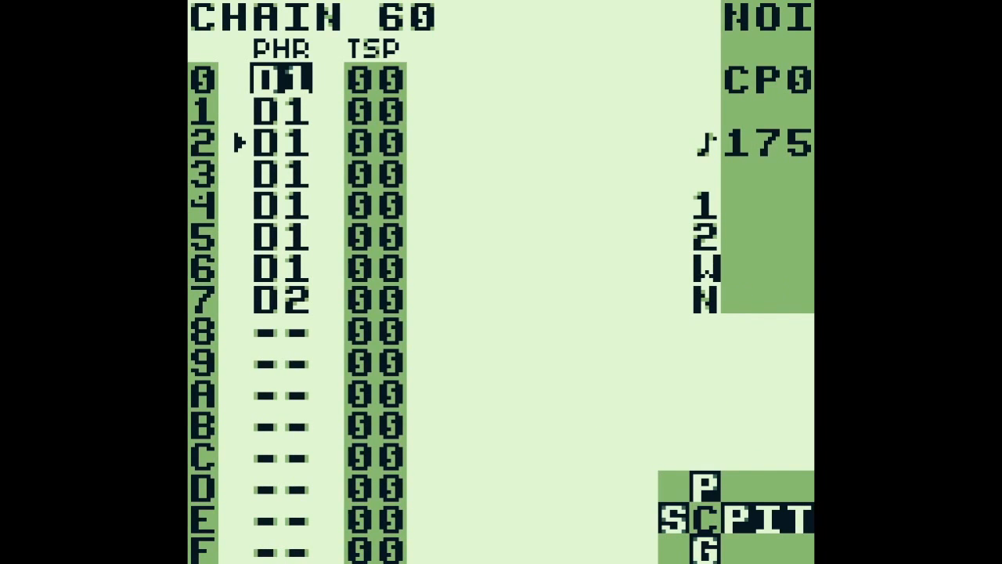
pyautogui.press('Return')
# Reopen phrase D1 and inspect the settings of instrument 37 used by its first note
pyautogui.hotkey('shift', 'Right')
pyautogui.press('Left')
pyautogui.press('Left')
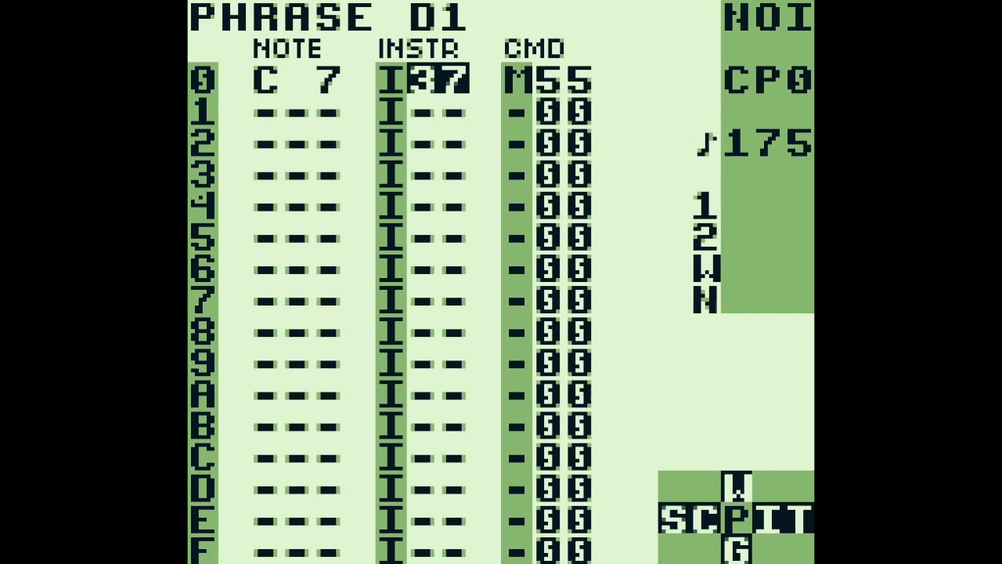
pyautogui.hotkey('shift', 'Right')
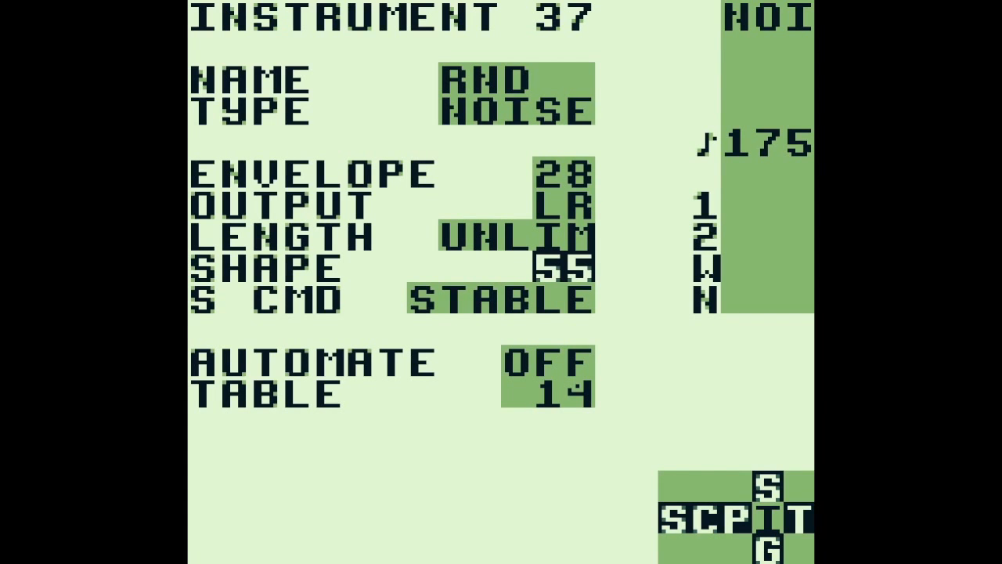
# Open table 14 from instrument 37, examine the G command on row 0, and view its groove
pyautogui.hotkey('shift', 'Right')
pyautogui.press('Up')
pyautogui.press('Up')
pyautogui.press('Up')
pyautogui.press('Up')
pyautogui.press('Up')
pyautogui.press('Up')
pyautogui.press('Up')
pyautogui.press('Up')
pyautogui.press('Up')
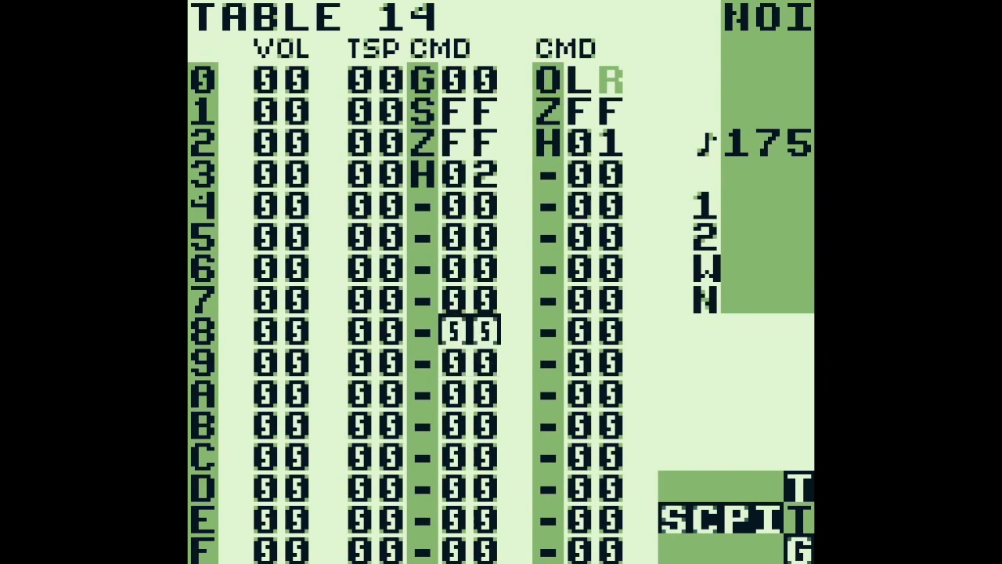
pyautogui.press('Left')
pyautogui.press('Right')
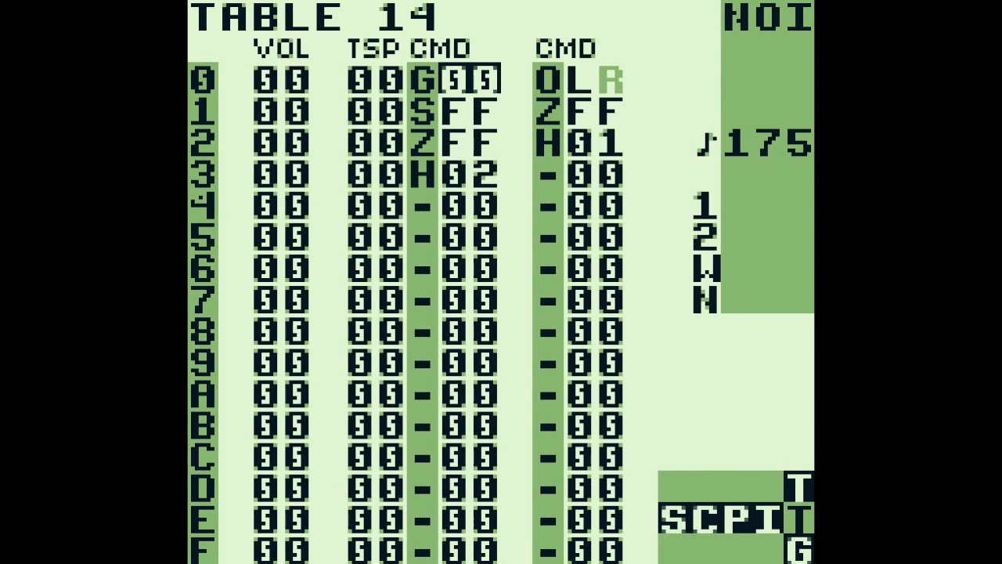
pyautogui.hotkey('shift', 'Down')
pyautogui.hotkey('shift', 'Up')
# Examine the S command on row 1 and the Z command on row 2 in table 14's first command column
pyautogui.press('Down')
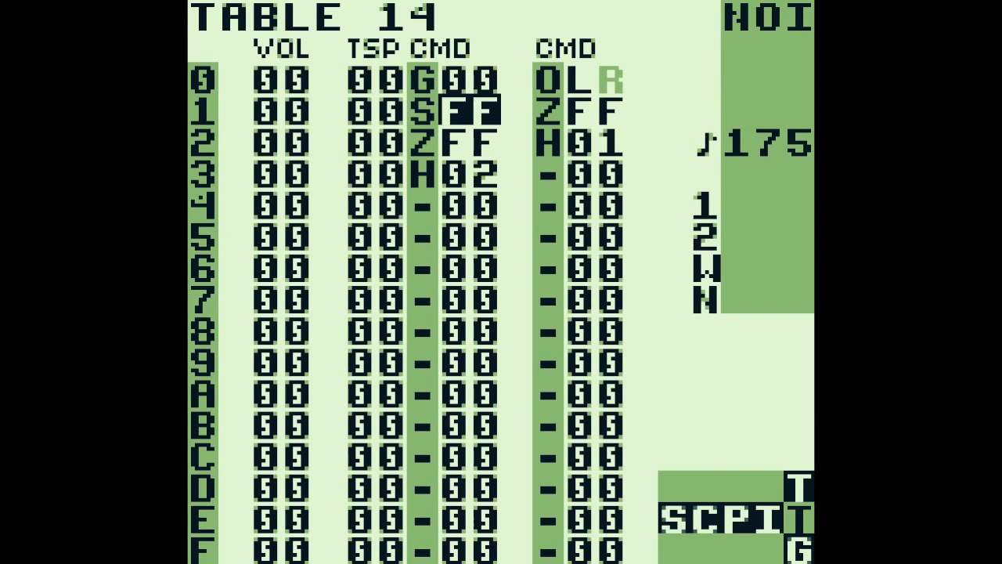
pyautogui.press('Left')
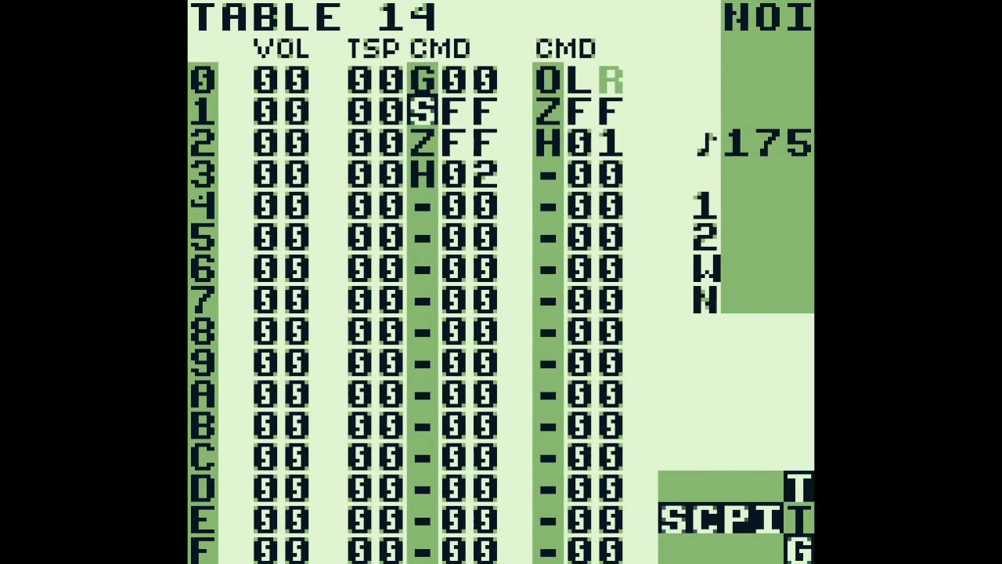
pyautogui.press('Right')
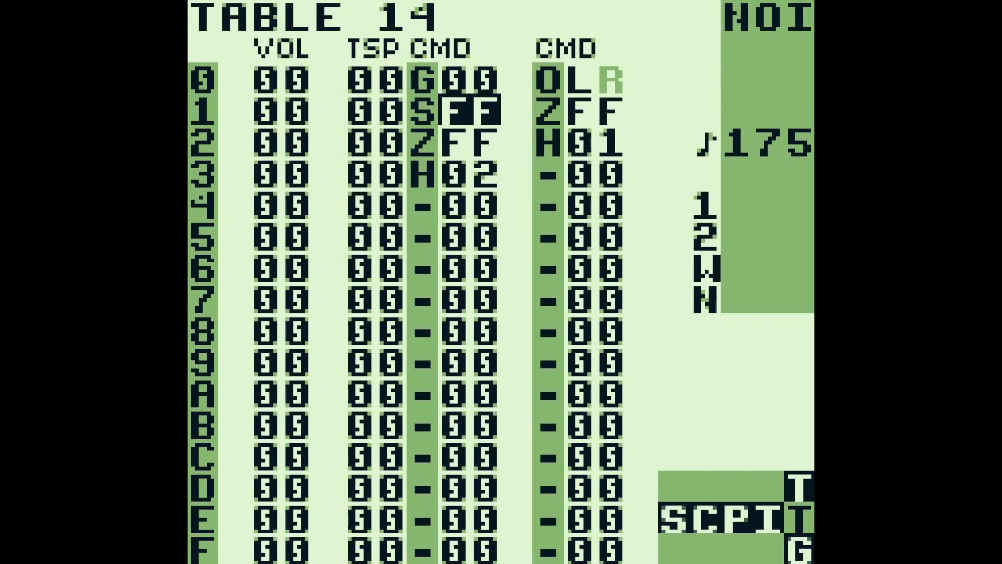
pyautogui.press('Down')
pyautogui.press('Left')
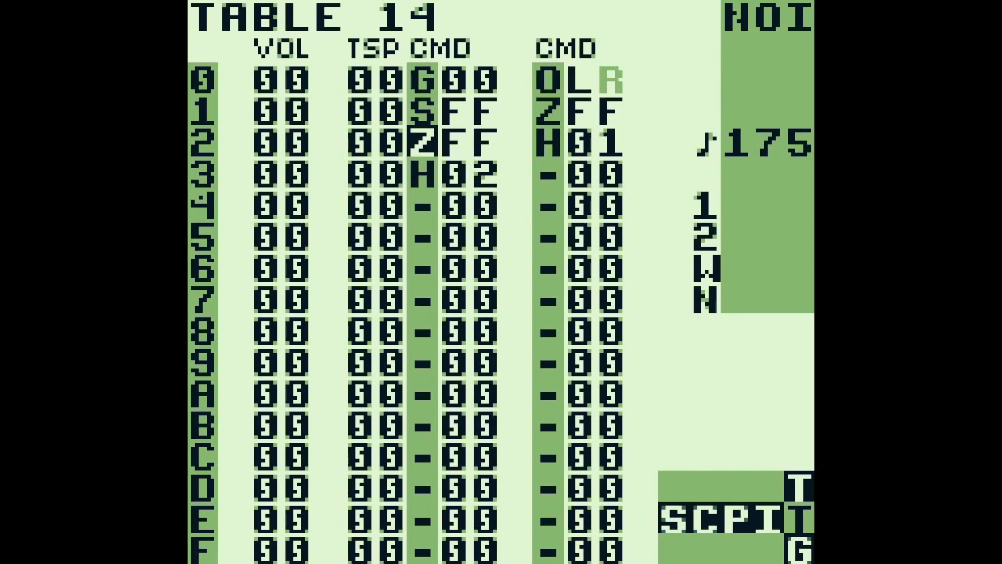
pyautogui.press('Right')
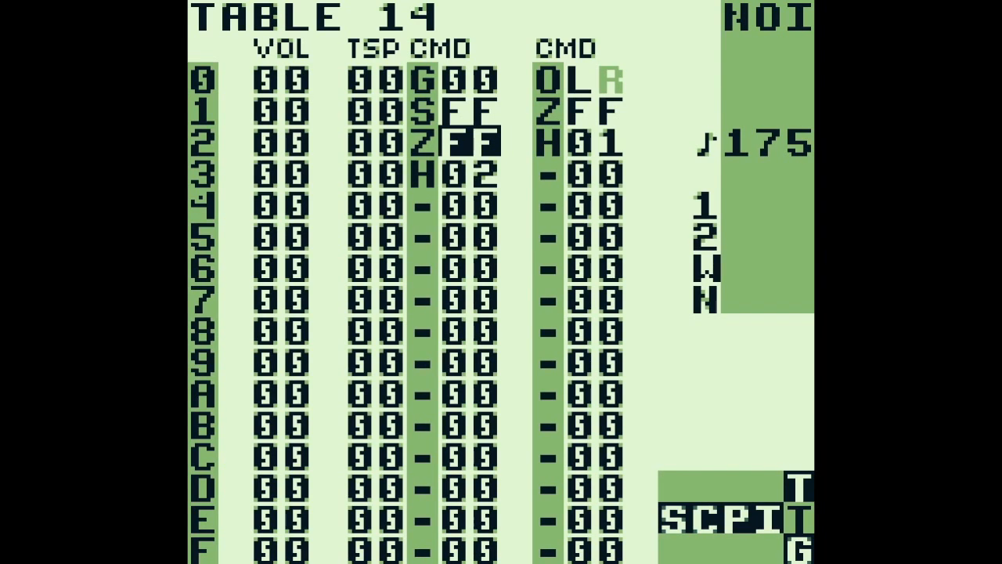
pyautogui.press('Up')
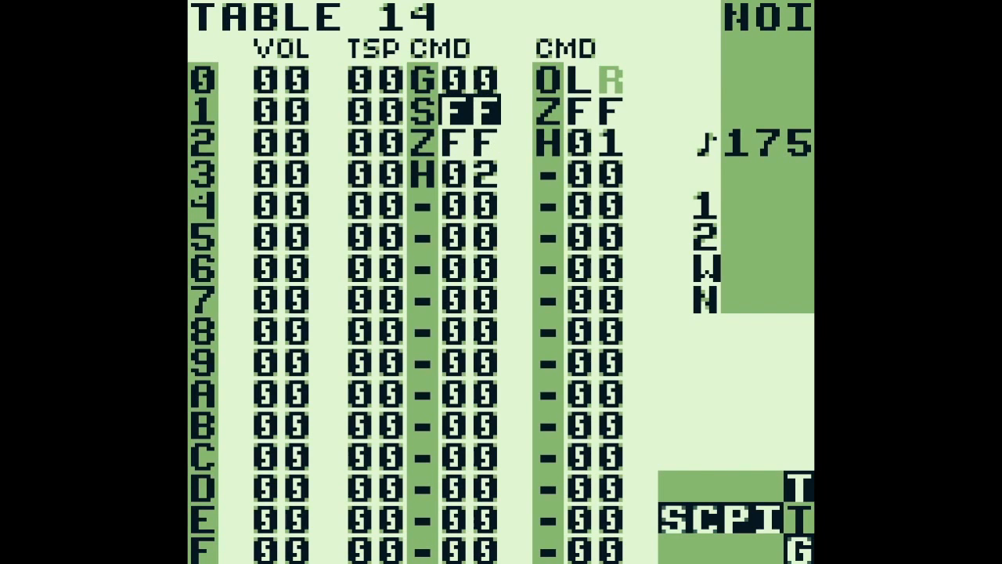
pyautogui.press('Down')
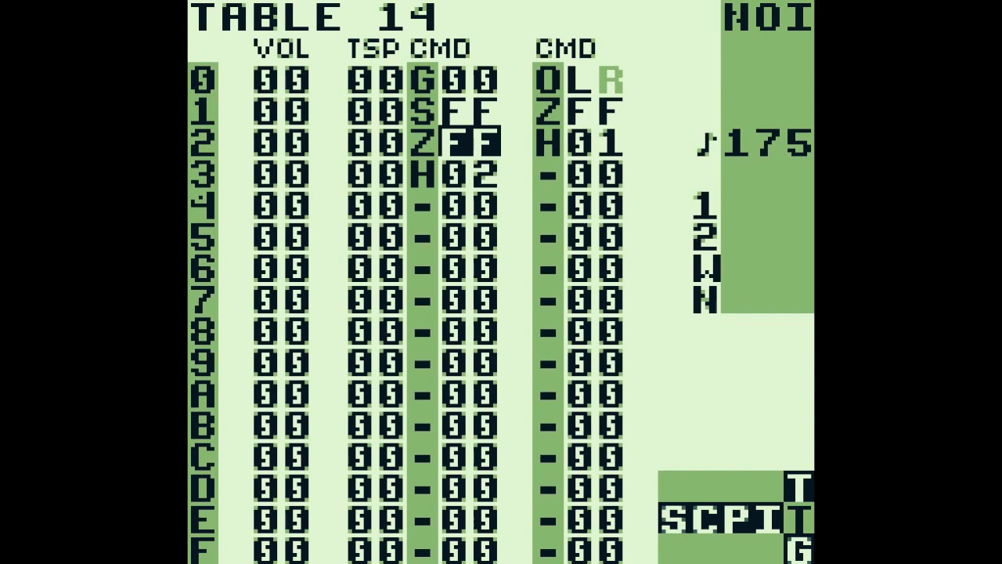
# Examine the O command on row 0 and the Z command on row 1 in table 14's second command column
pyautogui.press('Right')
pyautogui.press('Up')
pyautogui.press('Up')
pyautogui.press('Right')
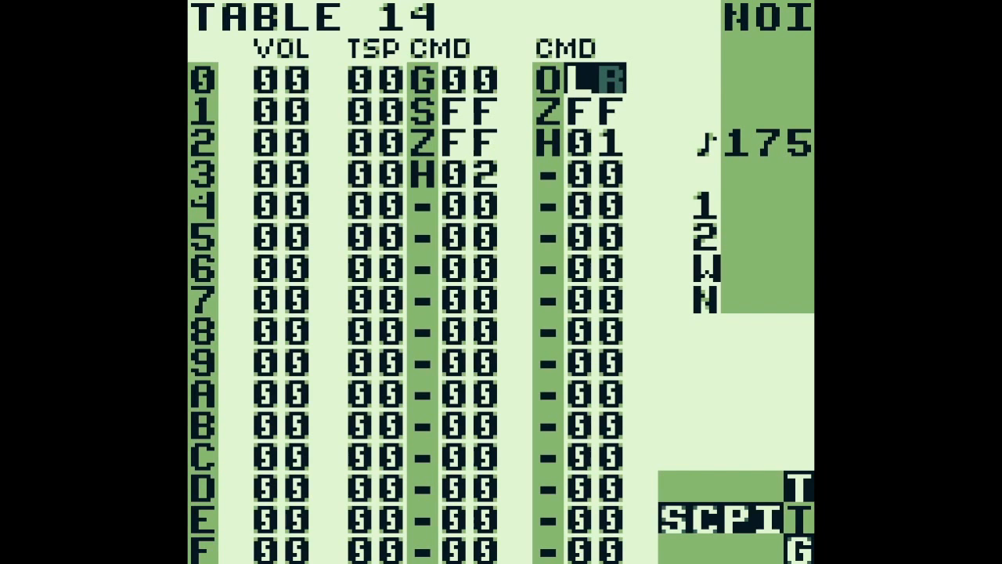
pyautogui.press('Down')
pyautogui.press('Left')
pyautogui.press('Right')
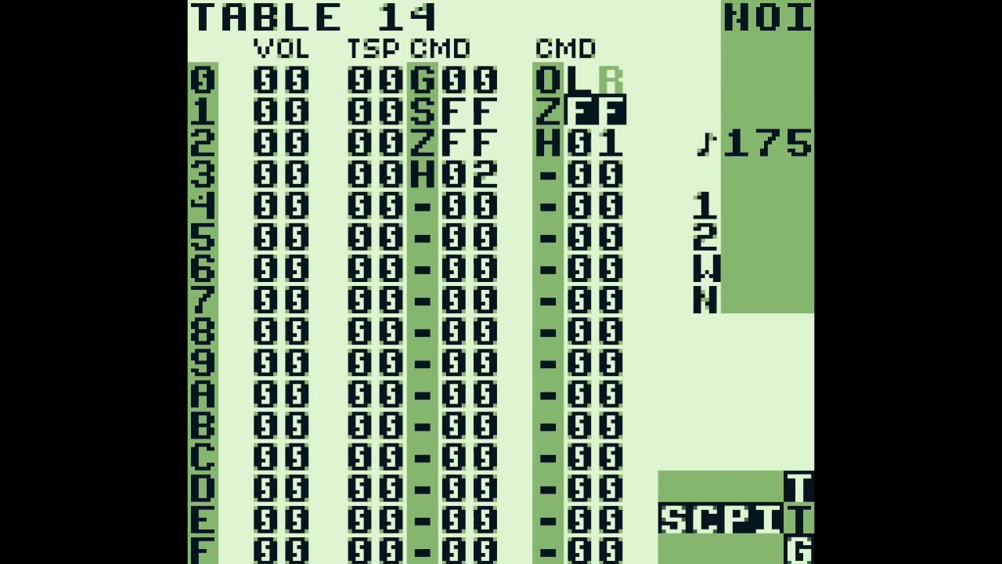
pyautogui.press('Return')
# Return to chain 60 and open phrase D2 from row 7 to view its instrument and commands
pyautogui.hotkey('shift', 'Left')
pyautogui.hotkey('shift', 'Left')
pyautogui.hotkey('shift', 'Left')
pyautogui.press('Down')
pyautogui.press('Down')
pyautogui.press('Down')
pyautogui.press('Down')
pyautogui.press('Down')
pyautogui.press('Down')
pyautogui.press('Down')
pyautogui.hotkey('shift', 'Right')
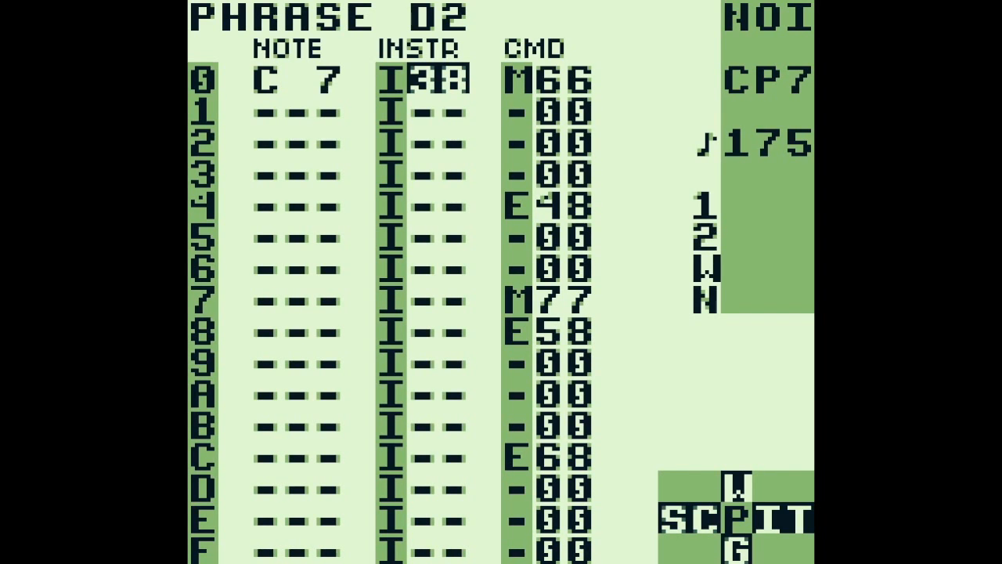
# Play and stop phrase D2, and return to the first row of chain 60
pyautogui.press('Return')
pyautogui.press('Return')
pyautogui.hotkey('shift', 'Left')
pyautogui.press('Up')
pyautogui.press('Up')
pyautogui.press('Up')
pyautogui.press('Up')
pyautogui.press('Up')
pyautogui.press('Up')
pyautogui.press('Up')
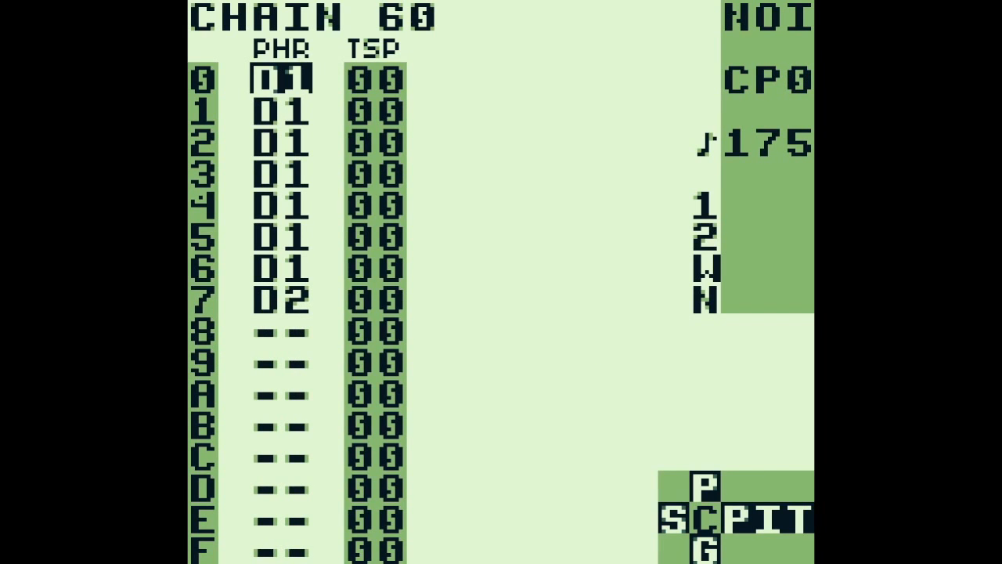
# Open phrase D1 from row 6 of chain 60 and examine the M command value on row 0
pyautogui.press('Down')
pyautogui.press('Down')
pyautogui.press('Down')
pyautogui.press('Down')
pyautogui.press('Down')
pyautogui.press('Down')
pyautogui.press('Down')
pyautogui.press('Up')
pyautogui.hotkey('shift', 'Right')
pyautogui.press('Right')
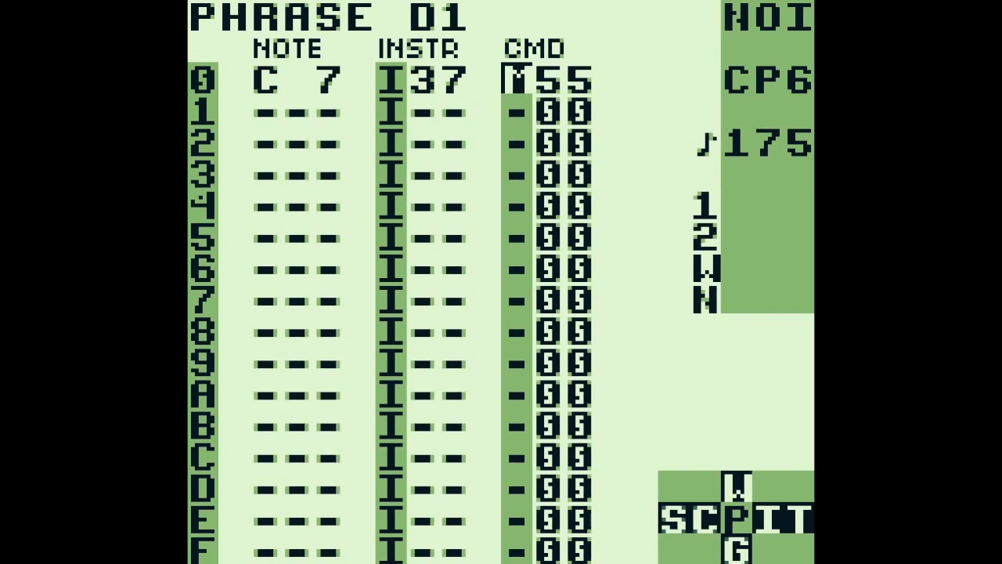
pyautogui.press('Right')
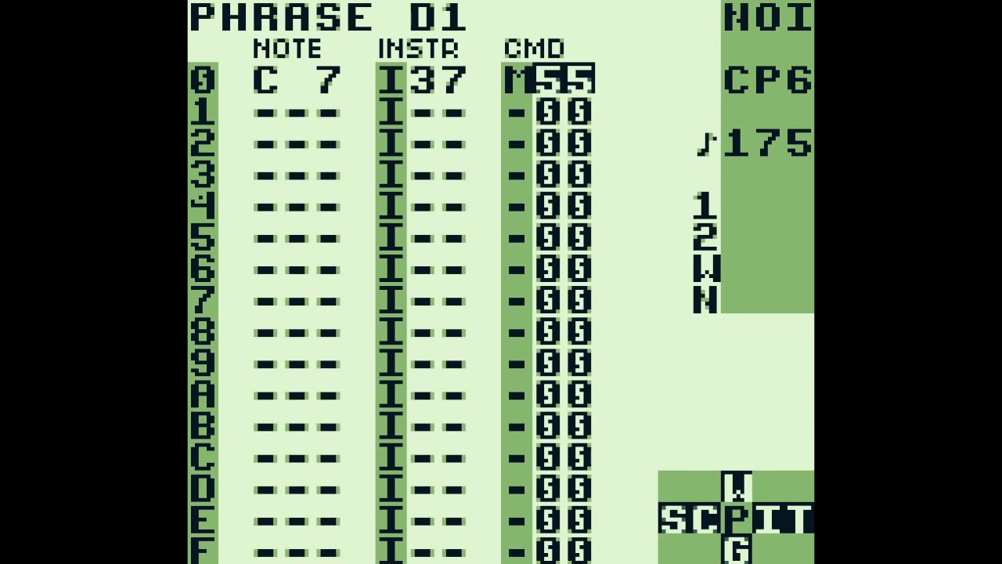
# Open phrase D2 from row 7 of chain 60 and examine the M commands on rows 0 and 7
pyautogui.hotkey('shift', 'Left')
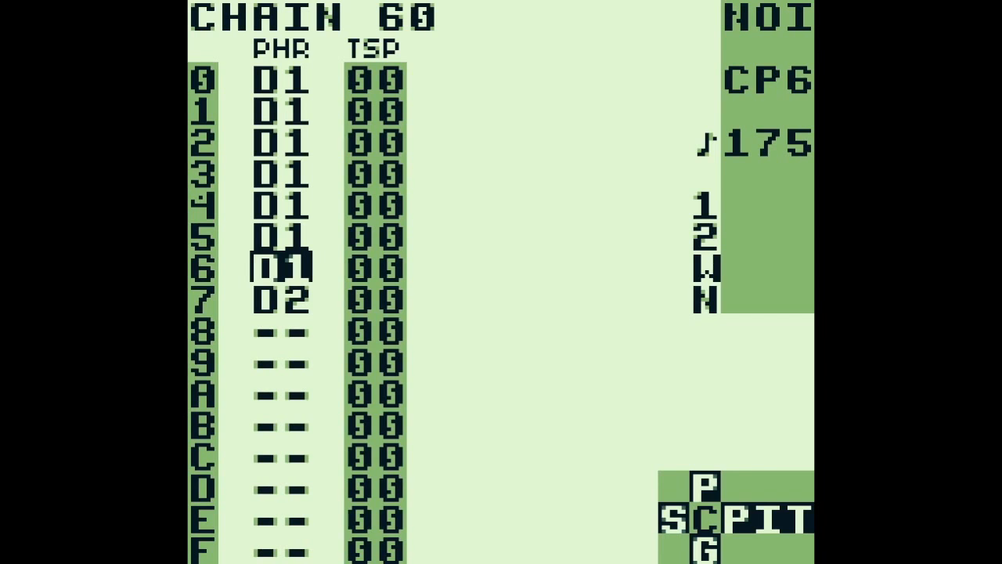
pyautogui.press('Down')
pyautogui.hotkey('shift', 'Right')
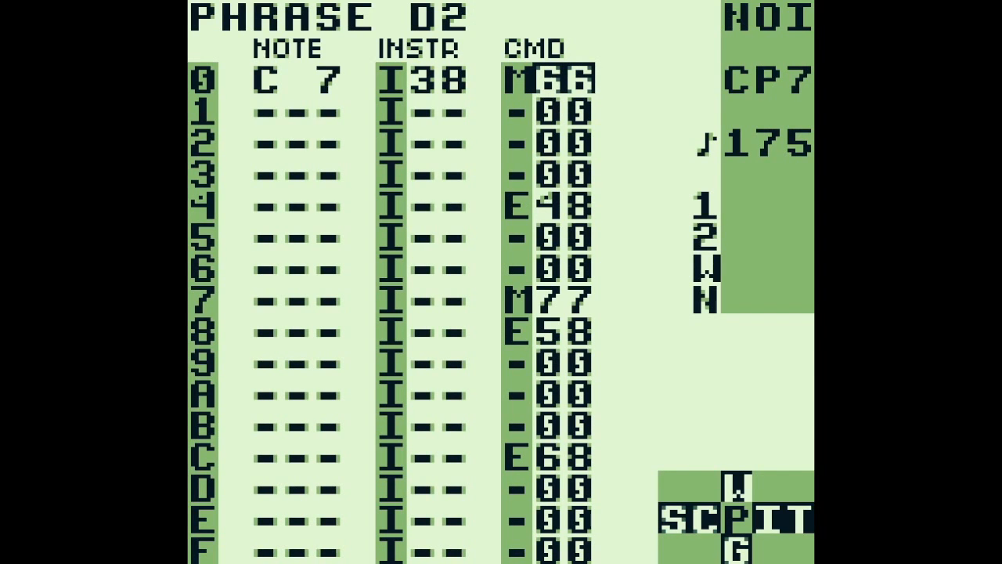
pyautogui.press('Down')
pyautogui.press('Down')
pyautogui.press('Down')
pyautogui.press('Down')
pyautogui.press('Down')
pyautogui.press('Down')
pyautogui.press('Down')
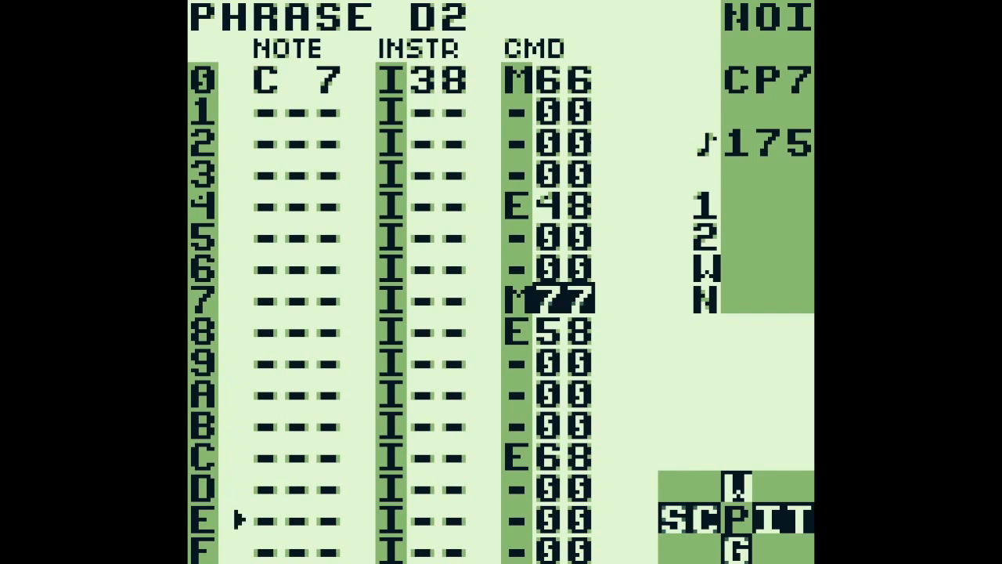
# Return to the song and open the WAV channel's chain 40 at its first row
pyautogui.hotkey('shift', 'Left')
pyautogui.hotkey('shift', 'Left')
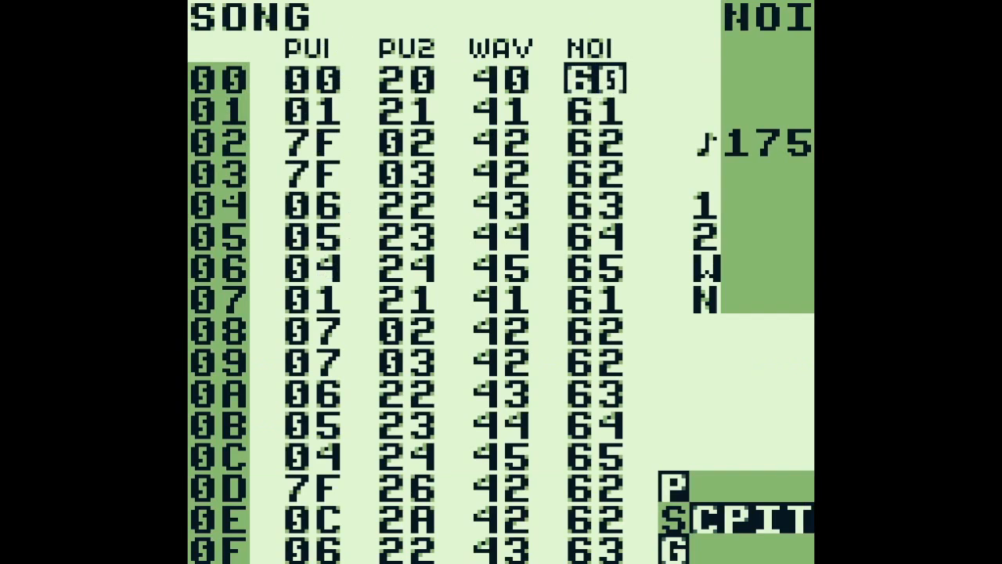
pyautogui.press('Left')
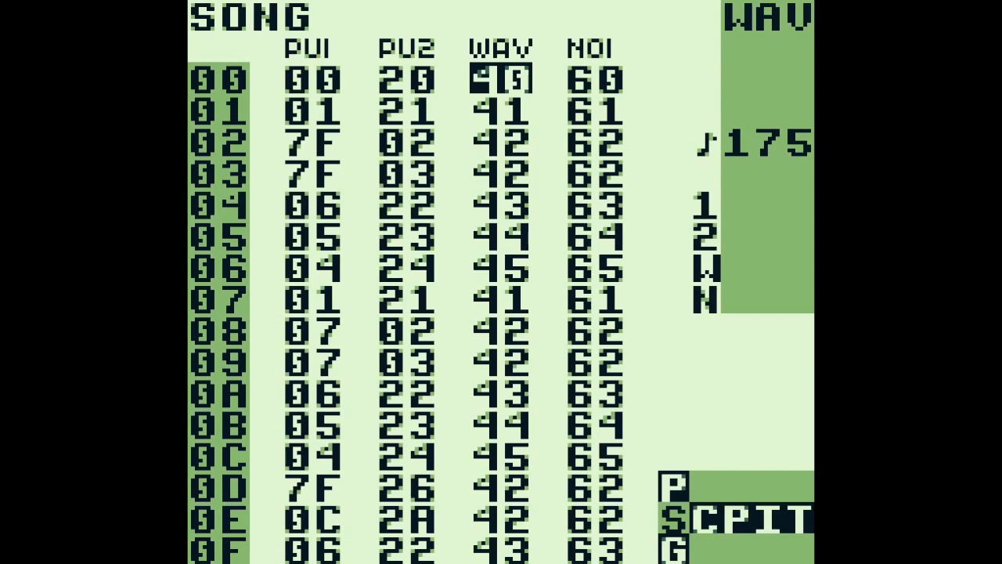
pyautogui.hotkey('shift', 'Right')
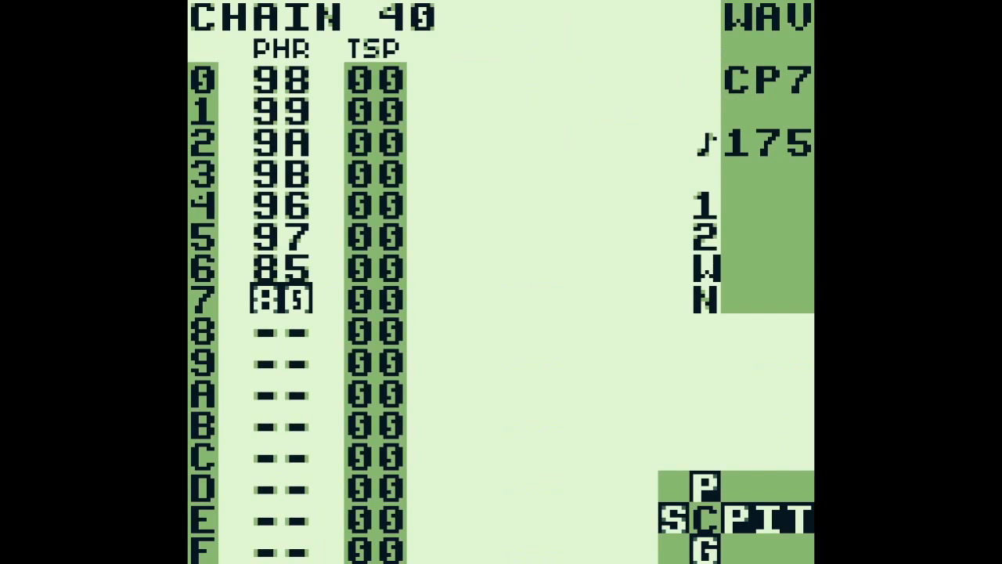
pyautogui.press('Up')
pyautogui.press('Up')
pyautogui.press('Up')
pyautogui.press('Up')
pyautogui.press('Up')
pyautogui.press('Up')
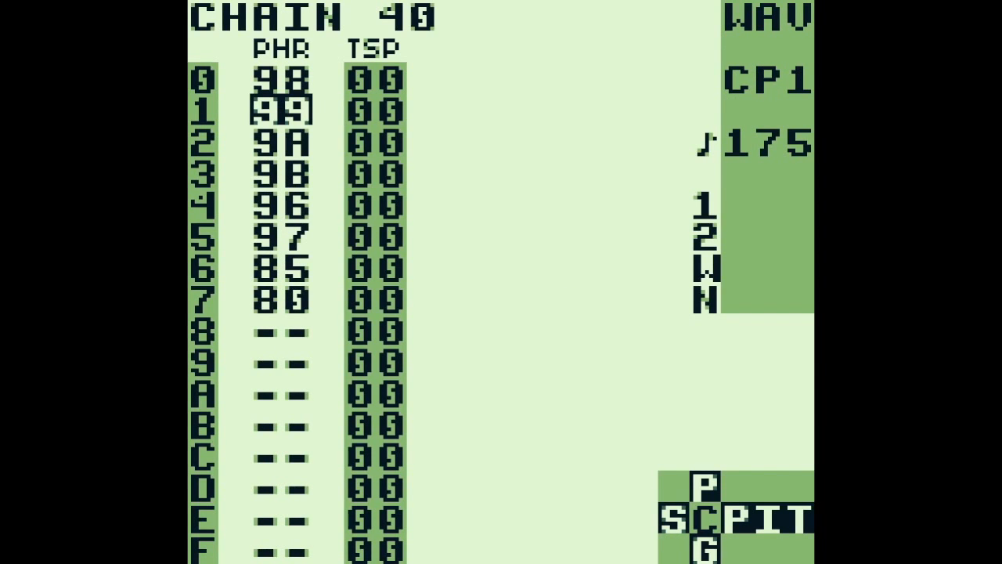
pyautogui.press('Up')
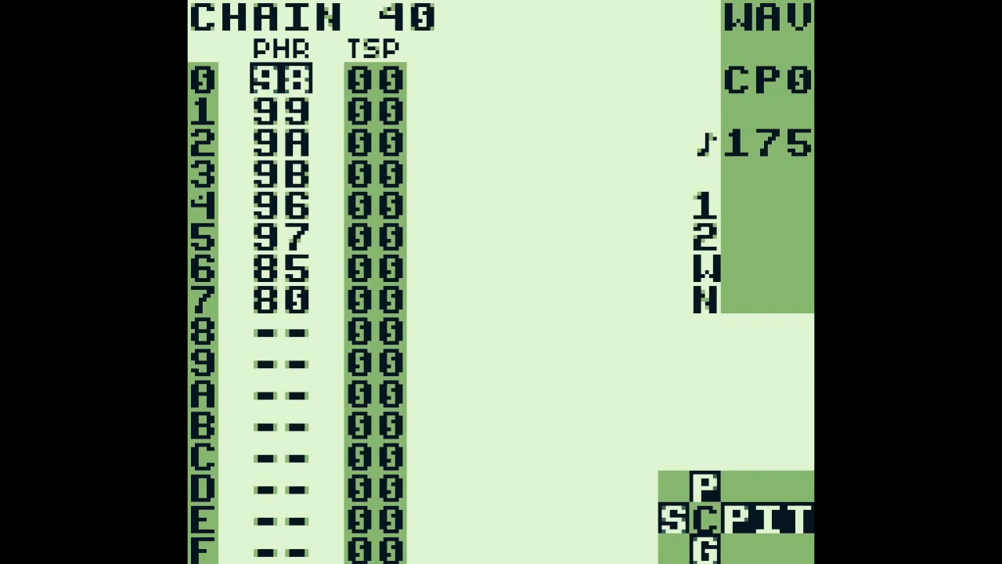
# Play chain 40 from row 0 while following phrases 98 and 99, stop playback and return to phrase 98
pyautogui.press('Return')
pyautogui.hotkey('shift', 'Right')
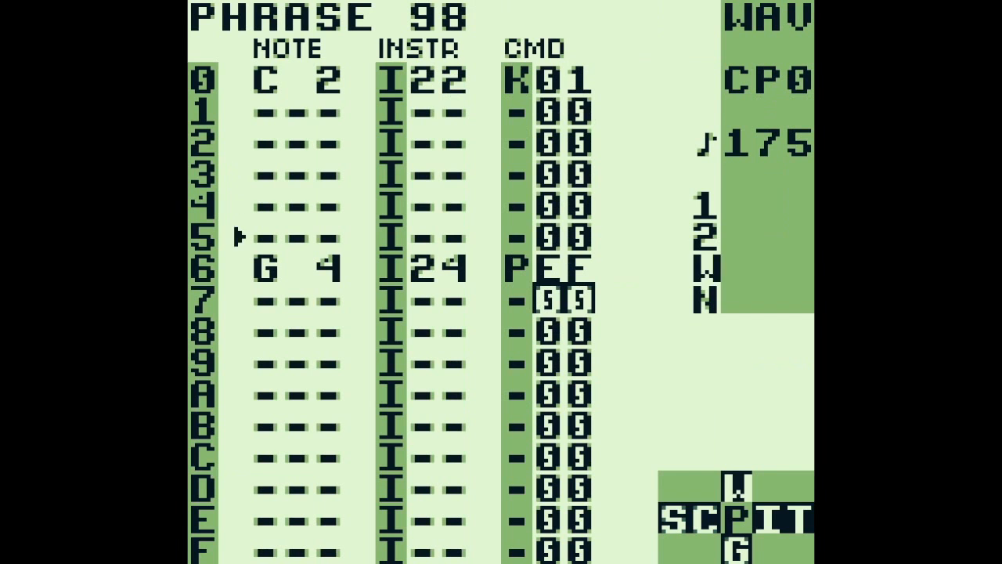
pyautogui.hotkey('a', 'Down')
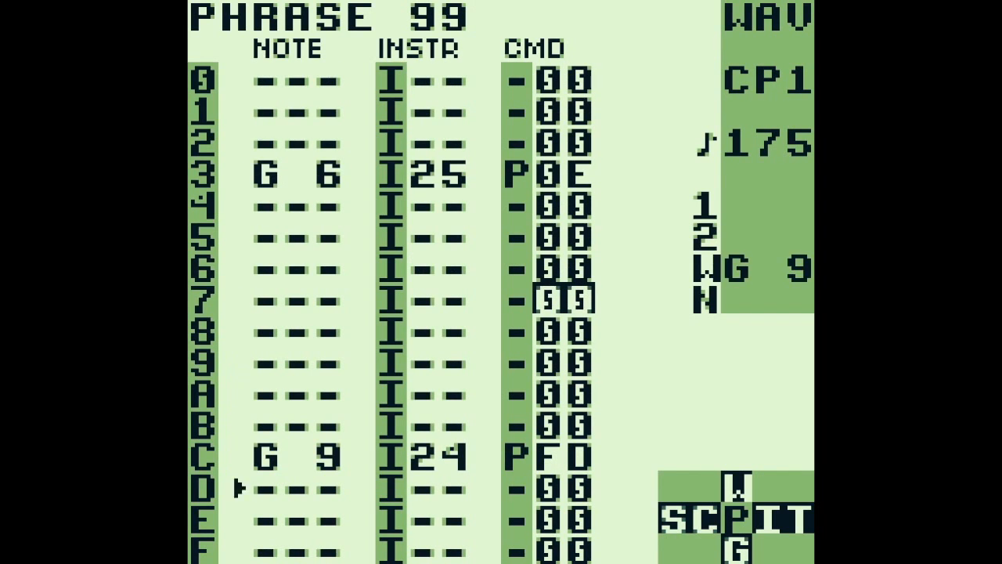
pyautogui.press('Return')
pyautogui.hotkey('a', 'Up')
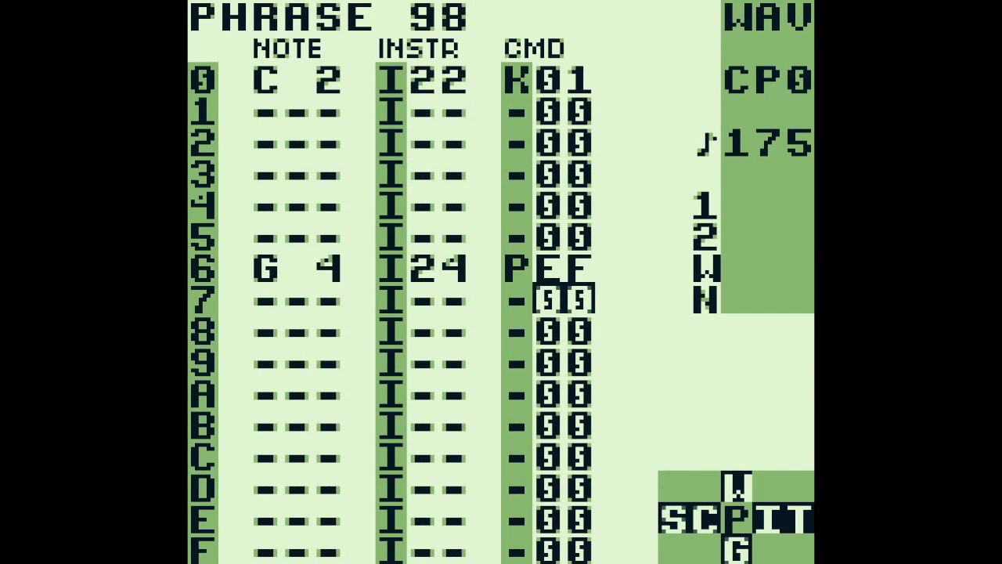
# Open instrument 24 from row 6 of phrase 98 and examine its synth, play and length settings
pyautogui.press('Left')
pyautogui.press('Left')
pyautogui.press('Up')
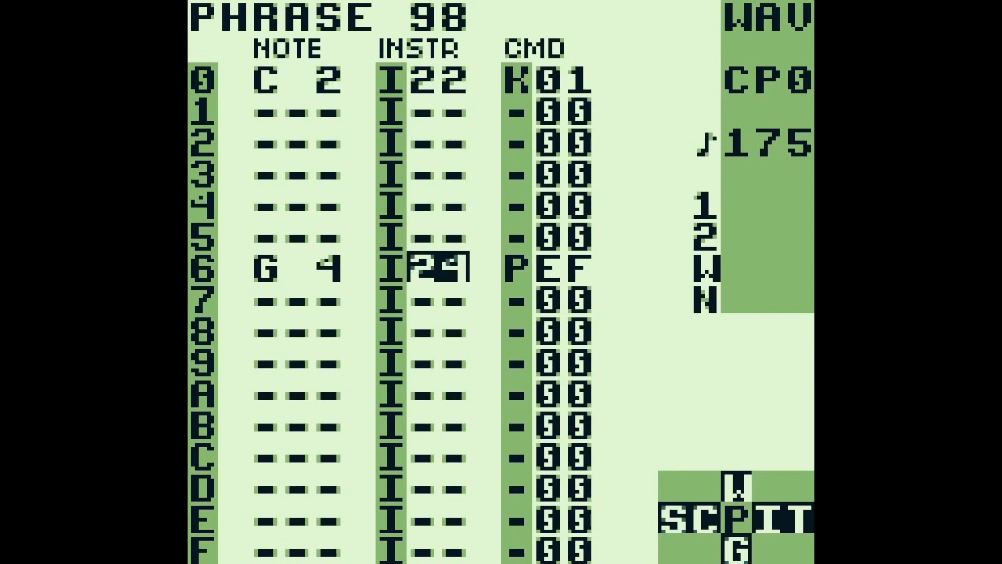
pyautogui.hotkey('shift', 'Right')
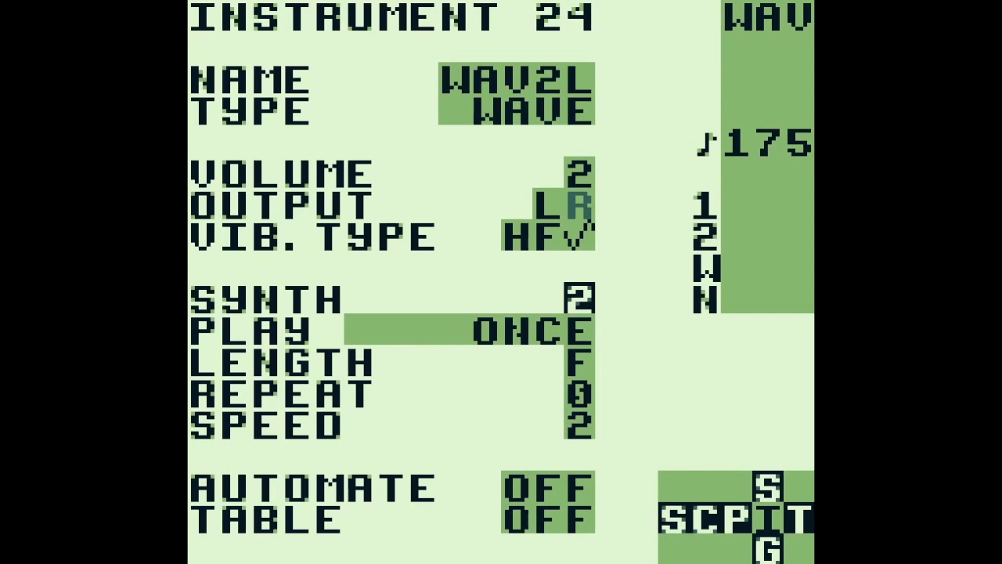
pyautogui.press('Down')
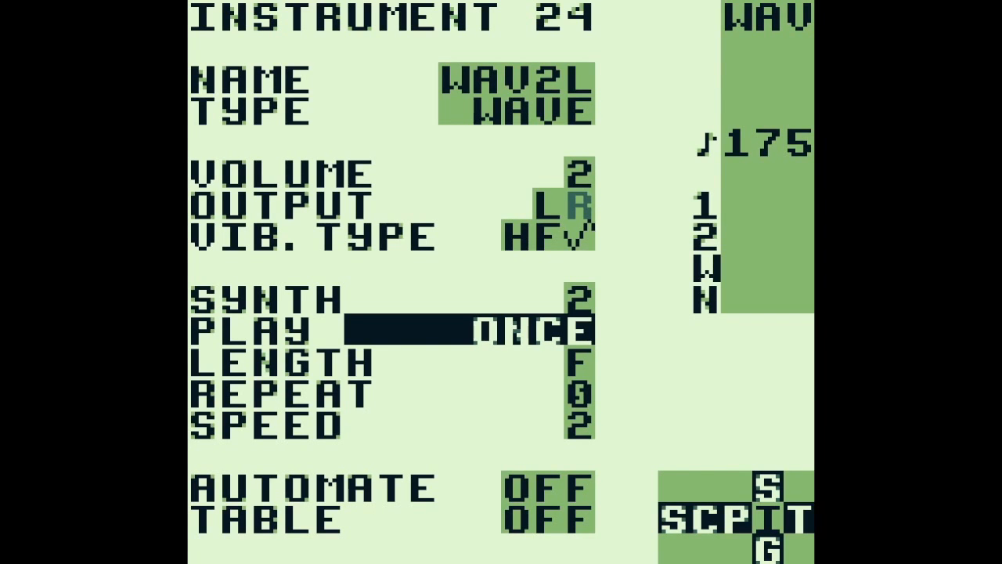
pyautogui.press('Down')
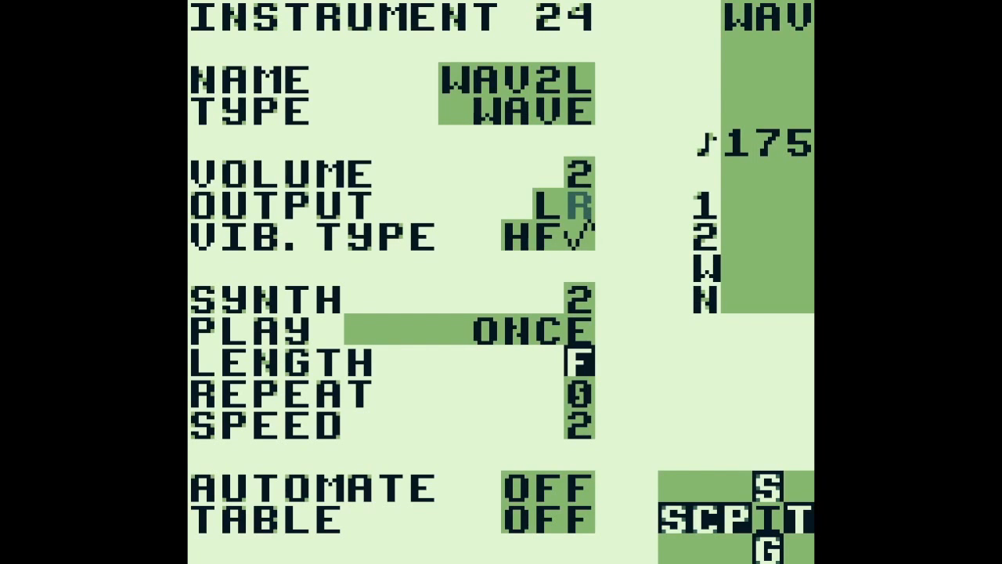
pyautogui.press('Up')
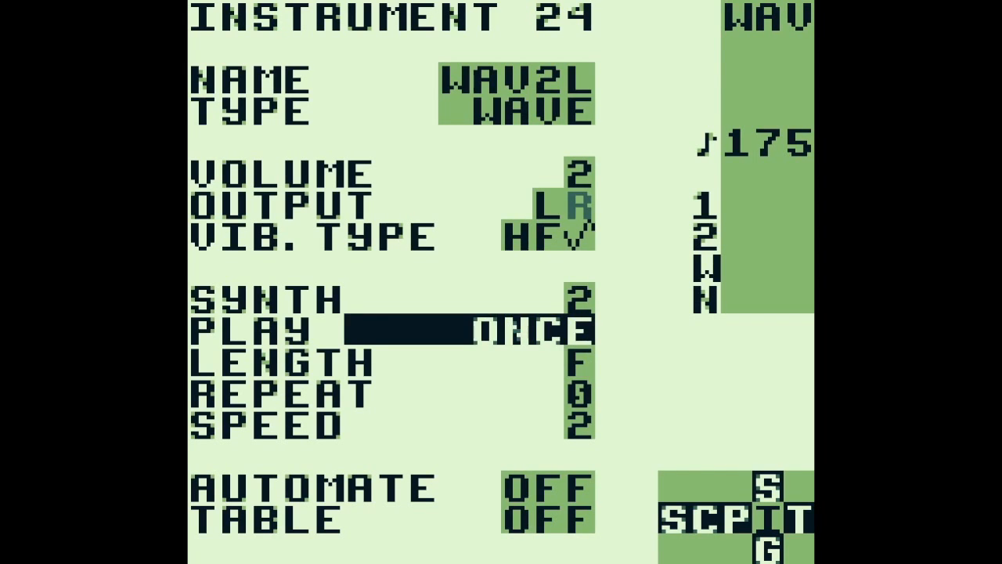
# Examine instrument 24's speed setting and its synth 20-2F parameters, and return to phrase 98
pyautogui.press('Down')
pyautogui.press('Down')
pyautogui.press('Down')
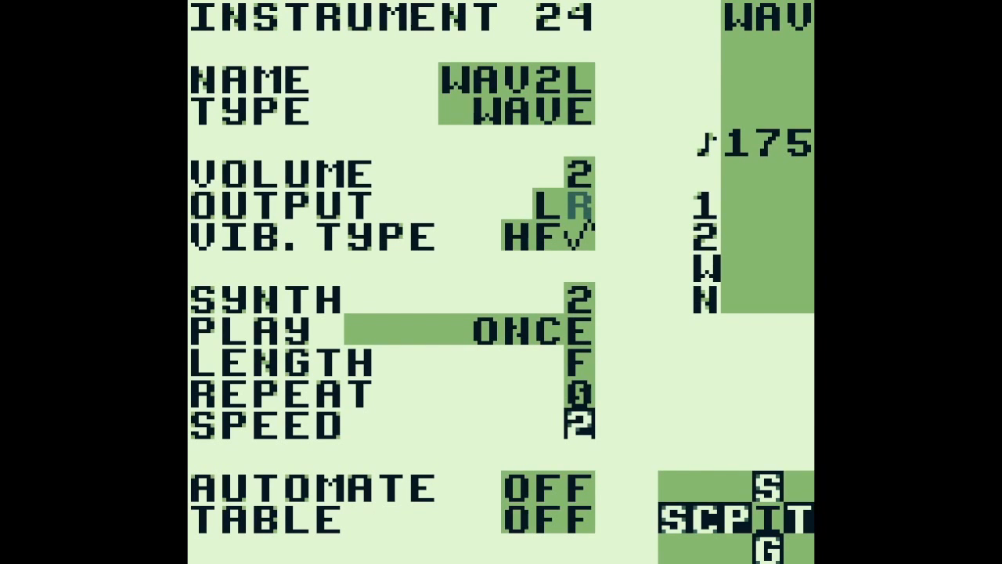
pyautogui.hotkey('x', 'Left')
pyautogui.hotkey('x', 'Right')
pyautogui.hotkey('shift', 'Up')
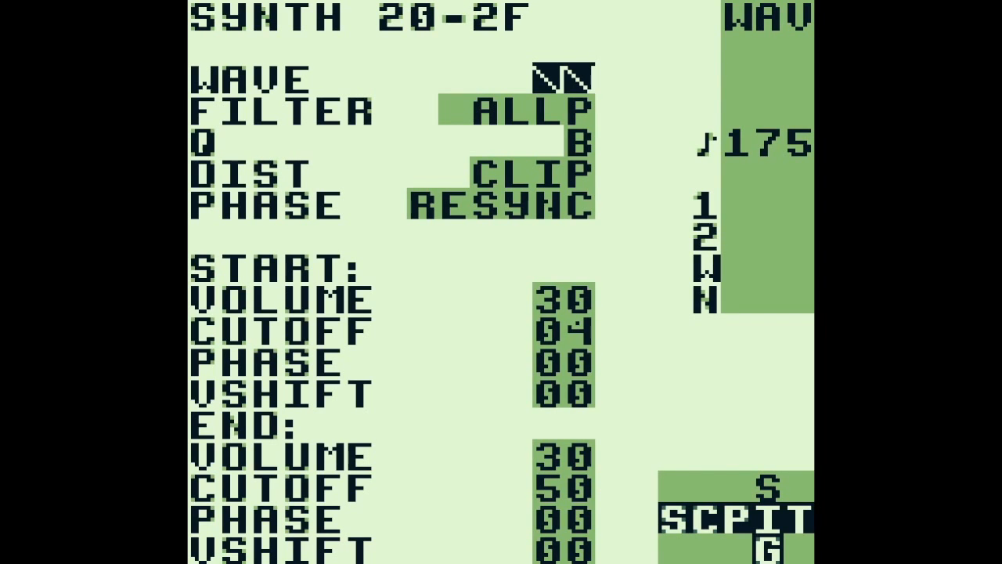
pyautogui.hotkey('shift', 'Down')
pyautogui.hotkey('shift', 'Left')
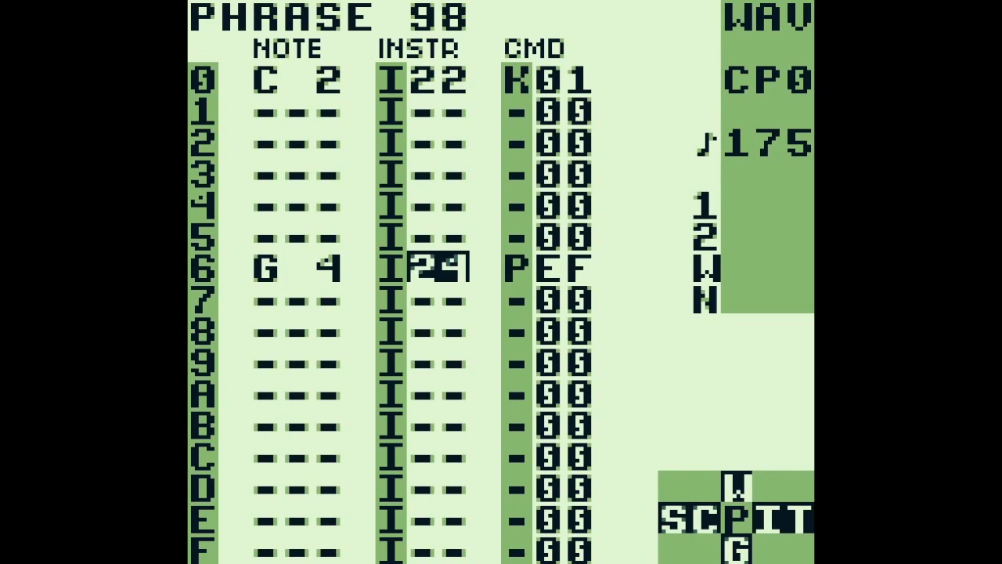
# Examine the P command, instrument and note on row 6 of phrase 98
pyautogui.press('Right')
pyautogui.press('Right')
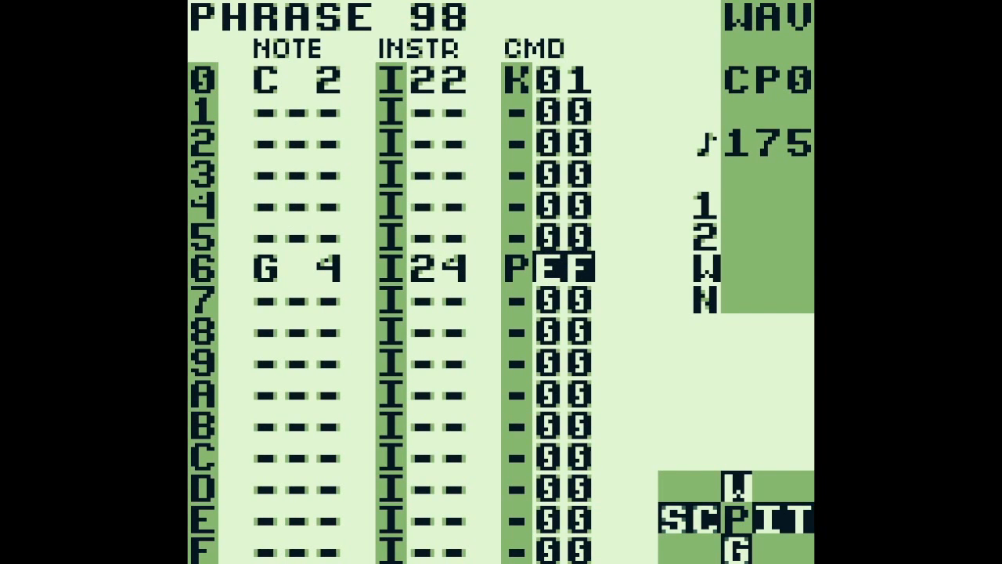
pyautogui.press('Left')
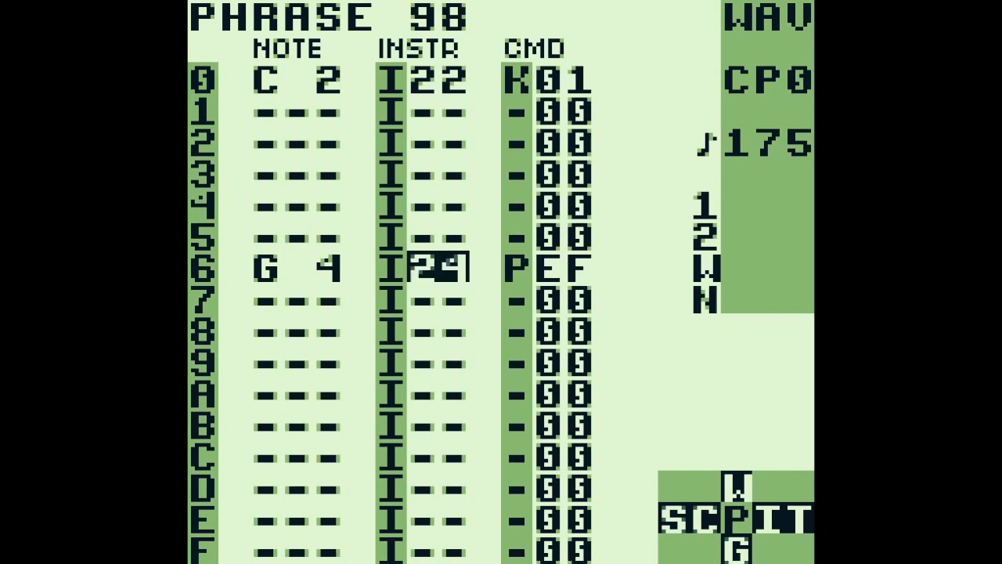
pyautogui.press('Left')
pyautogui.press('Left')
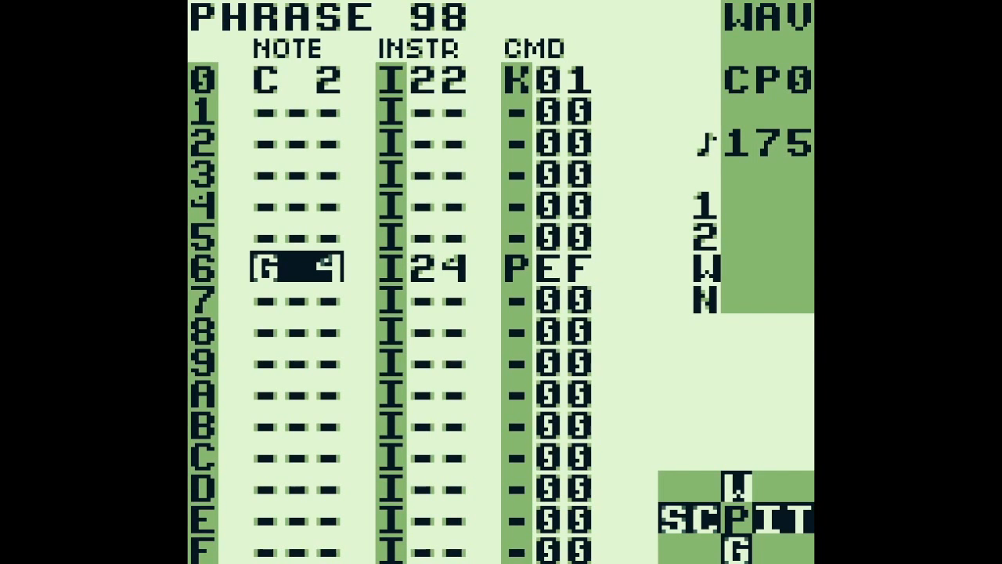
# Switch to phrase 99 and examine the note on row 3
pyautogui.hotkey('z', 'Down')
pyautogui.press('Up')
pyautogui.press('Up')
pyautogui.press('Up')
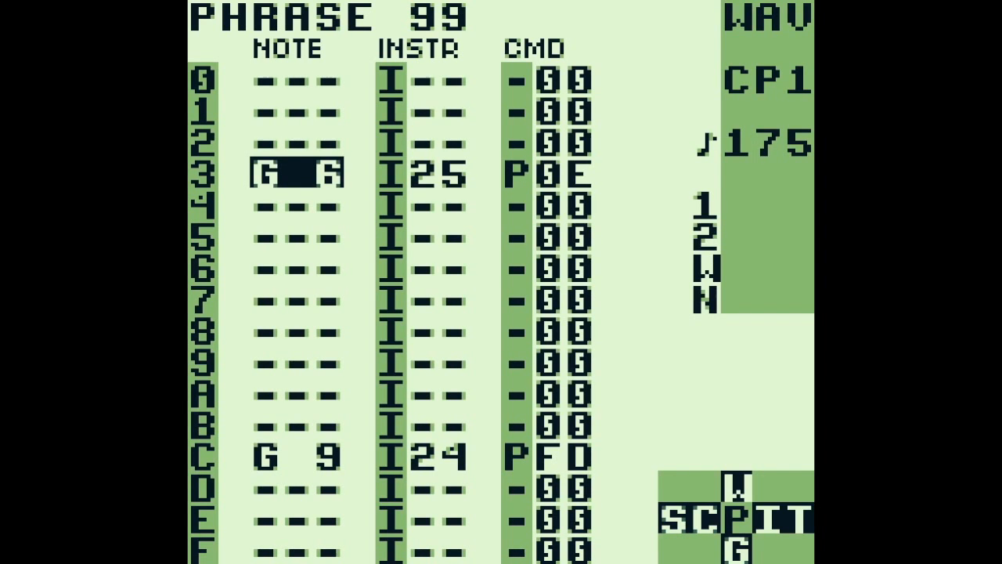
# Go back to phrase 98 and compare the P command and instrument number on row 6
pyautogui.hotkey('z', 'Up')
pyautogui.press('Down')
pyautogui.press('Down')
pyautogui.press('Down')
pyautogui.press('Right')
pyautogui.press('Right')
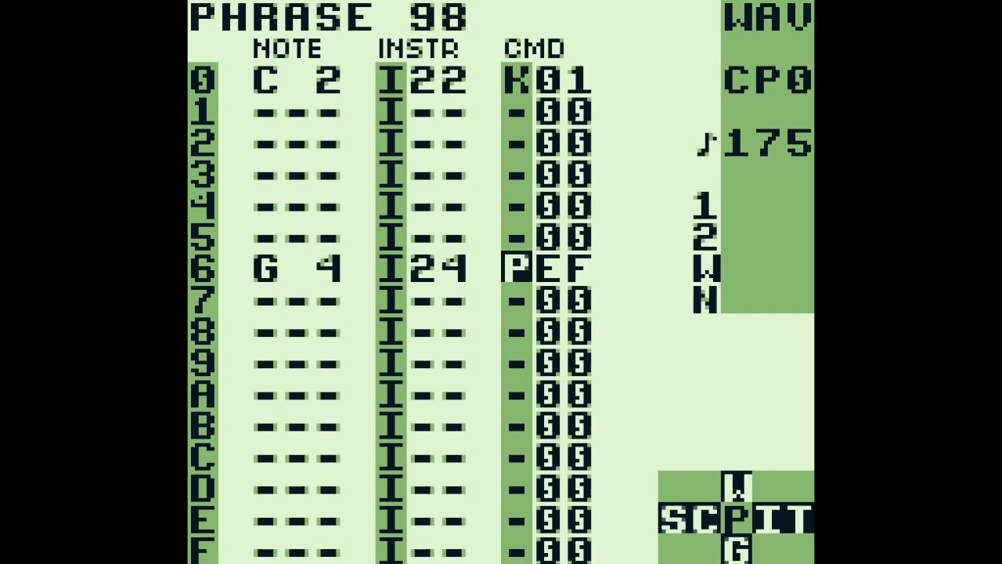
pyautogui.press('Left')
pyautogui.hotkey('BackSpace', 'Right')
pyautogui.hotkey('BackSpace', 'Left')
# Return to phrase 99 and locate the G 6 note on row 3
pyautogui.hotkey('z', 'Down')
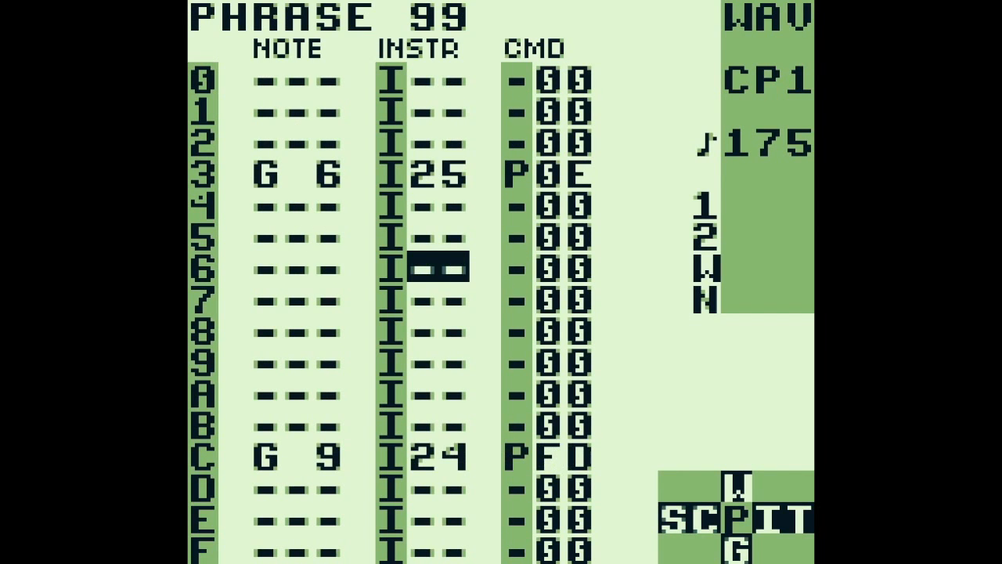
pyautogui.press('Left')
pyautogui.press('Up')
pyautogui.press('Up')
pyautogui.press('Up')
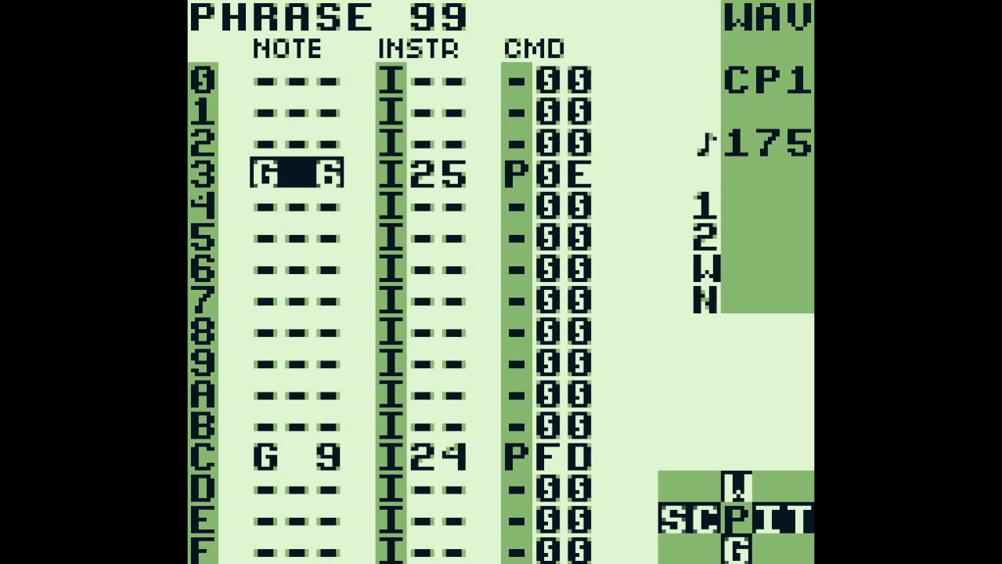
# Audition the G 9 note on row C of phrase 99 and examine its P command value
pyautogui.press('Down')
pyautogui.press('Down')
pyautogui.press('Down')
pyautogui.press('Down')
pyautogui.press('Down')
pyautogui.press('Down')
pyautogui.press('Down')
pyautogui.press('Down')
pyautogui.press('Down')
pyautogui.press('x')
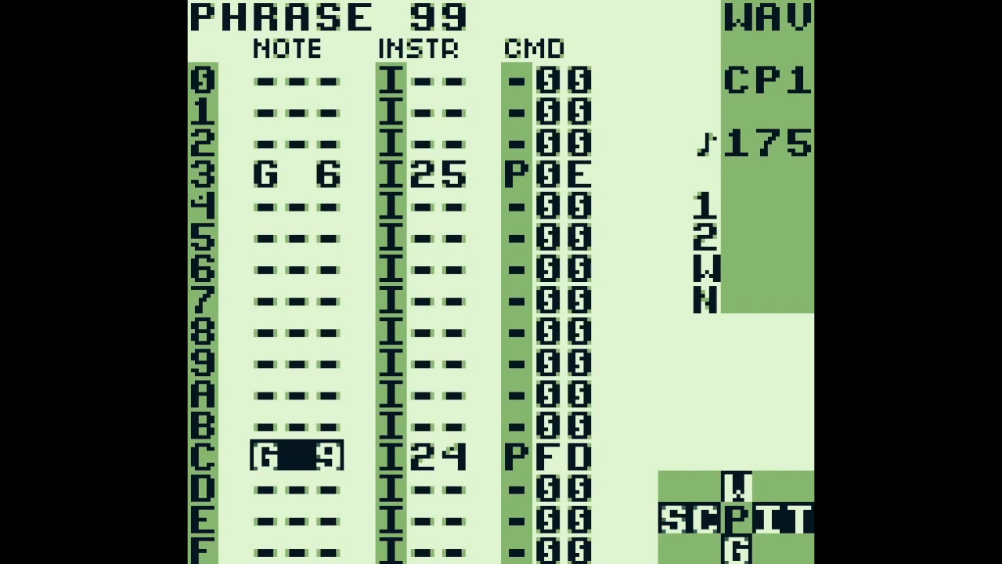
pyautogui.press('Right')
pyautogui.press('Right')
pyautogui.press('Right')
# View phrase 9A, move on to phrase 9B and audition the C 3 note on row 8
pyautogui.hotkey('z', 'Down')
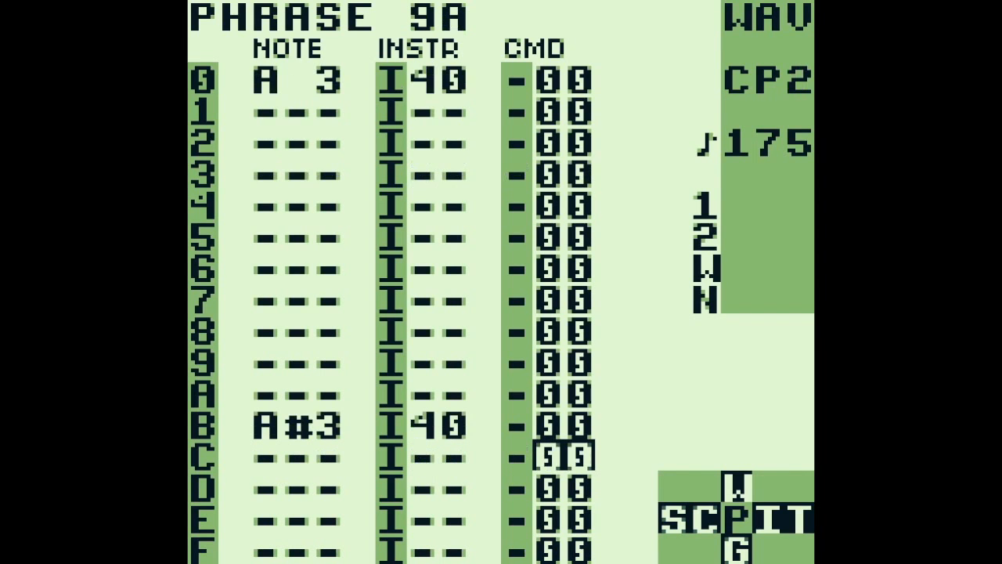
pyautogui.hotkey('z', 'Down')
pyautogui.press('Left')
pyautogui.press('Left')
pyautogui.press('Left')
pyautogui.press('Up')
pyautogui.press('Up')
pyautogui.press('Up')
pyautogui.press('Up')
pyautogui.press('Up')
pyautogui.press('Down')
pyautogui.press('x')
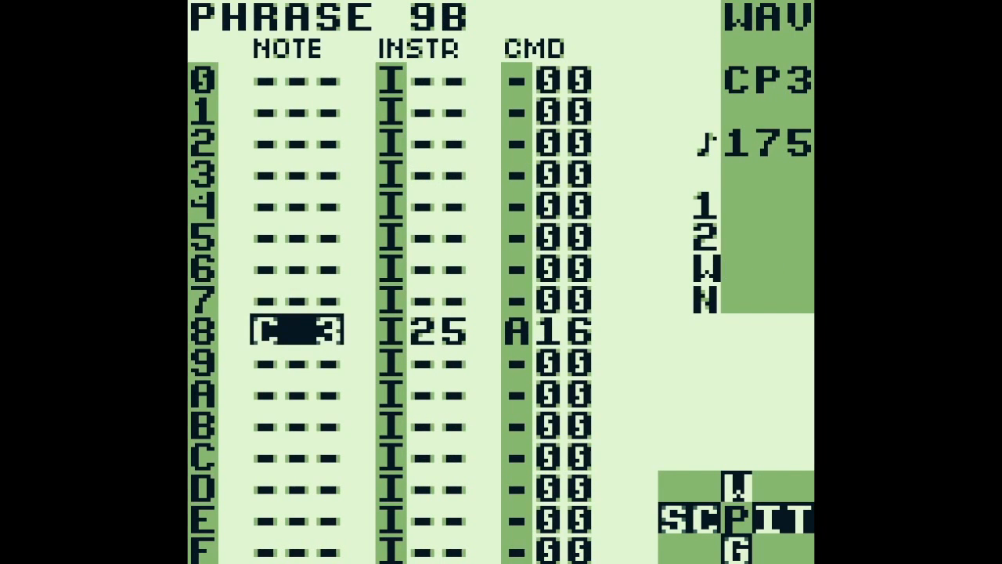
pyautogui.press('x')
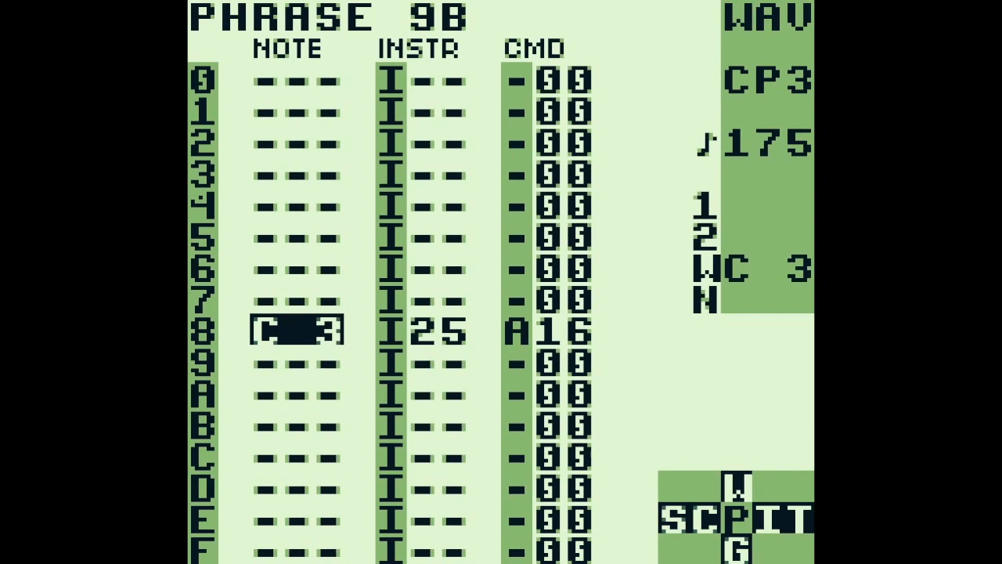
# Examine the A command on row 8 of phrase 9B and open the table it calls, table 16
pyautogui.press('Right')
pyautogui.press('Right')
pyautogui.press('Right')
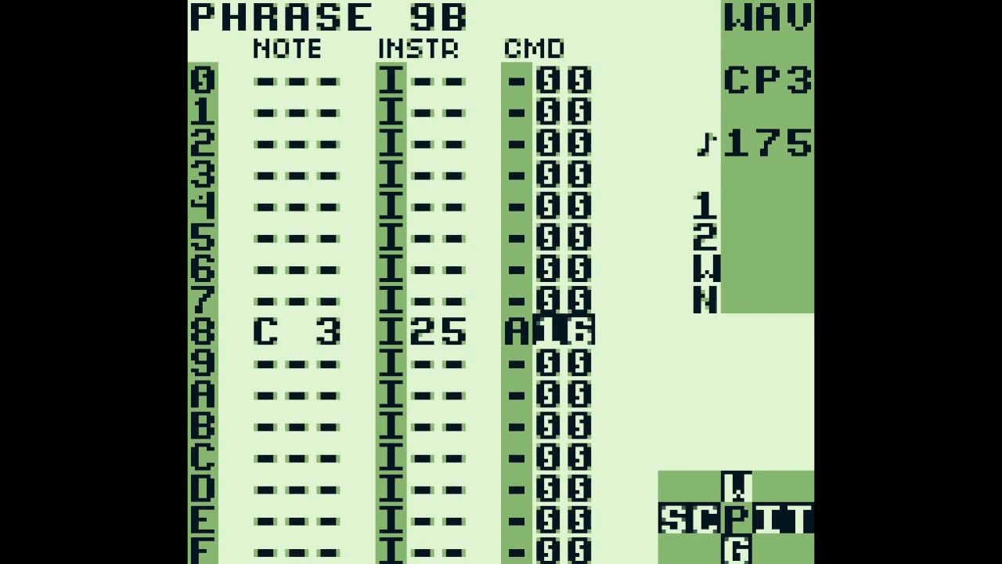
pyautogui.hotkey('z', 'Right')
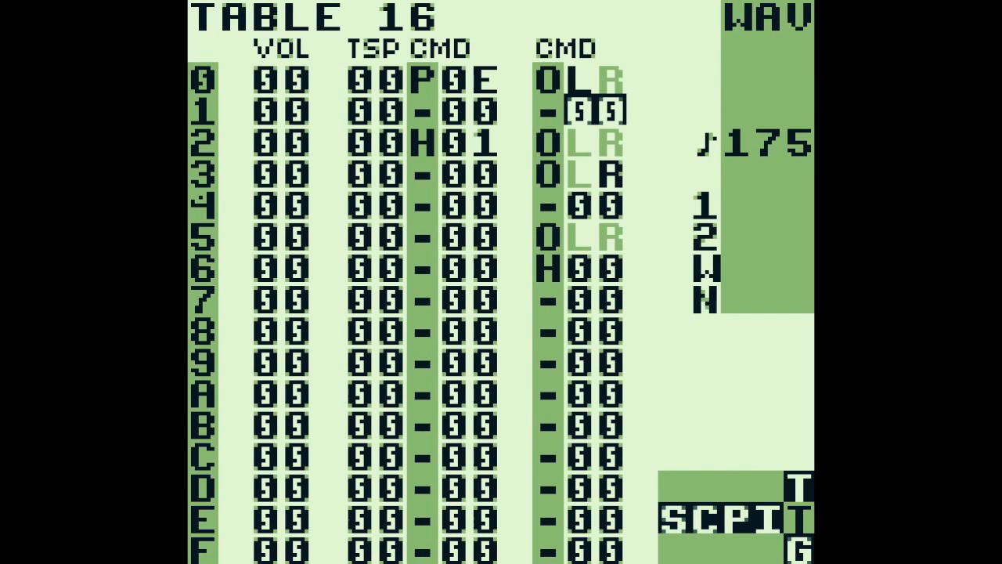
# Examine the P command value on row 0 of table 16 and the O command beside it
pyautogui.press('Left')
pyautogui.press('Left')
pyautogui.press('Up')
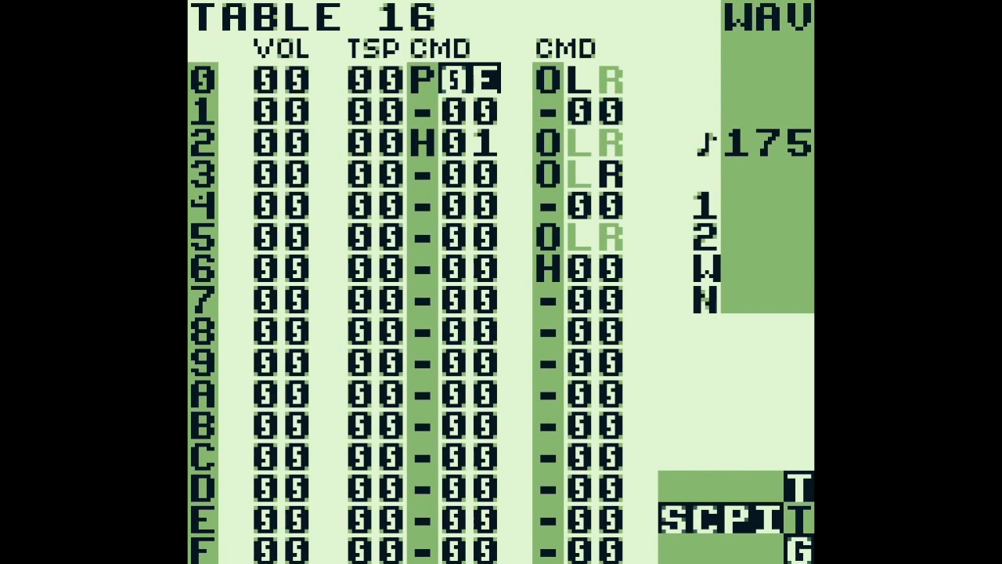
pyautogui.press('Right')
pyautogui.press('Right')
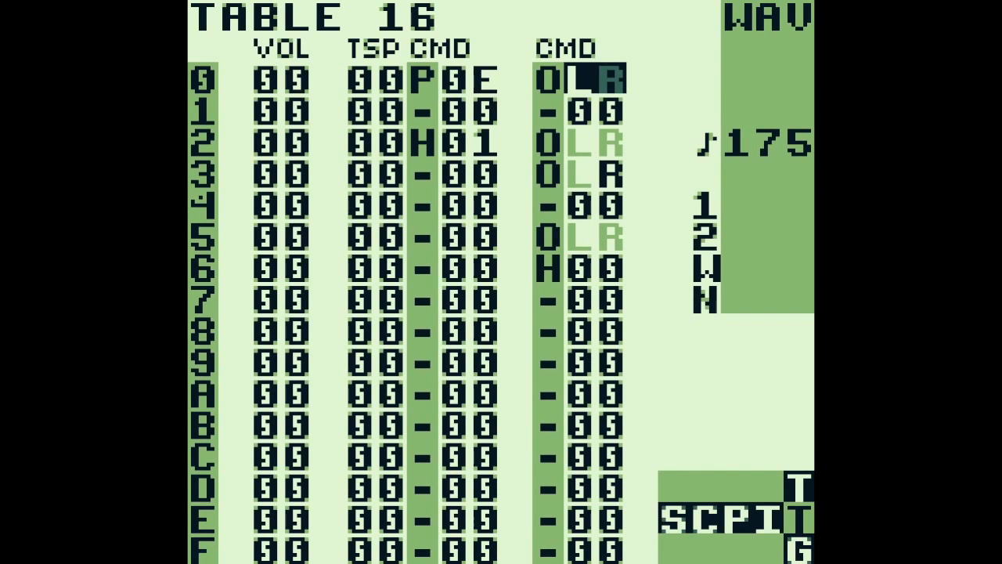
# Trace the O panning commands in table 16's second command column from row 0 to the H command on row 6 and back
pyautogui.press('Down')
pyautogui.press('Down')
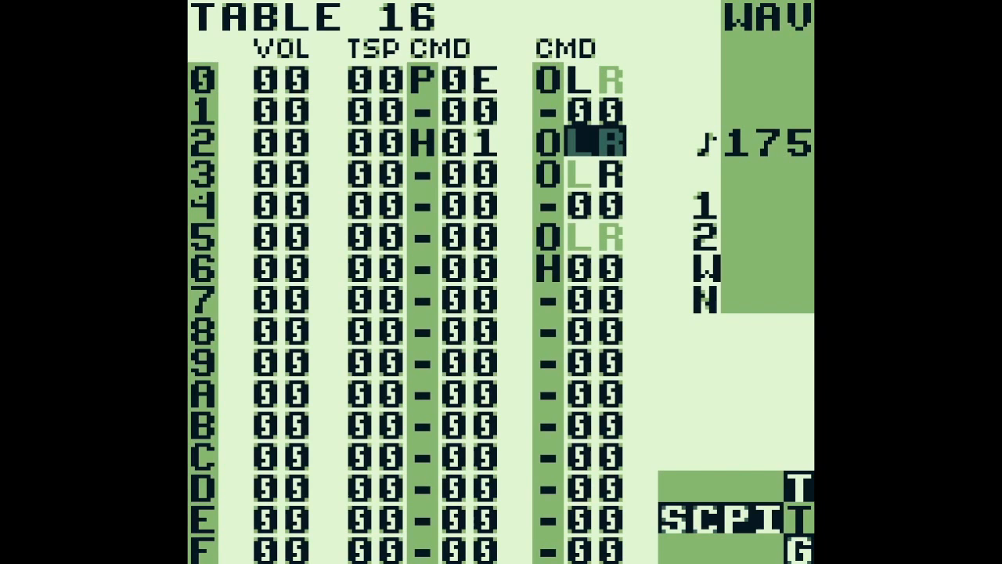
pyautogui.press('Down')
pyautogui.press('Down')
pyautogui.press('Down')
pyautogui.press('Down')
pyautogui.press('Up')
pyautogui.press('Up')
pyautogui.press('Up')
pyautogui.press('Up')
pyautogui.press('Up')
pyautogui.press('Up')
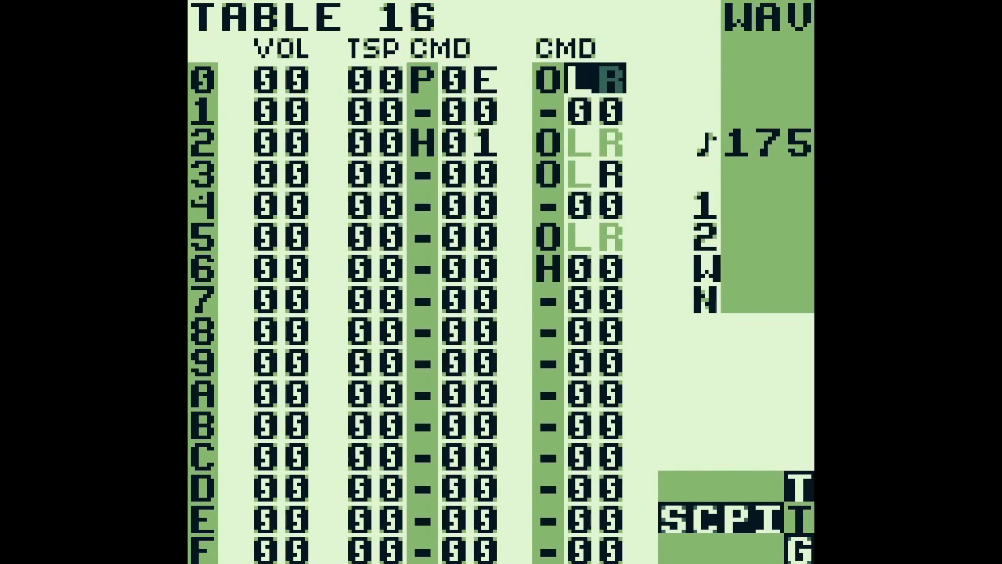
# Return to phrase 9B and audition the C 3 note on row 8 again
pyautogui.hotkey('shift', 'Left')
pyautogui.hotkey('shift', 'Left')
pyautogui.press('Left')
pyautogui.press('Left')
pyautogui.press('Left')
pyautogui.press('s')
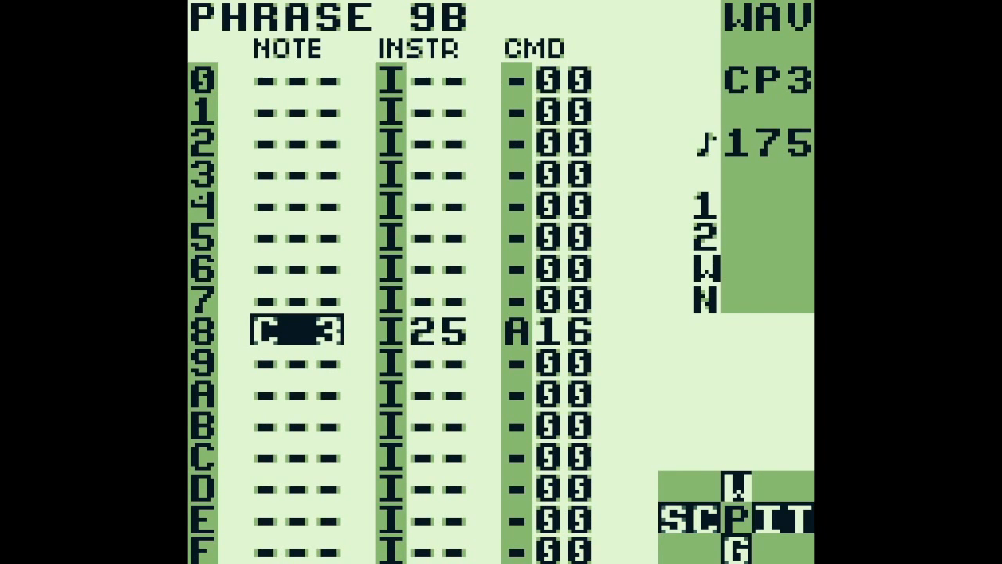
# Move on to phrase 97 and audition its C A notes, going through rows A to C
pyautogui.hotkey('a', 'Down')
pyautogui.hotkey('a', 'Down')
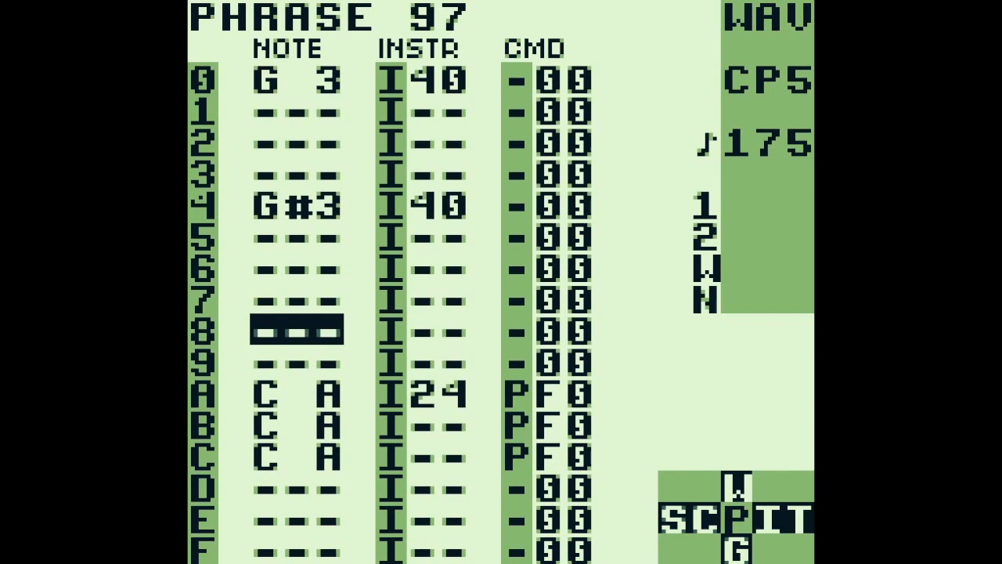
pyautogui.press('Down')
pyautogui.press('Down')
pyautogui.press('s')
pyautogui.press('Return')
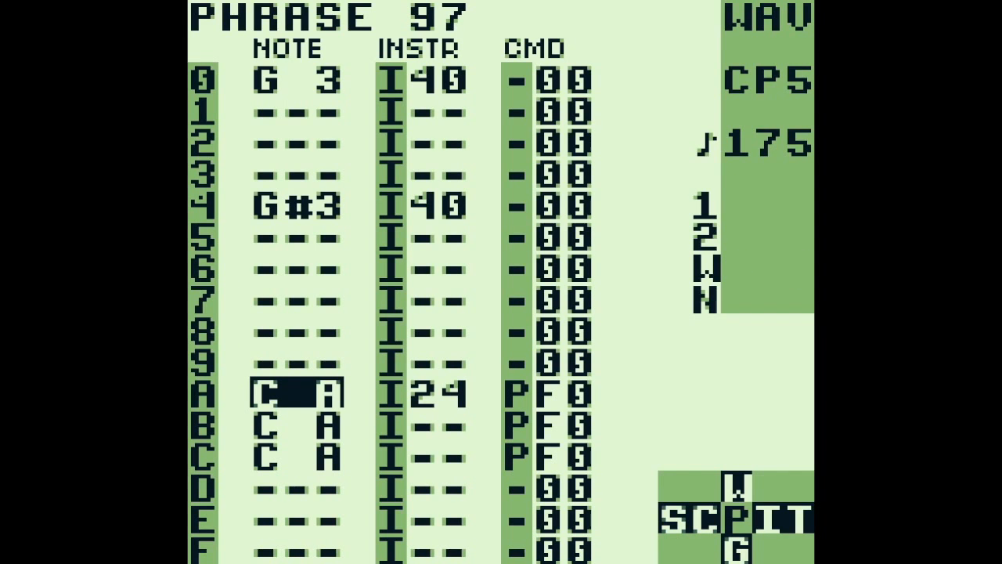
pyautogui.press('Down')
pyautogui.press('Down')
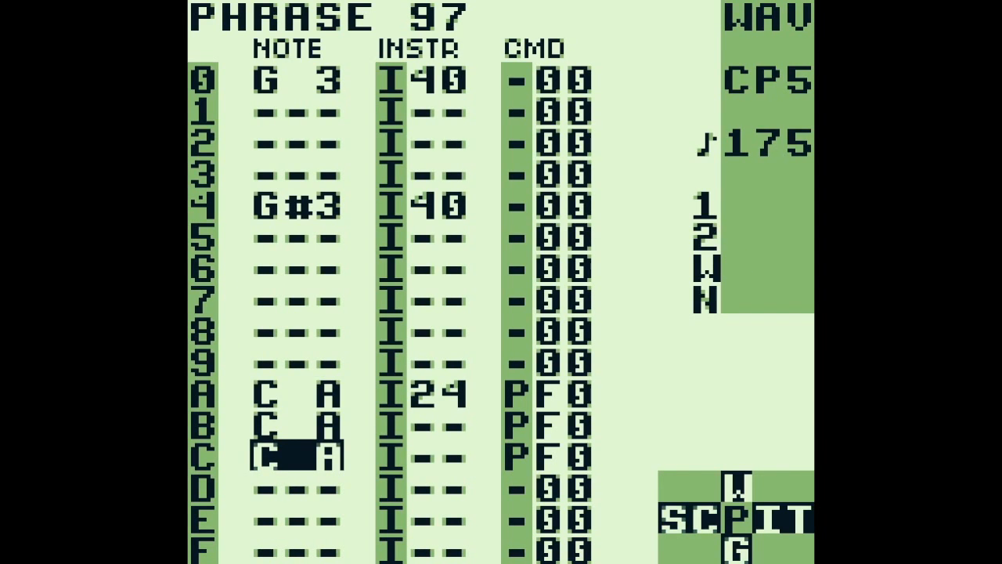
# Go back to chain 40, open phrase 9A from row 2 and play it
pyautogui.hotkey('shift', 'Left')
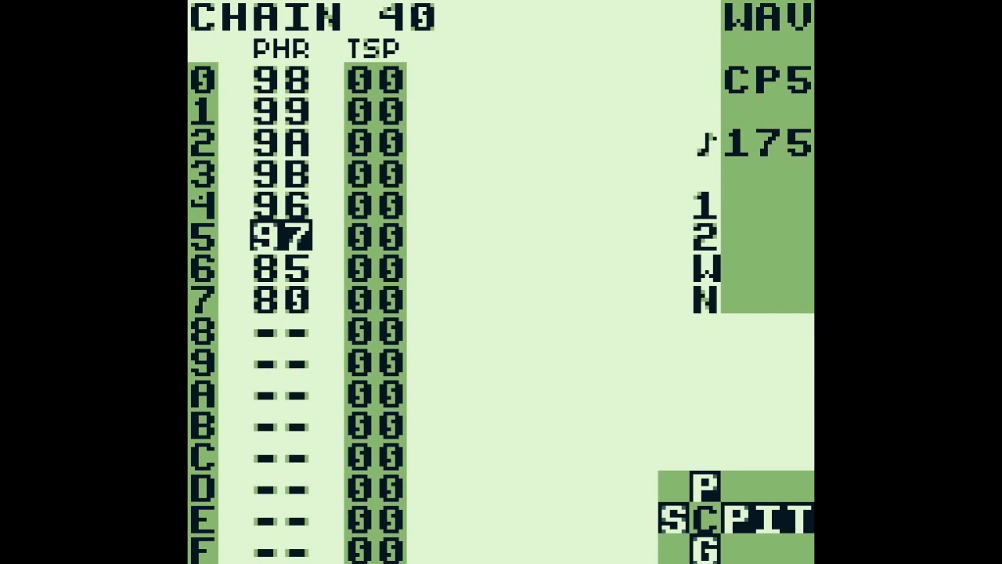
pyautogui.press('Up')
pyautogui.press('Up')
pyautogui.press('Up')
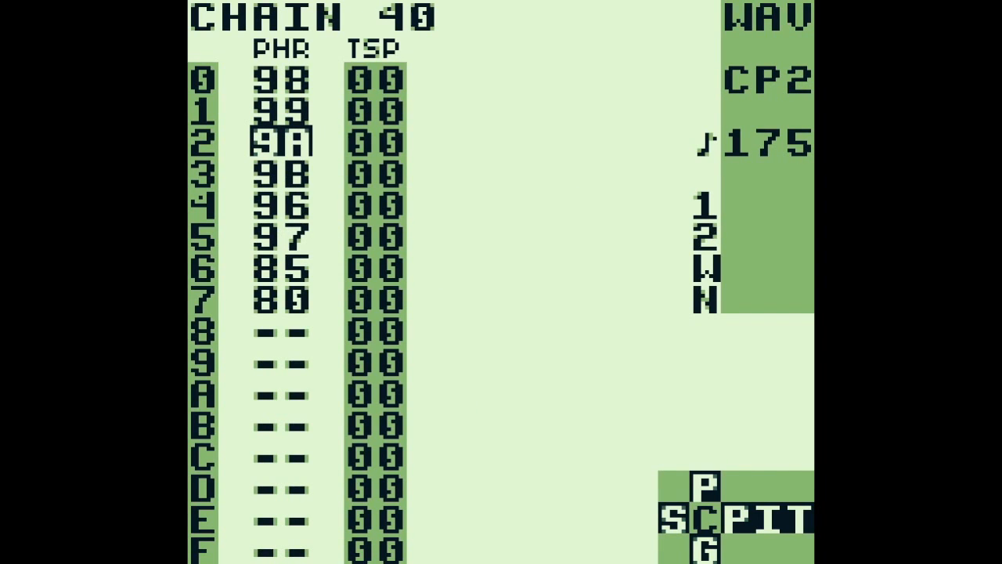
pyautogui.hotkey('shift', 'Right')
pyautogui.press('Up')
pyautogui.press('Up')
pyautogui.press('Up')
pyautogui.press('Up')
pyautogui.press('Up')
pyautogui.press('Up')
pyautogui.press('Up')
pyautogui.press('Up')
pyautogui.press('Up')
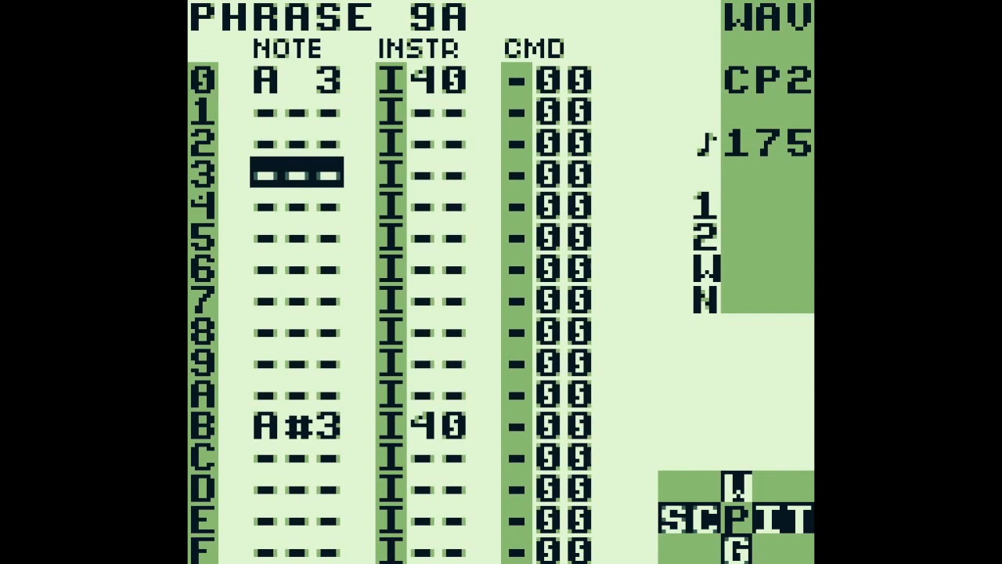
pyautogui.press('Return')
# Open the speech instrument used on row 0 of phrase 9A and display its word A 3
pyautogui.hotkey('a', 'Up')
pyautogui.press('Up')
pyautogui.press('Up')
pyautogui.press('Up')
pyautogui.press('Right')
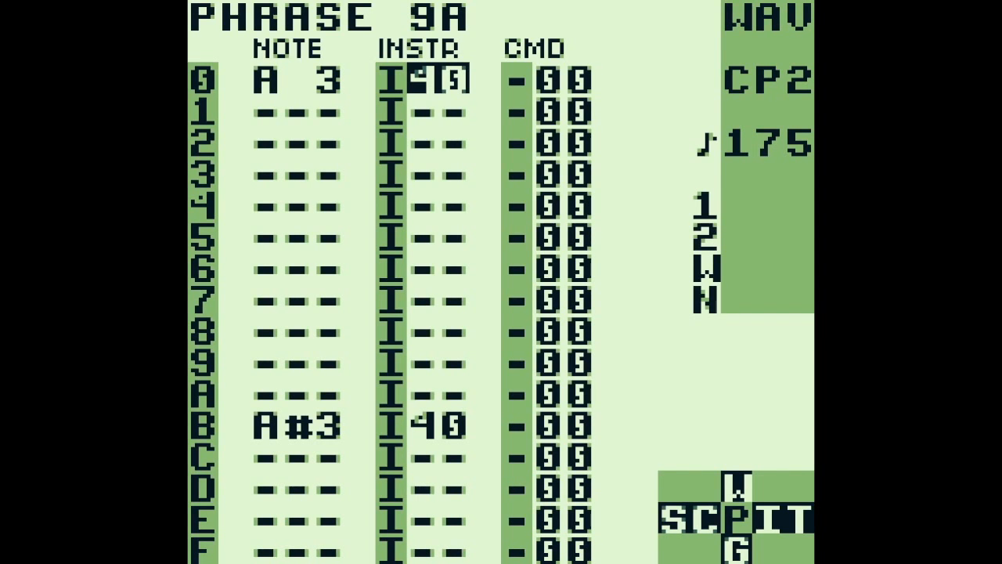
pyautogui.hotkey('shift', 'Right')
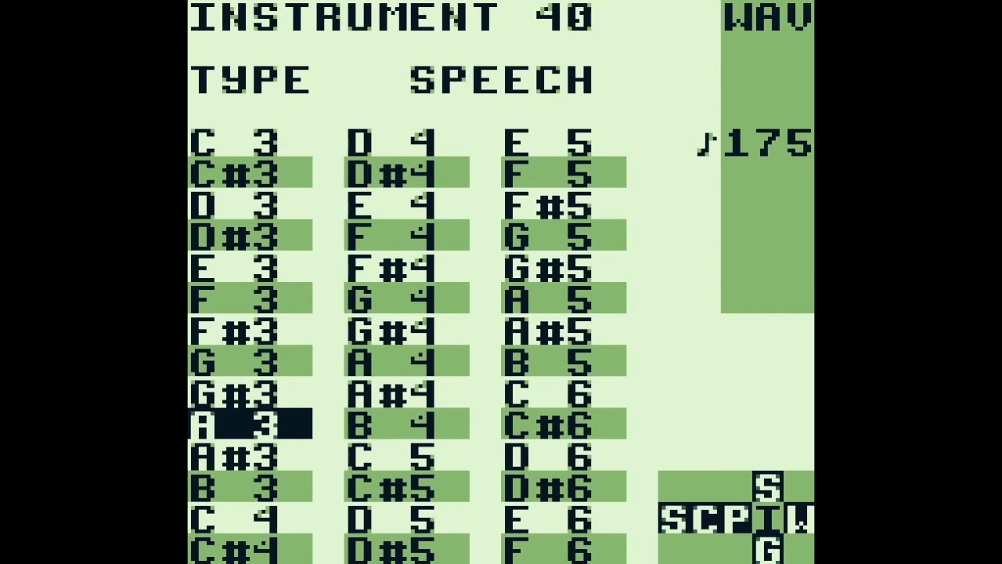
pyautogui.hotkey('shift', 'Right')
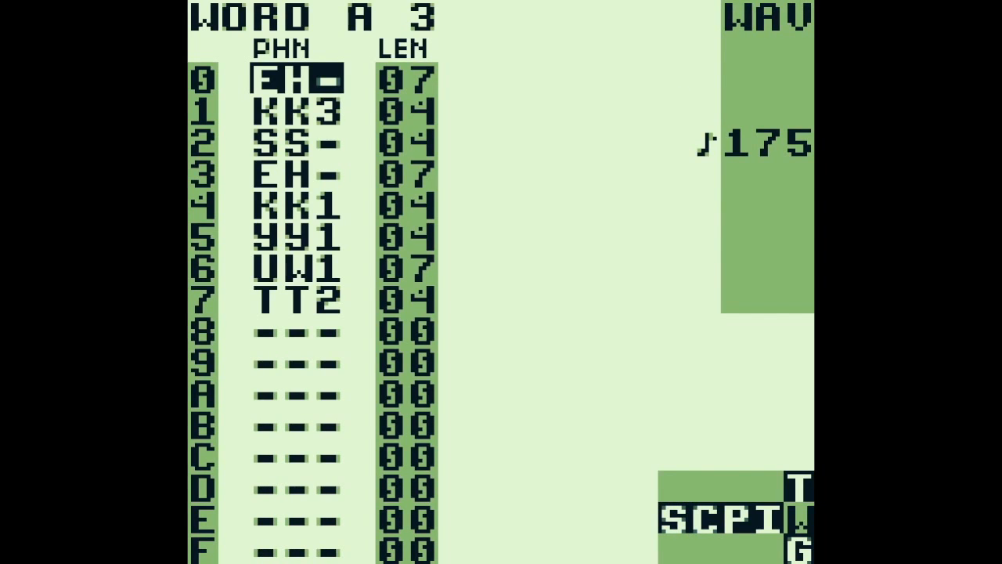
# Examine the phonemes of word A 3 from row 0 through row 7
pyautogui.press('Down')
pyautogui.press('Down')
pyautogui.press('Down')
pyautogui.press('Down')
pyautogui.press('Down')
pyautogui.press('Down')
pyautogui.press('Down')
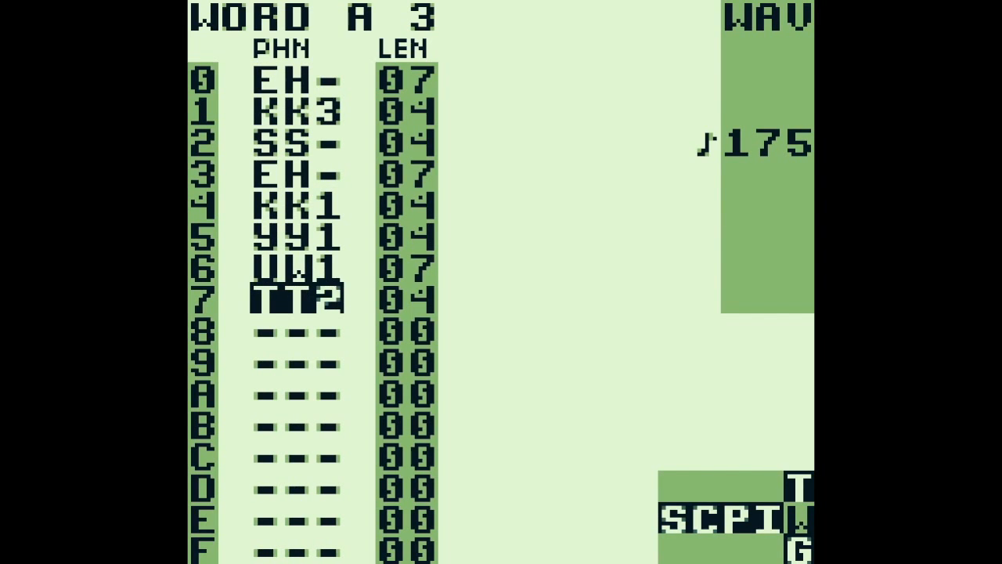
pyautogui.press('Up')
pyautogui.press('Up')
pyautogui.press('Up')
pyautogui.press('Up')
pyautogui.press('Up')
pyautogui.press('Up')
pyautogui.press('Up')
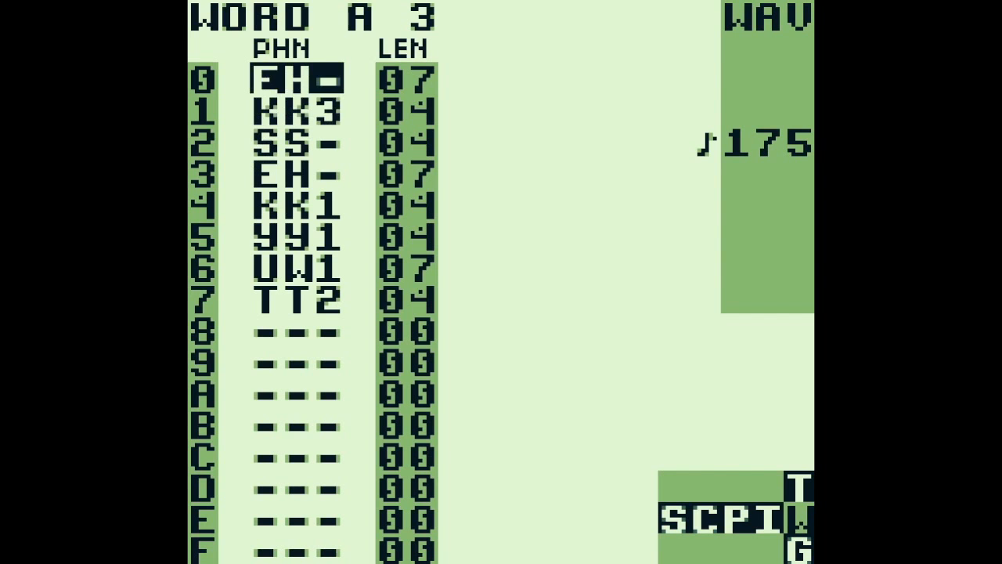
pyautogui.press('Down')
pyautogui.press('Down')
pyautogui.press('Down')
pyautogui.press('Down')
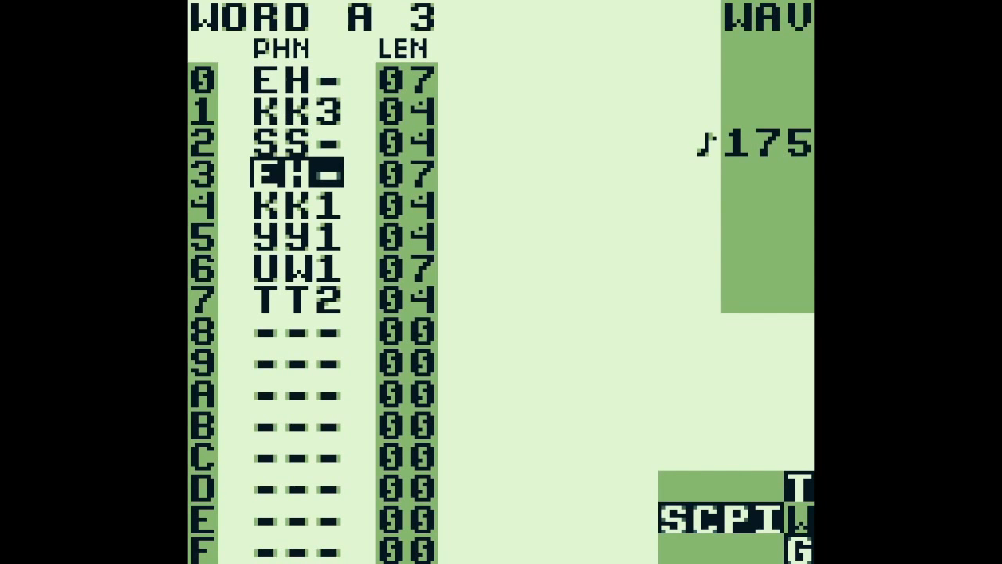
pyautogui.press('Down')
pyautogui.press('Down')
pyautogui.press('Down')
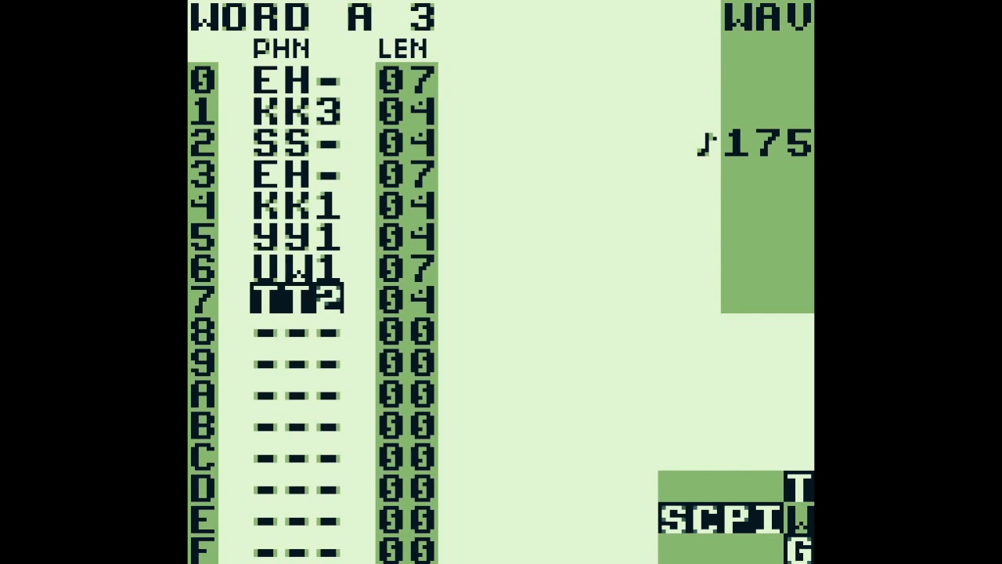
# Examine the length values assigned to the phonemes of word A 3
pyautogui.press('Right')
pyautogui.press('Up')
pyautogui.press('Up')
pyautogui.press('Up')
pyautogui.press('Up')
pyautogui.press('Up')
pyautogui.press('Up')
pyautogui.press('Up')
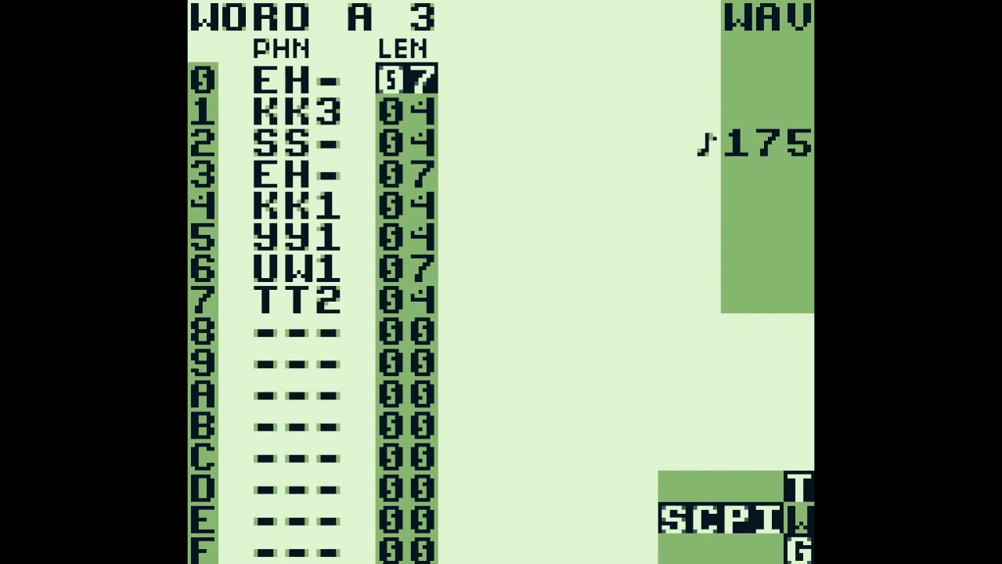
pyautogui.press('Down')
pyautogui.press('Down')
pyautogui.press('Down')
pyautogui.press('Down')
pyautogui.press('Down')
pyautogui.press('Down')
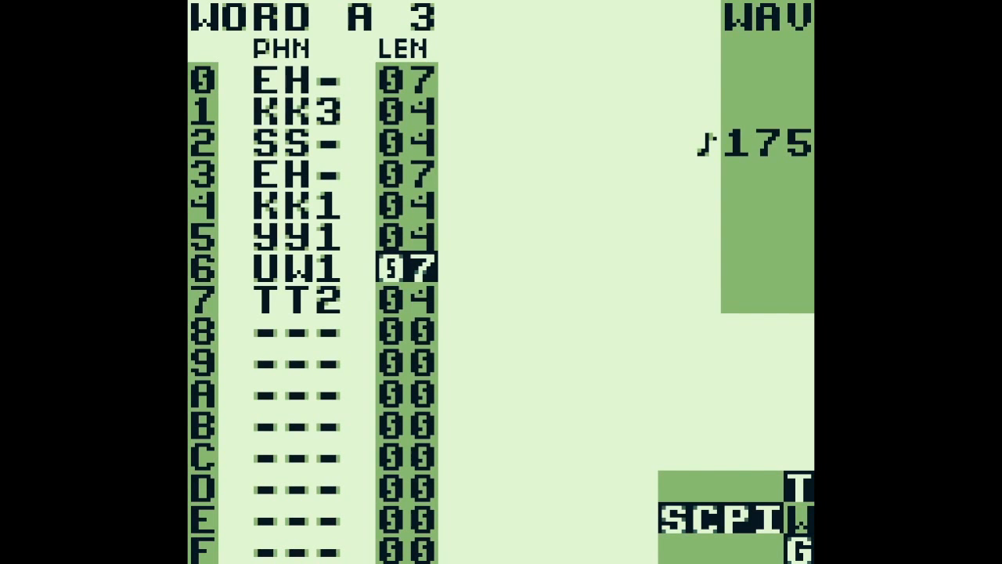
pyautogui.press('Up')
pyautogui.press('Up')
pyautogui.press('Up')
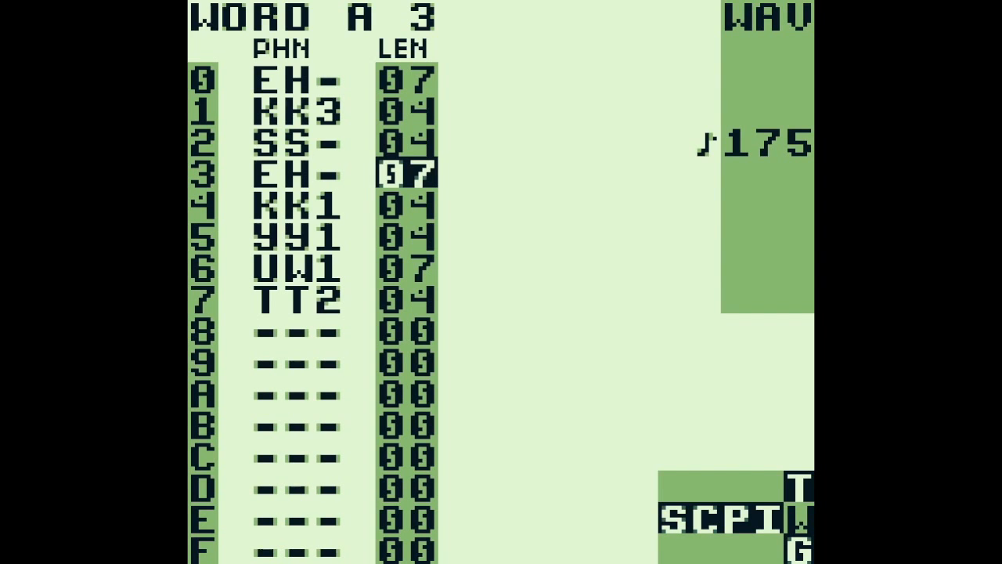
# Return to the song screen and play the song from row 01, then stop playback
pyautogui.hotkey('shift', 'Left')
pyautogui.hotkey('shift', 'Left')
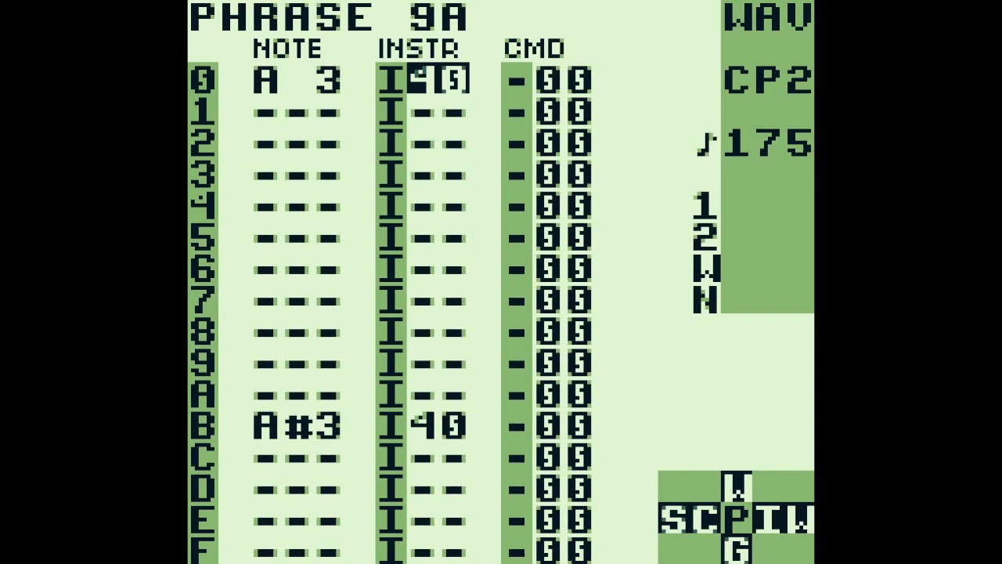
pyautogui.hotkey('shift', 'Left')
pyautogui.hotkey('shift', 'Left')
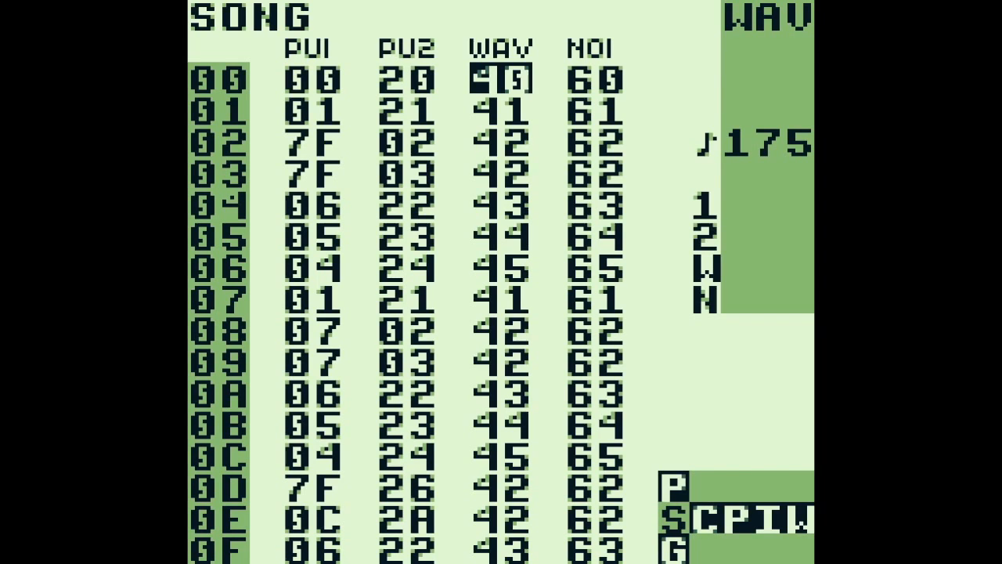
pyautogui.press('Down')
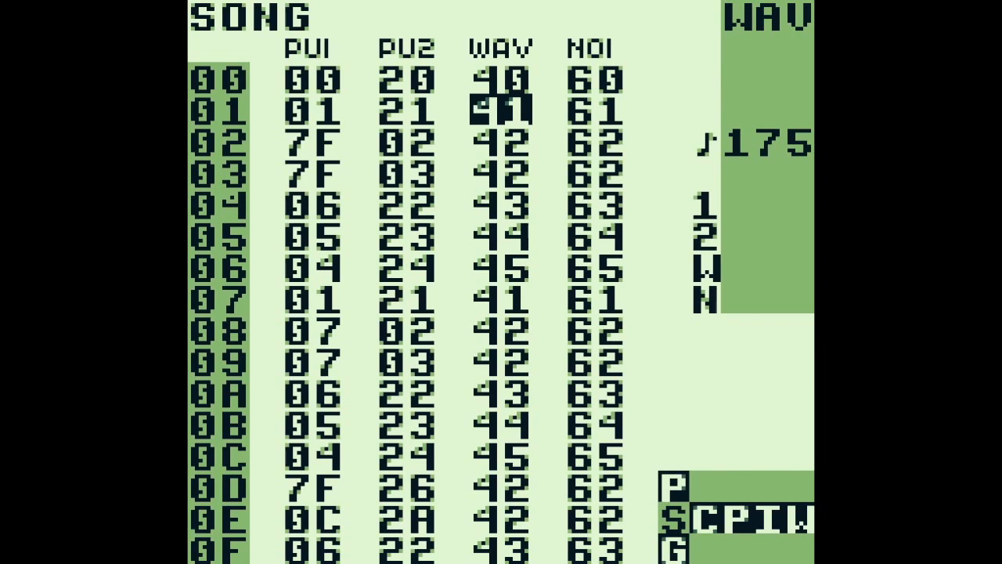
pyautogui.press('Return')
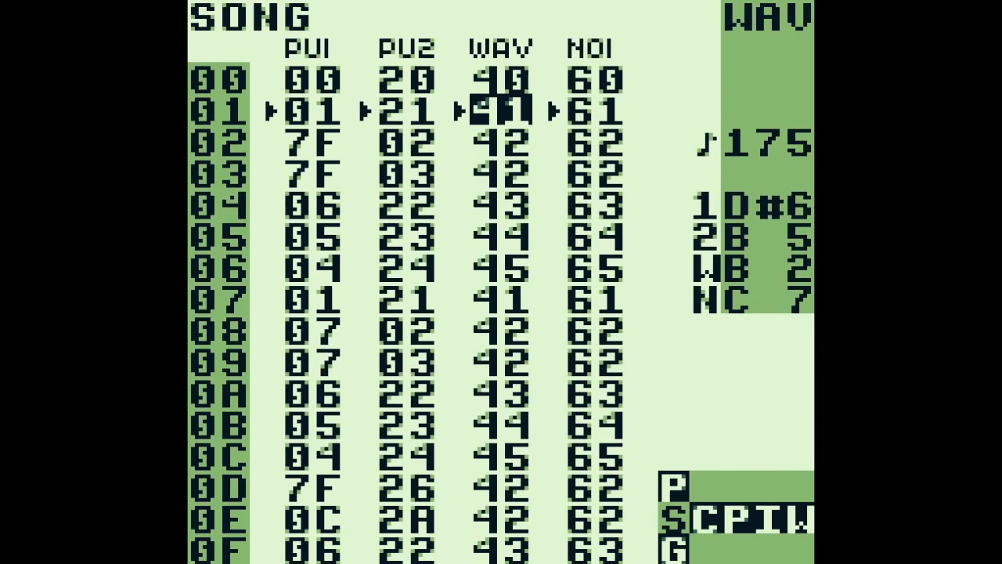
pyautogui.press('Return')
# Open chain 41 of the WAV channel, view phrase 81 on row 0 and return to the chain
pyautogui.hotkey('shift', 'Right')
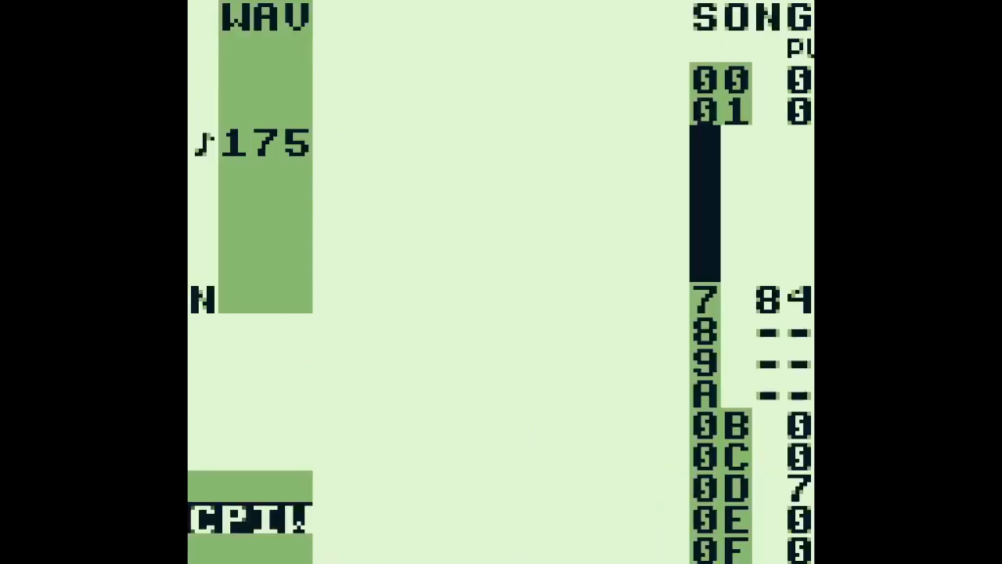
pyautogui.press('Up')
pyautogui.press('Up')
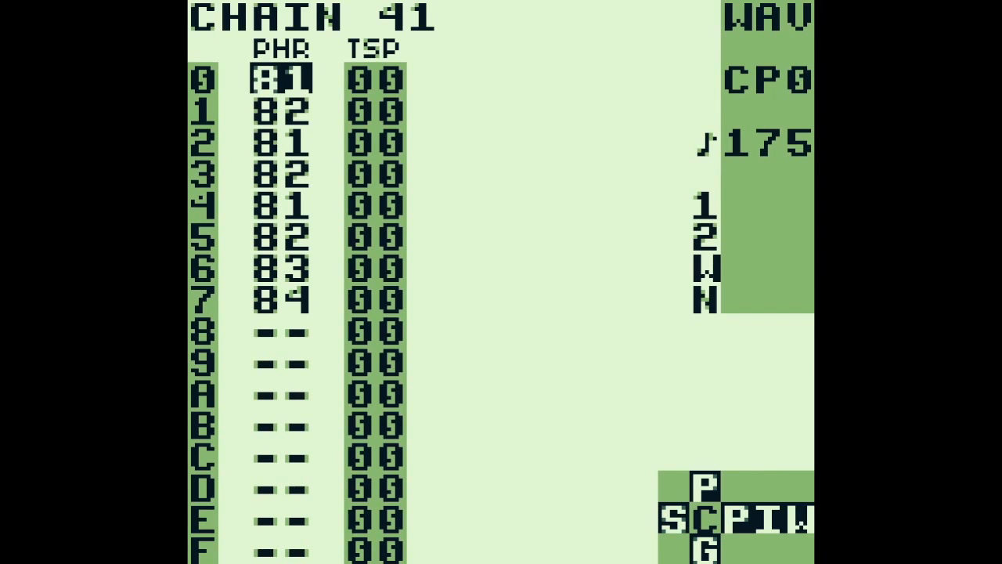
pyautogui.hotkey('shift', 'Right')
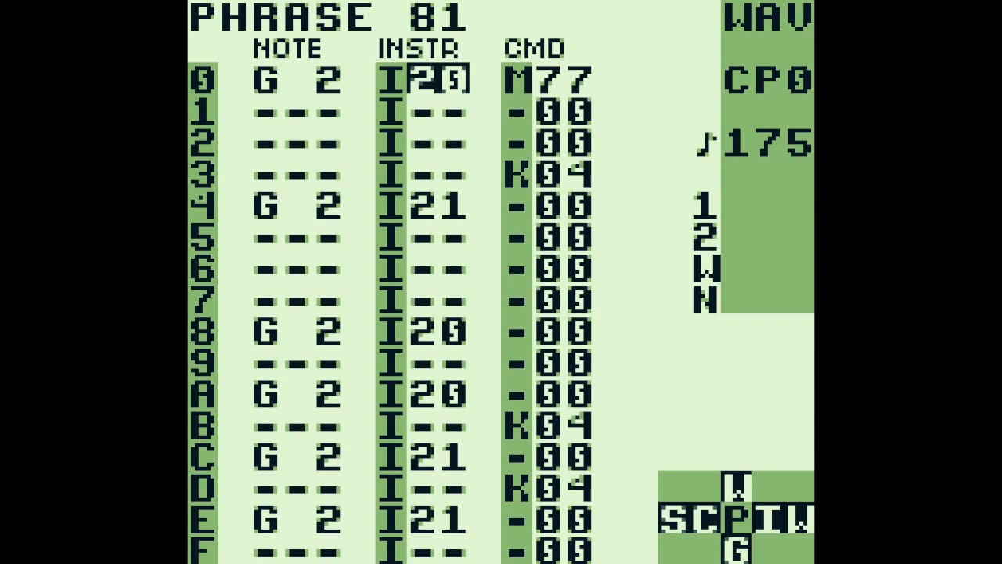
pyautogui.hotkey('shift', 'Left')
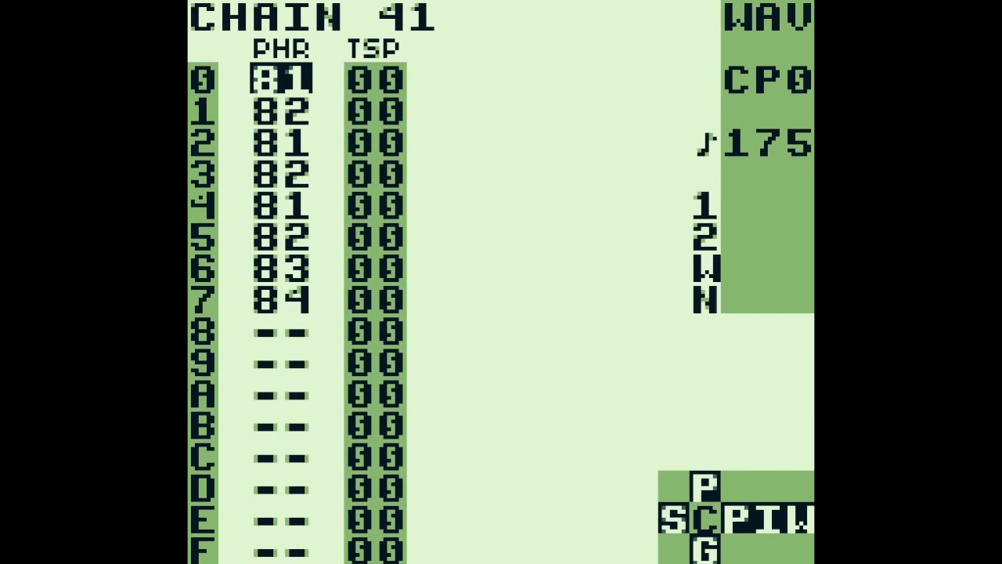
# Play chain 41 while viewing its phrases through phrase 84, then stop playback back in the chain
pyautogui.press('Return')
pyautogui.hotkey('shift', 'Right')
pyautogui.hotkey('a', 'Down')
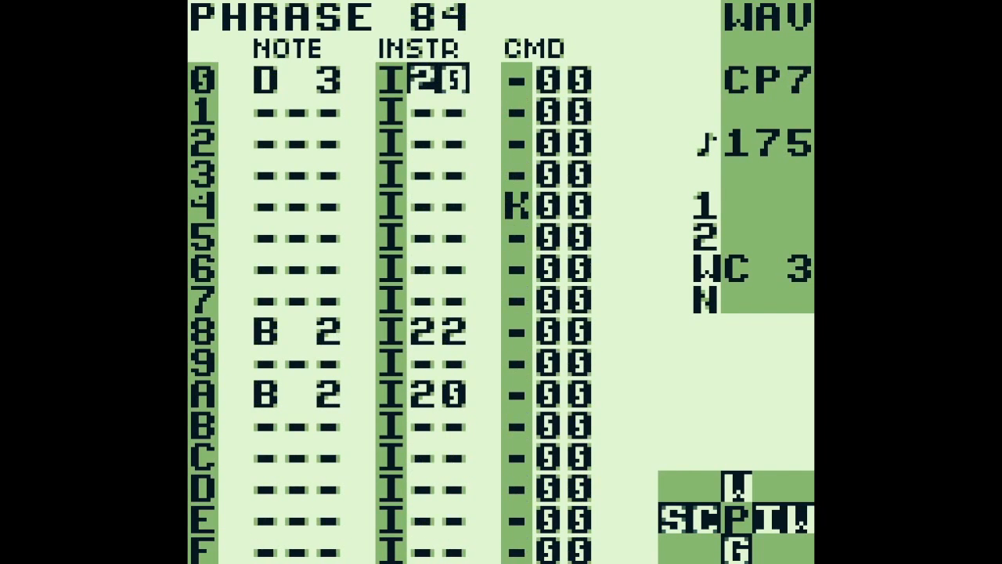
pyautogui.hotkey('shift', 'Left')
pyautogui.press('Return')
# Open phrase 81 from the start of chain 41 and audition the G 2 note on row 0 repeatedly
pyautogui.press('Up')
pyautogui.press('Up')
pyautogui.press('Up')
pyautogui.press('Up')
pyautogui.press('Up')
pyautogui.press('Up')
pyautogui.press('Up')
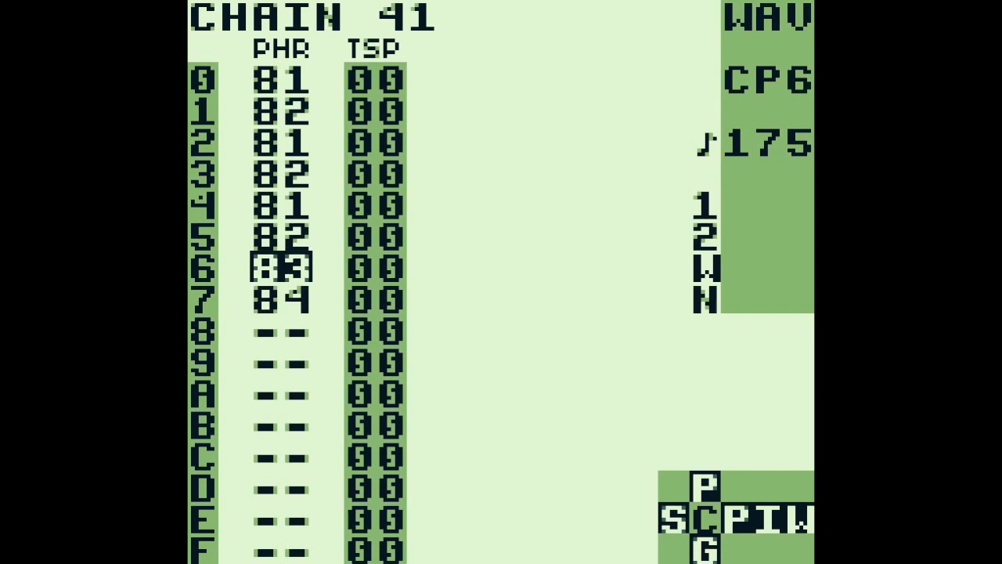
pyautogui.hotkey('shift', 'Right')
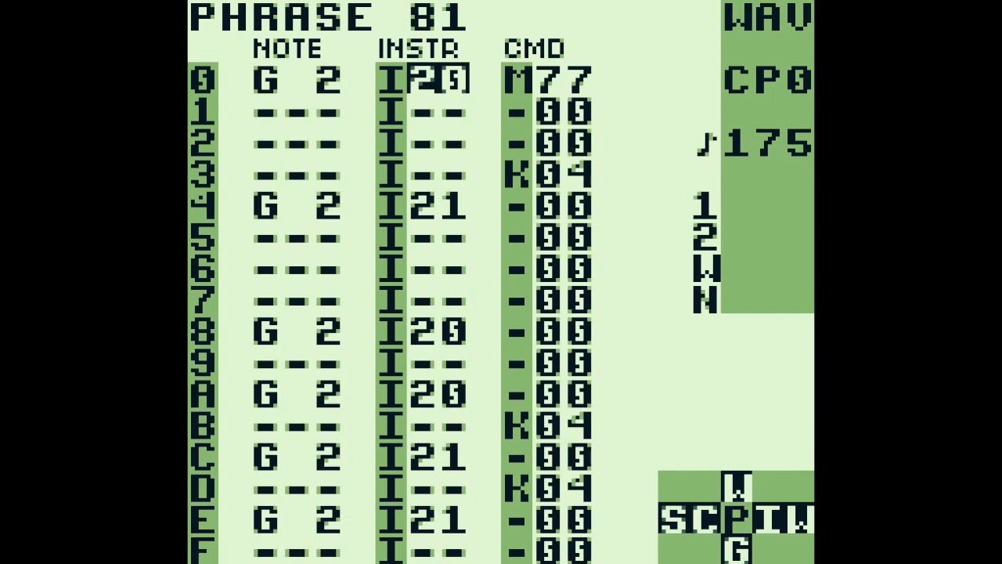
pyautogui.press('Left')
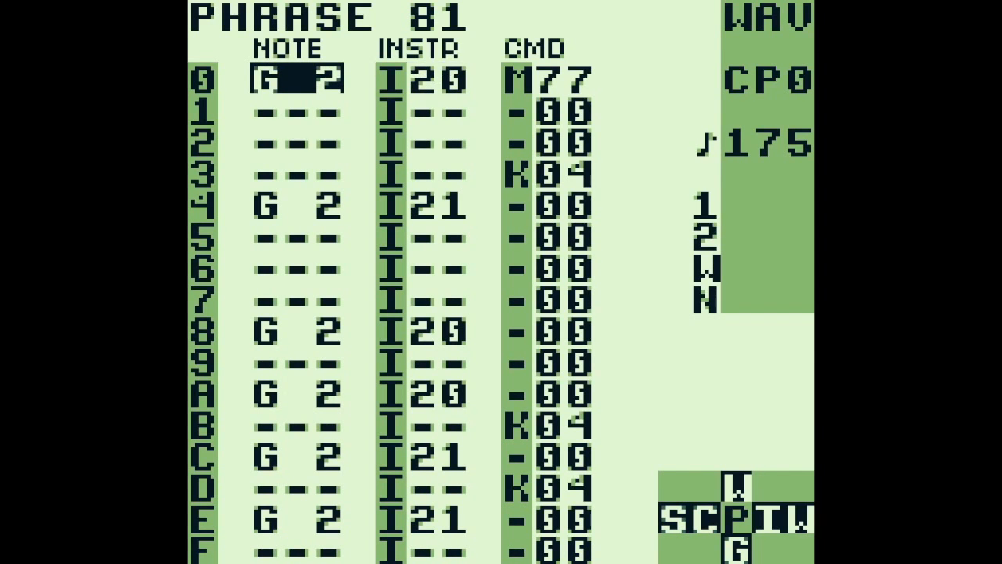
pyautogui.press('s')
pyautogui.press('s')
pyautogui.press('s')
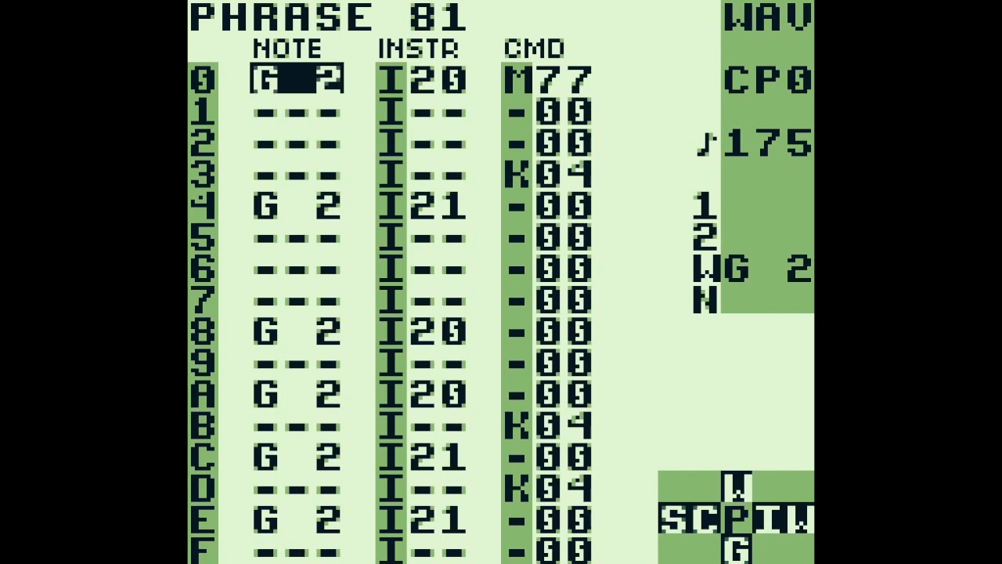
pyautogui.press('s')
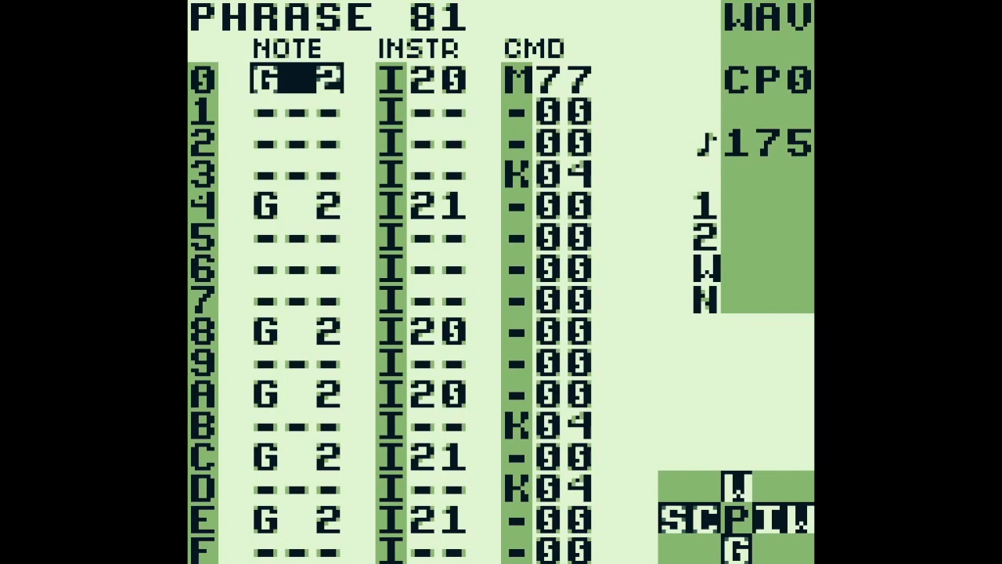
# Open instrument 20 from row 0 of phrase 81, examine its synth settings and wave 00, and return to the instrument
pyautogui.press('x')
pyautogui.press('Right')
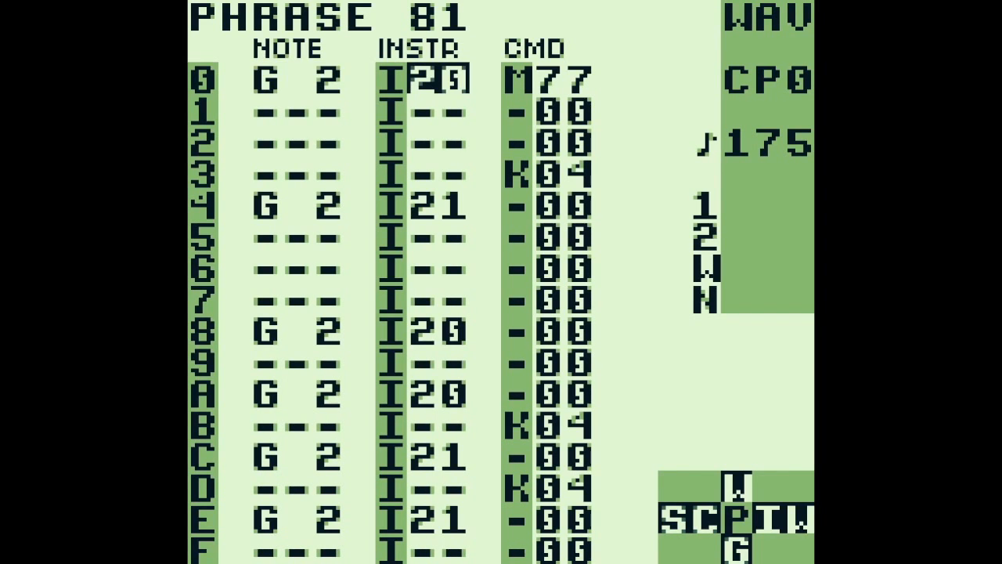
pyautogui.hotkey('shift', 'Right')
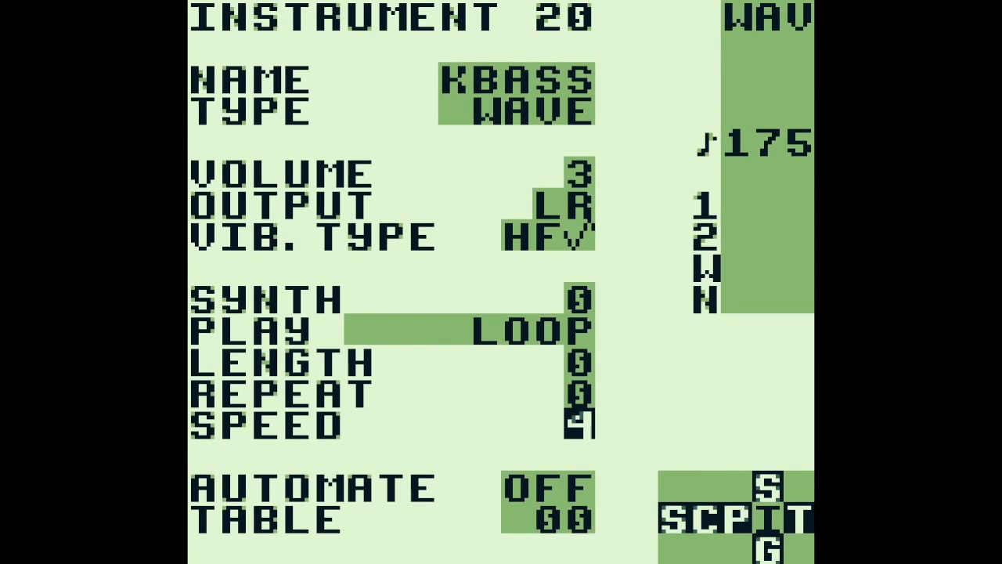
pyautogui.hotkey('shift', 'Up')
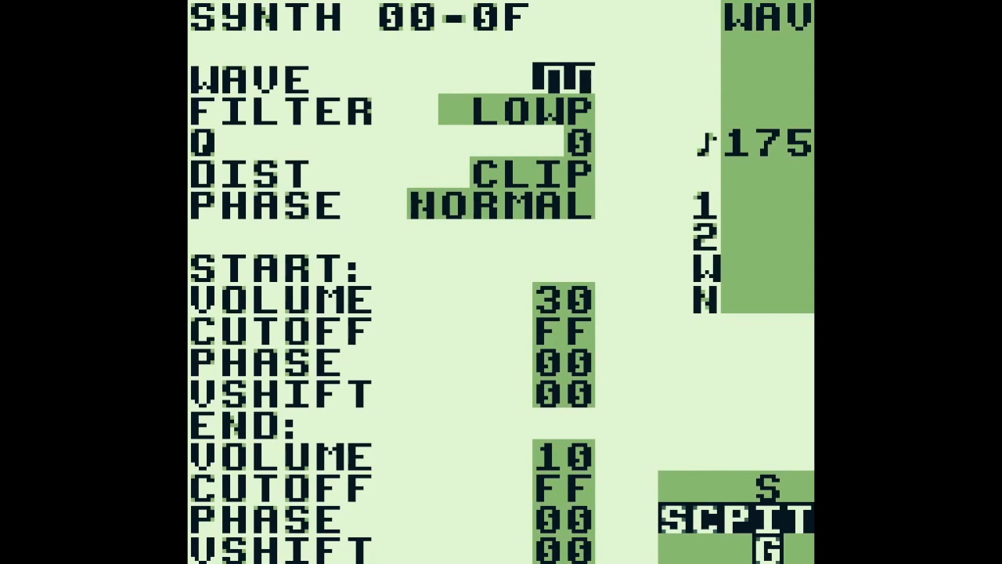
pyautogui.hotkey('shift', 'Right')
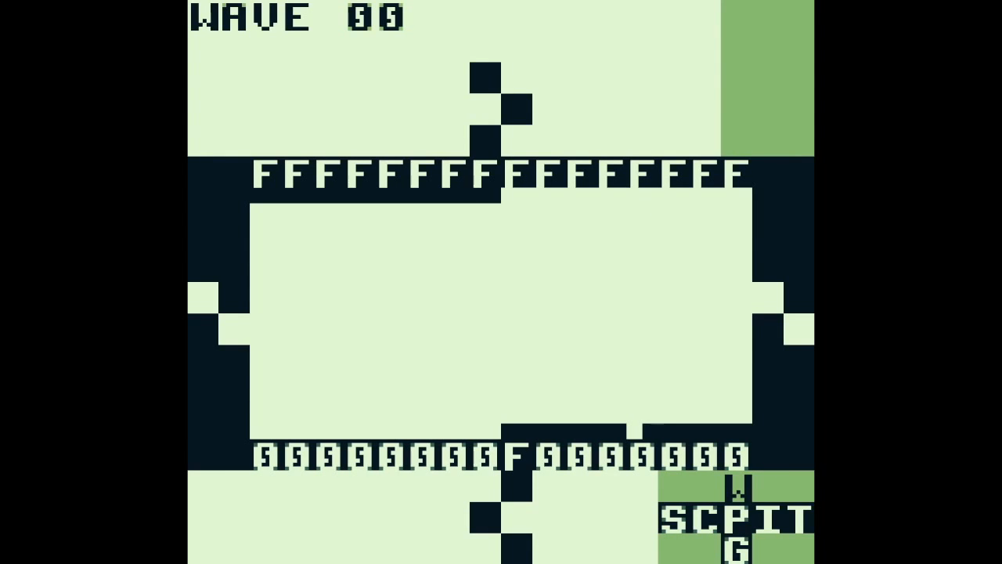
pyautogui.hotkey('shift', 'Right')
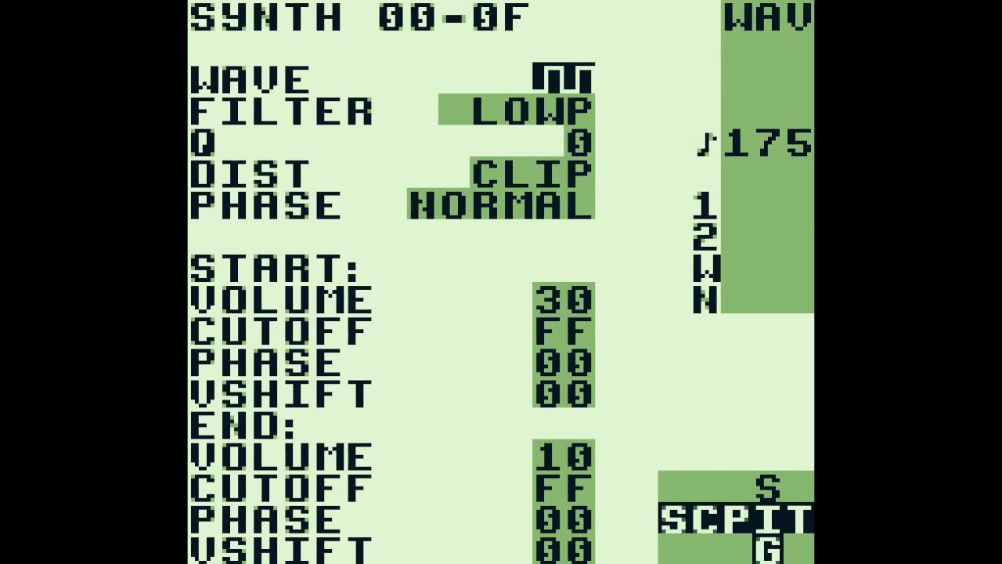
pyautogui.hotkey('shift', 'Down')
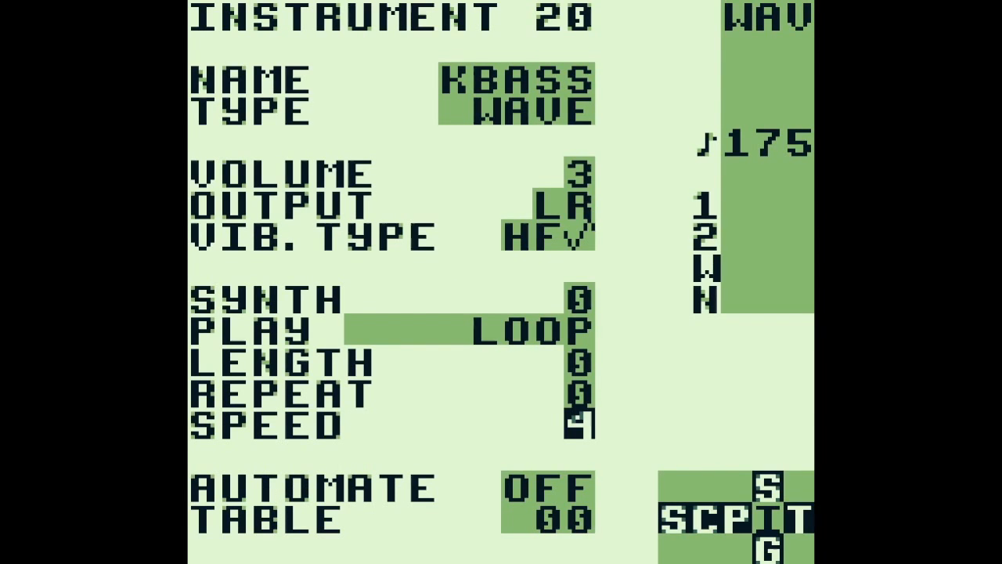
# Open table 00 of instrument 20 and examine the transpose values of its upper rows and the P command on row 0
pyautogui.hotkey('shift', 'Right')
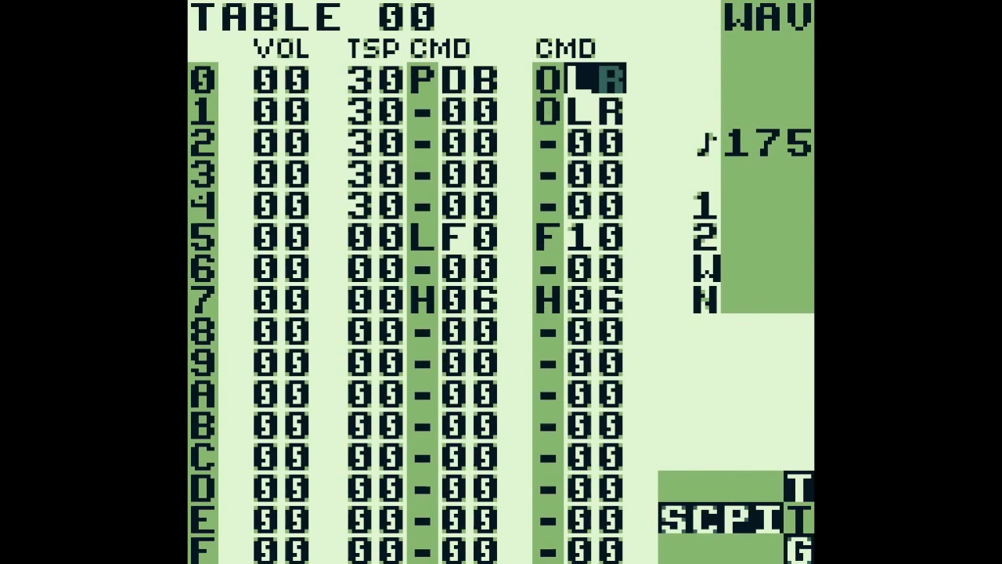
pyautogui.press('Left')
pyautogui.press('Left')
pyautogui.press('Left')
pyautogui.press('Left')
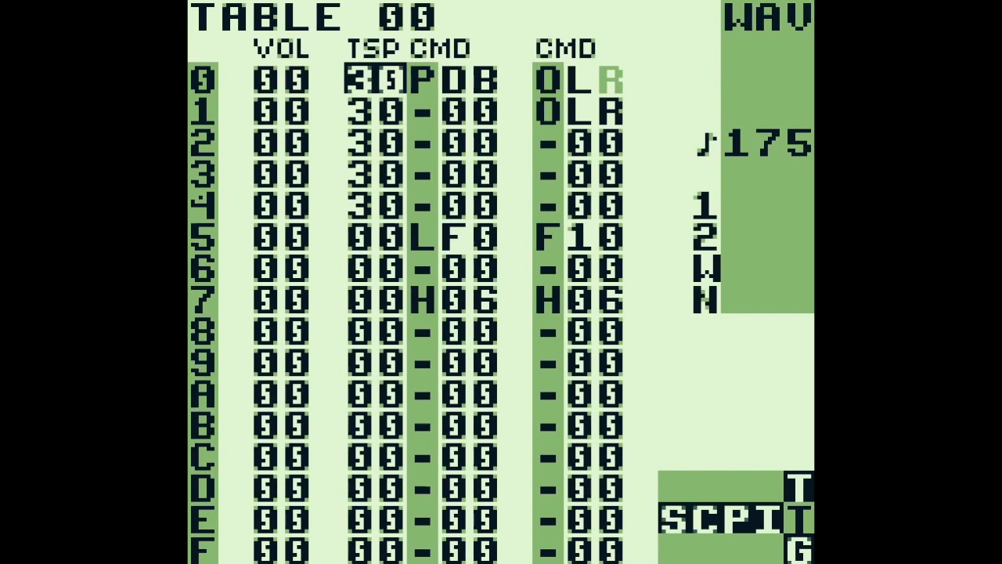
pyautogui.hotkey('x', 'Down')
pyautogui.hotkey('x', 'Down')
pyautogui.hotkey('x', 'Down')
pyautogui.hotkey('x', 'Down')
pyautogui.hotkey('x', 'Up')
pyautogui.hotkey('x', 'Up')
pyautogui.hotkey('x', 'Up')
pyautogui.hotkey('x', 'Up')
pyautogui.press('Right')
pyautogui.press('Right')
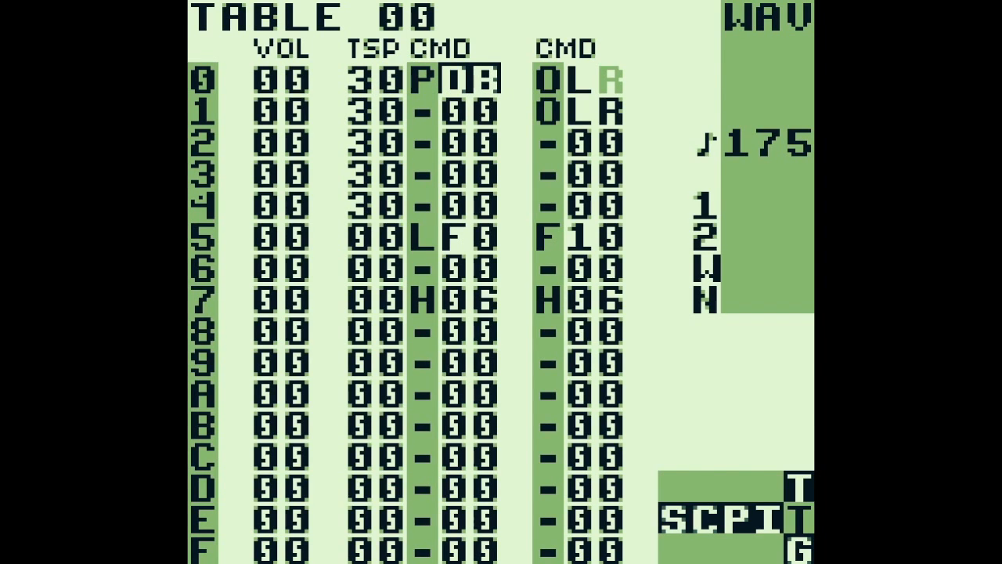
# Examine table 00 down to row 5, checking that row's transpose value and L command
pyautogui.press('Down')
pyautogui.press('Left')
pyautogui.press('Down')
pyautogui.press('Down')
pyautogui.press('Down')
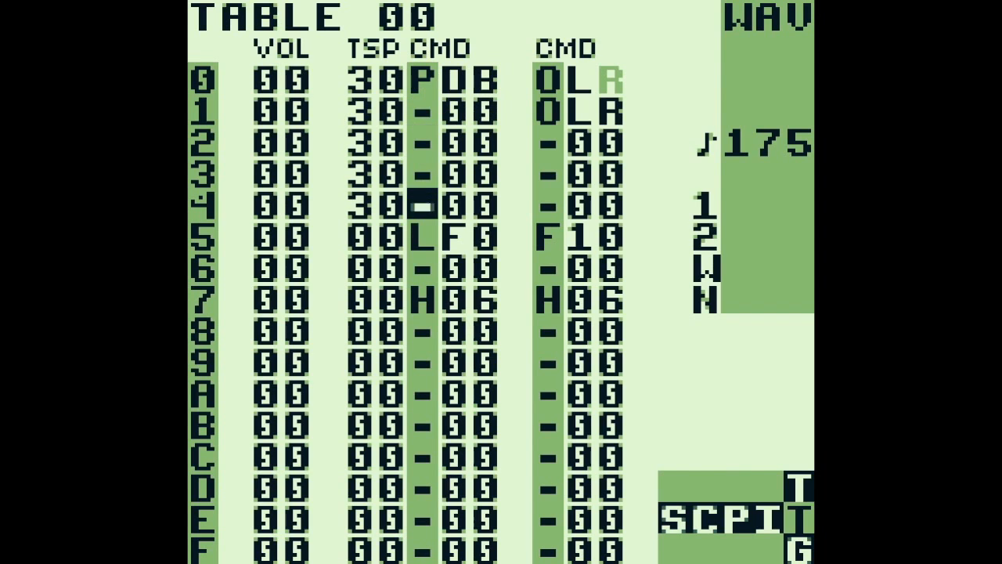
pyautogui.press('Down')
pyautogui.press('Left')
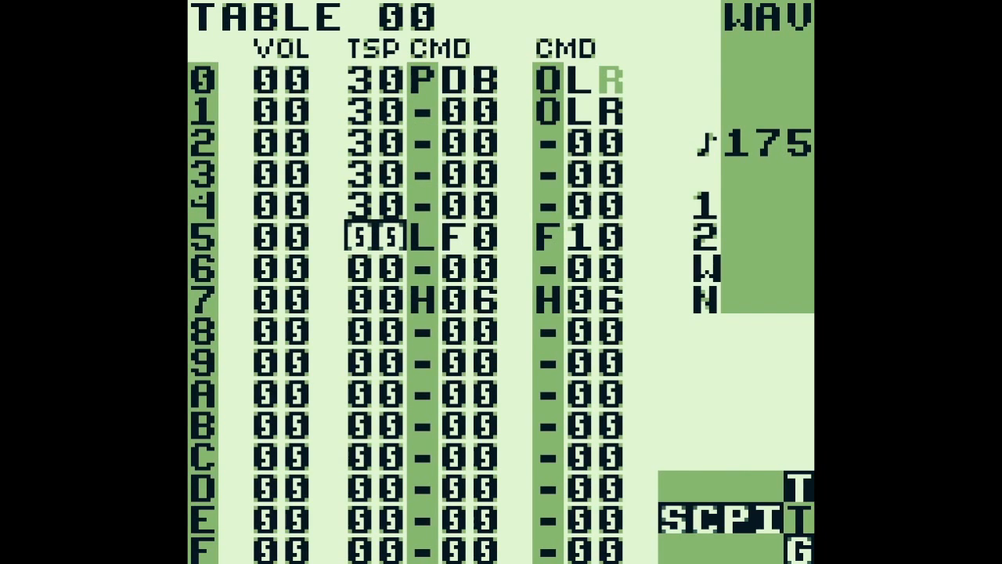
pyautogui.press('Right')
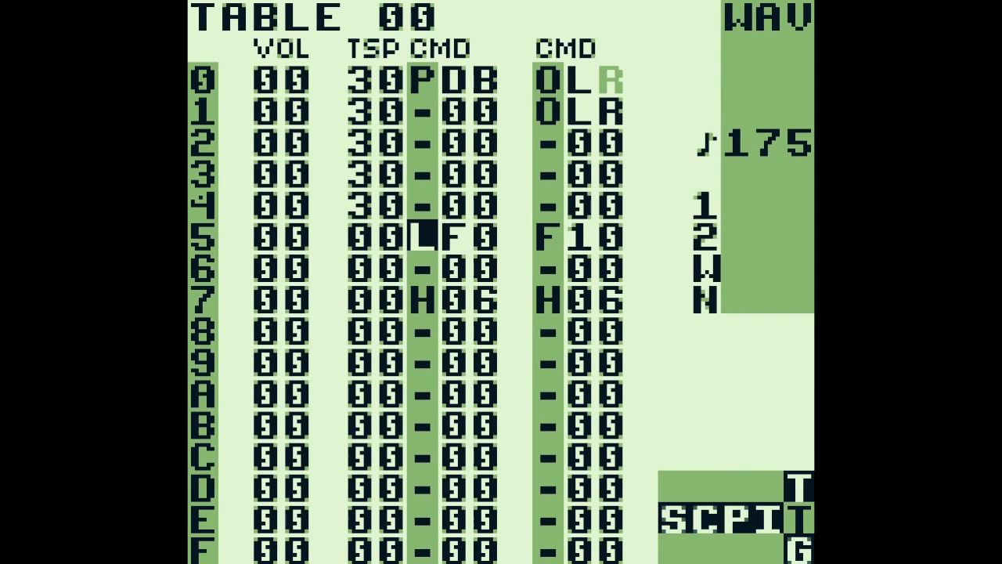
# Examine the O commands on rows 0 and 1 in the second command column of table 00
pyautogui.press('Up')
pyautogui.press('Right')
pyautogui.press('Up')
pyautogui.press('Right')
pyautogui.press('Up')
pyautogui.press('Up')
pyautogui.press('Up')
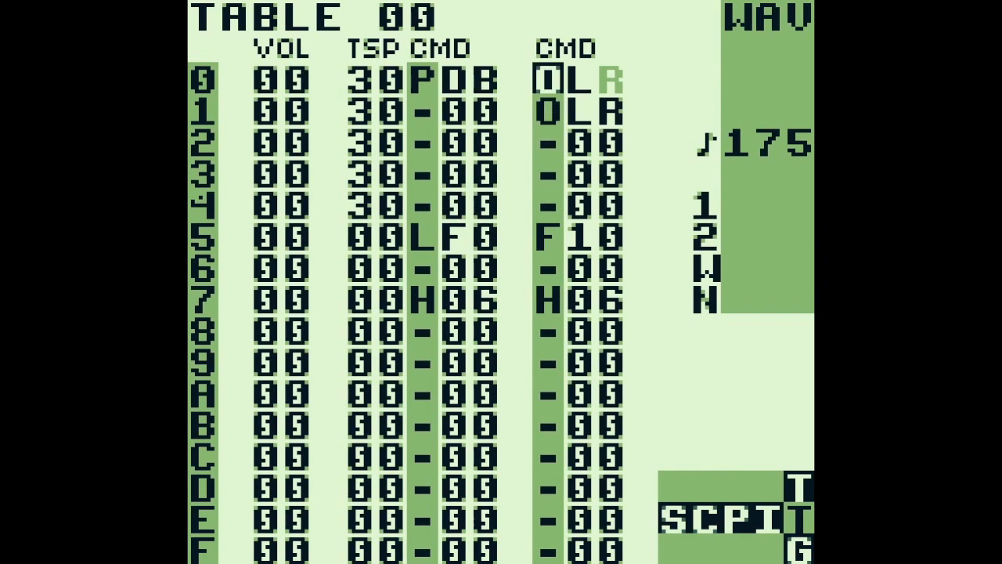
pyautogui.press('Right')
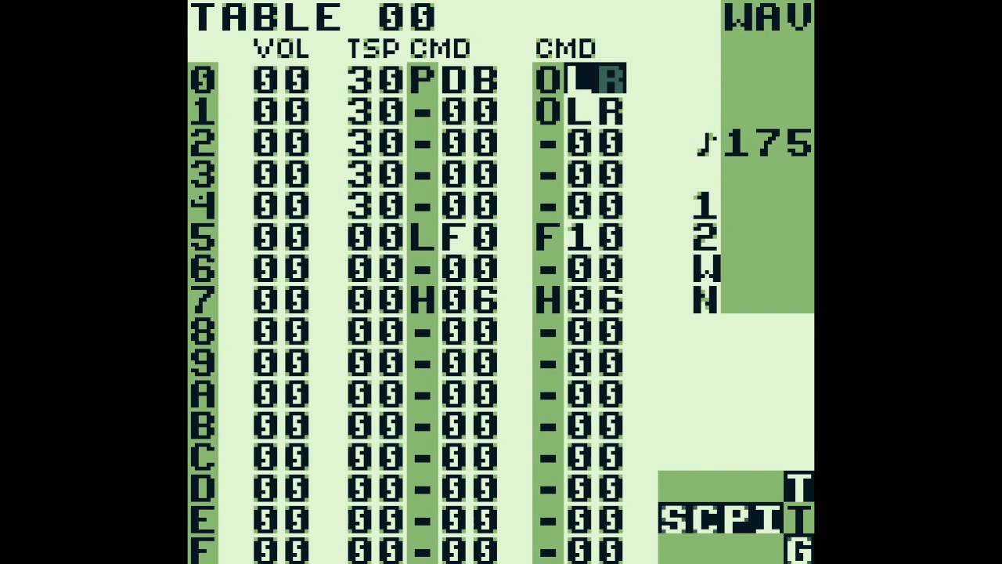
pyautogui.press('Down')
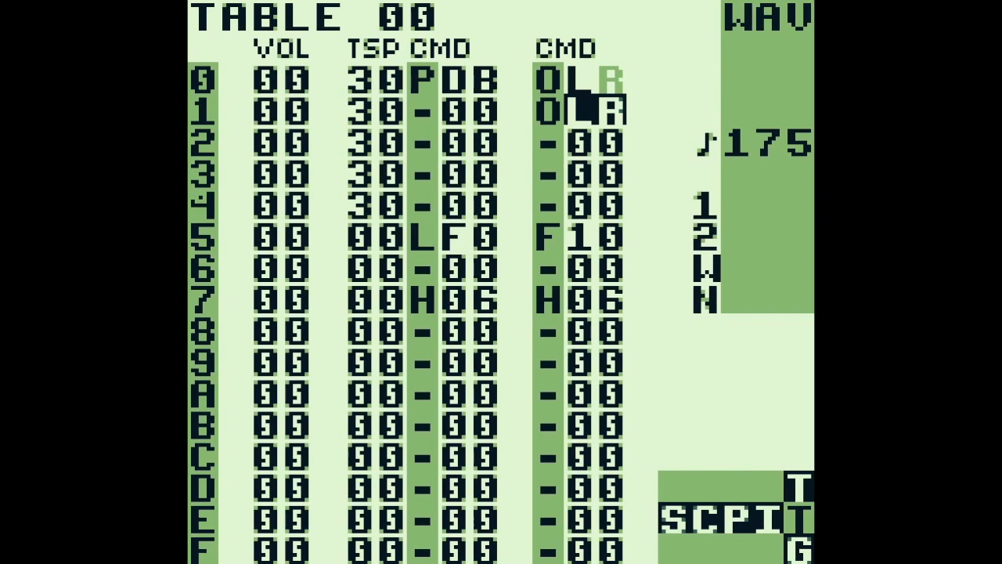
# Examine the L and F commands on row 5 of table 00
pyautogui.press('Down')
pyautogui.press('Down')
pyautogui.press('Down')
pyautogui.press('Down')
pyautogui.press('Left')
pyautogui.press('Left')
pyautogui.press('Left')
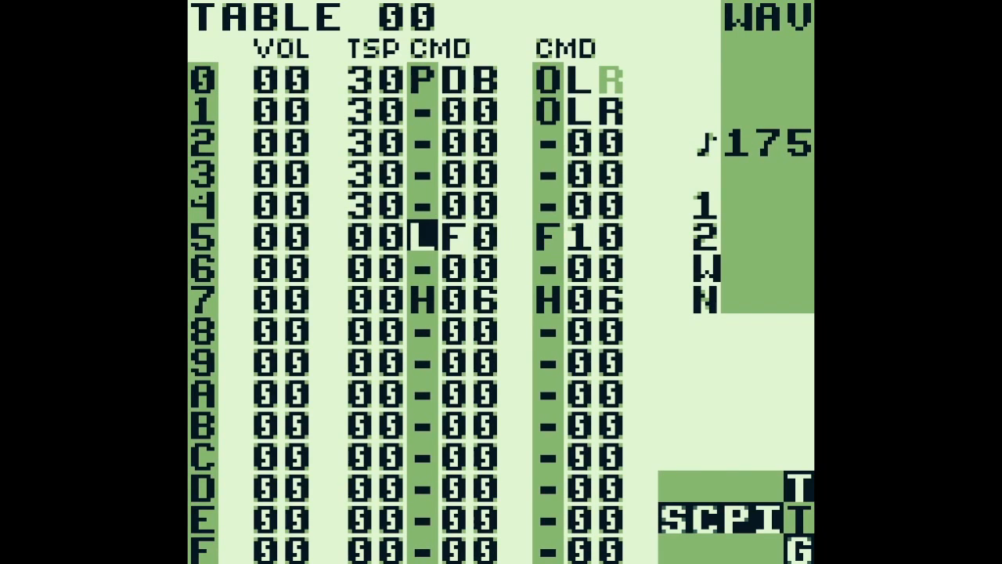
pyautogui.press('Right')
pyautogui.press('Right')
pyautogui.press('Right')
pyautogui.press('Left')
pyautogui.press('Right')
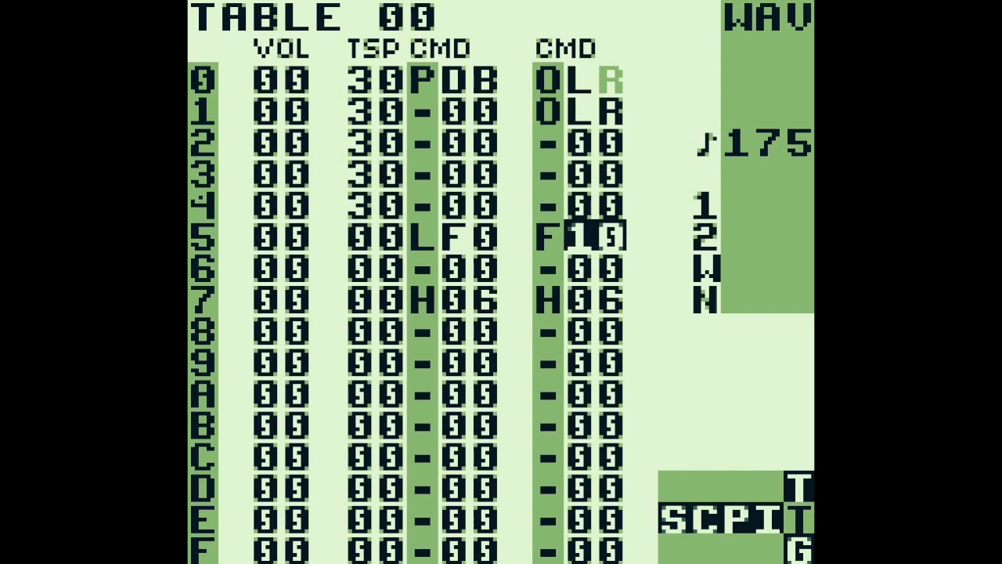
# Switch the synth view to synth 10-1F, examine its start volume, cutoff and phase, and view wave 10
pyautogui.hotkey('shift', 'Left')
pyautogui.hotkey('shift', 'Up')
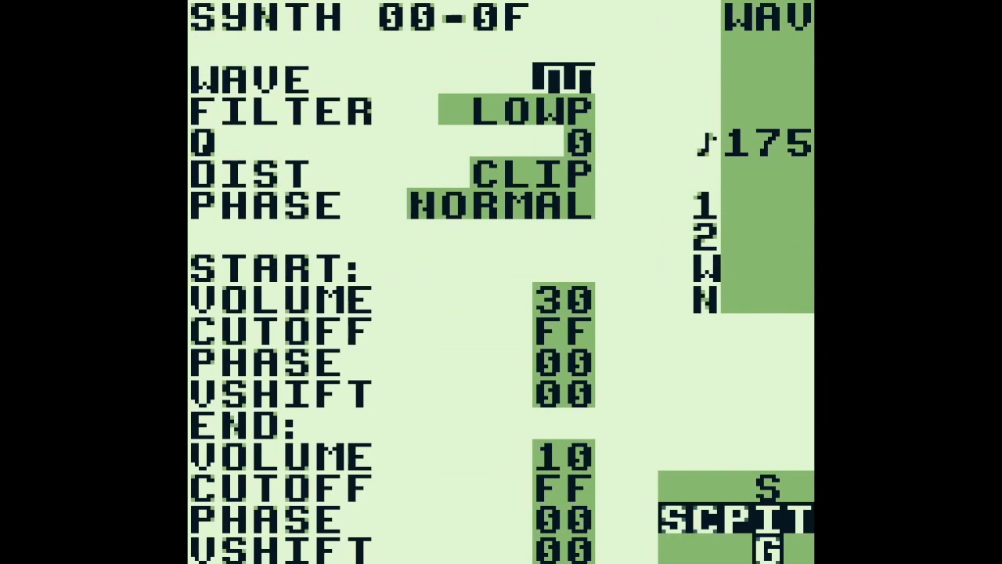
pyautogui.hotkey('a', 'Right')
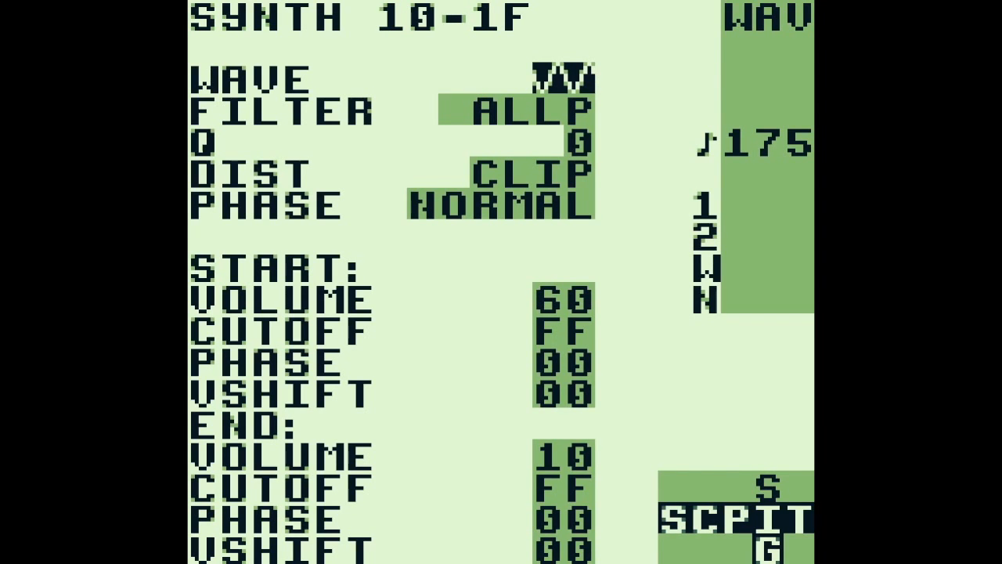
pyautogui.press('Down')
pyautogui.press('Down')
pyautogui.press('Down')
pyautogui.press('Down')
pyautogui.press('Down')
pyautogui.press('Down')
pyautogui.press('Down')
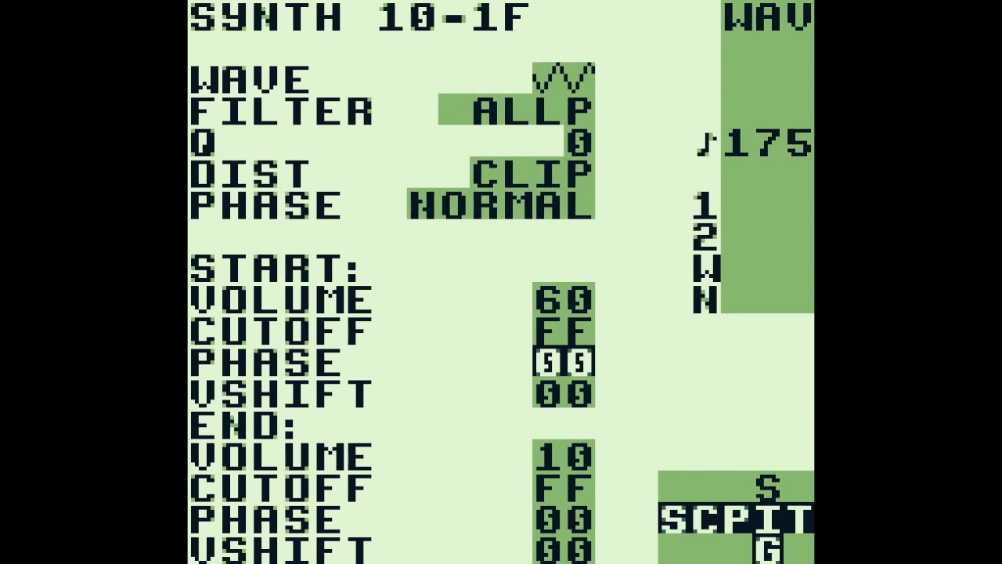
pyautogui.press('Up')
pyautogui.press('Up')
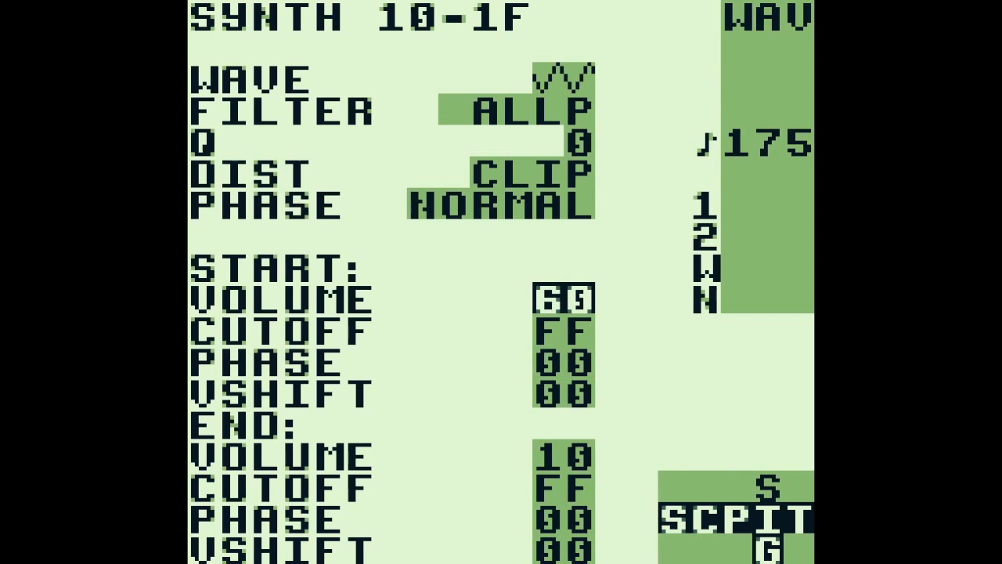
pyautogui.hotkey('shift', 'Left')
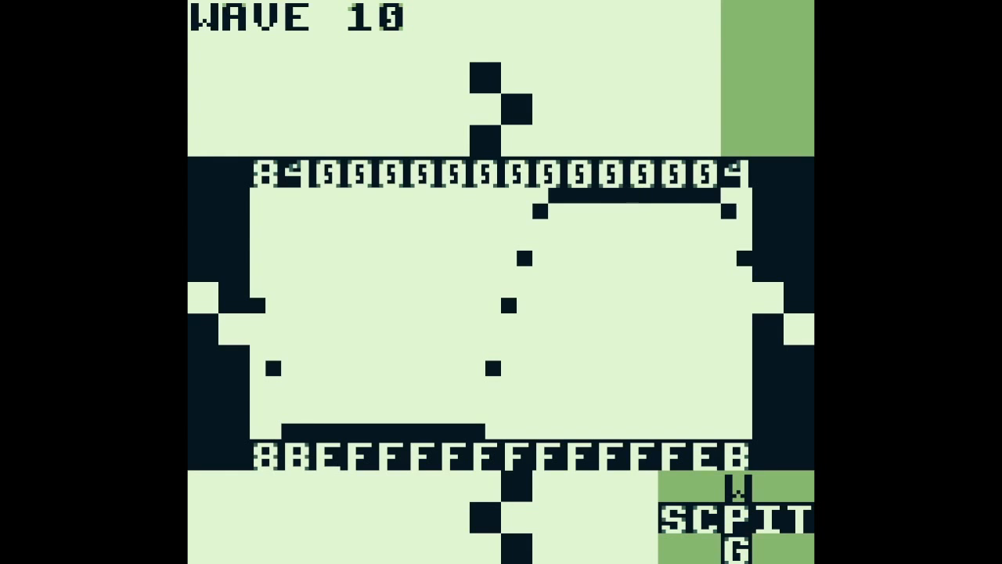
# Return to phrase 81 and audition the G 2 notes on rows 0 and 4
pyautogui.hotkey('shift', 'Down')
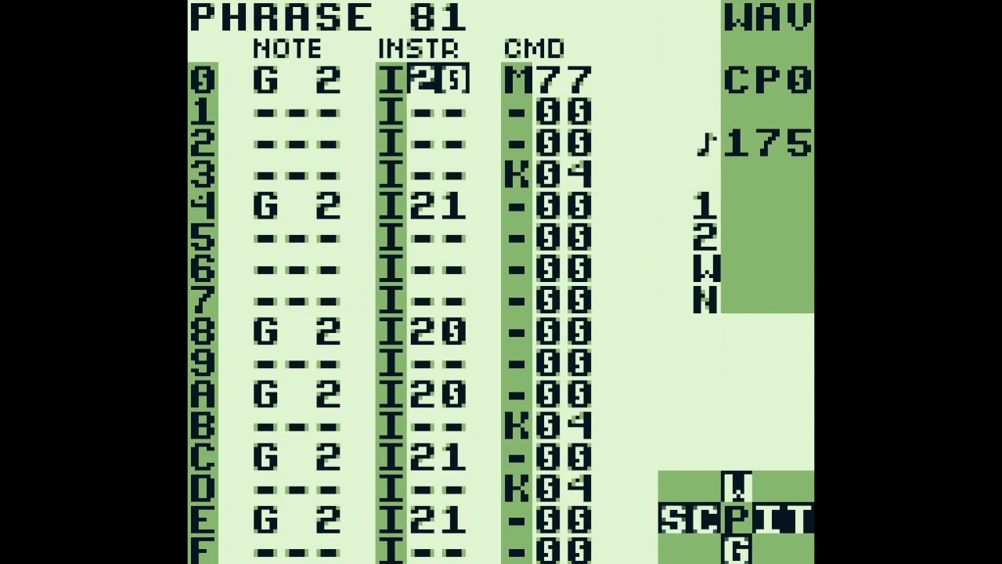
pyautogui.press('Left')
pyautogui.press('s')
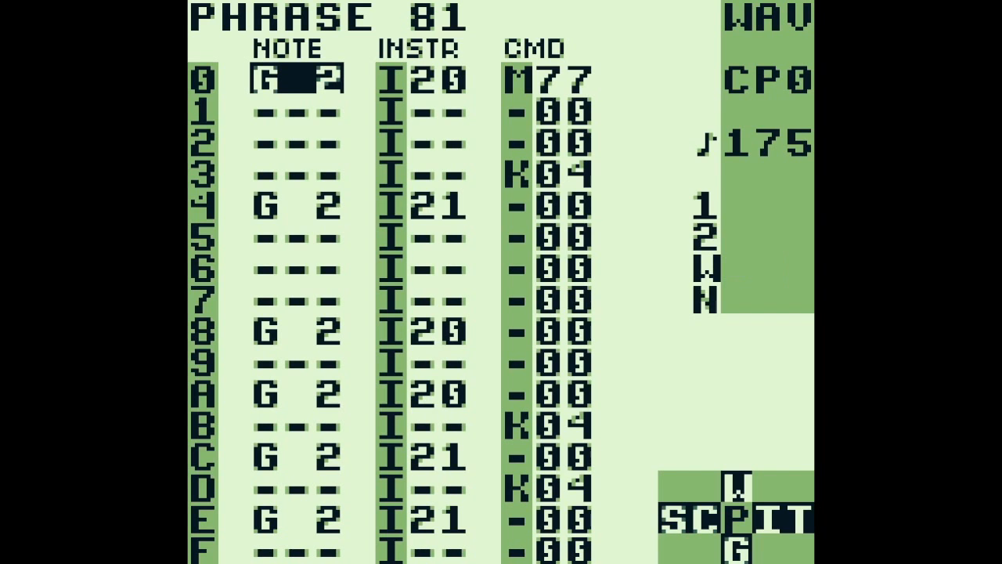
pyautogui.press('Down')
pyautogui.press('Down')
pyautogui.press('Down')
pyautogui.press('Down')
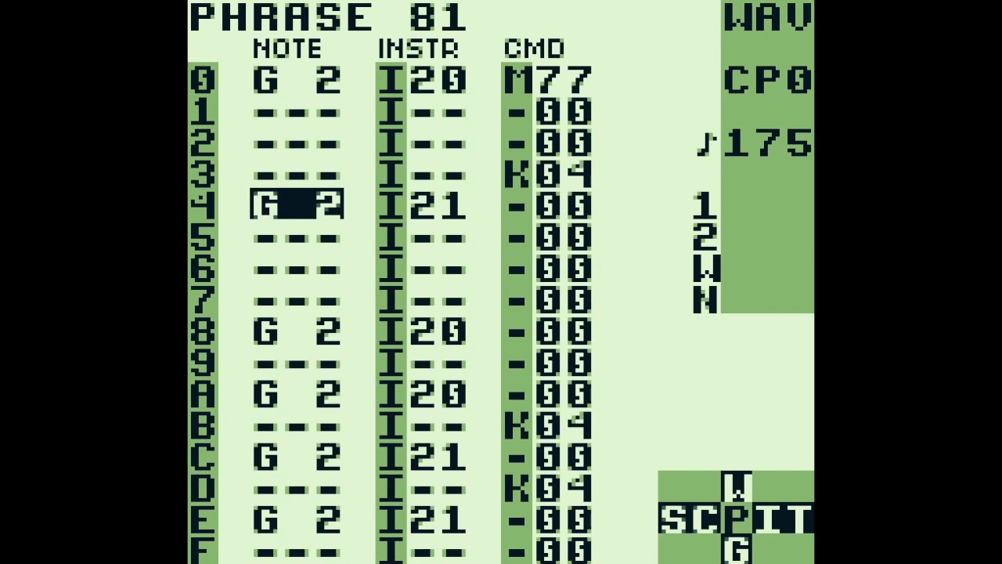
pyautogui.press('Return')
# View phrase 82, open table 04 of instrument 22 from row 4, and examine the K command on row 6
pyautogui.hotkey('a', 'Down')
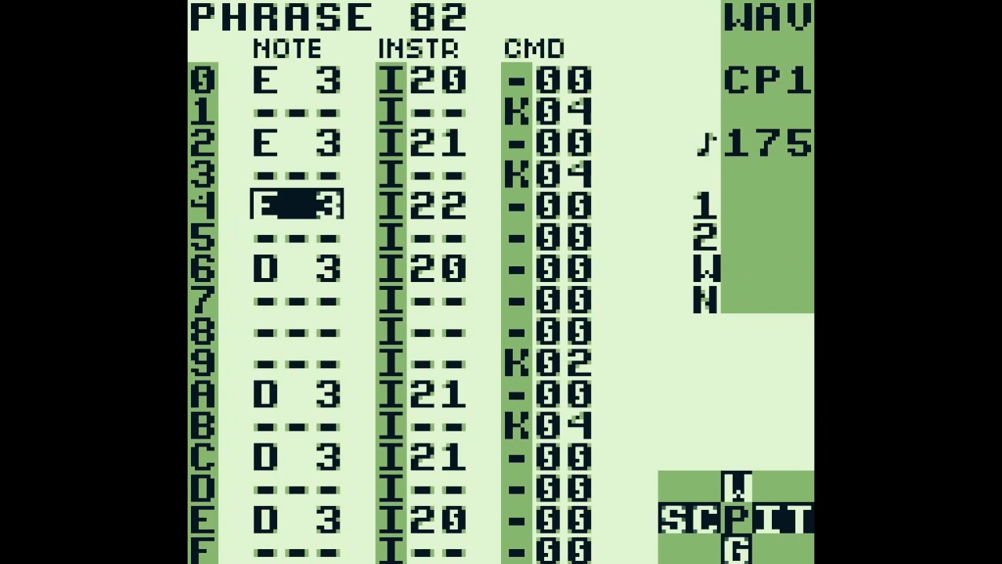
pyautogui.press('Right')
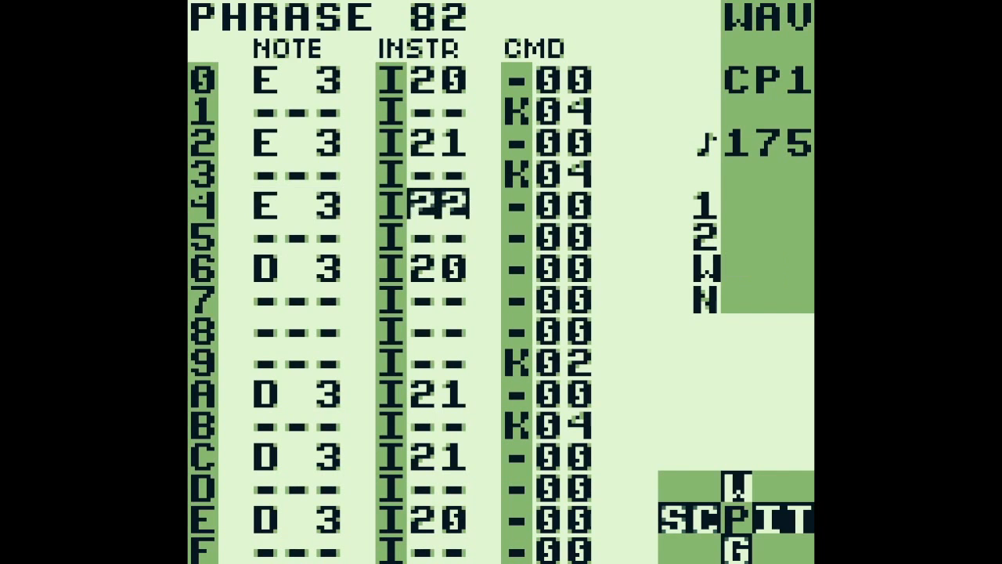
pyautogui.press('select+Right')
pyautogui.press('select+Right')
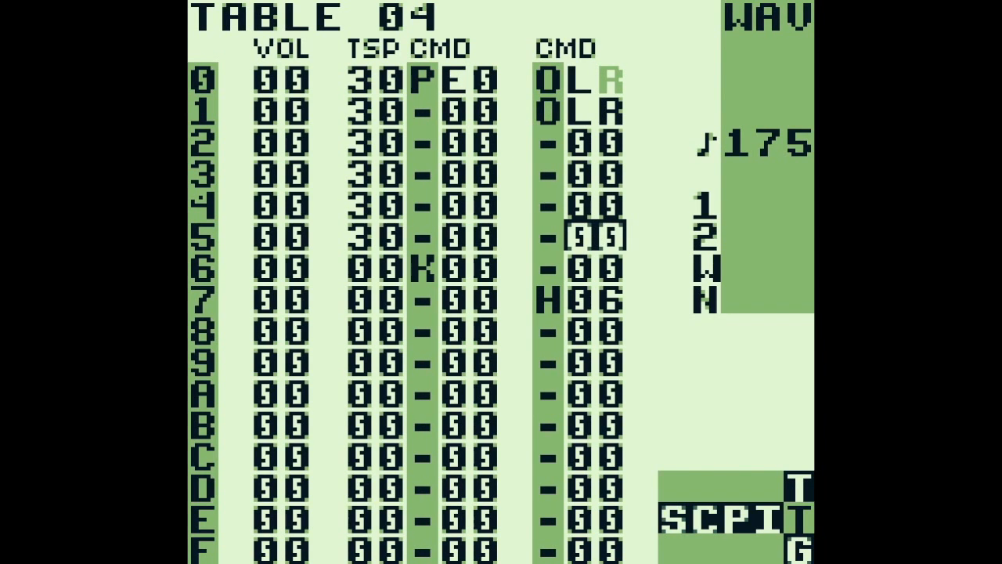
pyautogui.press('Left')
pyautogui.press('Left')
pyautogui.press('Left')
pyautogui.press('Left')
pyautogui.press('Down')
pyautogui.press('Right')
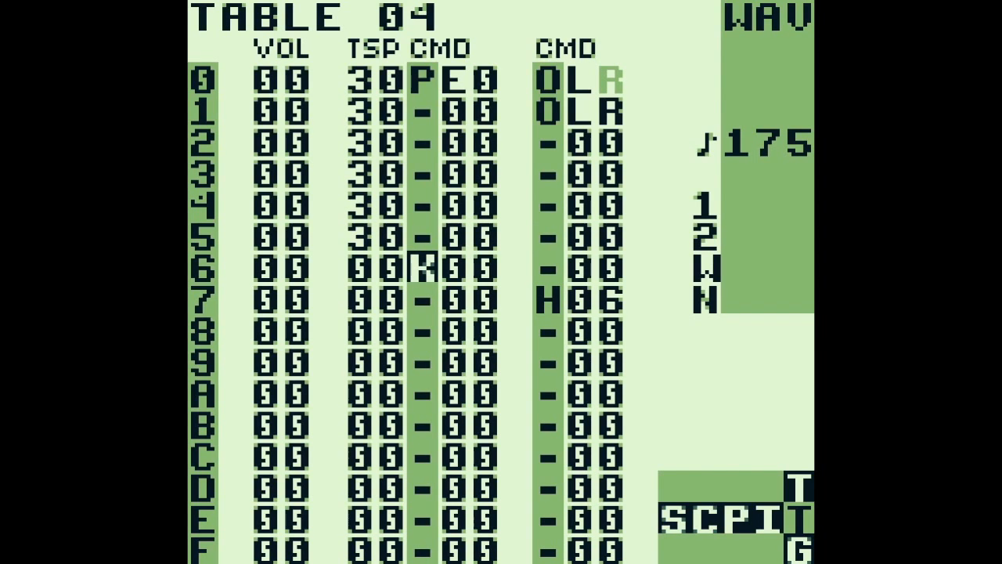
# Return to the song screen and open chain 61 of the NOI channel at row 0
pyautogui.hotkey('shift', 'Left')
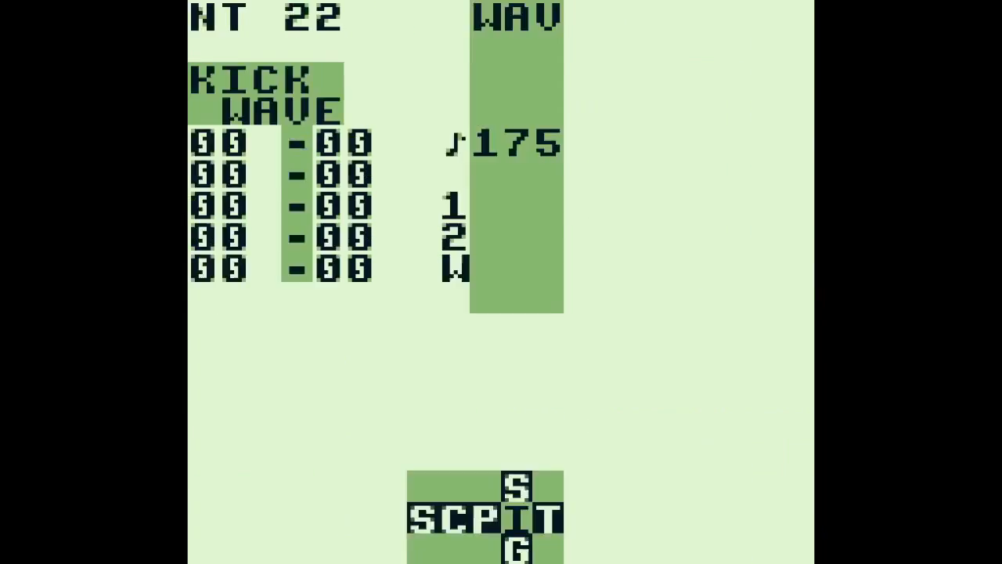
pyautogui.hotkey('shift', 'Left')
pyautogui.hotkey('shift', 'Left')
pyautogui.hotkey('shift', 'Left')
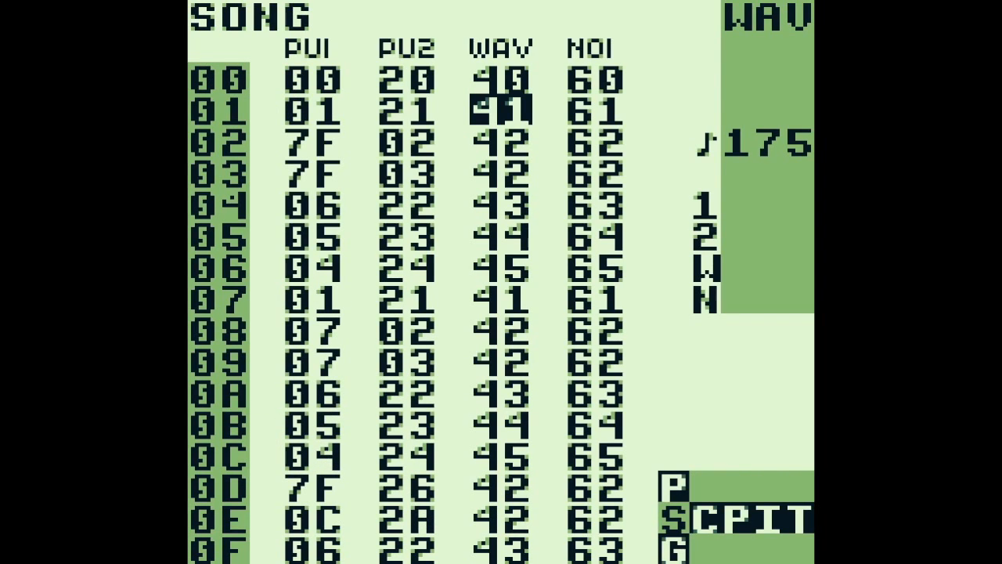
pyautogui.press('Right')
pyautogui.hotkey('shift', 'Right')
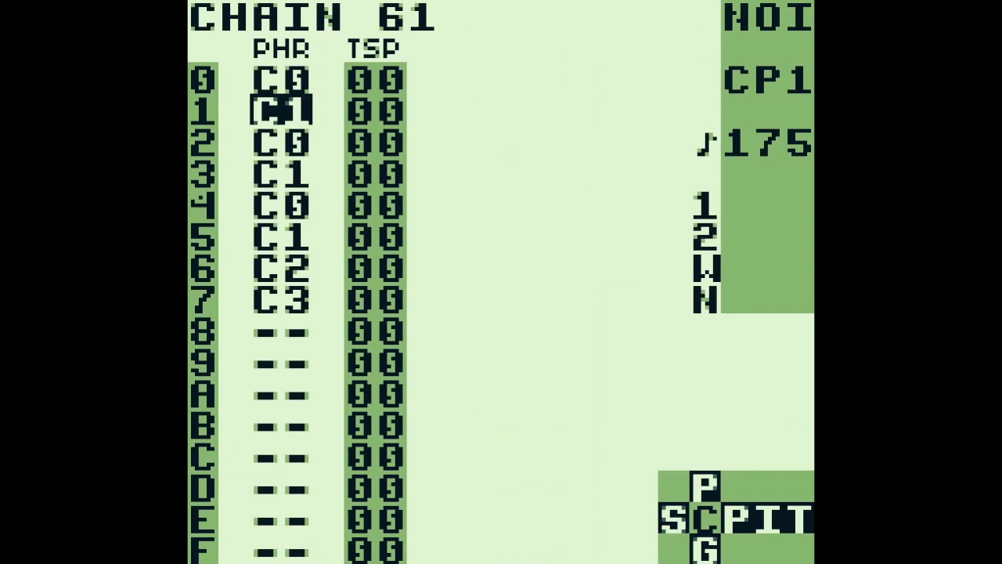
pyautogui.press('Up')
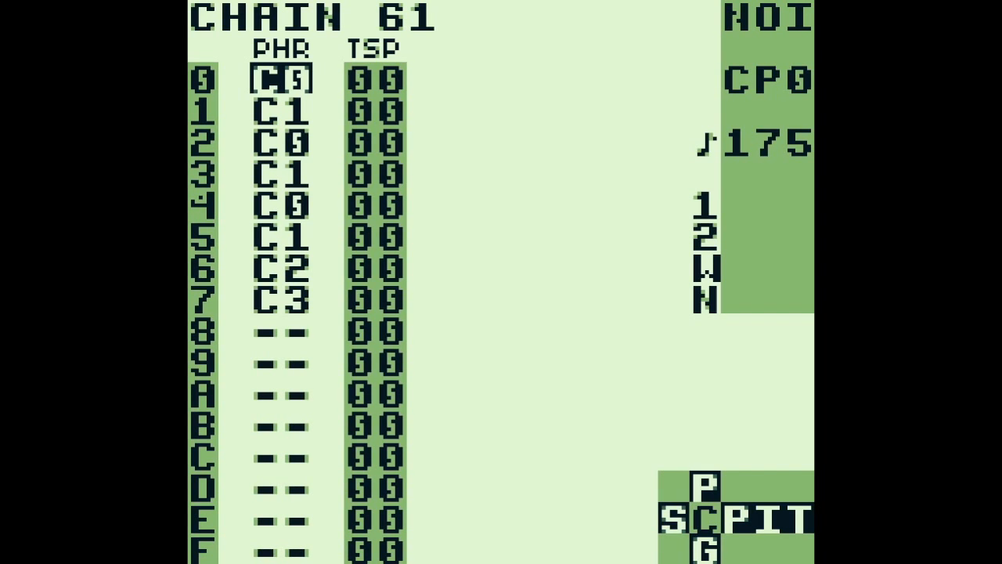
# Play chain 61 while viewing its phrases through C3, then stop playback and return to the chain's first row
pyautogui.press('Return')
pyautogui.hotkey('shift', 'Right')
pyautogui.hotkey('a', 'Down')
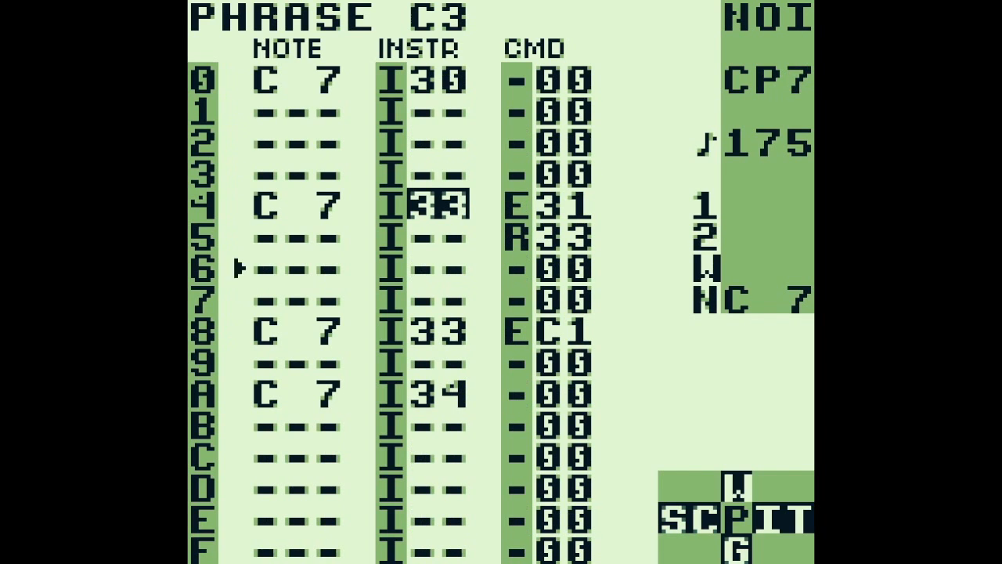
pyautogui.hotkey('shift', 'Left')
pyautogui.press('Up')
pyautogui.press('Up')
pyautogui.press('Up')
pyautogui.press('Up')
pyautogui.press('Up')
pyautogui.press('Up')
pyautogui.press('Up')
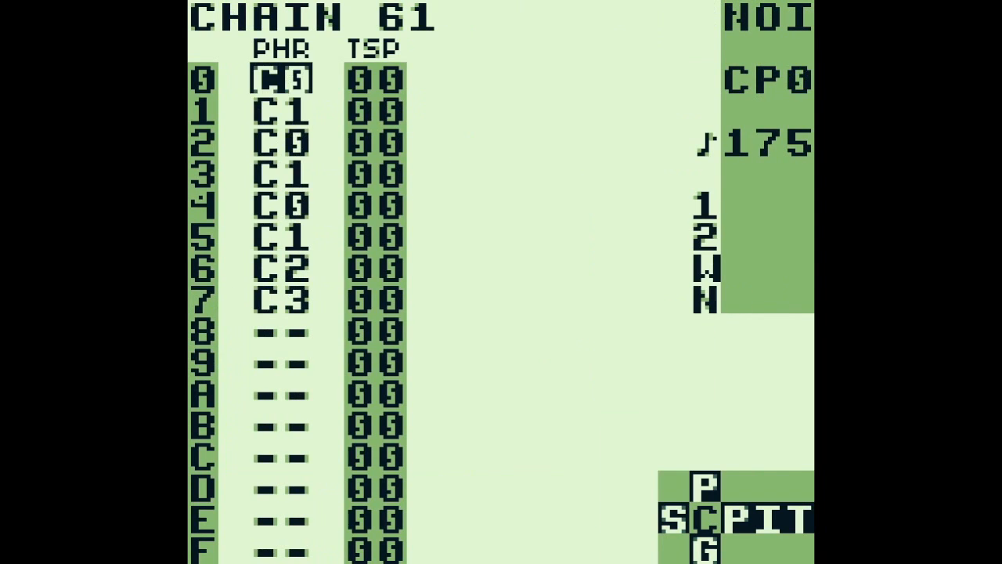
# Open phrase C0 from chain 61 and view the settings of instrument 30 used on row 0
pyautogui.hotkey('shift', 'Right')
pyautogui.press('Up')
pyautogui.press('Up')
pyautogui.press('Up')
pyautogui.press('Up')
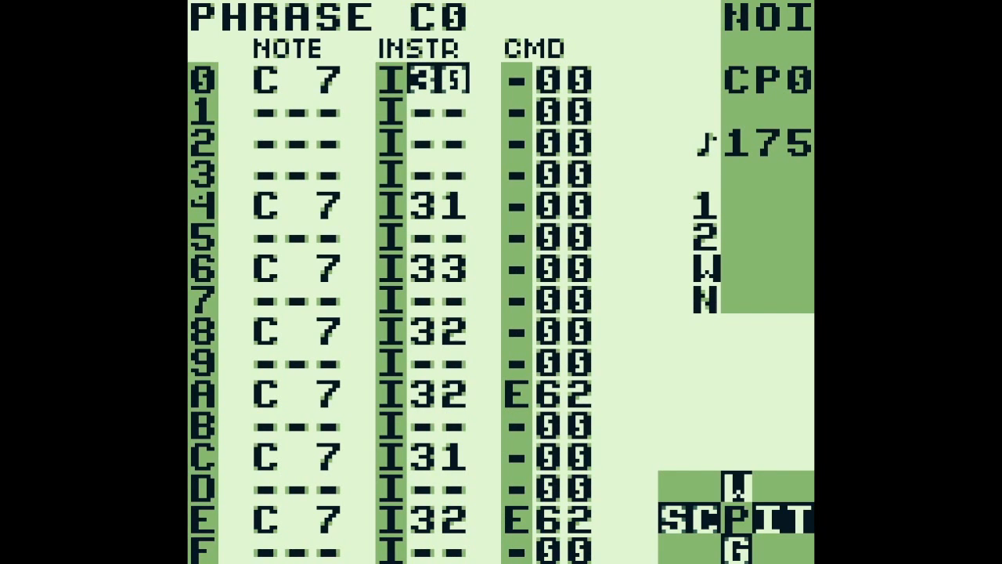
pyautogui.press('Left')
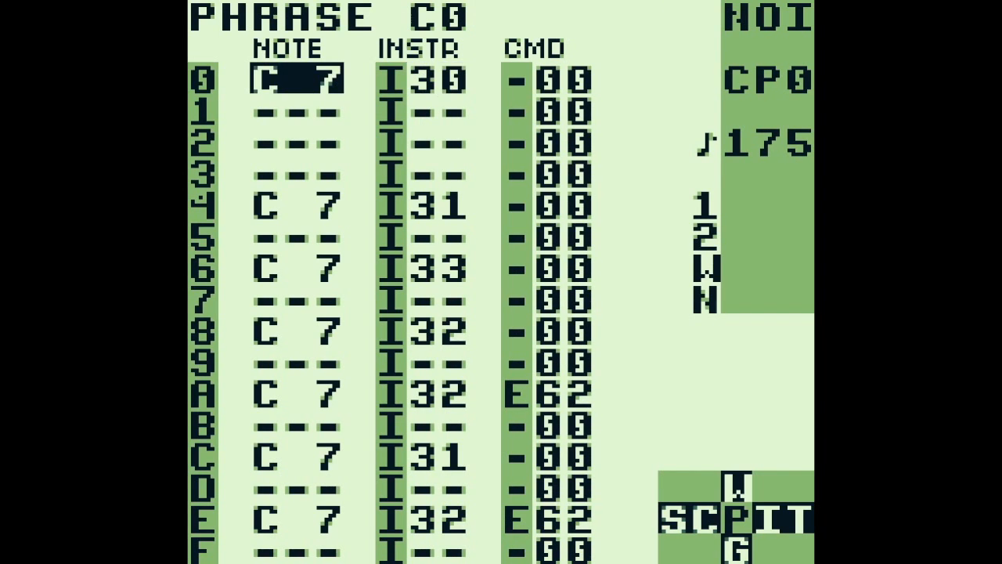
pyautogui.press('Right')
pyautogui.hotkey('shift', 'Right')
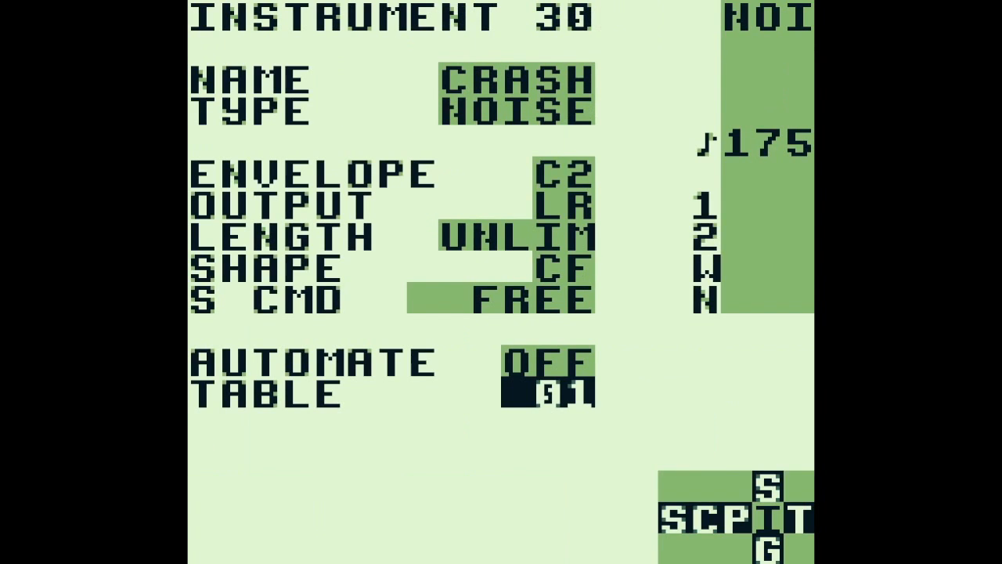
# Open table 01 of instrument 30 and examine its transpose column
pyautogui.hotkey('shift', 'Right')
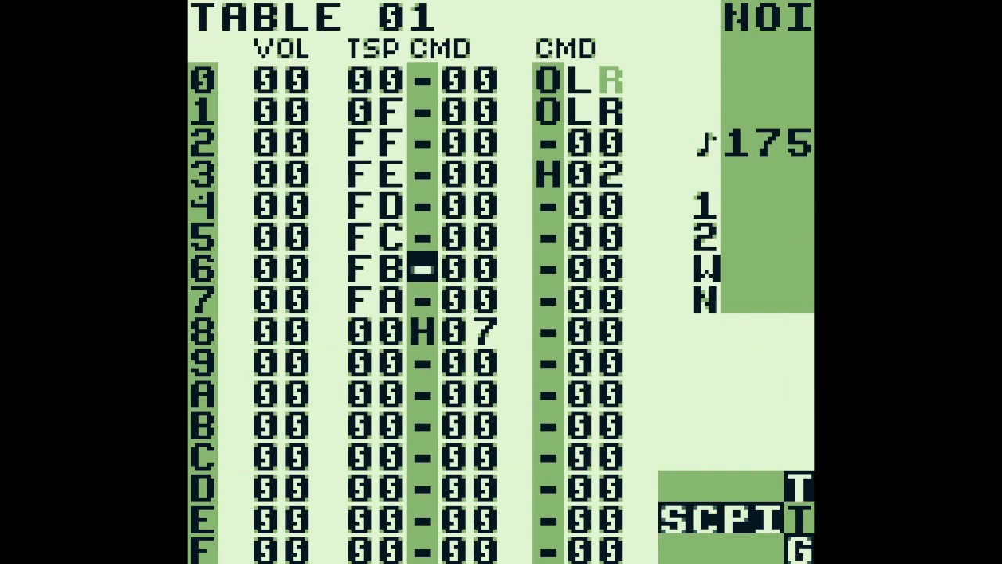
pyautogui.press('Left')
pyautogui.press('Up')
pyautogui.press('Up')
pyautogui.press('Up')
pyautogui.press('Up')
pyautogui.press('Up')
pyautogui.press('Up')
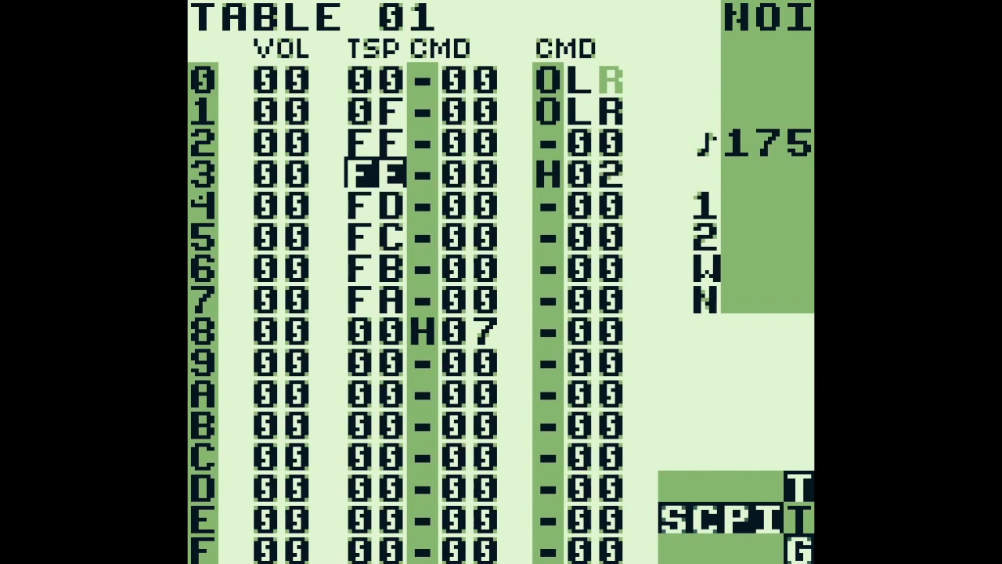
# Return to phrase C0 and audition the C 7 note on row 4
pyautogui.hotkey('shift', 'Left')
pyautogui.hotkey('shift', 'Left')
pyautogui.press('Down')
pyautogui.press('Down')
pyautogui.press('Down')
pyautogui.press('Down')
pyautogui.press('Down')
pyautogui.press('Left')
pyautogui.press('Up')
pyautogui.press('s')
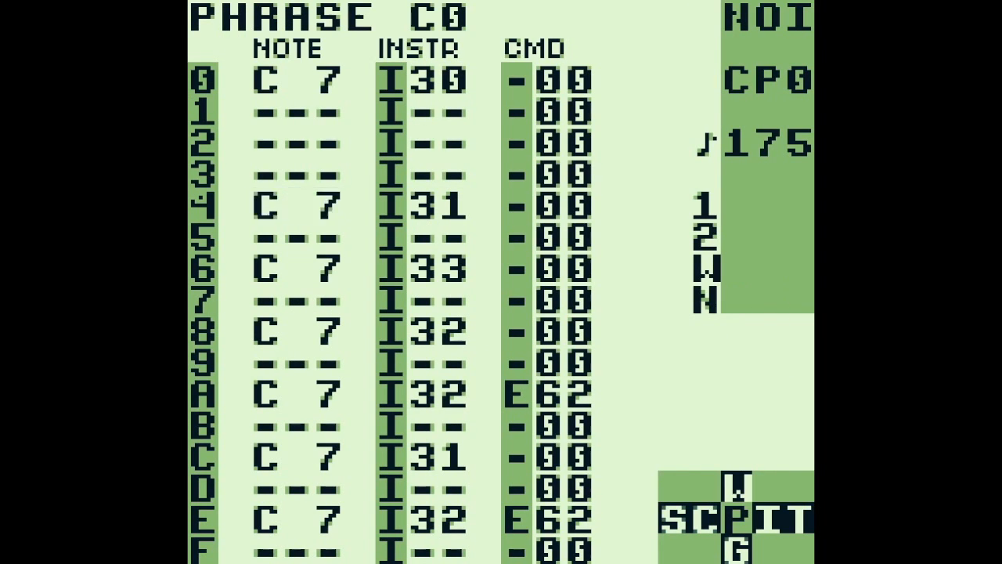
# View instrument 31 from row 4, open its table 02 and examine the transpose values from row 0 down
pyautogui.press('Right')
pyautogui.hotkey('shift', 'Right')
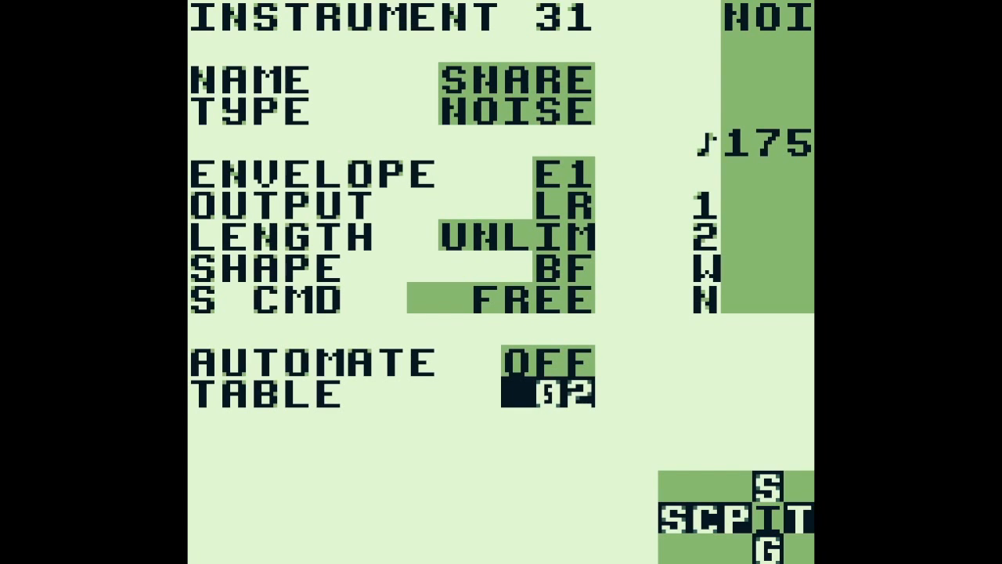
pyautogui.hotkey('shift', 'Right')
pyautogui.press('Up')
pyautogui.press('Up')
pyautogui.press('Up')
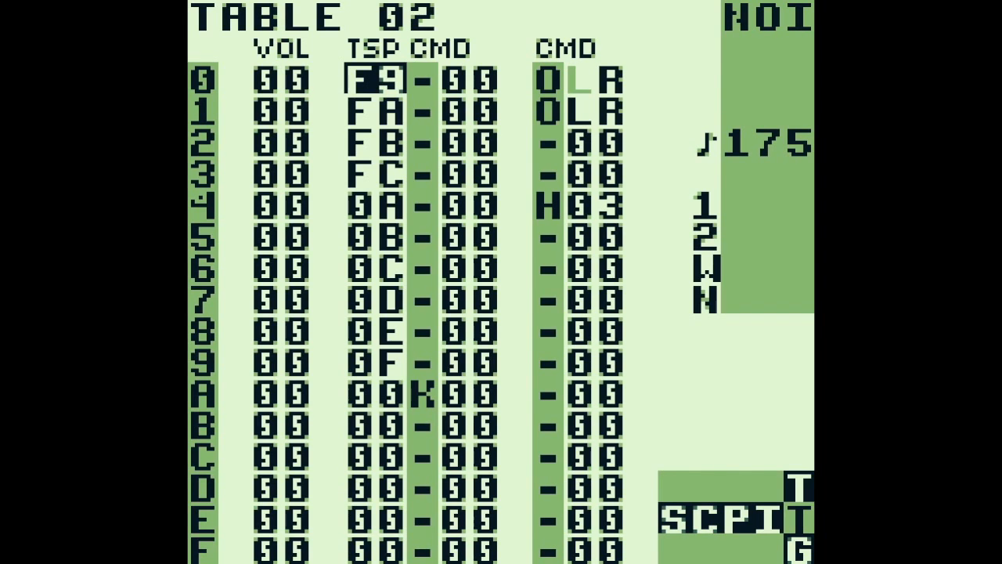
pyautogui.press('Down')
pyautogui.press('Down')
pyautogui.press('Down')
pyautogui.press('Down')
pyautogui.press('Down')
pyautogui.press('Down')
pyautogui.press('Down')
pyautogui.press('Down')
pyautogui.press('Down')
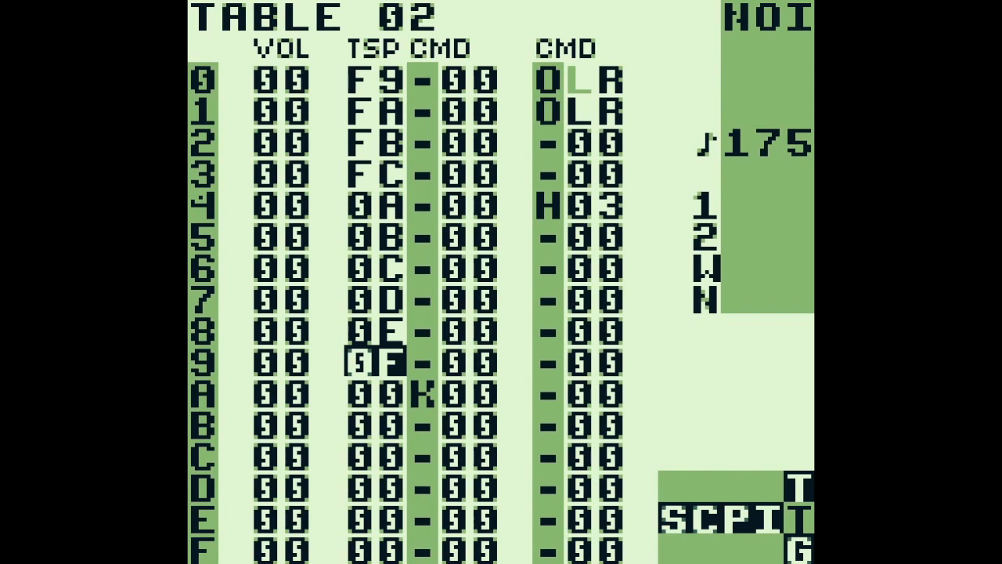
# Return to phrase C0 and audition the C 7 notes on rows 4 and 6
pyautogui.hotkey('shift', 'Left')
pyautogui.hotkey('shift', 'Left')
pyautogui.press('Left')
pyautogui.press('s')
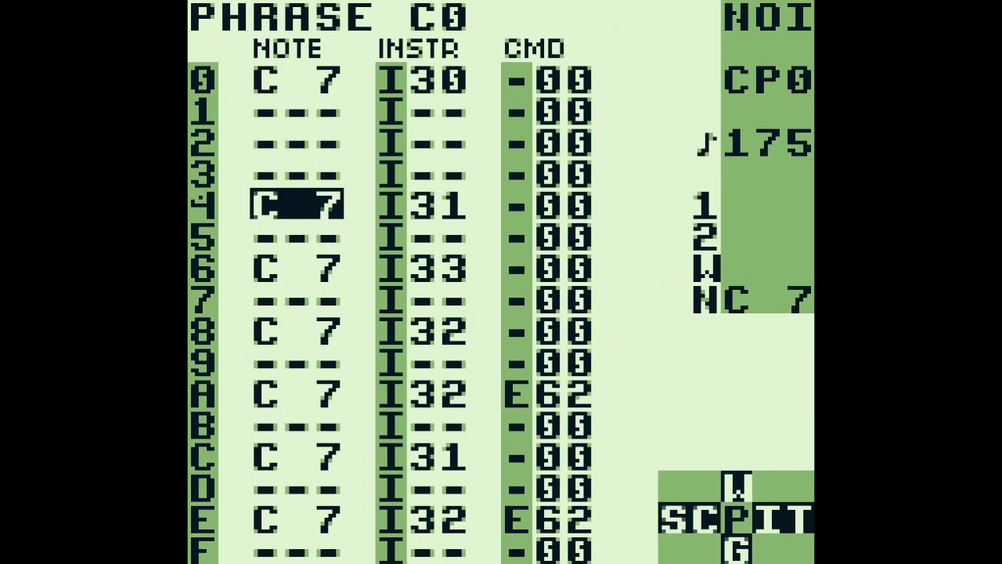
pyautogui.press('Down')
pyautogui.press('Down')
pyautogui.press('s')
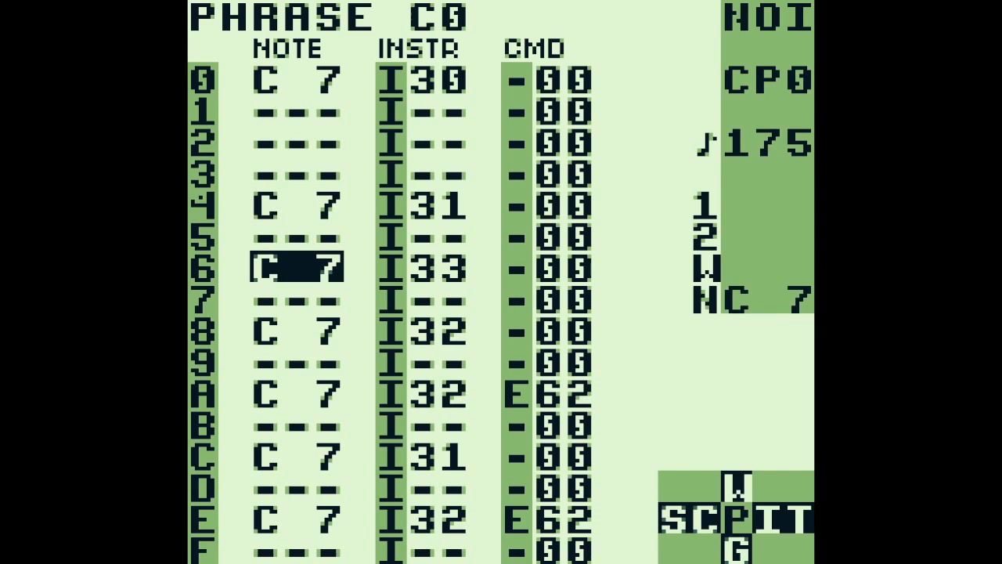
# Open instrument 33 from row 6 and examine its envelope setting
pyautogui.press('Right')
pyautogui.hotkey('shift', 'Right')
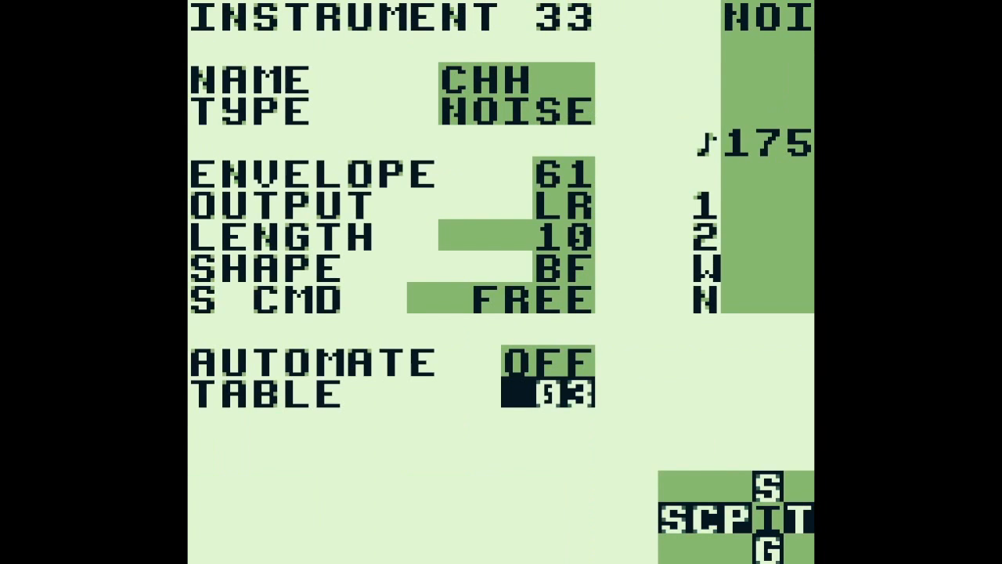
pyautogui.press('Up')
pyautogui.press('Up')
pyautogui.press('Up')
pyautogui.press('Up')
pyautogui.press('Up')
pyautogui.press('Up')
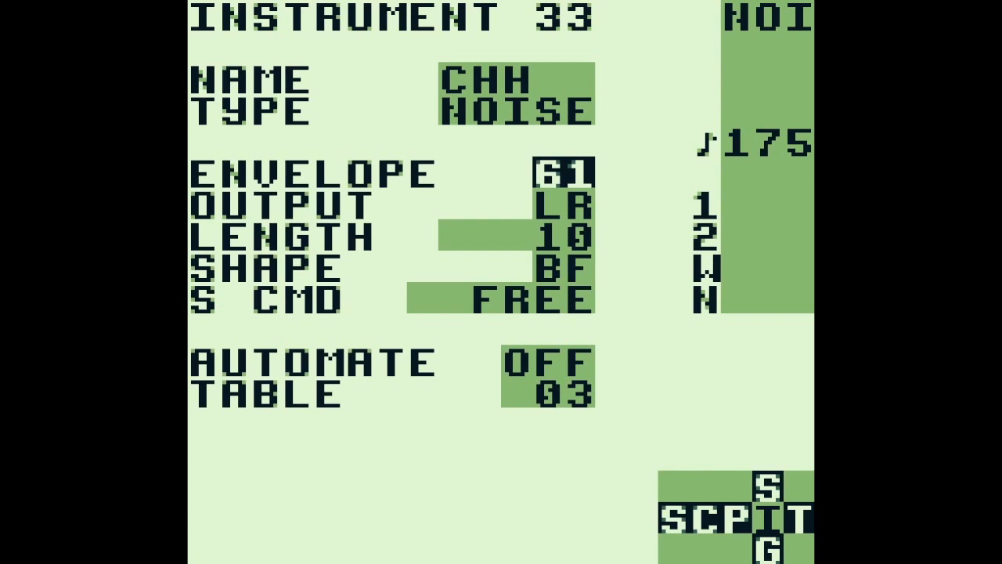
# View instrument 32 from row 8 of phrase C0, then return to the phrase
pyautogui.hotkey('shift', 'Left')
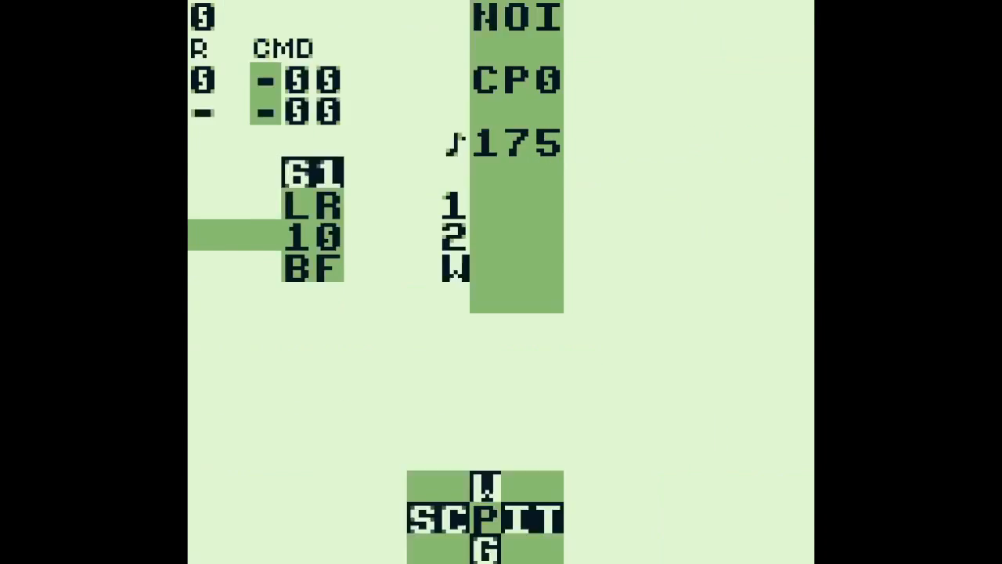
pyautogui.press('Left')
pyautogui.press('Down')
pyautogui.press('Down')
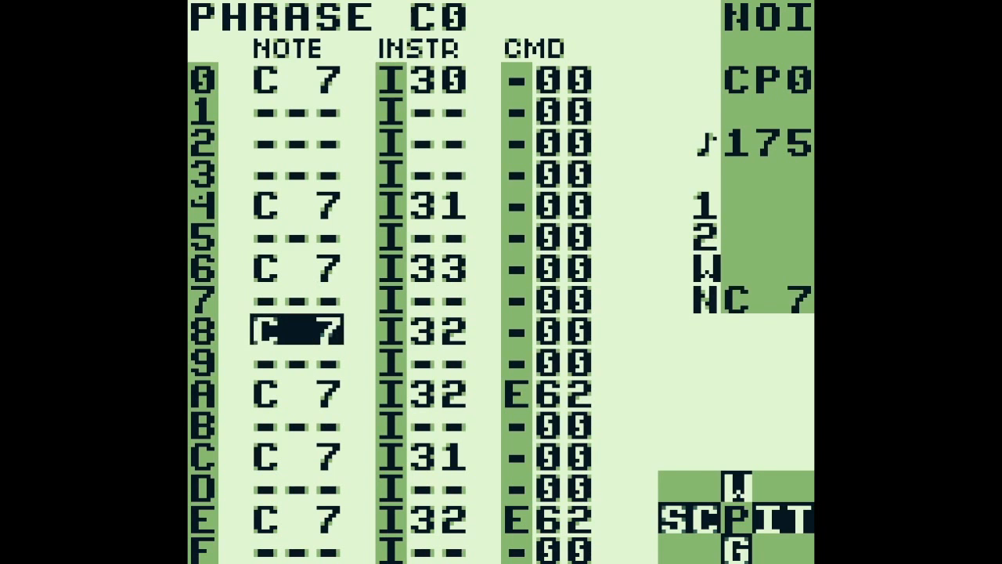
pyautogui.press('Right')
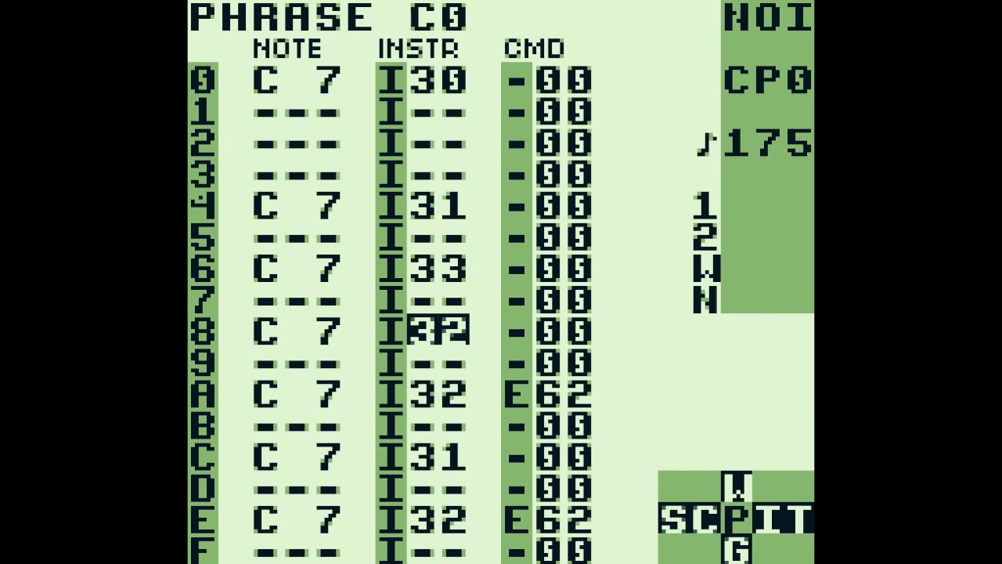
pyautogui.hotkey('shift', 'Right')
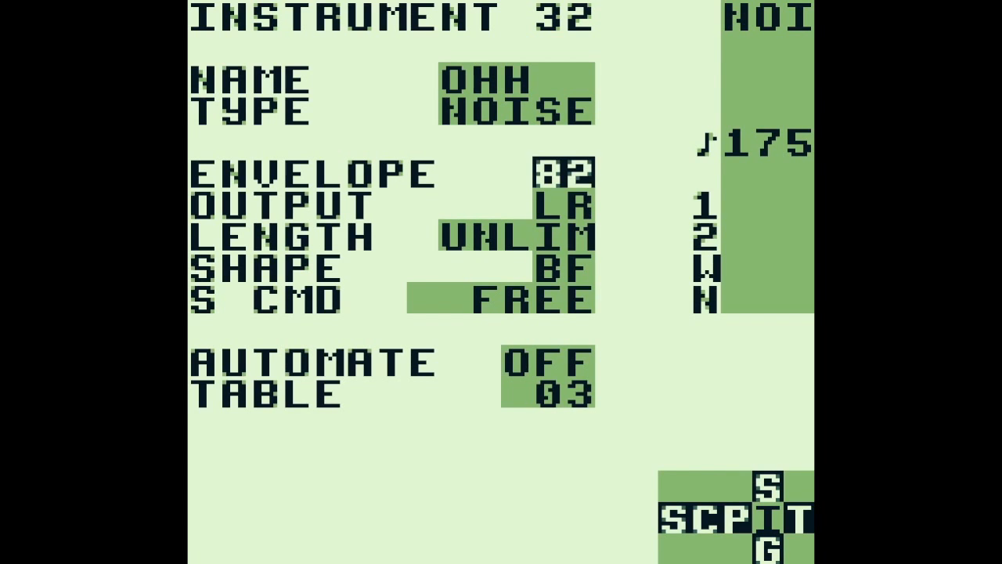
pyautogui.hotkey('shift', 'Left')
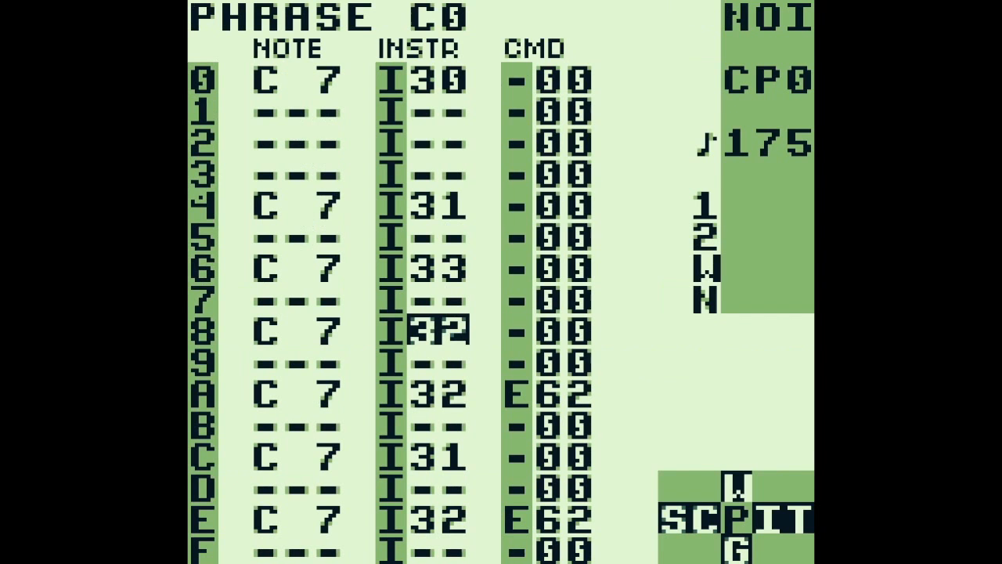
# Go back to chain 61 and open phrase C3 from its row 7
pyautogui.hotkey('shift', 'Left')
pyautogui.press('Down')
pyautogui.press('Down')
pyautogui.press('Down')
pyautogui.press('Down')
pyautogui.press('Down')
pyautogui.press('Down')
pyautogui.press('Down')
pyautogui.hotkey('shift', 'Right')
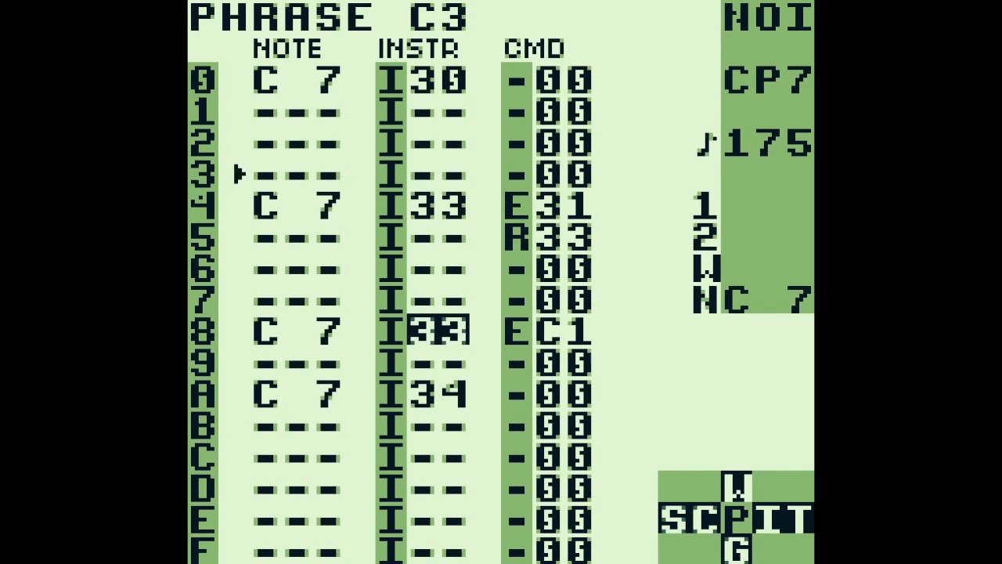
pyautogui.press('Up')
pyautogui.press('Up')
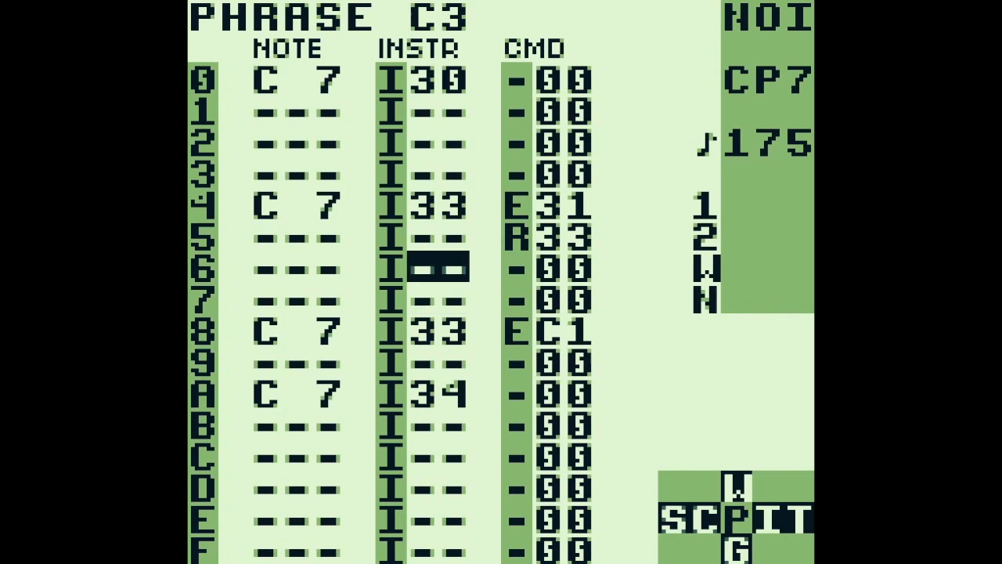
# Display the built-in help for the R command on row 5 of phrase C3 and examine the command's value
pyautogui.press('Up')
pyautogui.press('Right')
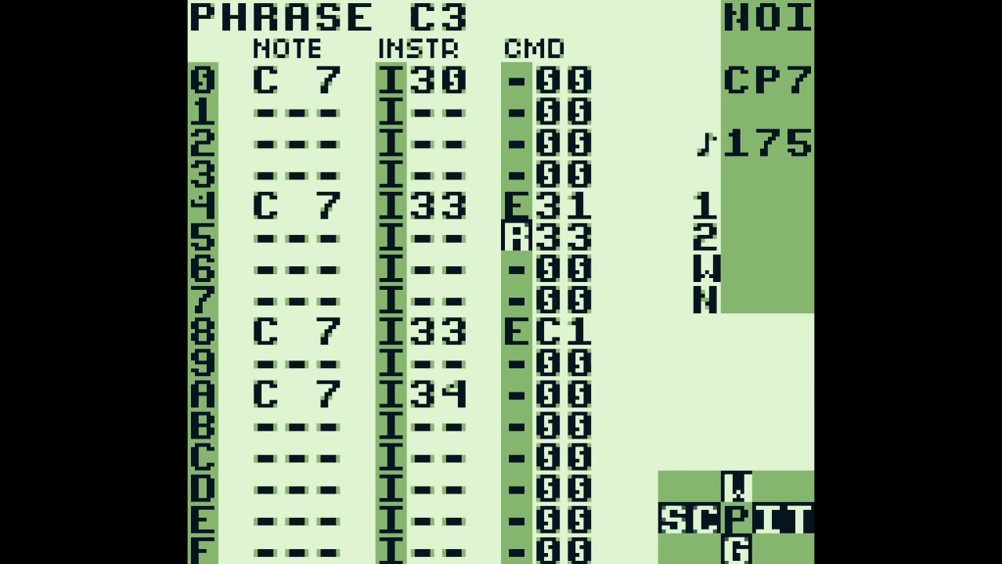
pyautogui.press('x')
pyautogui.press('x')
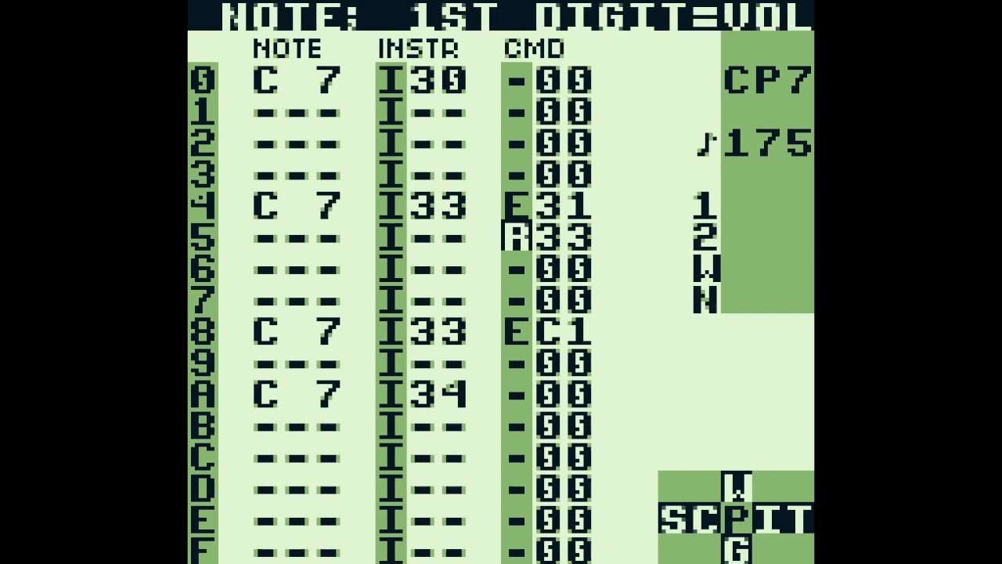
pyautogui.press('Right')
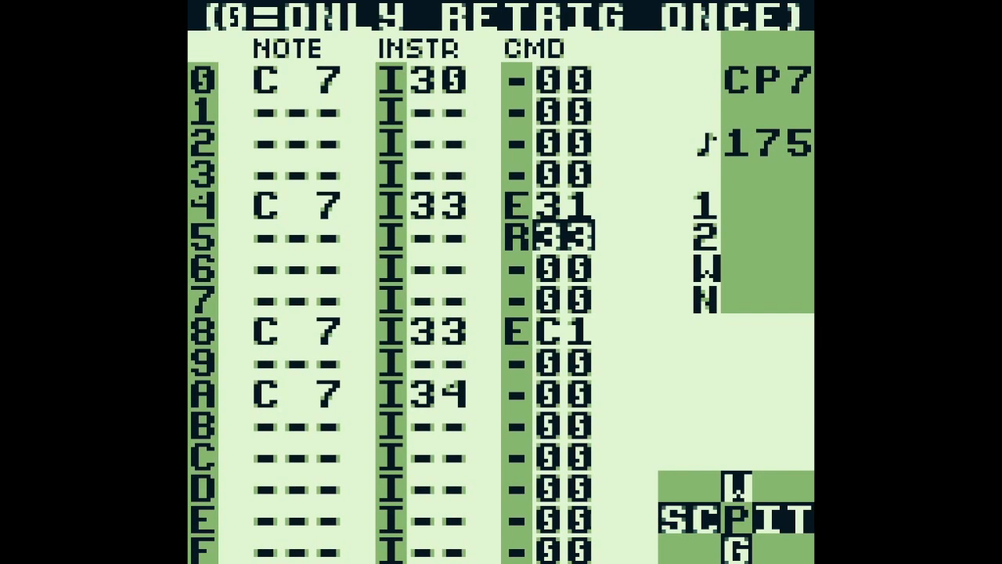
# Play phrase C3 briefly, stop it, and go to the C 7 note on row A
pyautogui.press('Return')
pyautogui.press('Return')
pyautogui.press('Left')
pyautogui.press('Left')
pyautogui.press('Left')
pyautogui.press('Down')
pyautogui.press('Down')
pyautogui.press('Down')
pyautogui.press('Down')
pyautogui.press('Down')
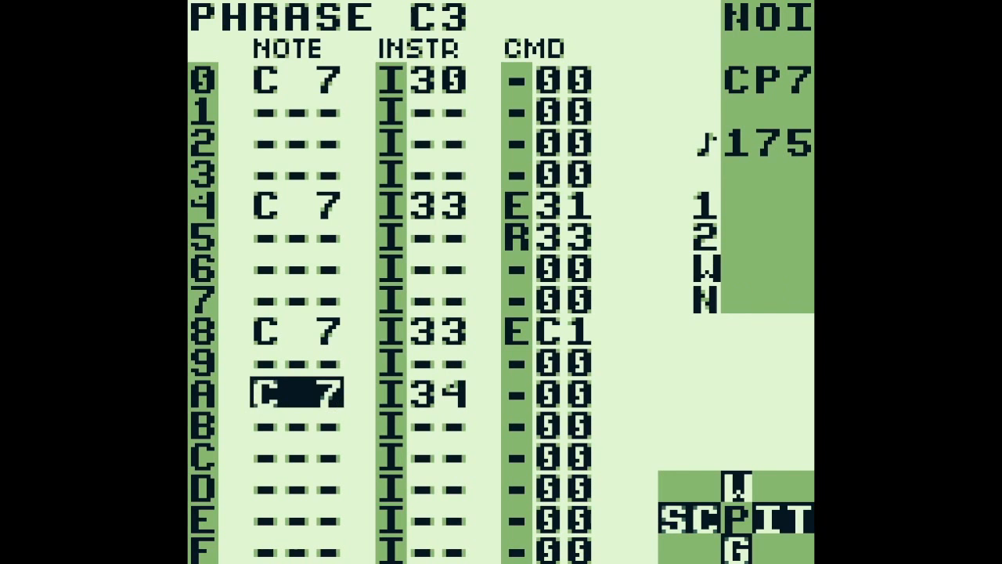
# View instrument 34 from row A, open its table 08 and examine the transpose and G command values
pyautogui.press('Right')
pyautogui.hotkey('shift', 'Right')
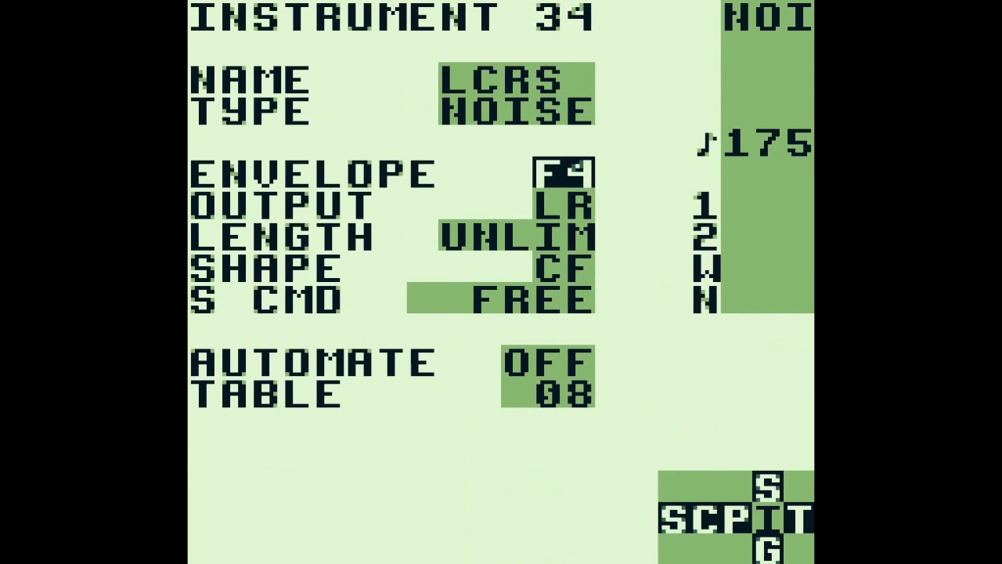
pyautogui.hotkey('shift', 'Right')
pyautogui.press('Up')
pyautogui.press('Up')
pyautogui.press('Up')
pyautogui.press('Up')
pyautogui.press('Up')
pyautogui.press('Up')
pyautogui.press('Up')
pyautogui.press('Up')
pyautogui.press('Up')
pyautogui.press('Down')
pyautogui.press('Down')
pyautogui.press('Down')
pyautogui.press('Down')
pyautogui.press('Down')
pyautogui.press('Down')
pyautogui.press('Down')
pyautogui.press('Down')
pyautogui.press('Down')
pyautogui.press('Down')
pyautogui.press('Down')
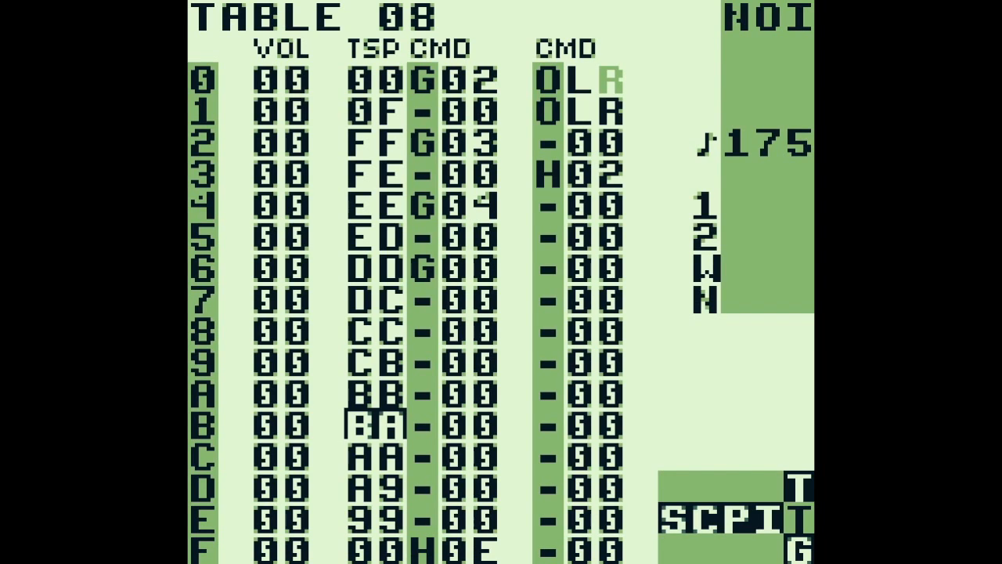
# Return to the song screen at chain 61 on row 01 of the NOI channel
pyautogui.hotkey('shift', 'Left')
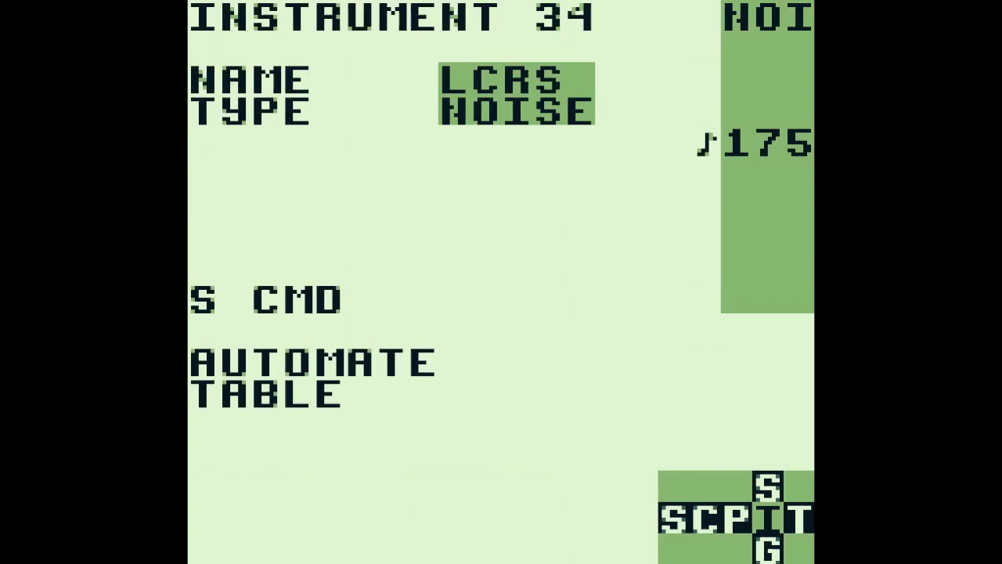
pyautogui.hotkey('shift', 'Left')
pyautogui.hotkey('shift', 'Left')
pyautogui.hotkey('shift', 'Left')
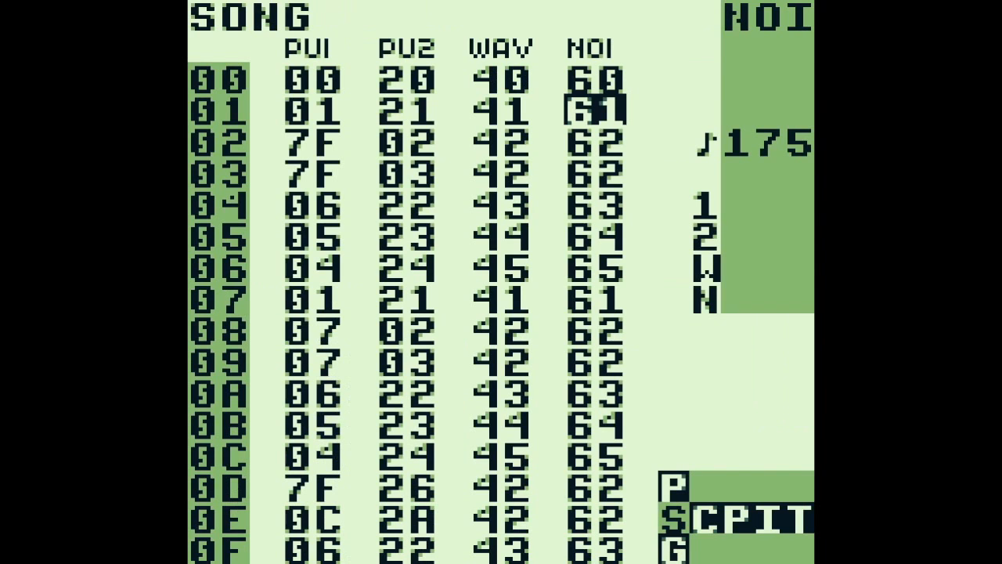
pyautogui.press('Left')
pyautogui.press('Right')
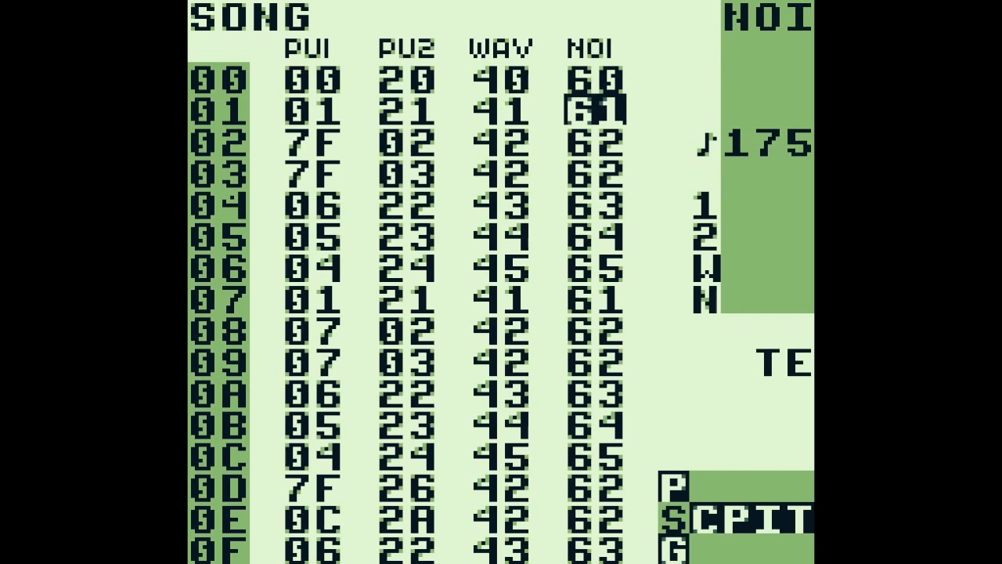
# Move to the PU1 channel on song row 01, open chain 01 and view its phrases during playback
pyautogui.press('Left')
pyautogui.press('Left')
pyautogui.press('Left')
pyautogui.hotkey('shift', 'Right')
pyautogui.press('Up')
pyautogui.press('Up')
pyautogui.press('Up')
pyautogui.press('Up')
pyautogui.press('Up')
pyautogui.press('Up')
pyautogui.hotkey('shift', 'Right')
# Step down through the PU1 phrases of chain 01 as the song plays, through phrase 06
pyautogui.hotkey('a', 'Down')
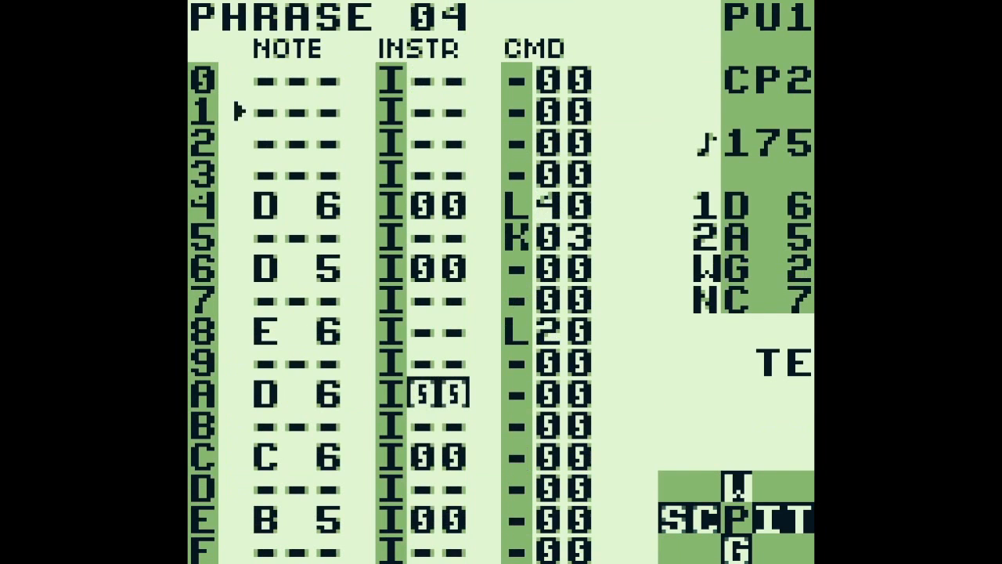
pyautogui.hotkey('a', 'Down')
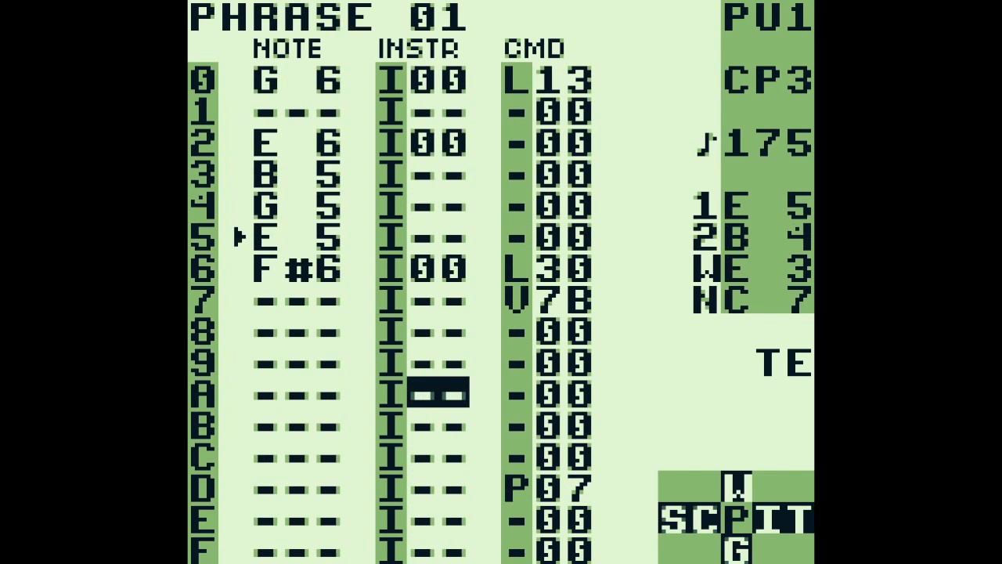
pyautogui.hotkey('a', 'Down')
pyautogui.hotkey('a', 'Down')
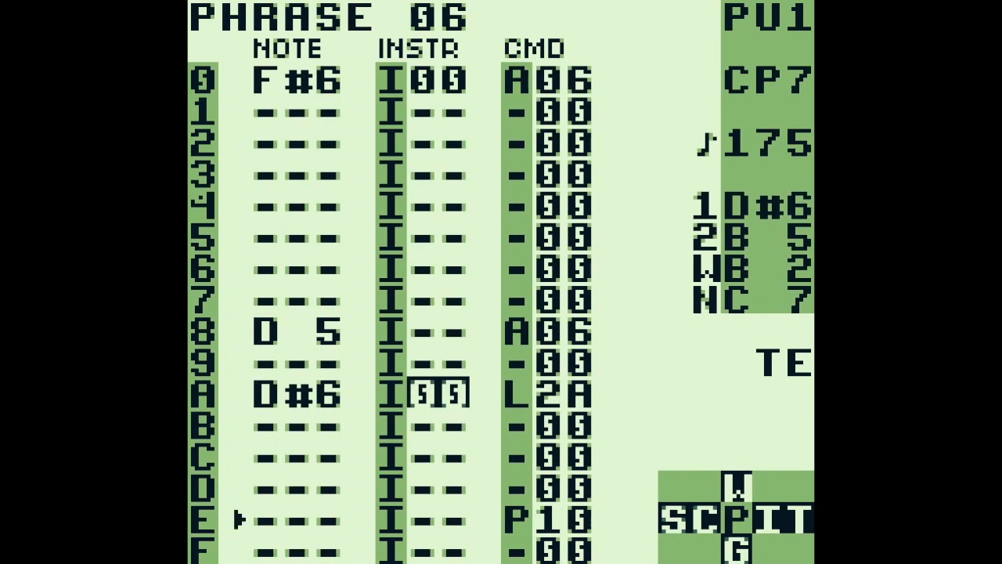
# Return to chain 01 and open phrase 00, going to the instrument value on row 0
pyautogui.hotkey('shift', 'Left')
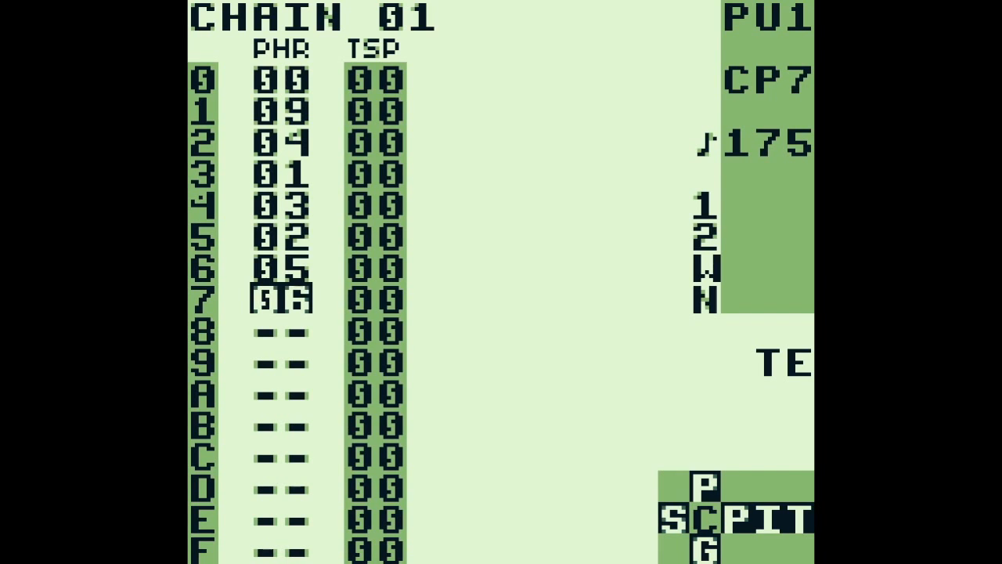
pyautogui.press('Up')
pyautogui.press('Up')
pyautogui.press('Up')
pyautogui.press('Up')
pyautogui.press('Up')
pyautogui.press('Up')
pyautogui.press('Up')
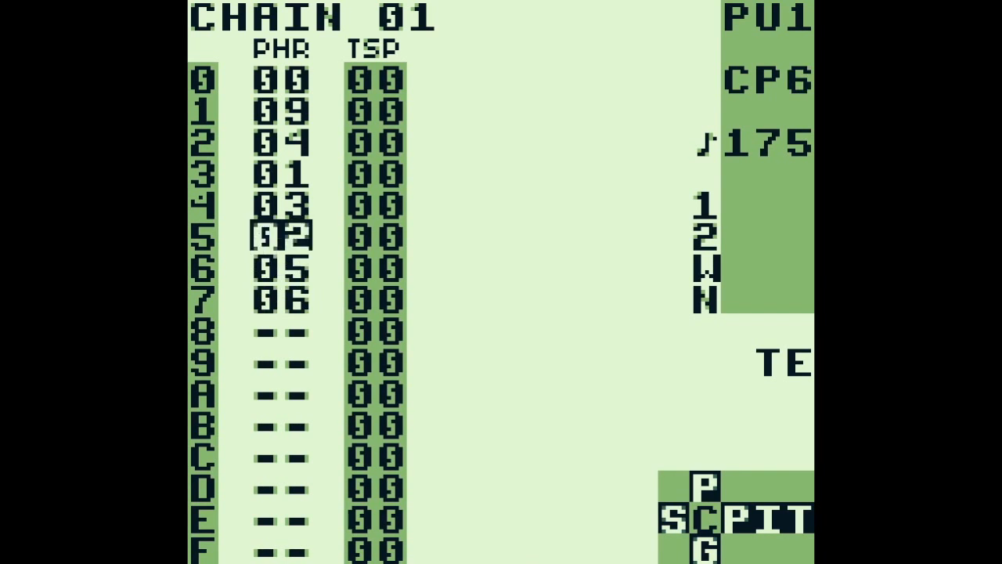
pyautogui.hotkey('shift', 'Right')
pyautogui.press('Up')
pyautogui.press('Up')
pyautogui.press('Up')
pyautogui.press('Up')
pyautogui.press('Up')
pyautogui.press('Up')
pyautogui.press('Up')
pyautogui.press('Up')
pyautogui.press('Up')
pyautogui.press('Up')
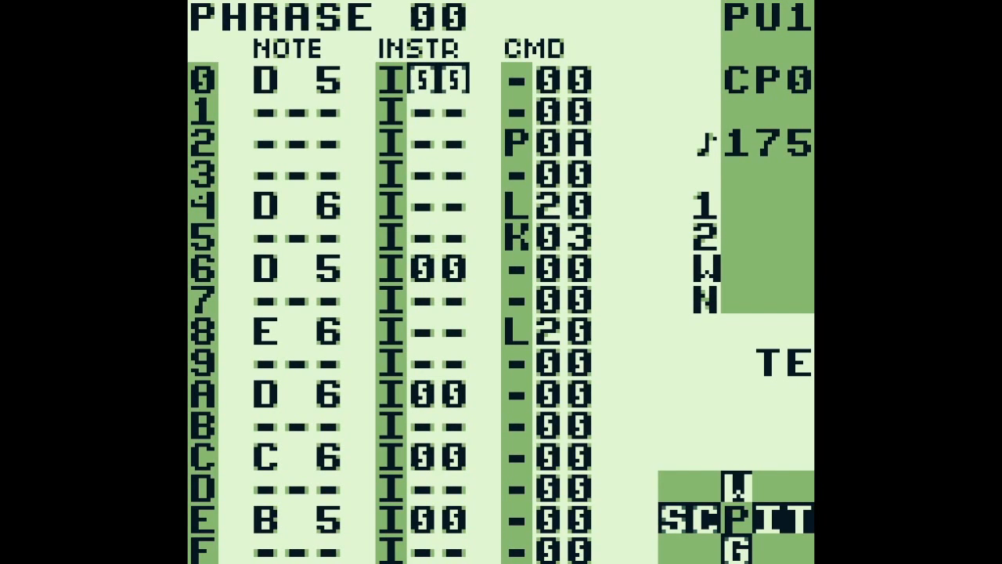
# Examine instrument 00 used on row 0 of phrase 00, from its envelope to its output setting
pyautogui.hotkey('shift', 'Right')
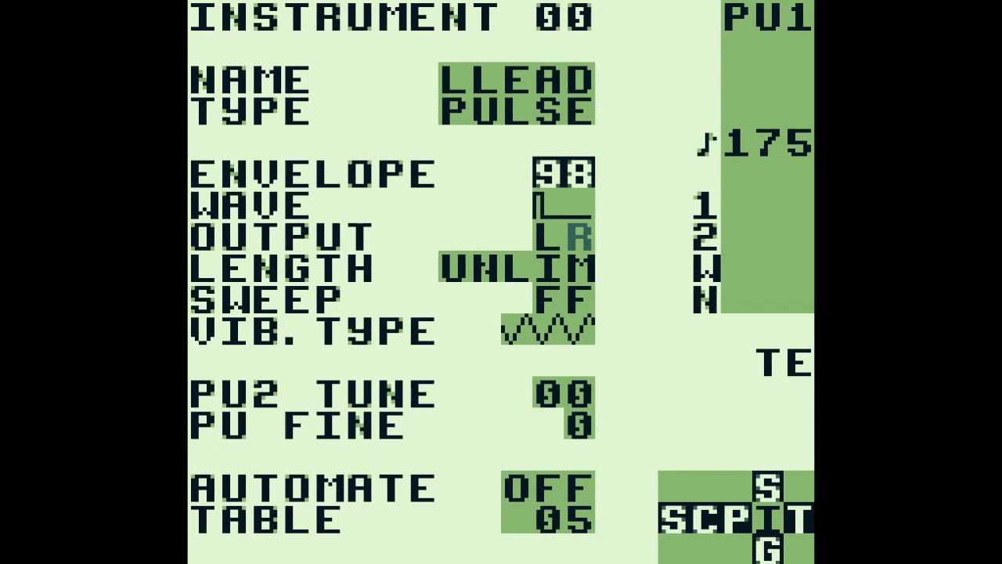
pyautogui.hotkey('shift', 'Left')
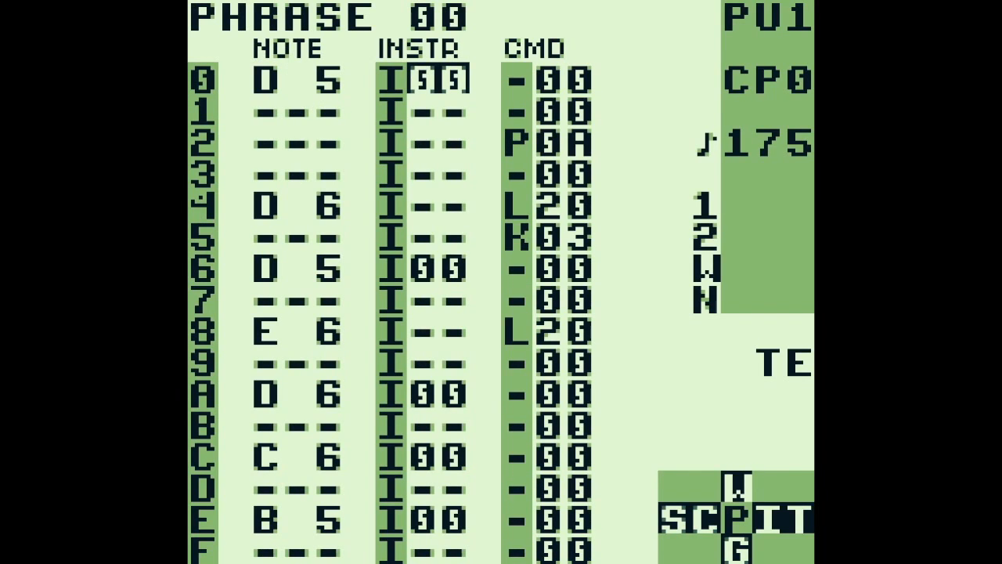
pyautogui.hotkey('shift', 'Right')
pyautogui.press('Down')
pyautogui.press('Down')
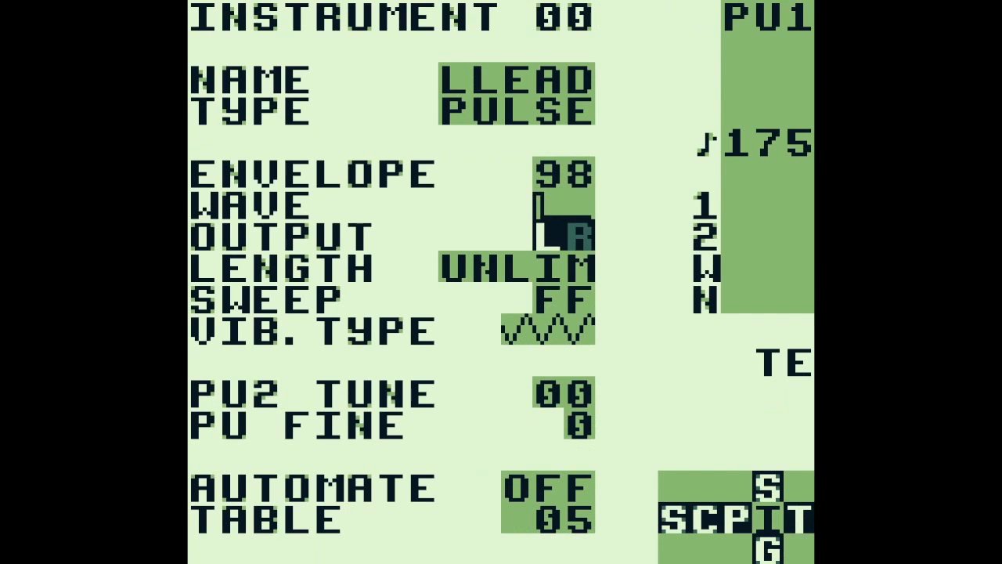
# Open the instrument's table 05 and step through the wave commands on rows 0 to 2
pyautogui.hotkey('shift', 'Right')
pyautogui.press('Up')
pyautogui.press('Up')
pyautogui.press('Up')
pyautogui.press('Up')
pyautogui.press('Up')
pyautogui.press('Up')
pyautogui.press('Up')
pyautogui.press('Up')
pyautogui.press('Up')
pyautogui.press('Up')
pyautogui.press('Up')
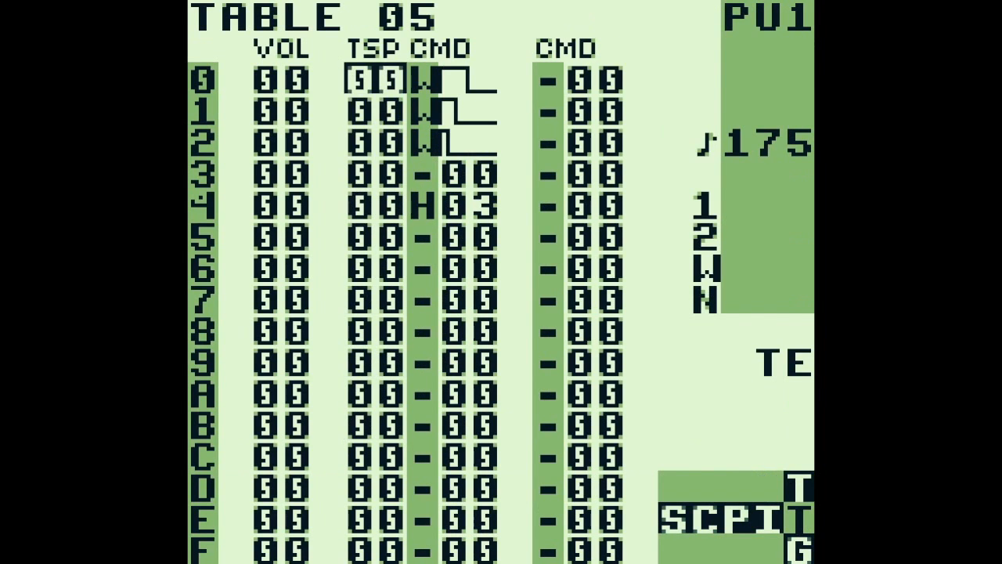
pyautogui.press('Down')
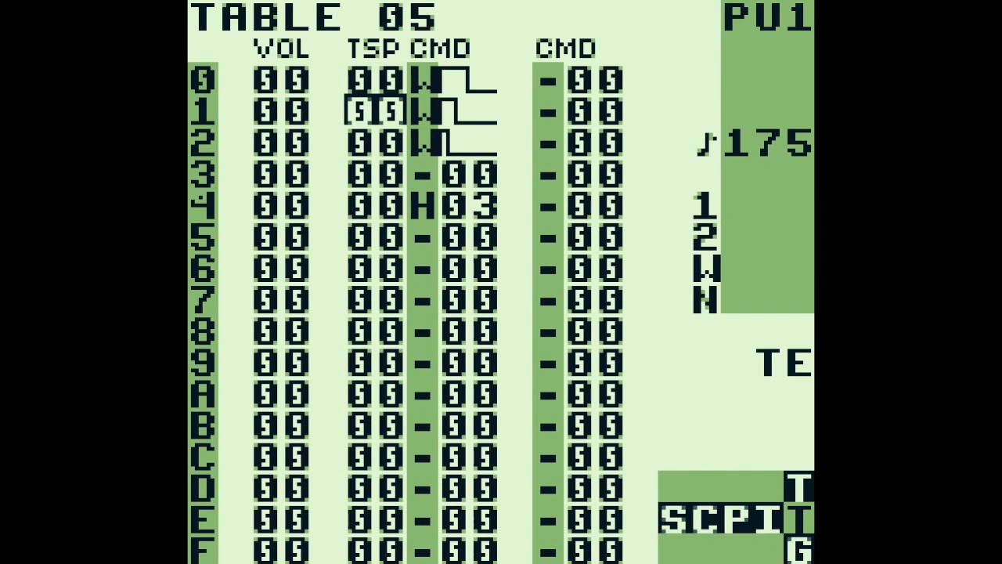
pyautogui.press('Down')
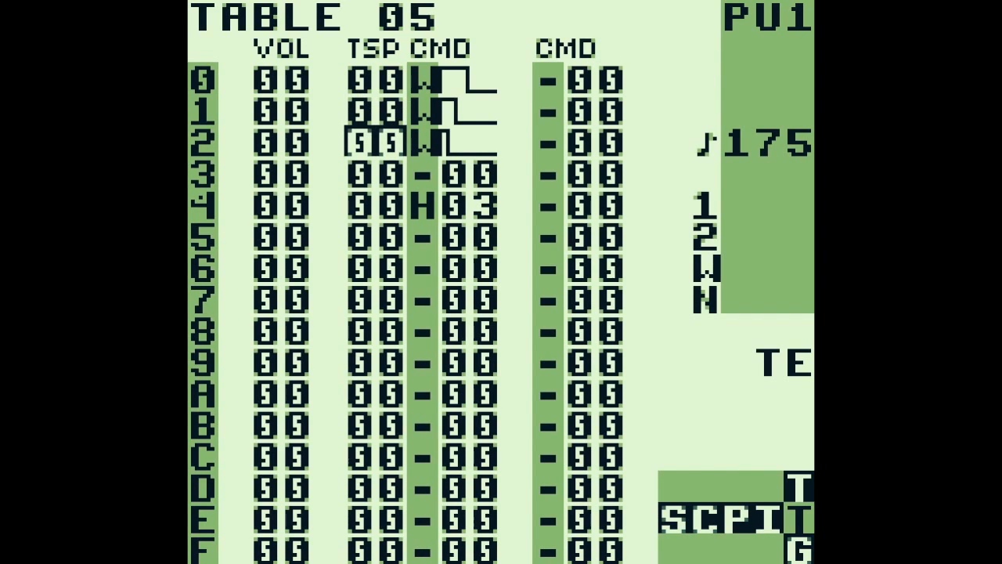
# Return to phrase 00 and go to the D 5 note on row 0
pyautogui.hotkey('shift', 'Left')
pyautogui.hotkey('shift', 'Left')
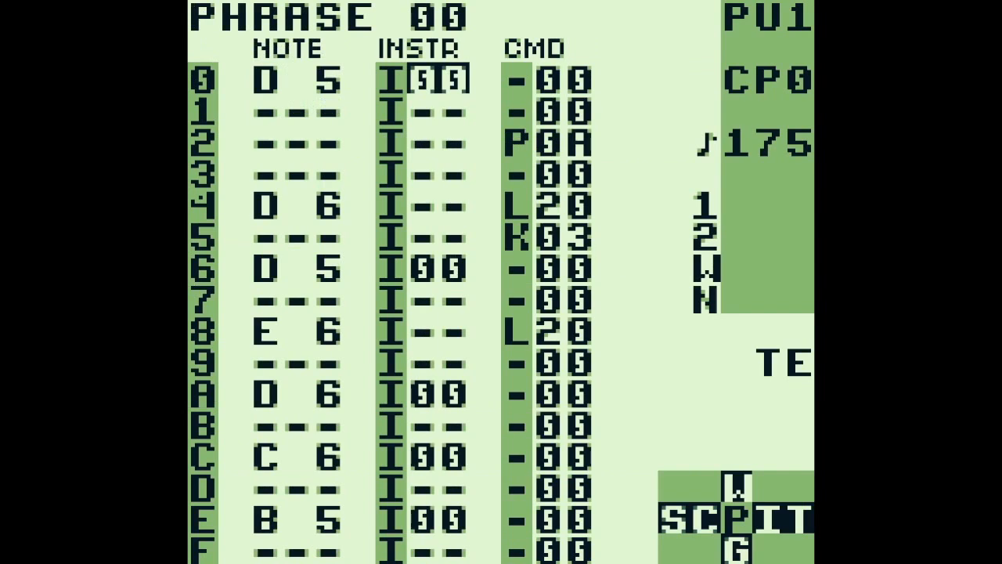
pyautogui.press('Left')
pyautogui.press('s')
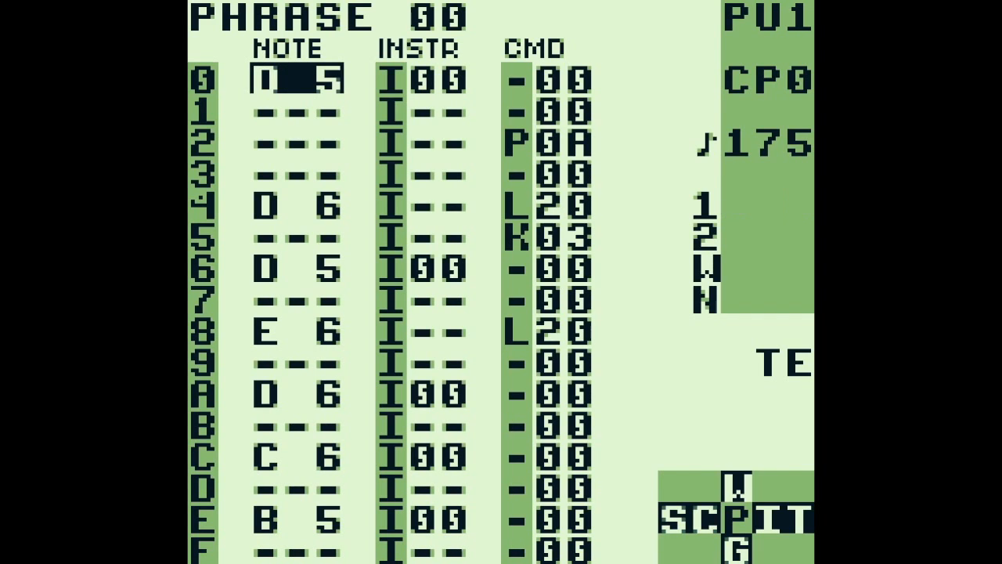
# Go to the value of the P command on row 2 of phrase 00
pyautogui.press('Down')
pyautogui.press('Right')
pyautogui.press('Down')
pyautogui.press('Right')
pyautogui.press('Right')
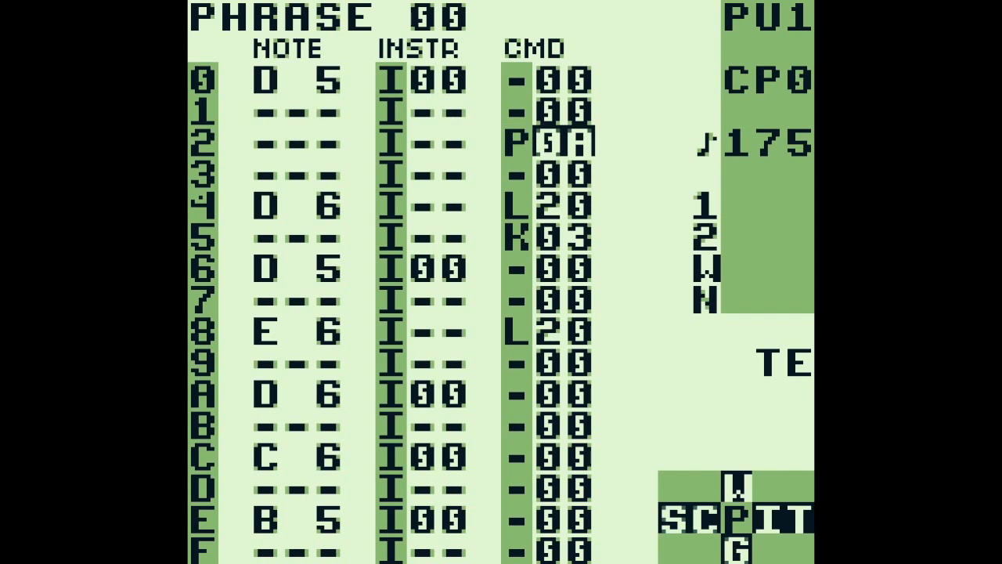
# Examine the D 6 note and its L20 command on row 4 of phrase 00
pyautogui.press('Down')
pyautogui.press('Down')
pyautogui.press('Left')
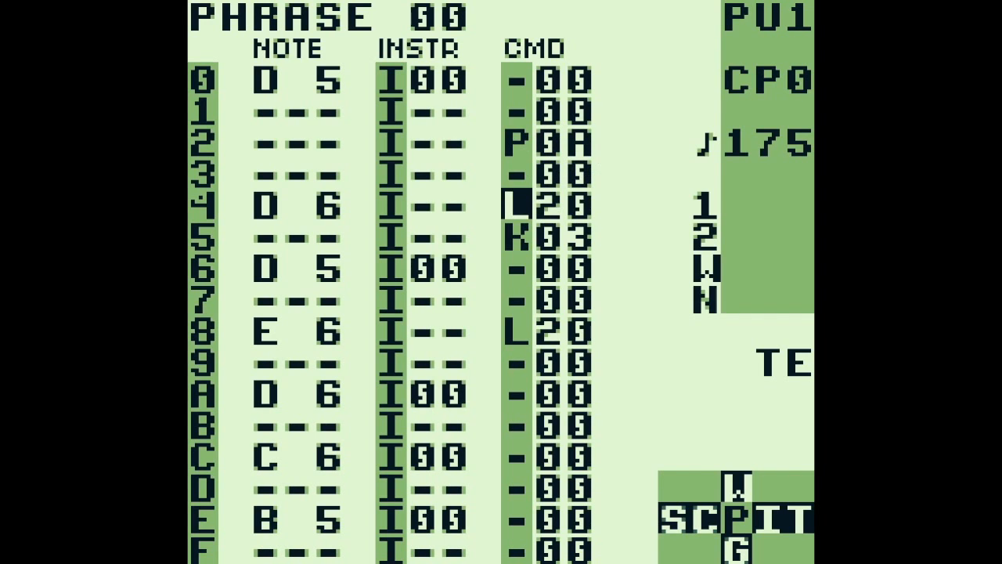
pyautogui.press('Right')
pyautogui.press('Left')
pyautogui.press('Left')
pyautogui.press('Left')
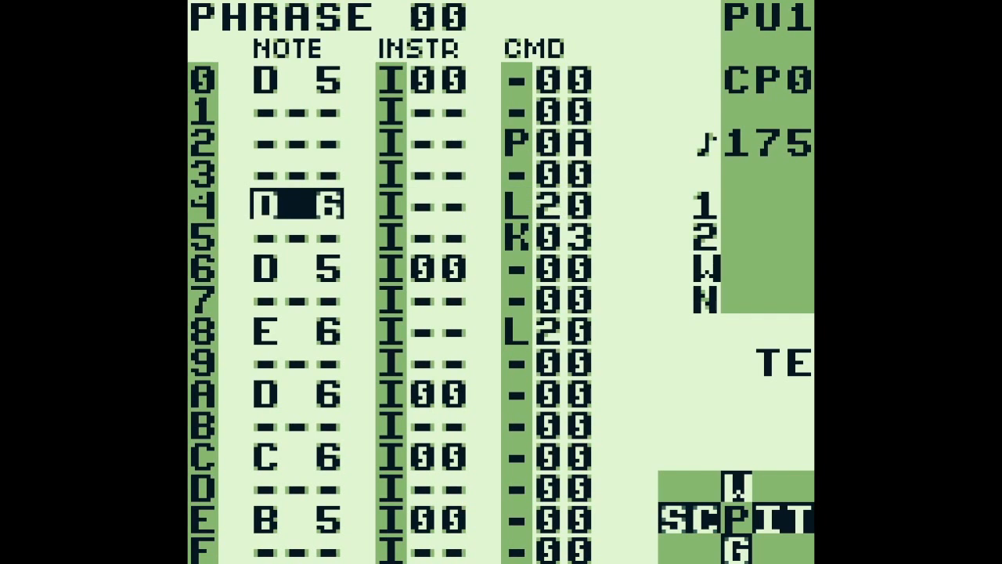
pyautogui.press('Right')
pyautogui.press('Right')
pyautogui.press('Right')
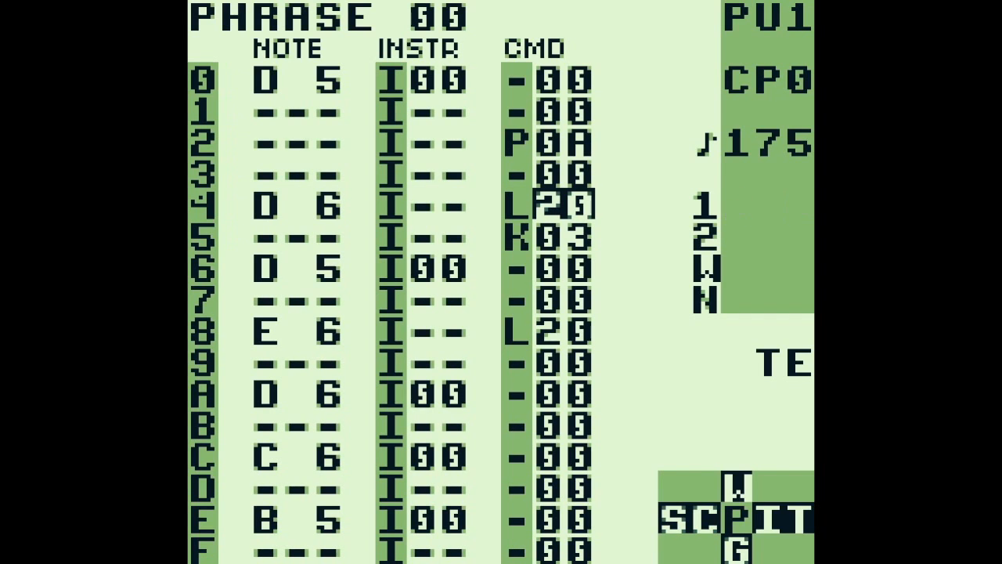
pyautogui.press('Left')
pyautogui.press('Left')
pyautogui.press('Left')
pyautogui.press('Right')
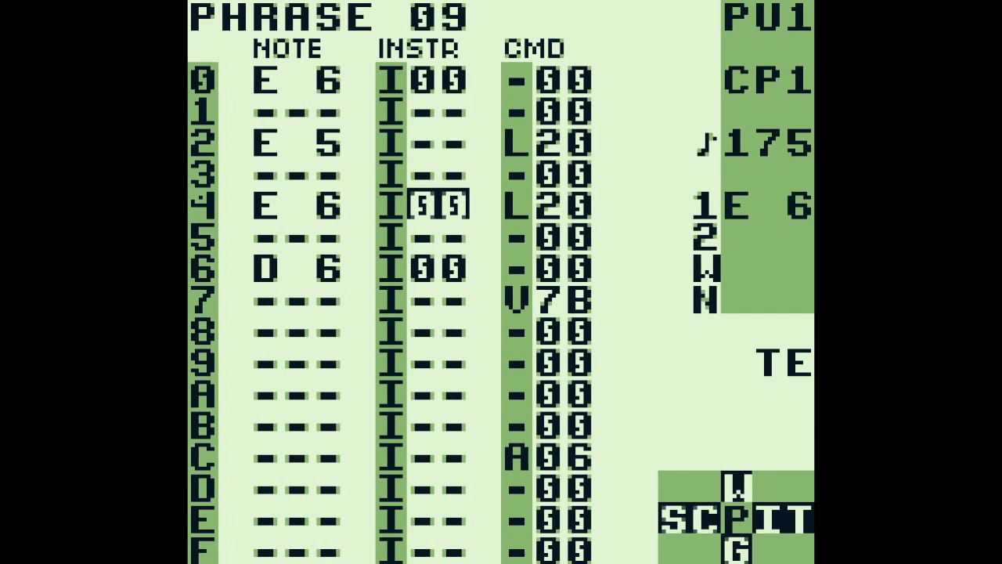
# Go to the value of the A command on row C of phrase 09
pyautogui.press('Down')
pyautogui.press('Down')
pyautogui.press('Down')
pyautogui.press('Down')
pyautogui.press('Down')
pyautogui.press('Right')
pyautogui.press('Right')
pyautogui.press('Down')
pyautogui.press('Down')
pyautogui.press('Down')
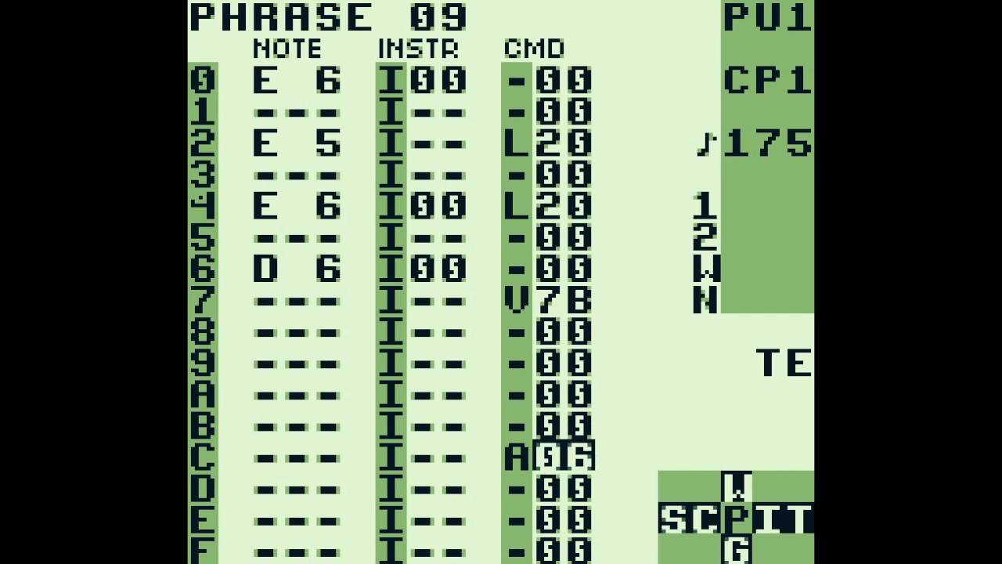
# Open table 06 and go to the value of the G command on row 0
pyautogui.hotkey('shift', 'Right')
pyautogui.press('Up')
pyautogui.press('Right')
pyautogui.press('Up')
pyautogui.press('Right')
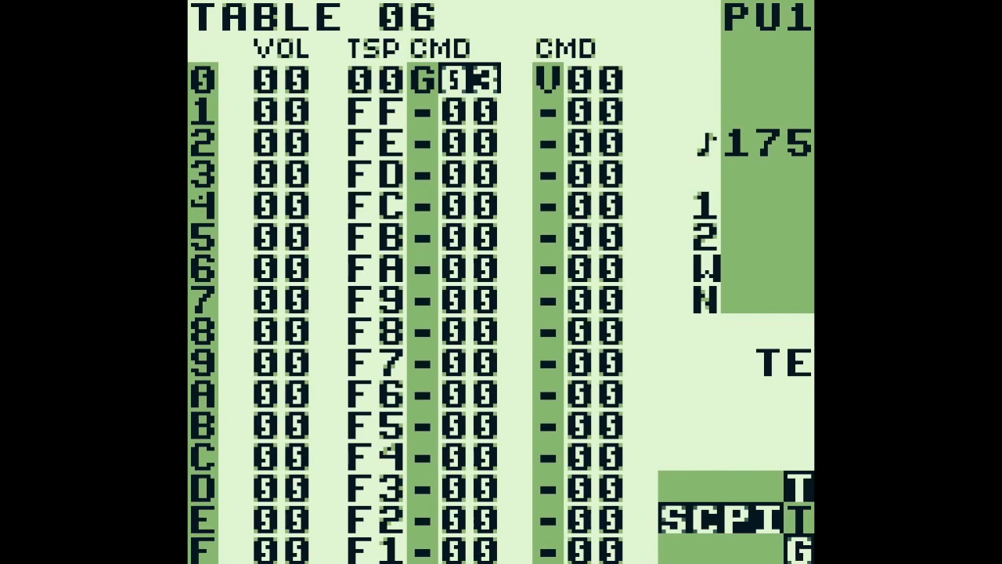
# View the grooves up to groove 03, the one called by the G command, and return to table 06
pyautogui.hotkey('shift', 'Down')
pyautogui.hotkey('a', 'Right')
pyautogui.hotkey('a', 'Right')
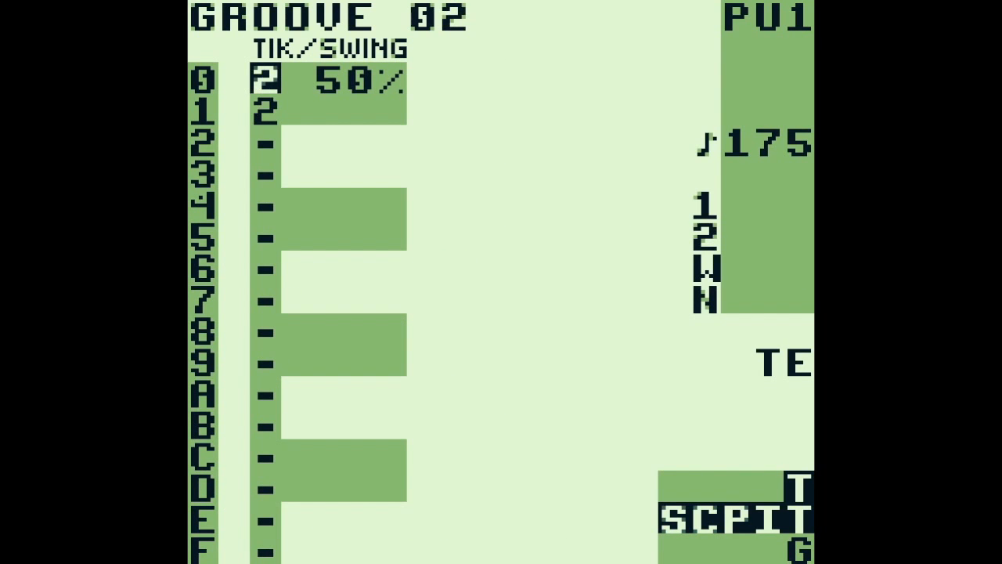
pyautogui.hotkey('a', 'Right')
pyautogui.hotkey('shift', 'Up')
# Examine the descending transposes and the V command in table 06, then return to phrase 09
pyautogui.press('Left')
pyautogui.press('Down')
pyautogui.press('Down')
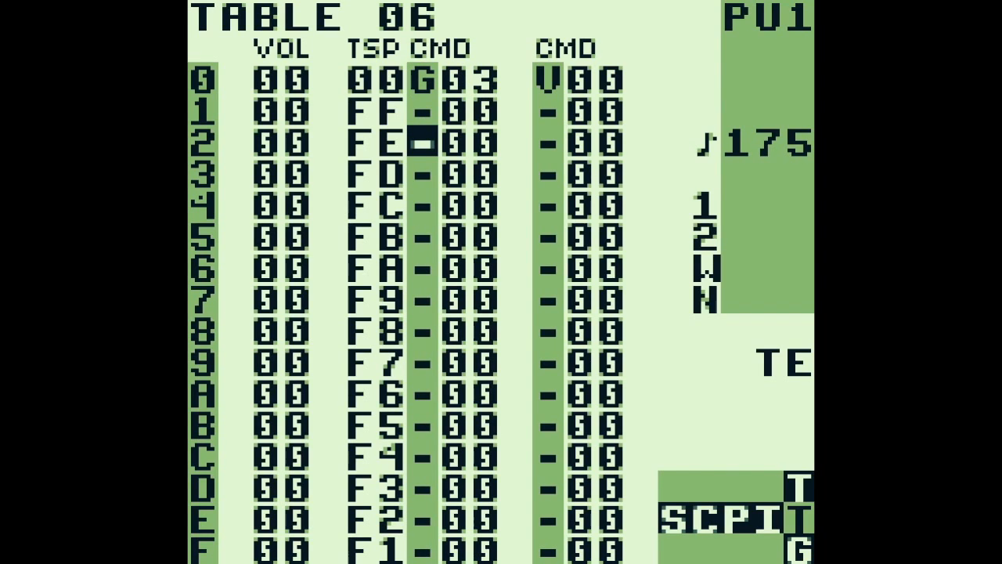
pyautogui.press('Up')
pyautogui.press('Up')
pyautogui.press('Right')
pyautogui.press('Right')
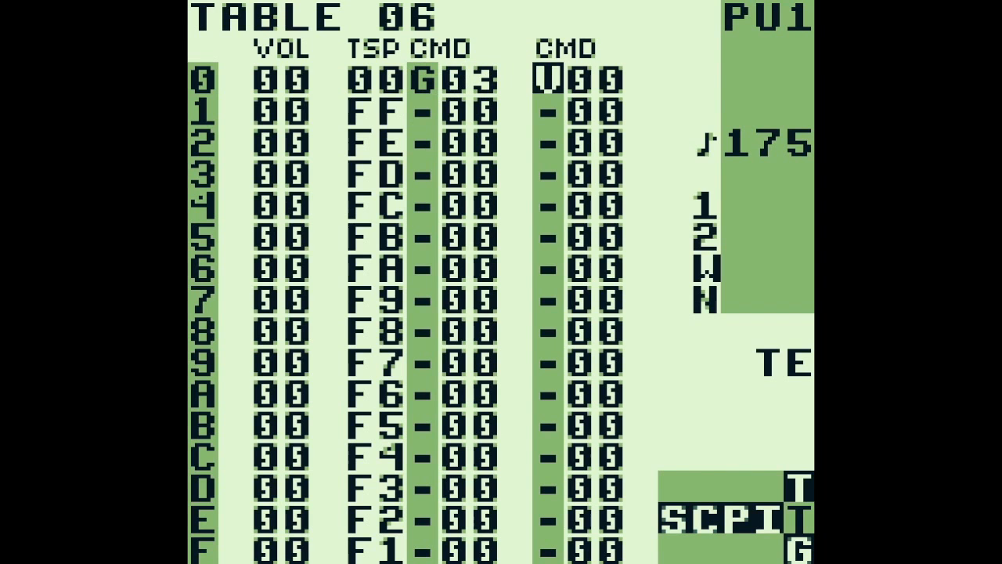
pyautogui.hotkey('shift', 'Left')
pyautogui.hotkey('shift', 'Left')
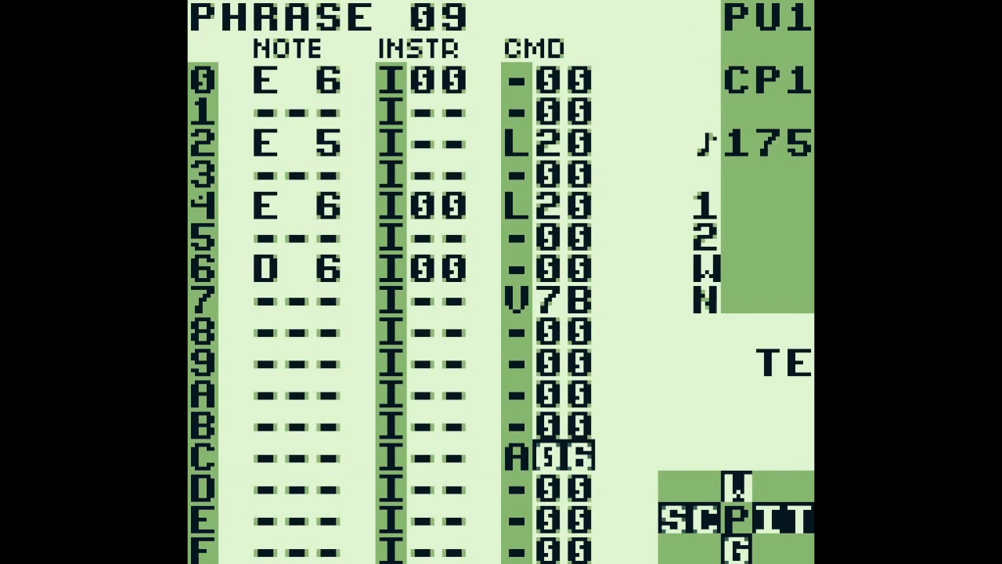
# Move on to PU1 phrase 04, play it, and continue to phrase 01
pyautogui.hotkey('a', 'Down')
pyautogui.press('Return')
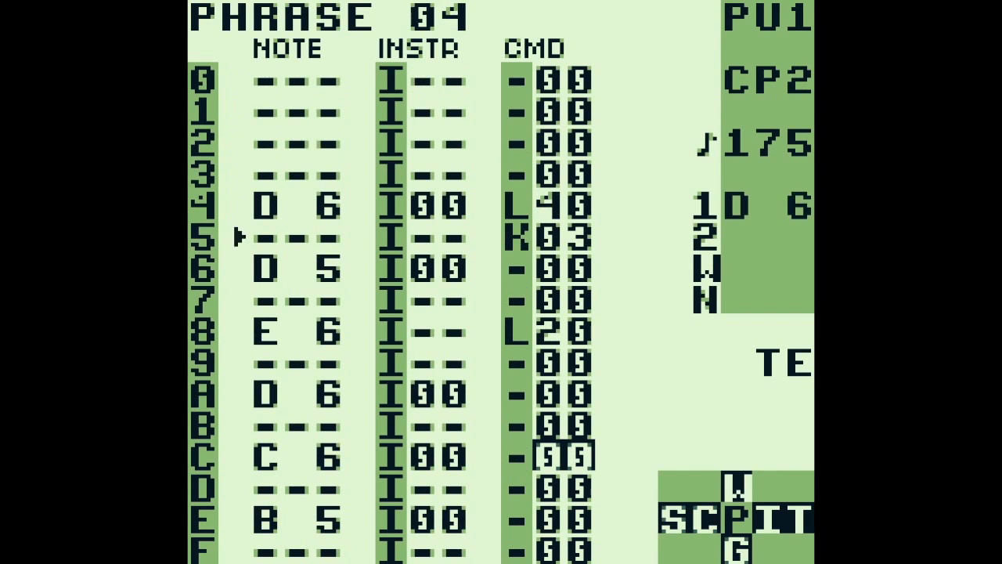
pyautogui.hotkey('a', 'Down')
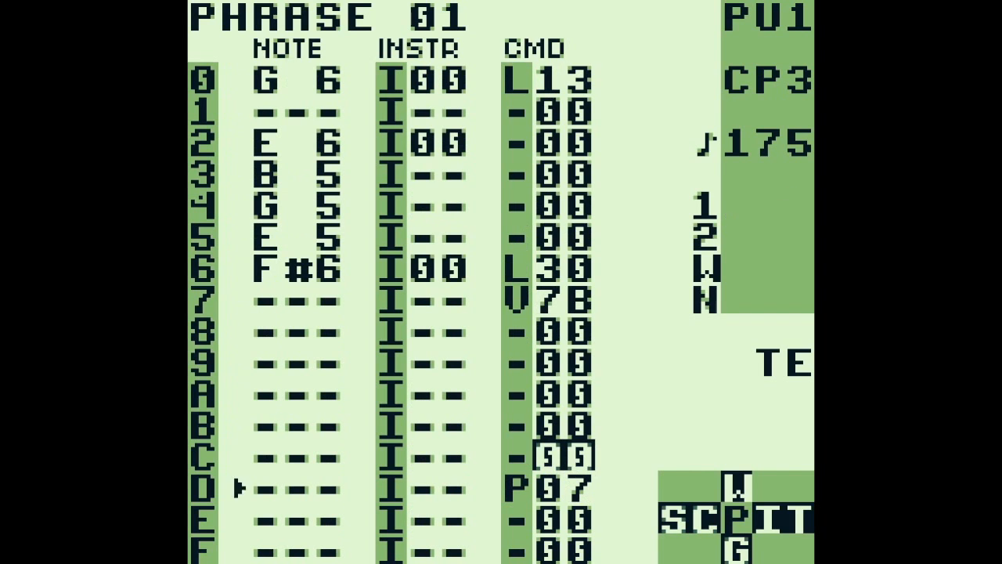
# Set instrument 00 for the notes on rows 3, 4 and 5 of phrase 01 and play the phrase
pyautogui.press('Up')
pyautogui.press('Up')
pyautogui.press('Up')
pyautogui.press('Up')
pyautogui.press('Up')
pyautogui.press('Up')
pyautogui.press('Up')
pyautogui.press('Left')
pyautogui.press('Left')
pyautogui.press('Up')
pyautogui.press('Up')
pyautogui.press('Down')
pyautogui.press('Down')
pyautogui.press('Down')
pyautogui.press('a')
pyautogui.press('Up')
pyautogui.press('Up')
pyautogui.press('Up')
pyautogui.press('a')
pyautogui.press('Down')
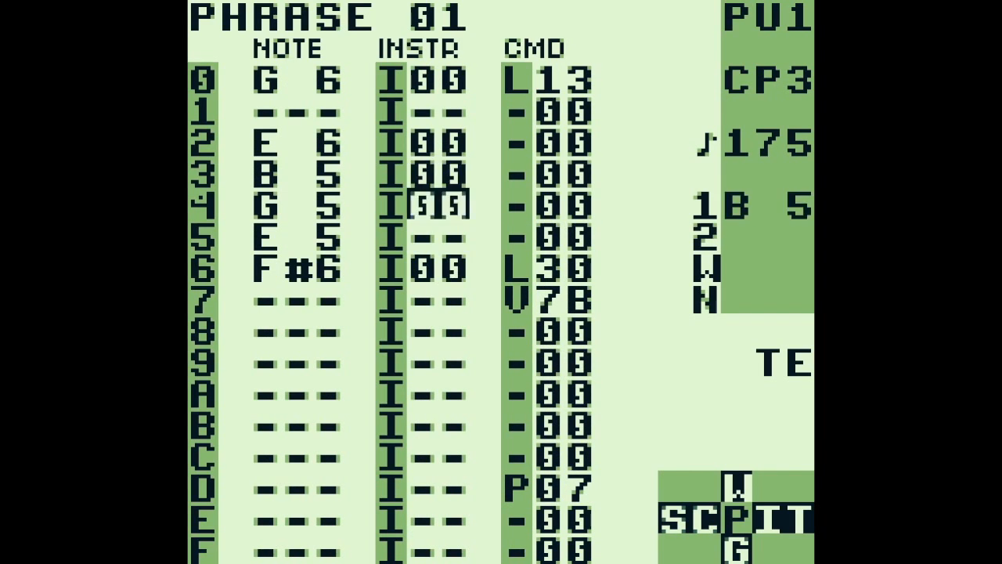
pyautogui.press('a')
pyautogui.press('Down')
pyautogui.press('a')
pyautogui.press('Down')
pyautogui.press('Up')
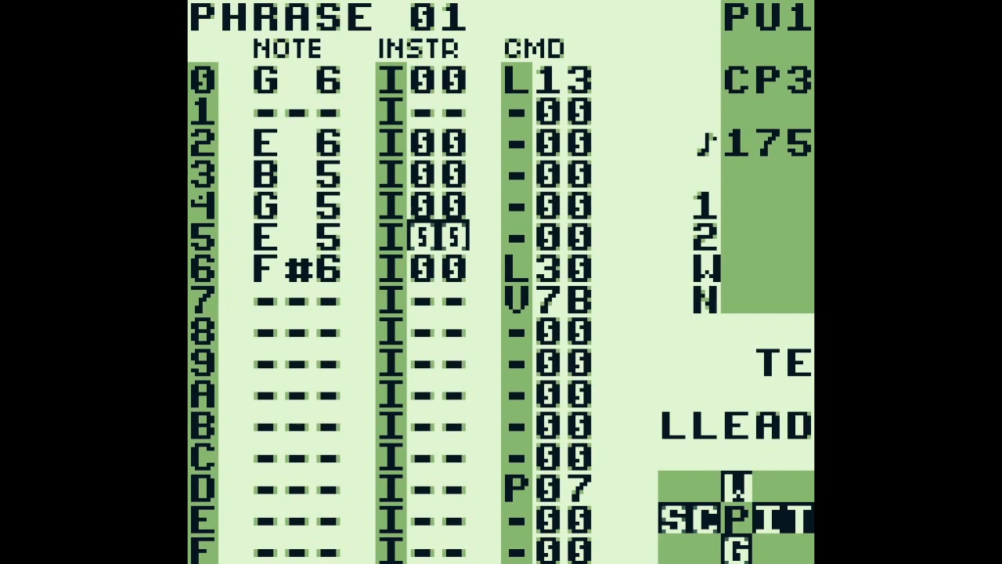
pyautogui.press('Return')
pyautogui.press('Return')
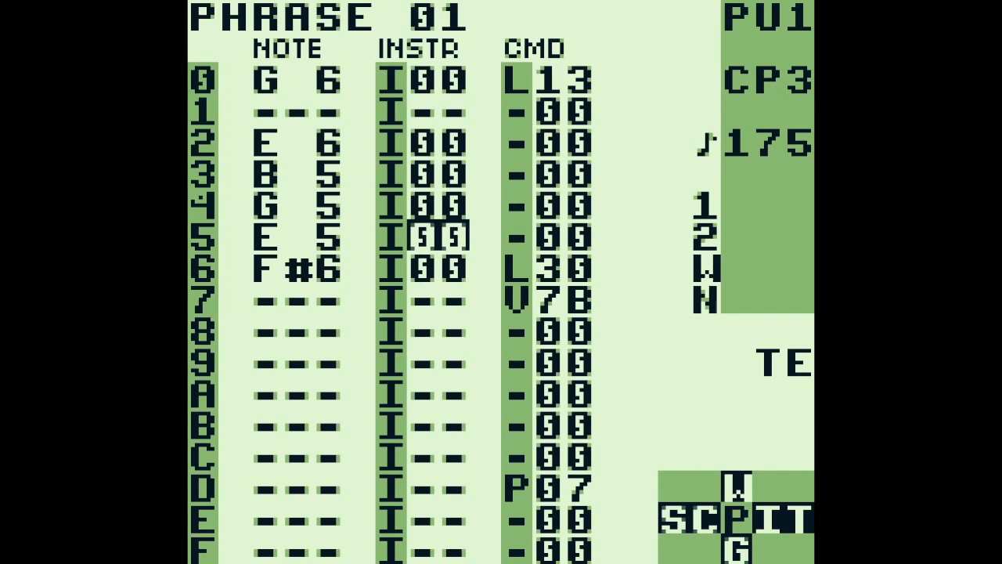
# Clear the instrument values on rows 3, 4 and 5 of phrase 01 and play it again
pyautogui.hotkey('b', 'a')
pyautogui.press('Up')
pyautogui.hotkey('b', 'a')
pyautogui.press('Up')
pyautogui.hotkey('b', 'a')
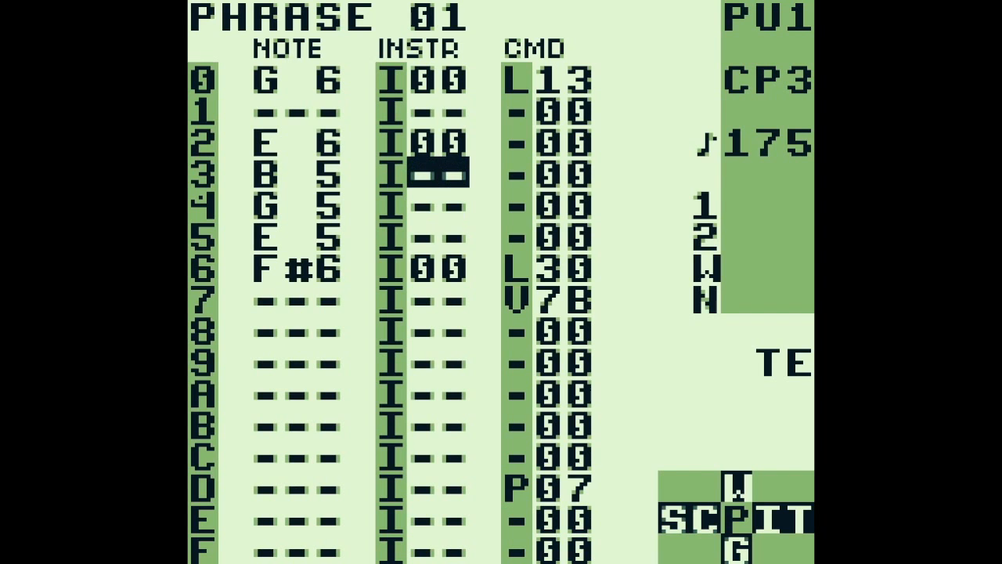
pyautogui.press('Return')
pyautogui.press('Return')
# Go to the value of the P command on row D of phrase 01
pyautogui.press('Down')
pyautogui.press('Down')
pyautogui.press('Down')
pyautogui.press('Down')
pyautogui.press('Down')
pyautogui.press('Down')
pyautogui.press('Down')
pyautogui.press('Down')
pyautogui.press('Down')
pyautogui.press('Down')
pyautogui.press('Right')
pyautogui.press('Right')
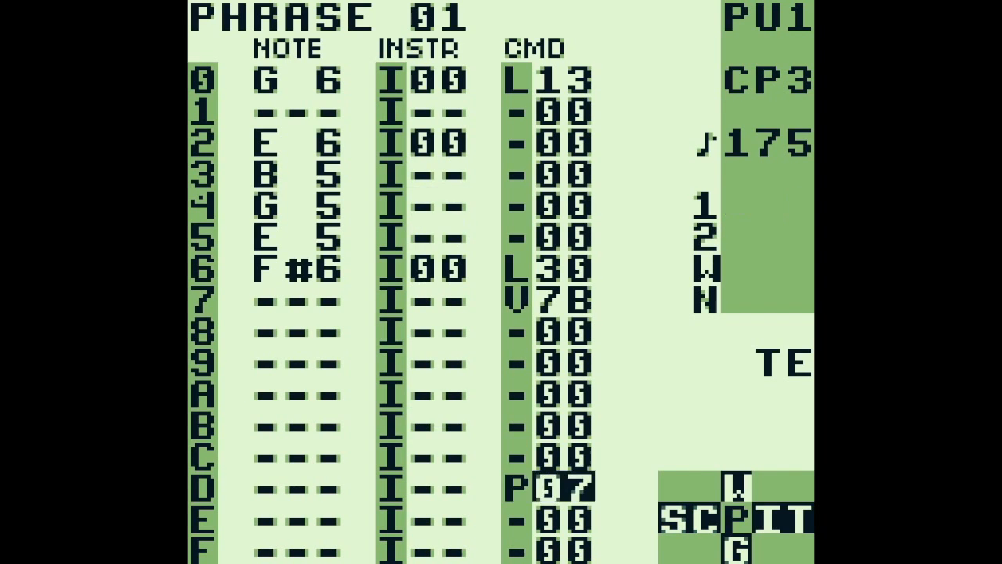
# Start playback and step through phrase 03 to phrase 02 of the PU1 chain
pyautogui.press('Return')
pyautogui.hotkey('b', 'Down')
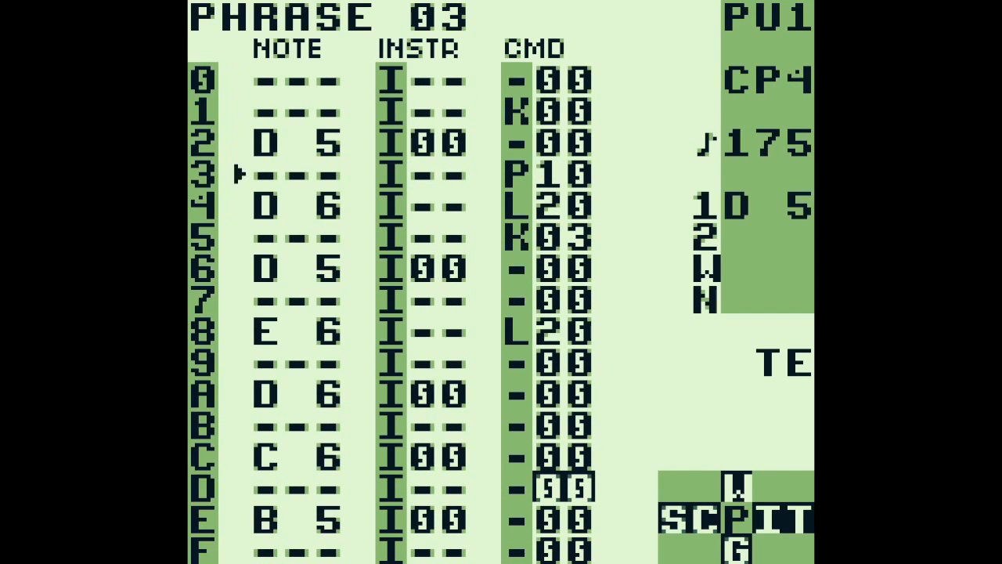
pyautogui.hotkey('b', 'Down')
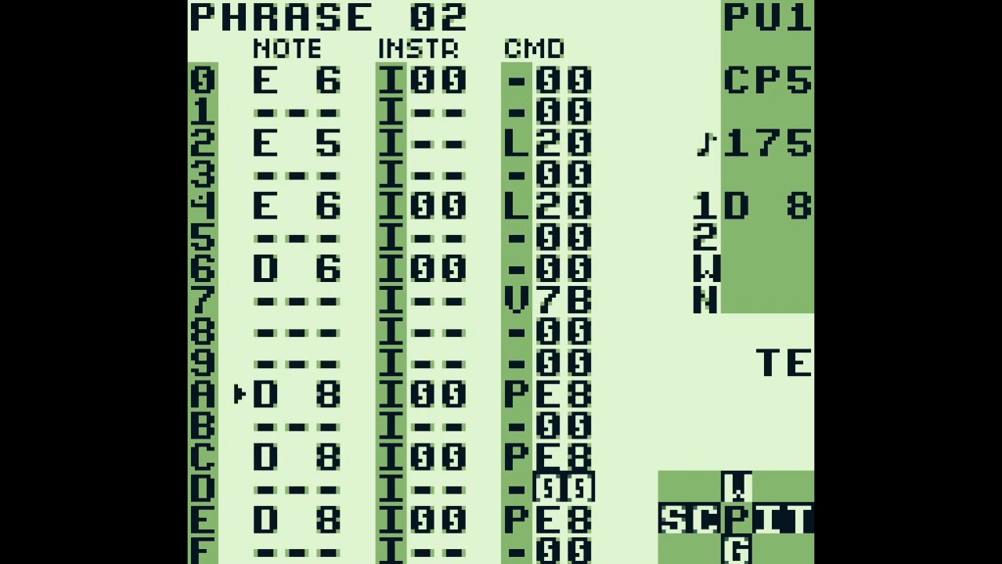
# Stop playback and audition the D 8 note on row A of phrase 02
pyautogui.press('Return')
pyautogui.press('Left')
pyautogui.press('Left')
pyautogui.press('Left')
pyautogui.press('Up')
pyautogui.press('Up')
pyautogui.press('Up')
pyautogui.press('a')
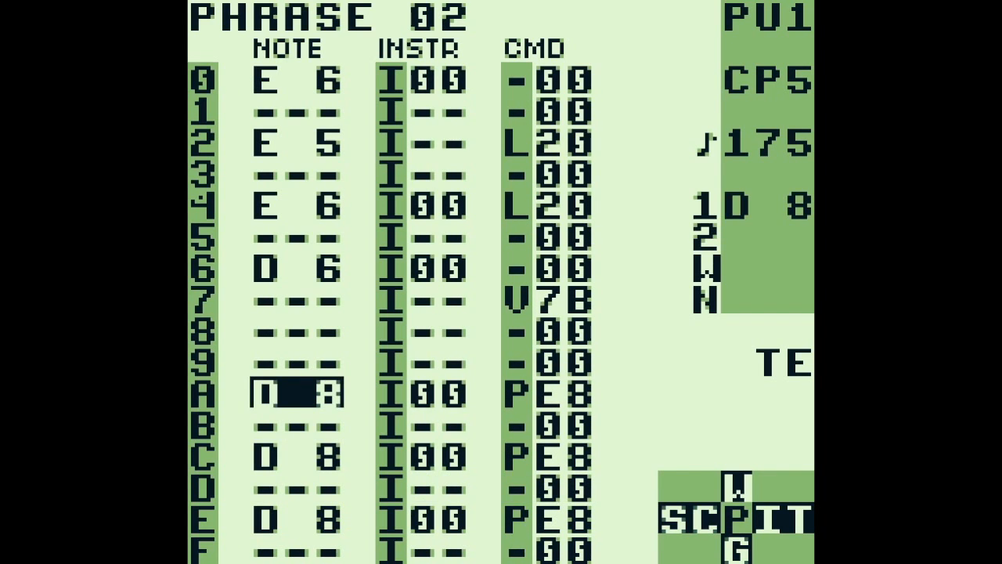
# Audition the D 8 notes on rows C and E of phrase 02
pyautogui.press('Down')
pyautogui.press('Down')
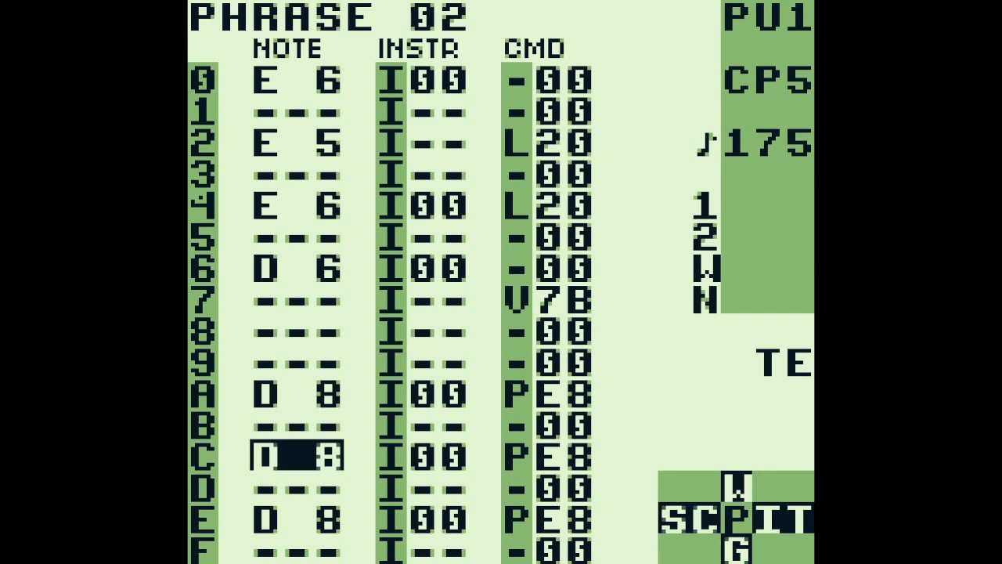
pyautogui.press('a')
pyautogui.press('Down')
pyautogui.press('Down')
pyautogui.press('Down')
pyautogui.press('Up')
pyautogui.press('a')
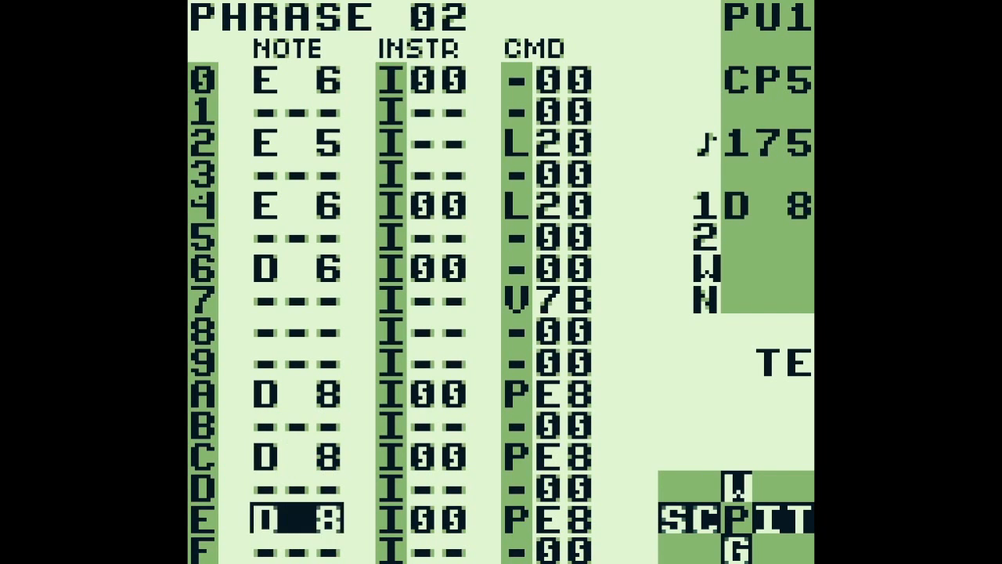
# Move on to phrase 05 of the PU1 chain, play it and stop playback
pyautogui.hotkey('b', 'Down')
pyautogui.press('Return')
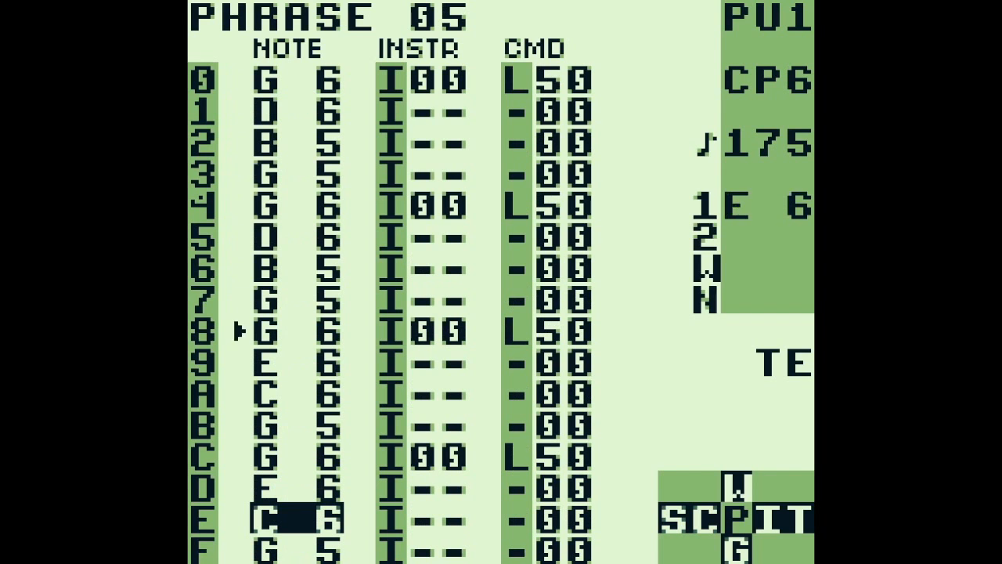
pyautogui.press('Return')
# Go to the instrument value on row 0 of phrase 05
pyautogui.press('Up')
pyautogui.press('Up')
pyautogui.press('Up')
pyautogui.press('Up')
pyautogui.press('Up')
pyautogui.press('Up')
pyautogui.press('Up')
pyautogui.press('Up')
pyautogui.press('Up')
pyautogui.press('Up')
pyautogui.press('Up')
pyautogui.press('Up')
pyautogui.press('Up')
pyautogui.press('Right')
pyautogui.press('Up')
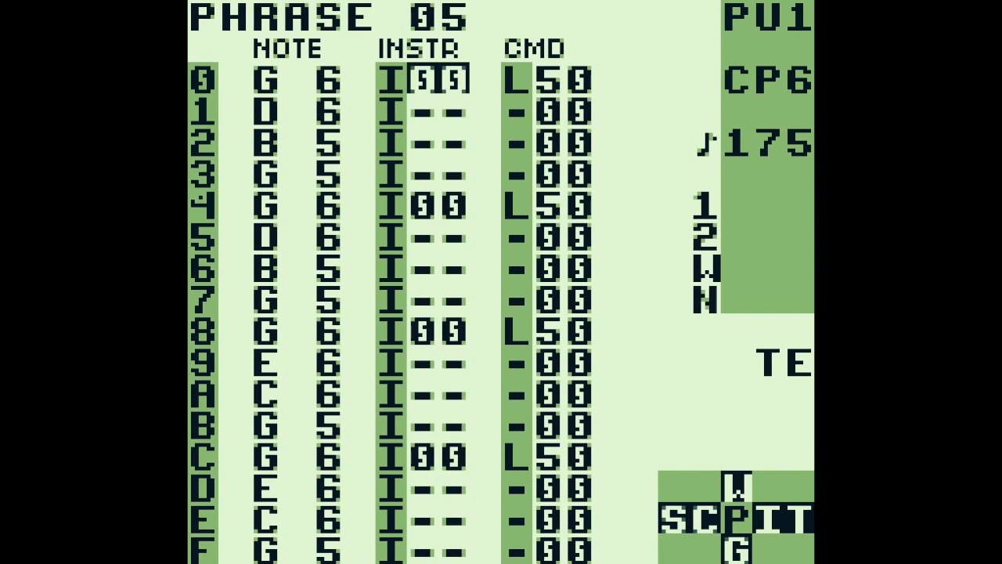
# Play phrase 05 once more, stop it and return to the instrument value on row 0
pyautogui.press('Return')
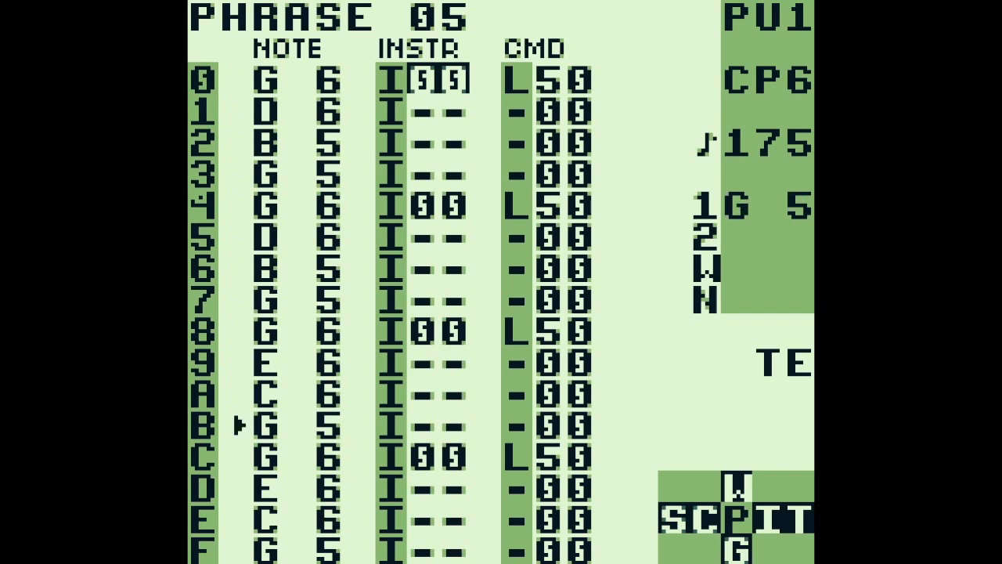
pyautogui.press('Return')
pyautogui.press('Right')
pyautogui.press('Left')
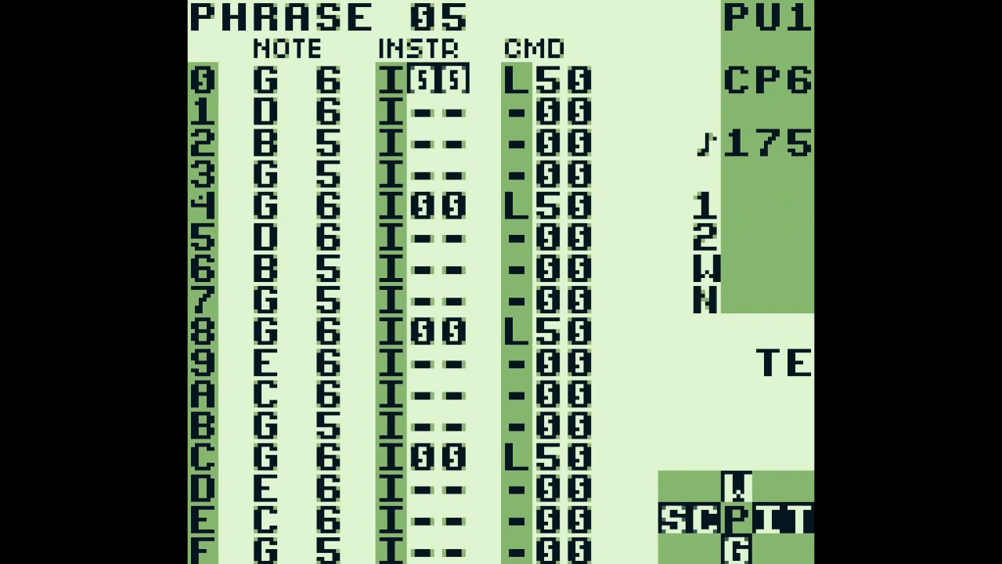
# Move on to phrase 06 of the PU1 chain, play and stop it, and check the A command value on row 0
pyautogui.hotkey('z', 'Down')
pyautogui.press('Return')
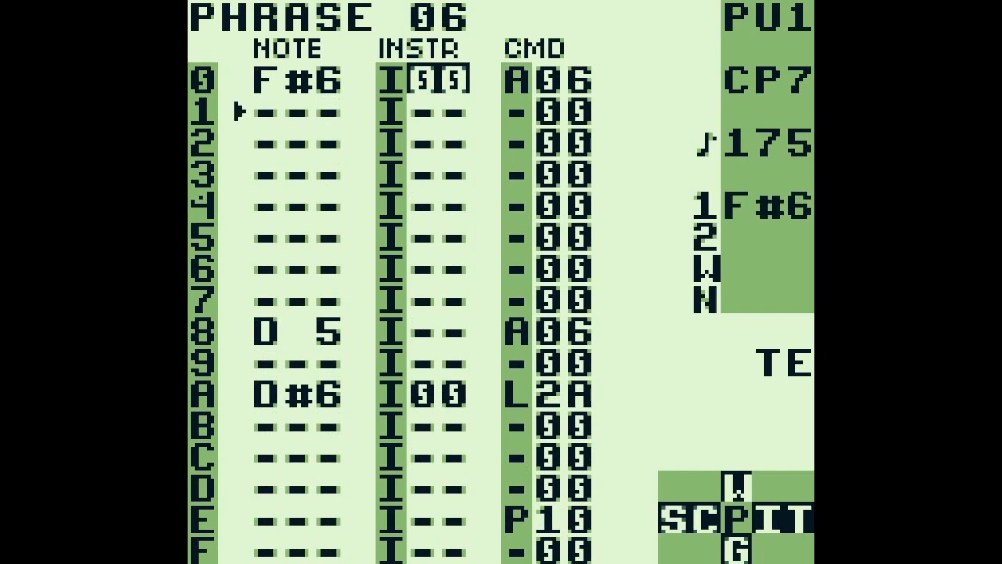
pyautogui.press('Return')
pyautogui.press('Right')
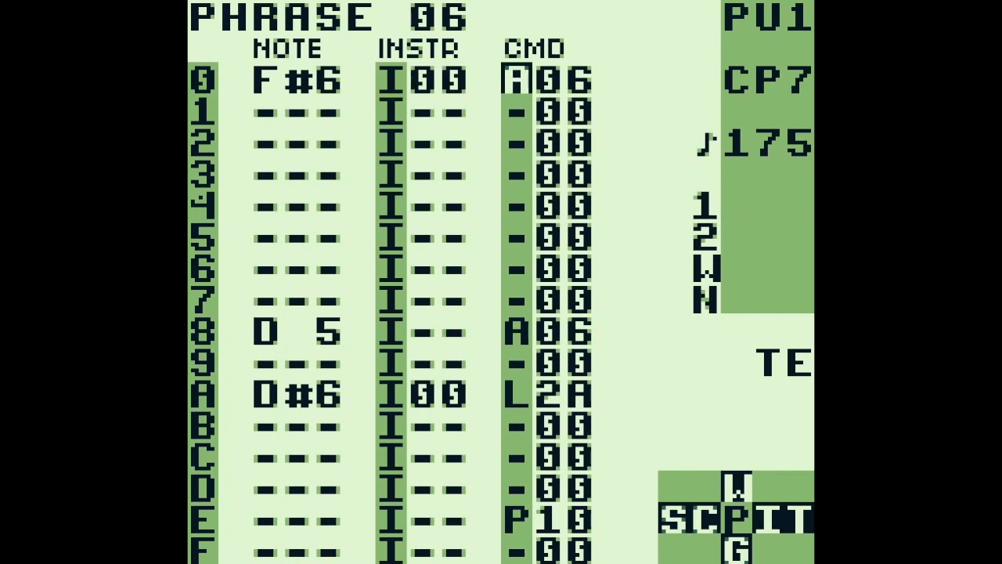
pyautogui.press('Right')
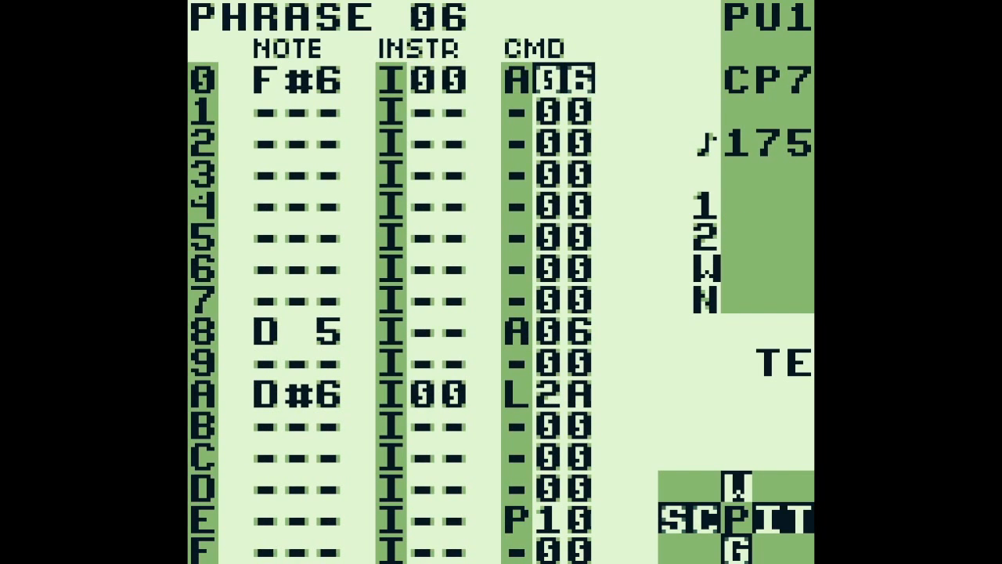
pyautogui.press('Return')
pyautogui.press('Return')
# Go to the D#6 note on row A of phrase 06 and audition it
pyautogui.press('Down')
pyautogui.press('Down')
pyautogui.press('Down')
pyautogui.press('Down')
pyautogui.press('Down')
pyautogui.press('Down')
pyautogui.press('Down')
pyautogui.press('Down')
pyautogui.press('Down')
pyautogui.press('Down')
pyautogui.press('Left')
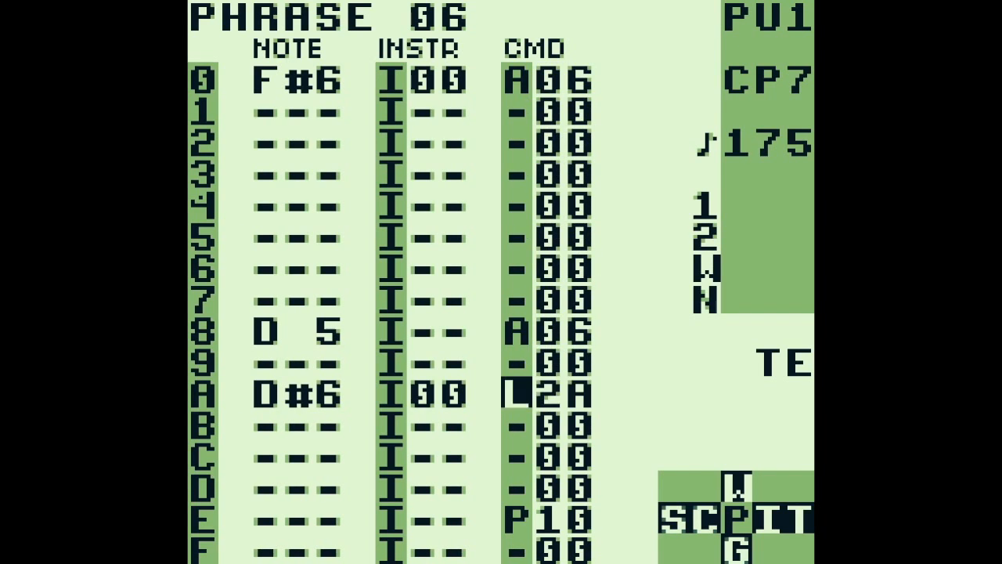
pyautogui.press('Left')
pyautogui.press('Left')
pyautogui.press('s')
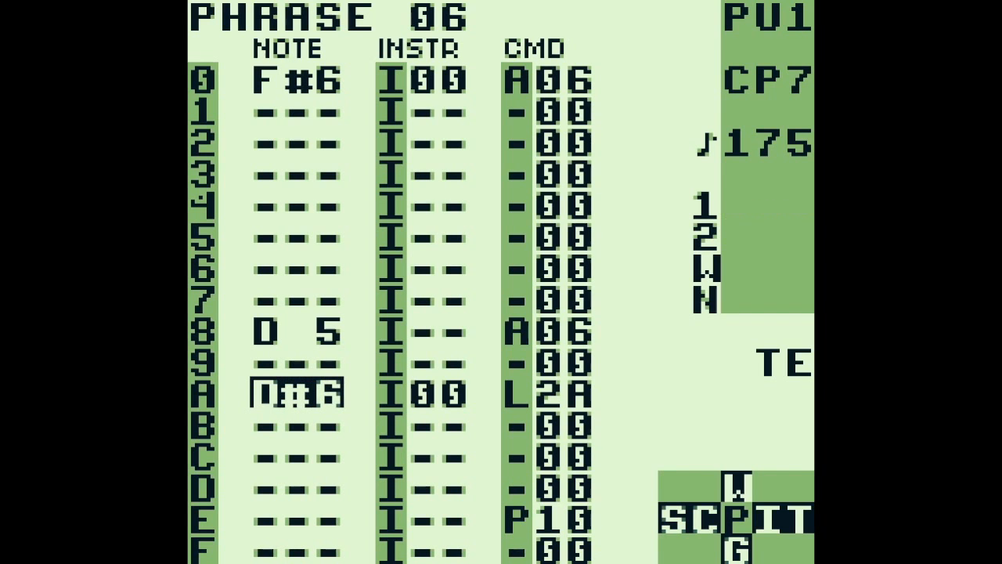
# Return to chain 01, switch over to the PU2 channel and open phrase 40 at its first note
pyautogui.hotkey('shift', 'Left')
pyautogui.press('Up')
pyautogui.press('Up')
pyautogui.press('Up')
pyautogui.press('Up')
pyautogui.press('Up')
pyautogui.press('Up')
pyautogui.press('Up')
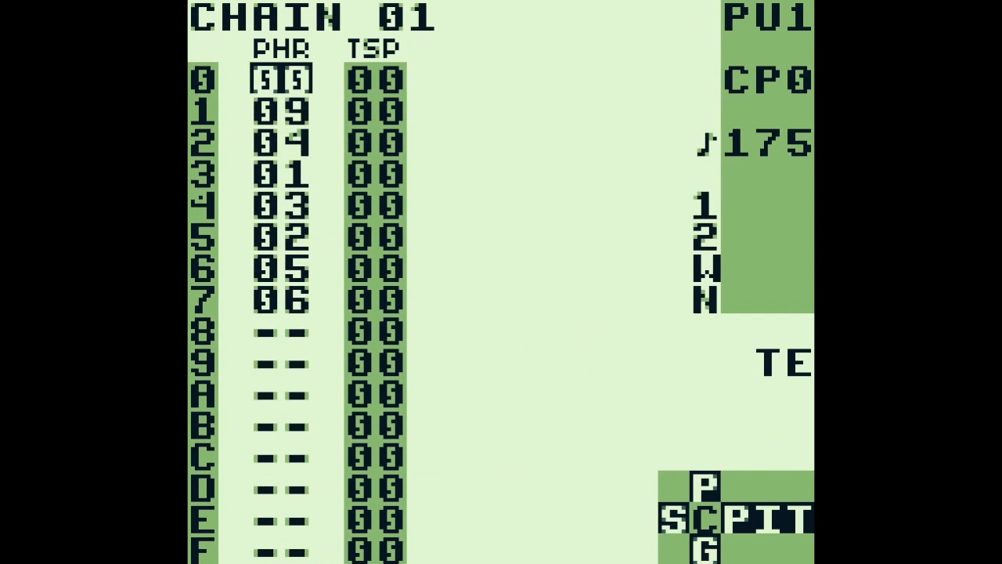
pyautogui.hotkey('a', 'Right')
pyautogui.hotkey('shift', 'Right')
pyautogui.press('Up')
pyautogui.press('Up')
pyautogui.press('Up')
pyautogui.press('Up')
pyautogui.press('Up')
pyautogui.press('Up')
pyautogui.press('Up')
pyautogui.press('Up')
pyautogui.press('Up')
pyautogui.press('Up')
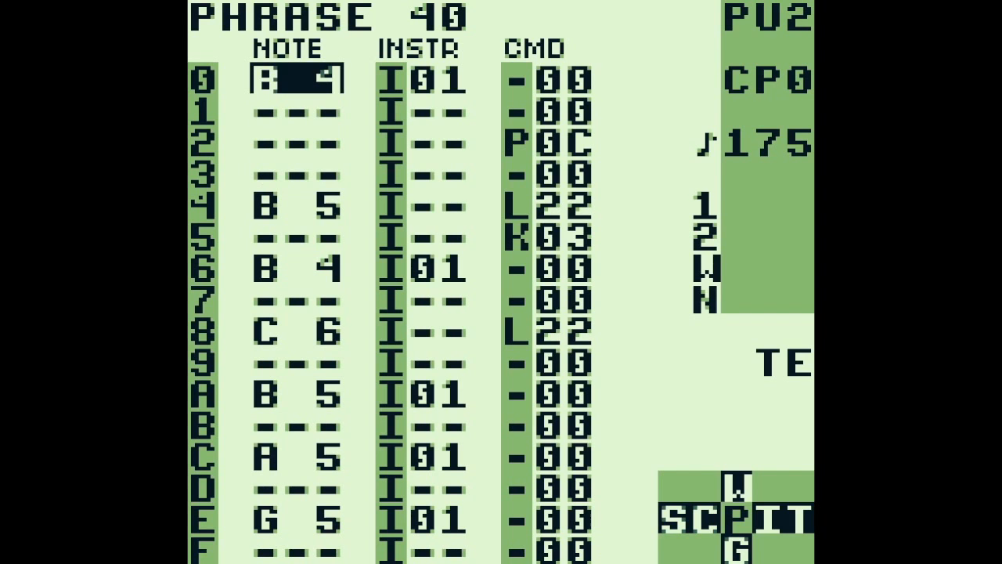
# Play phrase 40 on PU2, move on to phrase 42 of the chain and stop playback
pyautogui.press('Return')
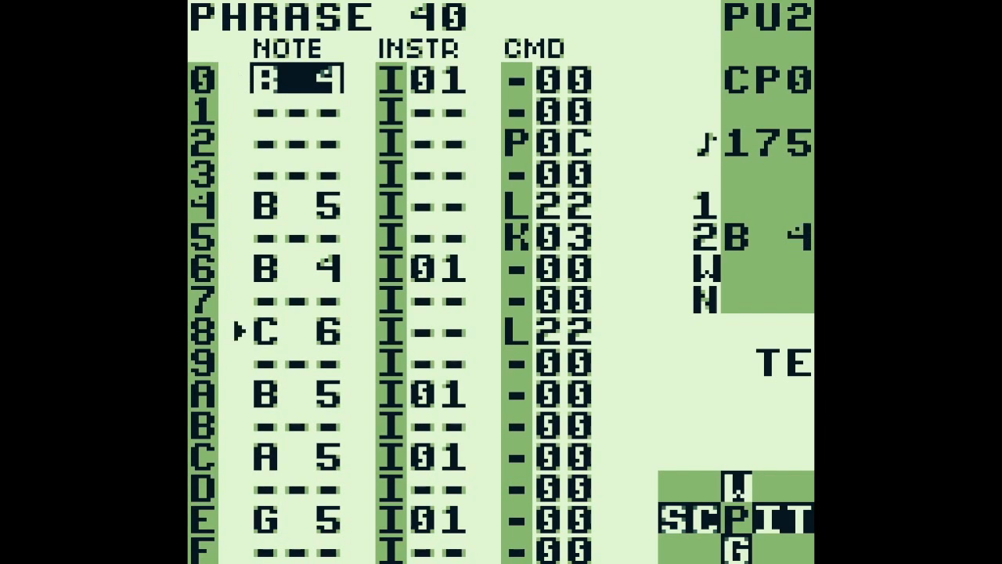
pyautogui.hotkey('a', 'Down')
pyautogui.hotkey('a', 'Down')
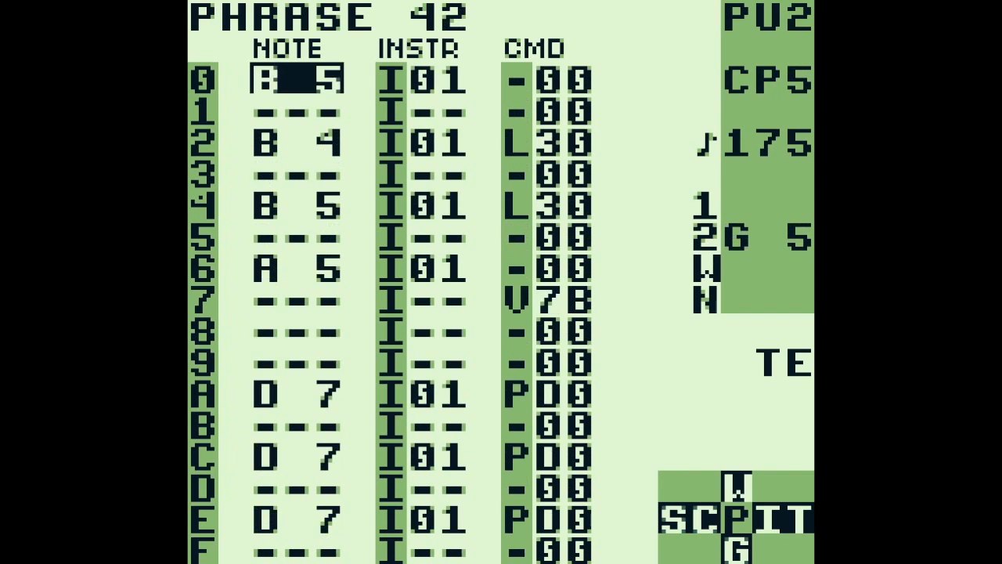
pyautogui.press('Return')
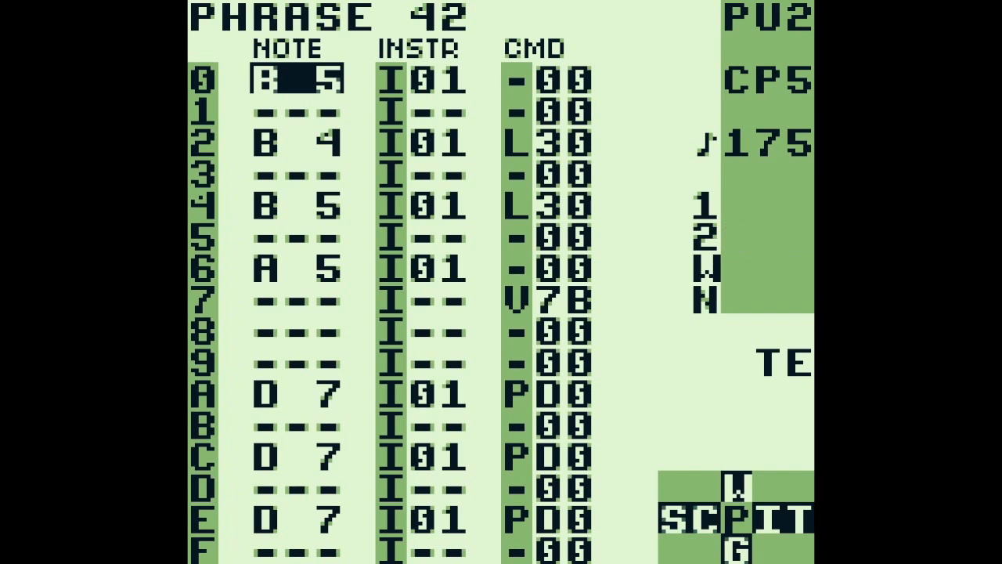
# Go to the D 7 note on row A of phrase 42 and compare it with the same row of PU1 phrase 02
pyautogui.press('Down')
pyautogui.press('Down')
pyautogui.press('Down')
pyautogui.press('Down')
pyautogui.press('Down')
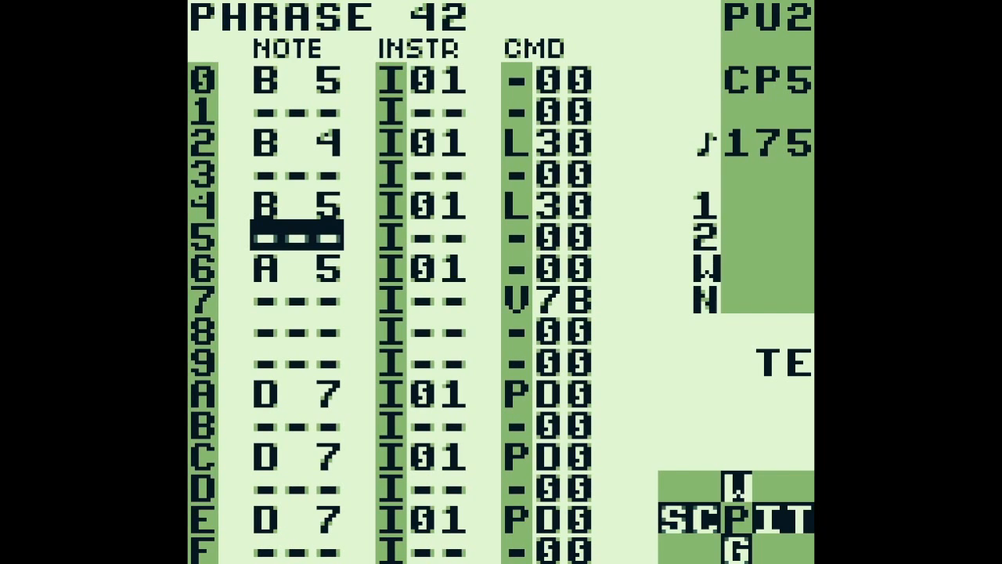
pyautogui.press('Down')
pyautogui.press('Down')
pyautogui.press('Down')
pyautogui.press('Down')
pyautogui.press('Down')
pyautogui.hotkey('z', 'Left')
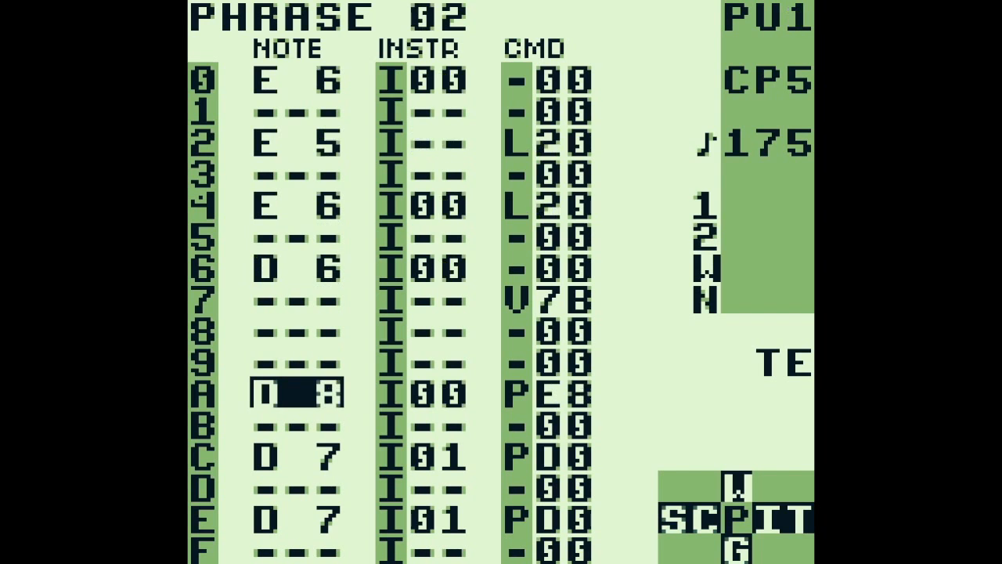
pyautogui.hotkey('z', 'Right')
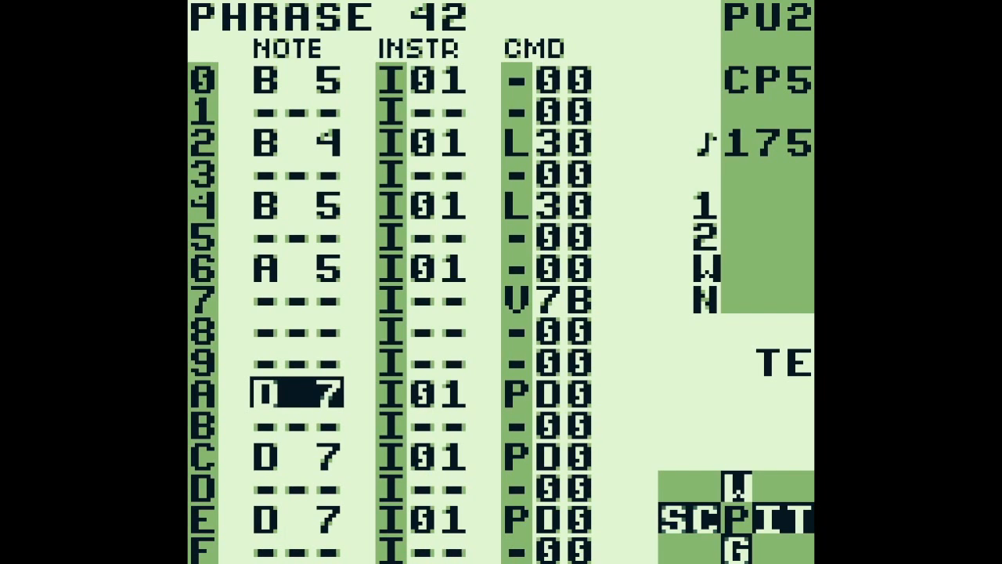
# Go down to row E of phrase 42 and audition its D 7 note
pyautogui.press('Down')
pyautogui.press('Down')
pyautogui.press('Down')
pyautogui.press('Up')
pyautogui.press('Down')
pyautogui.press('Down')
pyautogui.press('Down')
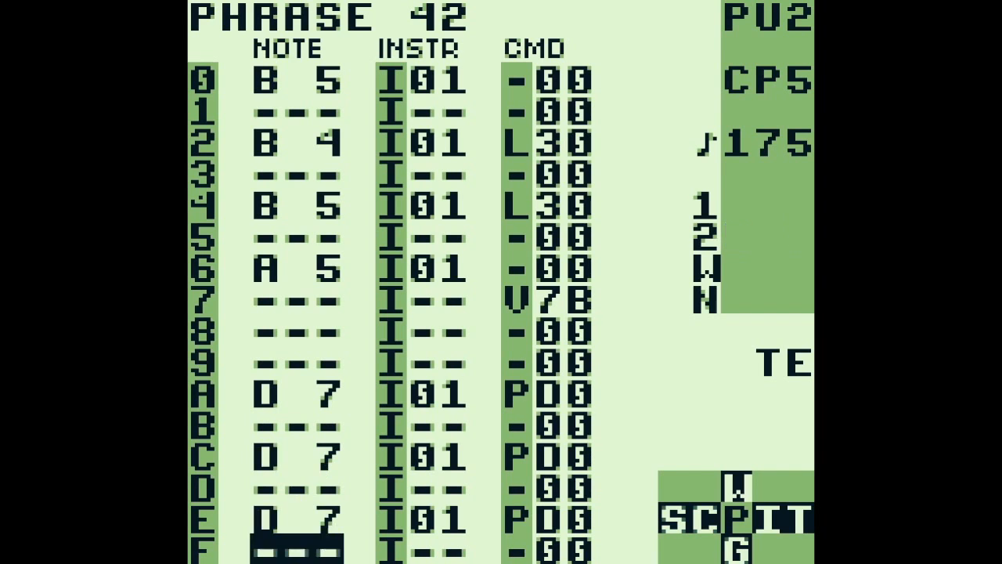
pyautogui.press('z')
pyautogui.hotkey('x', 'z')
pyautogui.press('Up')
pyautogui.press('z')
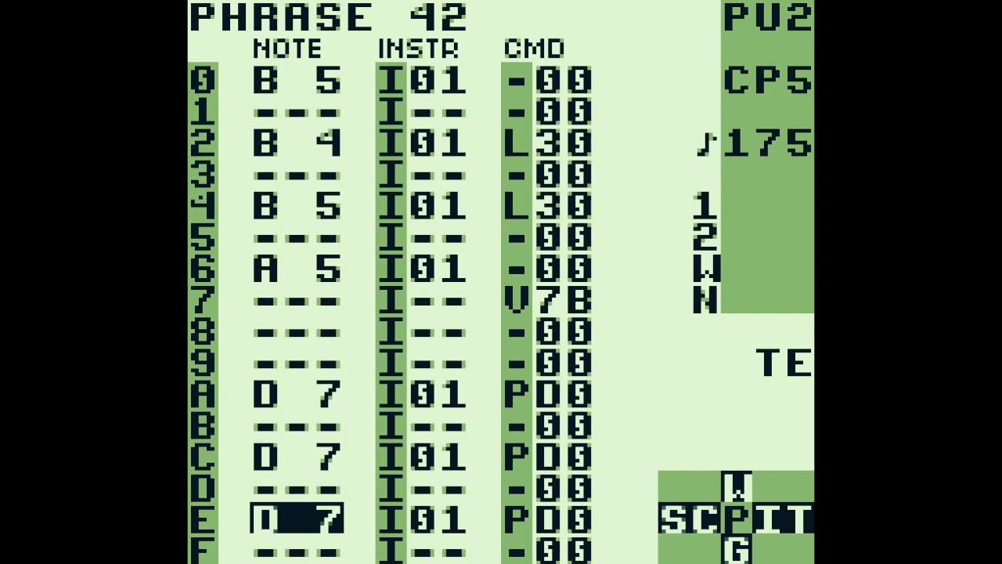
# Switch to PU1 phrase 02 and audition the D 8 notes on rows E, C and A
pyautogui.hotkey('x', 'Left')
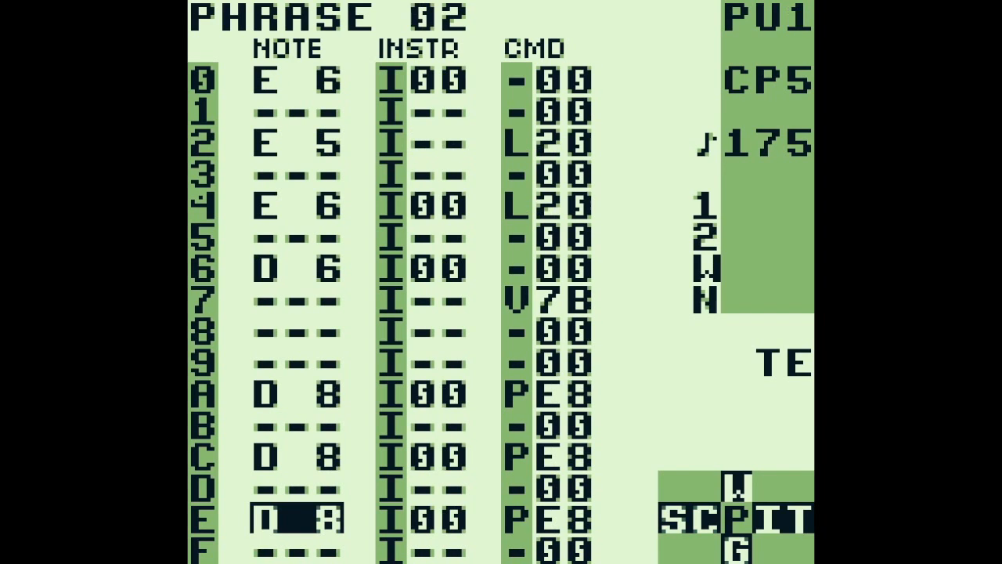
pyautogui.press('z')
pyautogui.press('Up')
pyautogui.press('Up')
pyautogui.press('z')
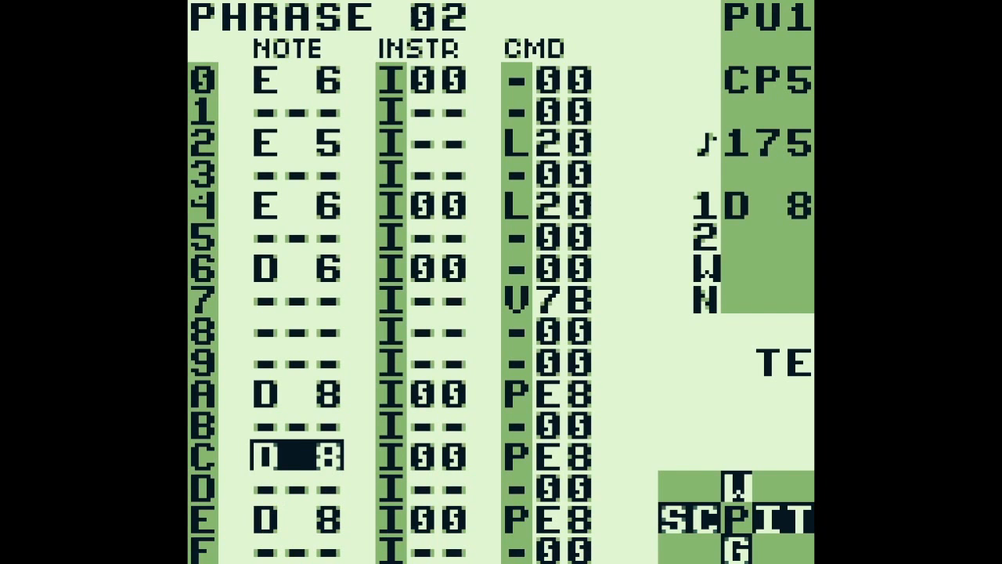
pyautogui.press('Up')
pyautogui.press('Up')
pyautogui.press('z')
# Examine the P command and its value on row A of phrase 02
pyautogui.press('Right')
pyautogui.press('Right')
pyautogui.press('Right')
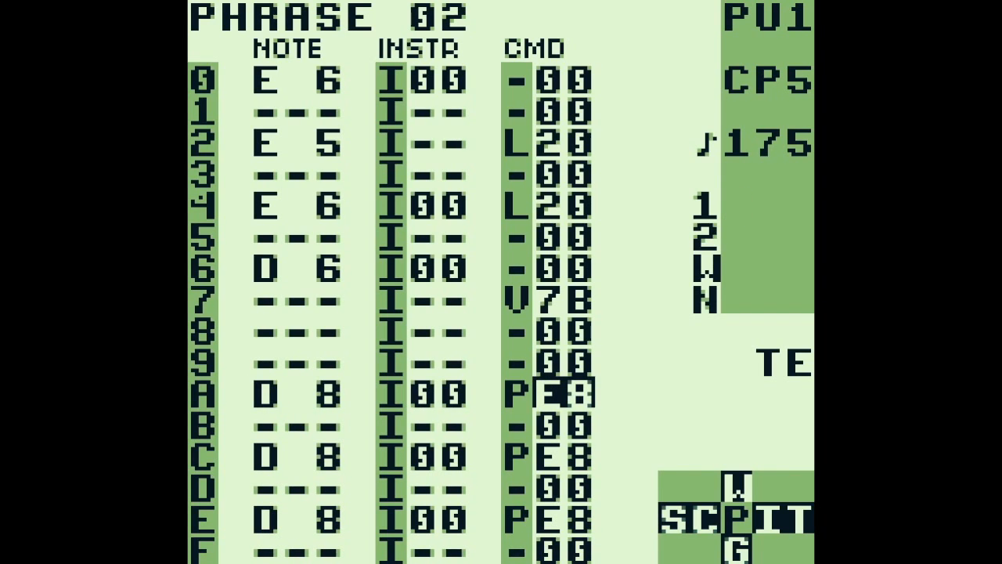
pyautogui.press('Left')
pyautogui.press('Right')
# Return to PU2 phrase 42, play it together with all the other channels and stop playback
pyautogui.hotkey('x', 'Right')
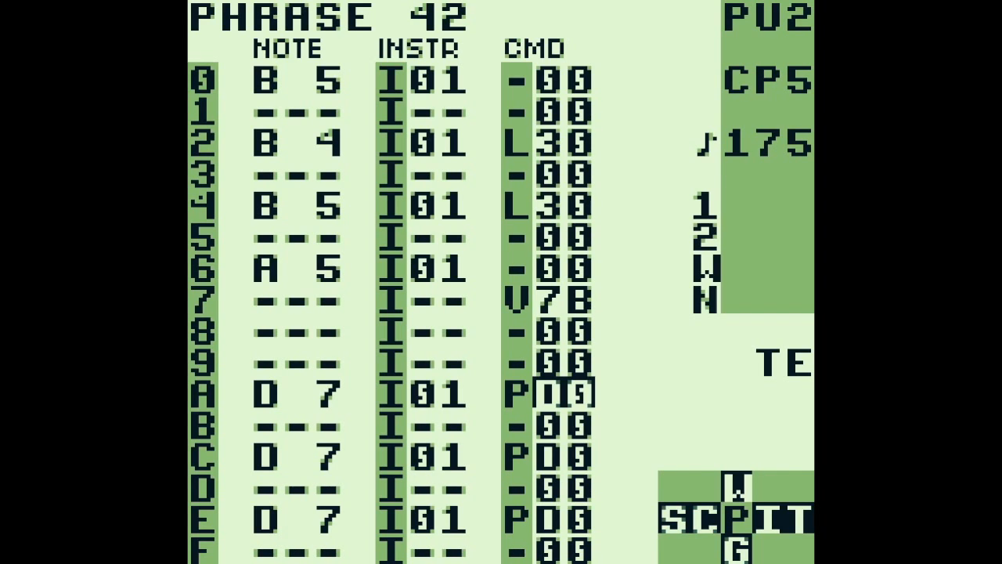
pyautogui.press('Return')
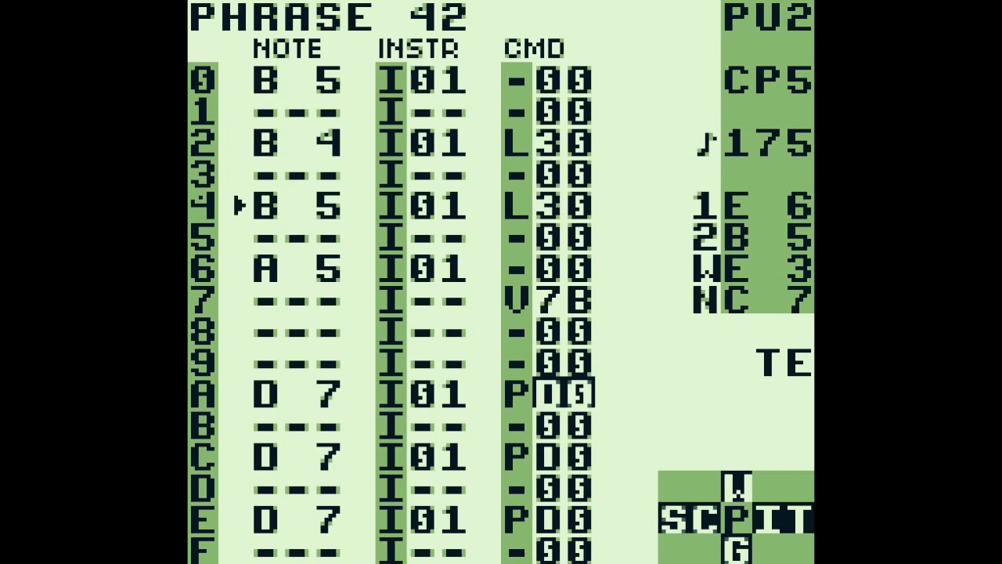
pyautogui.press('Return')
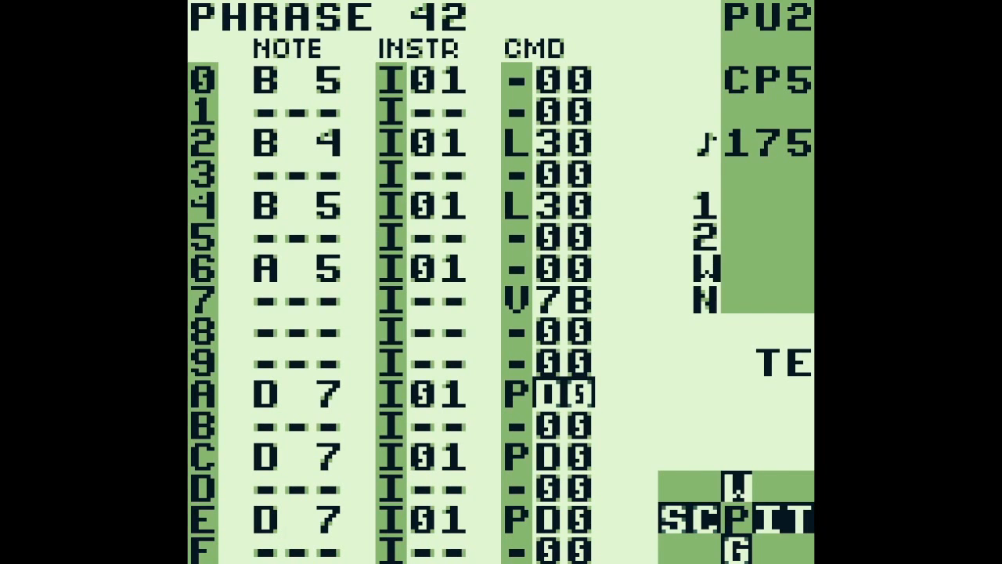
# Go back to the song screen, move to row 02 and play the song from there, ending on the NOI column
pyautogui.hotkey('shift', 'Left')
pyautogui.hotkey('shift', 'Left')
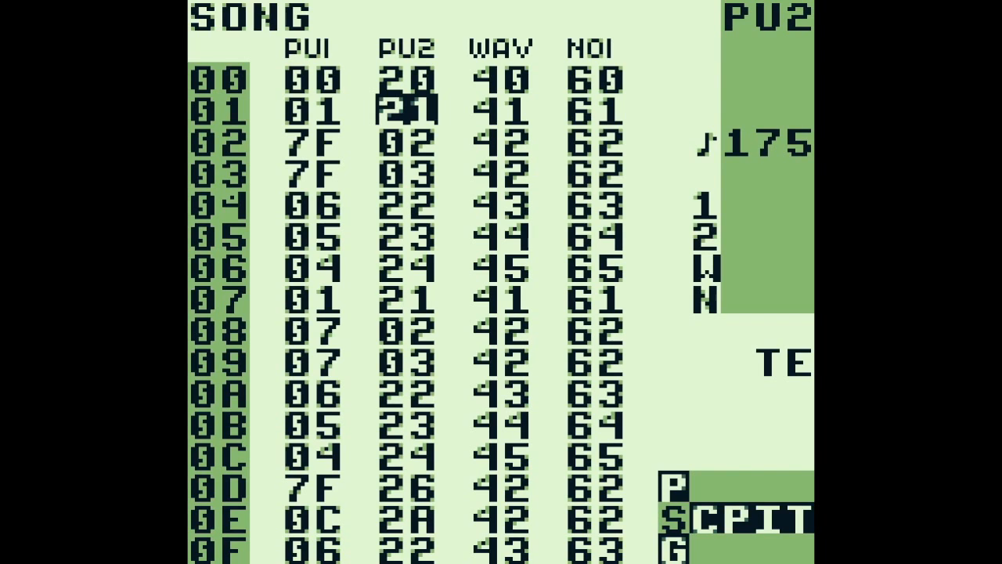
pyautogui.press('Down')
pyautogui.press('Return')
pyautogui.press('Return')
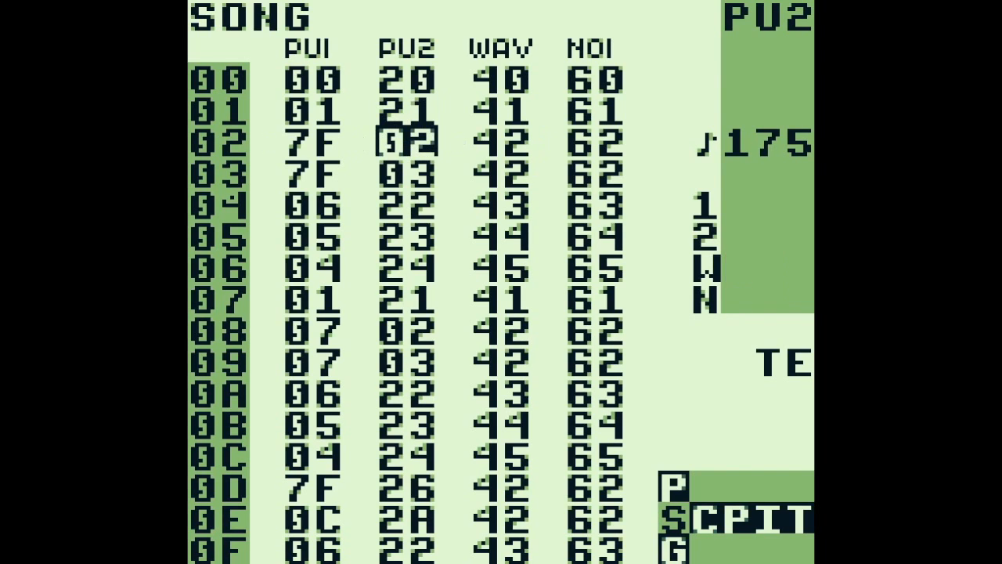
pyautogui.press('Right')
pyautogui.press('Right')
pyautogui.press('Return')
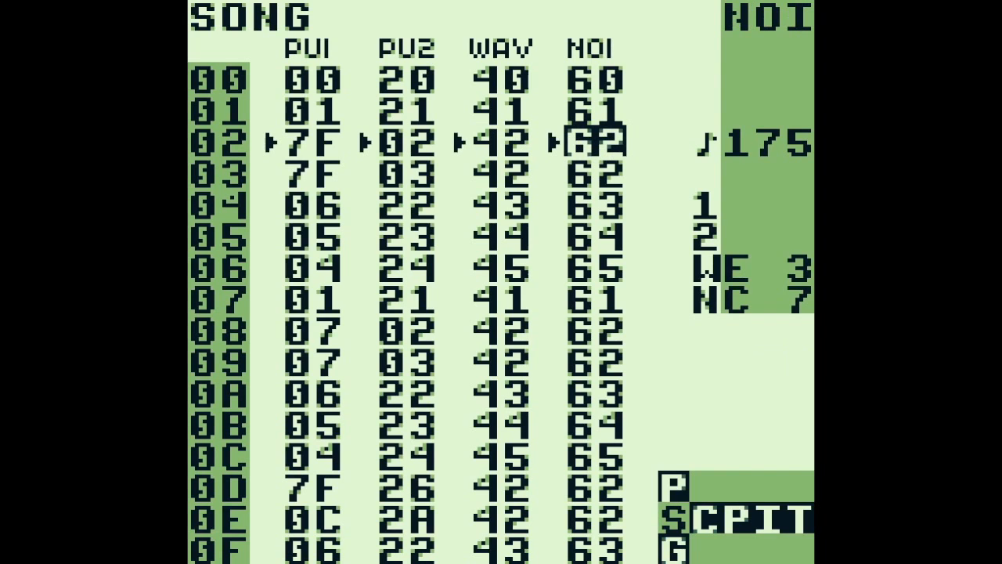
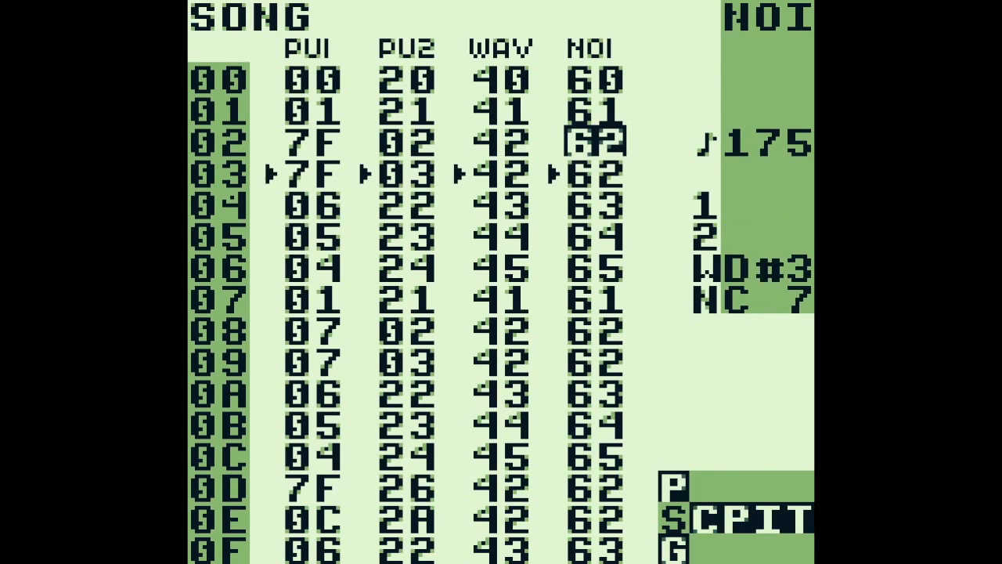
# Stop the song and open the WAV channel's chain 42 on its first phrase, 86
pyautogui.press('Return')
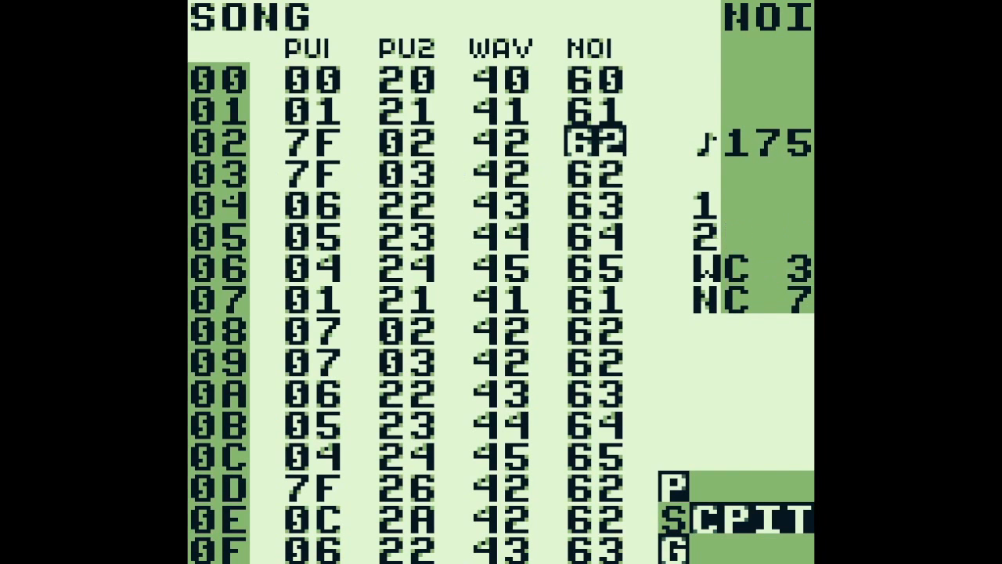
pyautogui.press('Left')
pyautogui.hotkey('shift', 'Right')
pyautogui.press('Up')
pyautogui.press('Up')
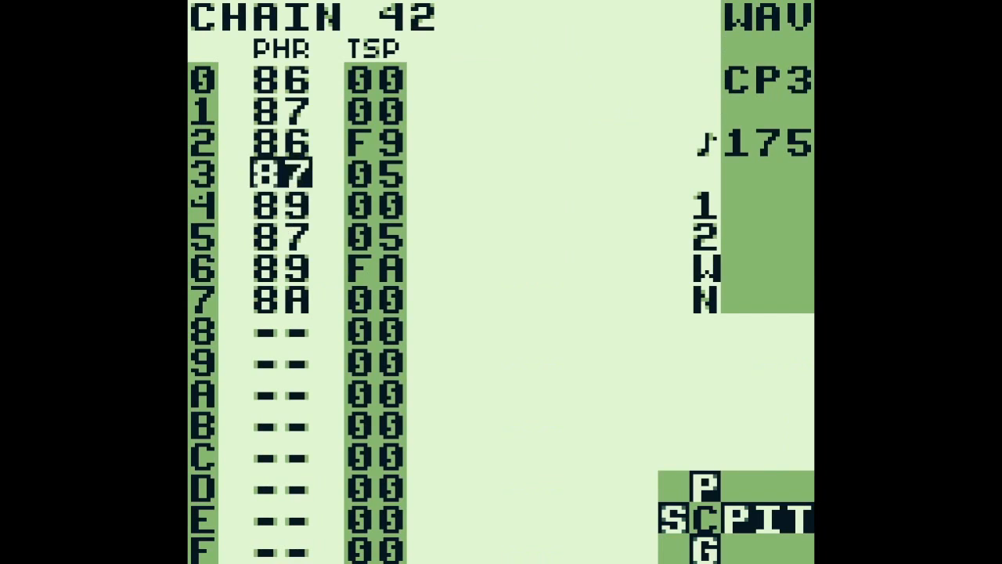
pyautogui.press('Up')
pyautogui.press('Up')
pyautogui.press('Up')
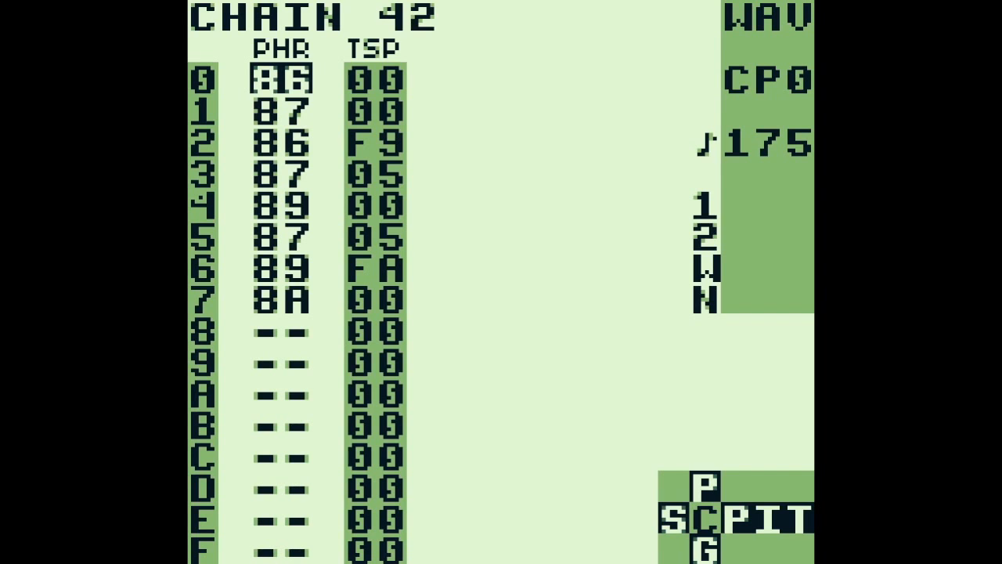
# Follow WAV chain 42 through to phrase 8A, examine that phrase's notes and L commands, and return to the chain
pyautogui.hotkey('shift', 'Right')
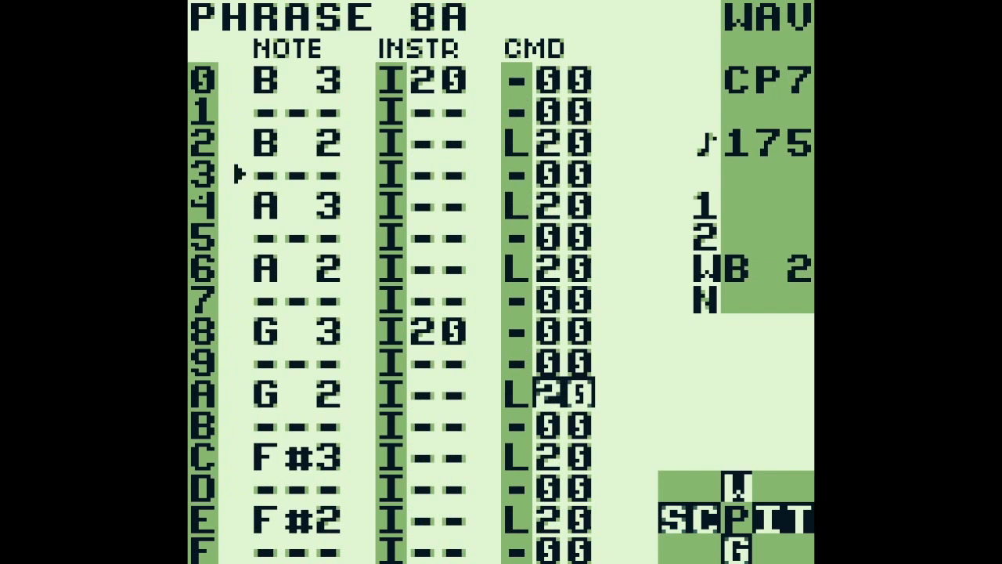
pyautogui.hotkey('shift', 'Left')
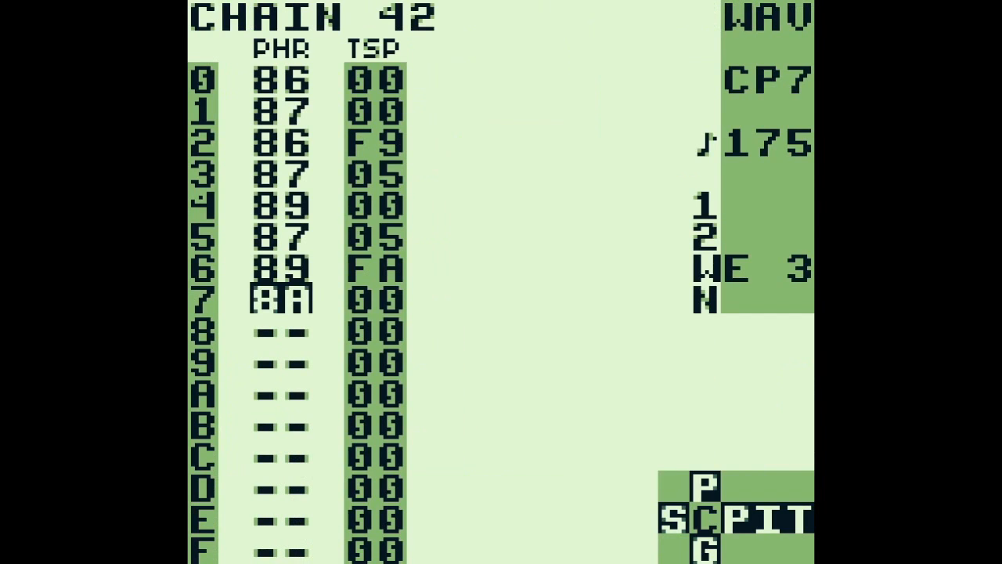
pyautogui.hotkey('shift', 'Right')
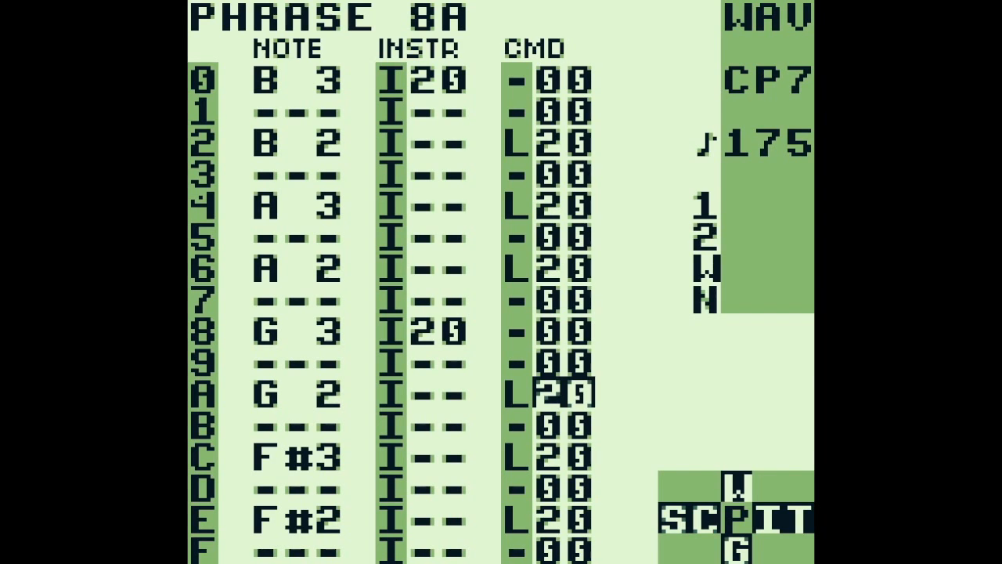
pyautogui.hotkey('shift', 'Left')
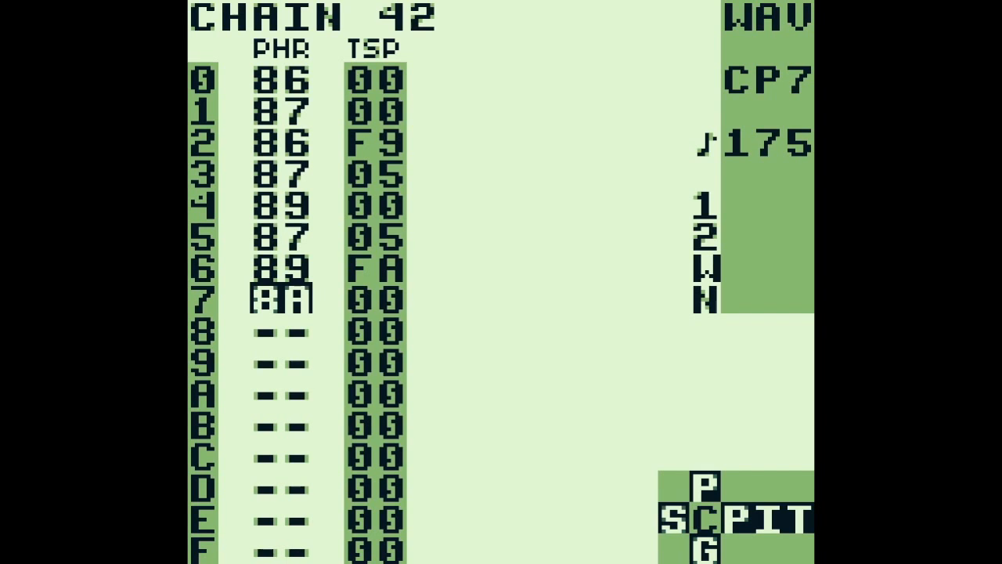
# Switch to the NOI channel's chain 62, play it from row 0 and follow its phrases through to C6
pyautogui.press('Up')
pyautogui.press('Up')
pyautogui.press('Up')
pyautogui.press('Up')
pyautogui.press('Up')
pyautogui.press('Up')
pyautogui.press('Up')
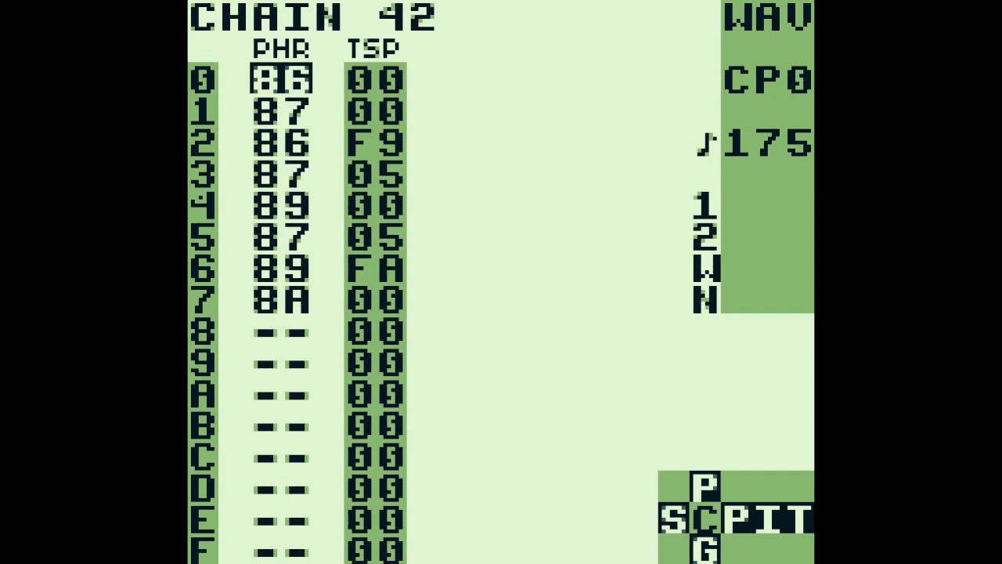
pyautogui.hotkey('z', 'Right')
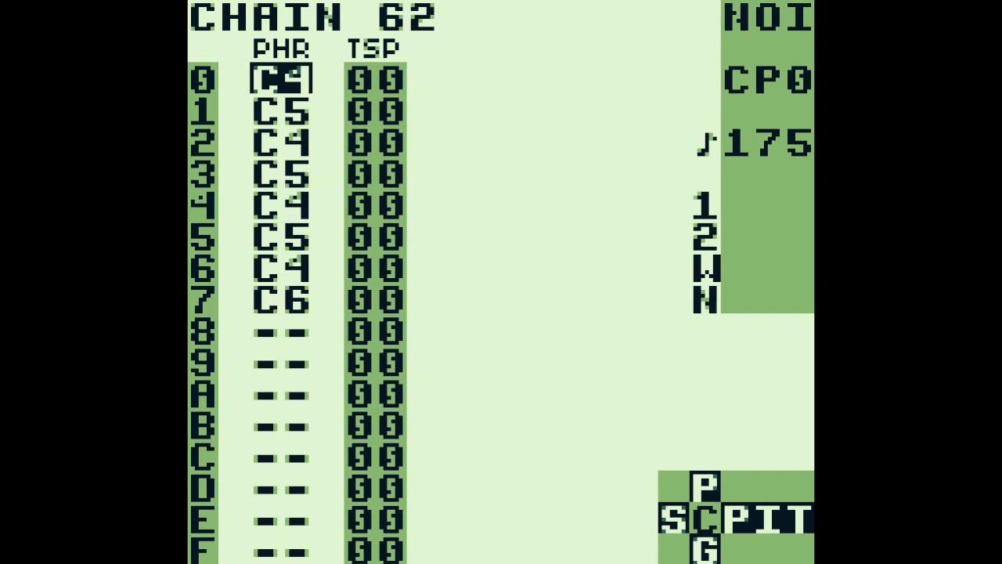
pyautogui.press('Return')
pyautogui.hotkey('shift', 'Right')
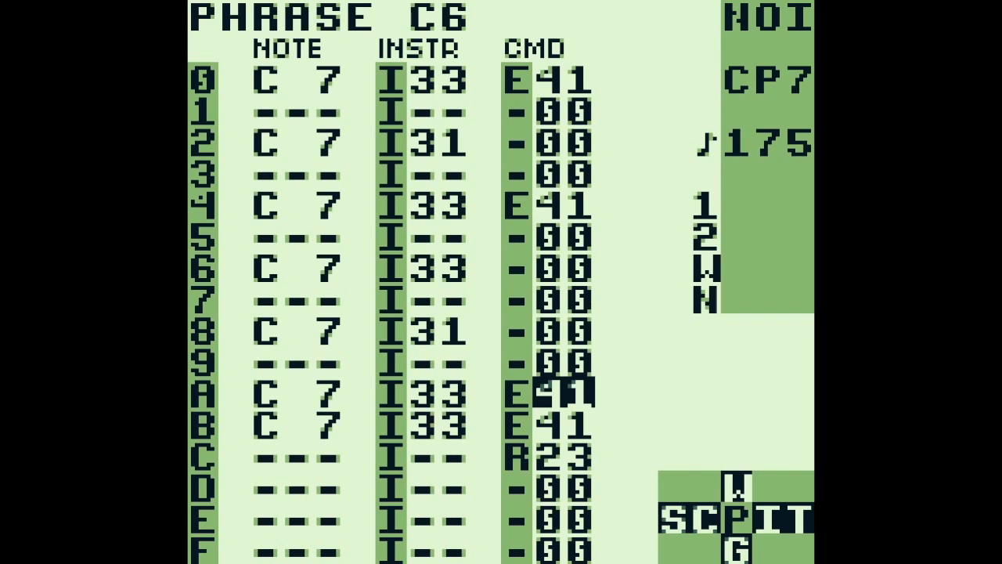
# Return to the song screen and open PU2 chain 03 from song row 03 on its first phrase
pyautogui.hotkey('shift', 'Left')
pyautogui.hotkey('shift', 'Left')
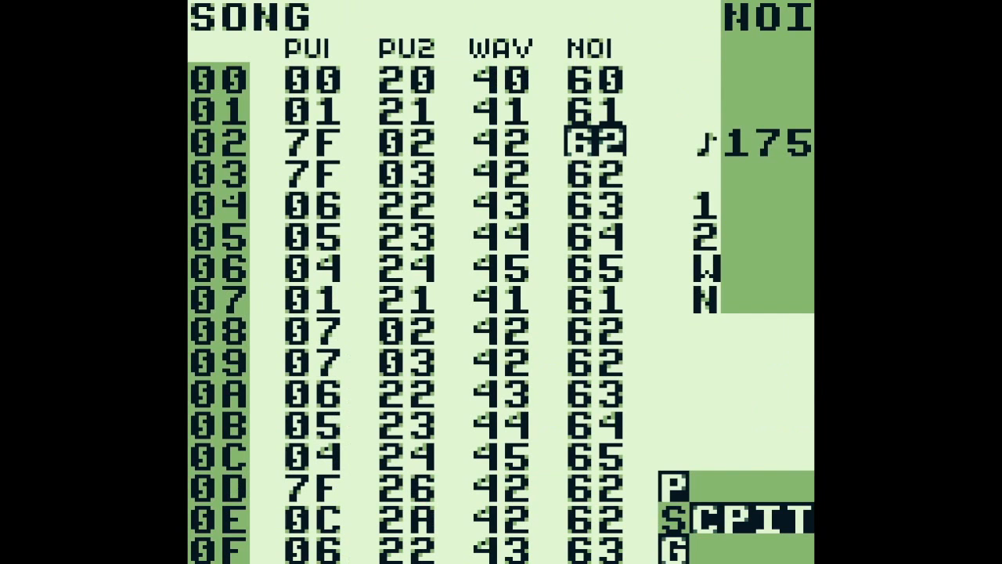
pyautogui.press('Left')
pyautogui.press('Left')
pyautogui.press('Down')
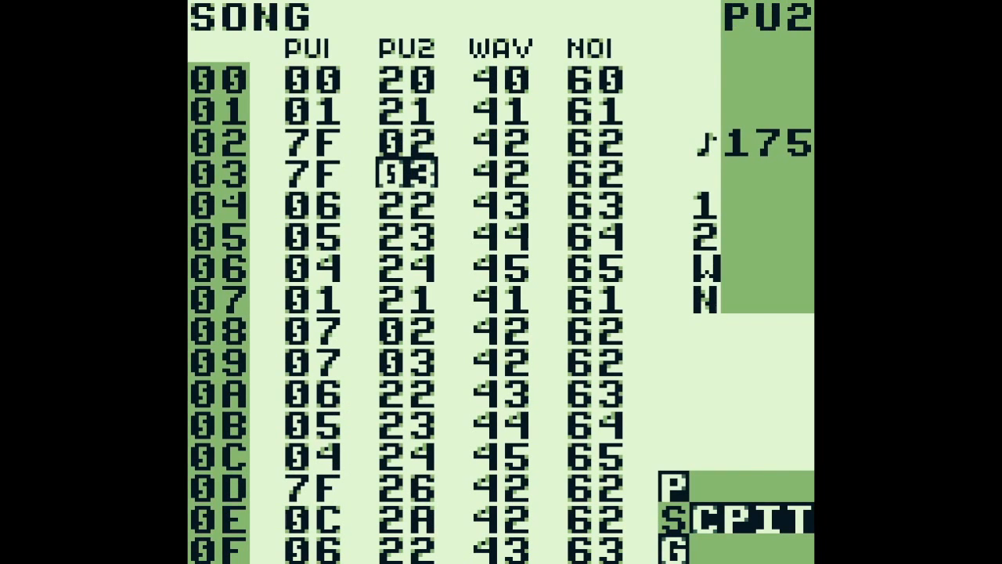
pyautogui.hotkey('shift', 'Right')
pyautogui.press('Up')
pyautogui.press('Up')
pyautogui.press('Up')
pyautogui.press('Up')
pyautogui.press('Up')
pyautogui.press('Up')
pyautogui.press('Up')
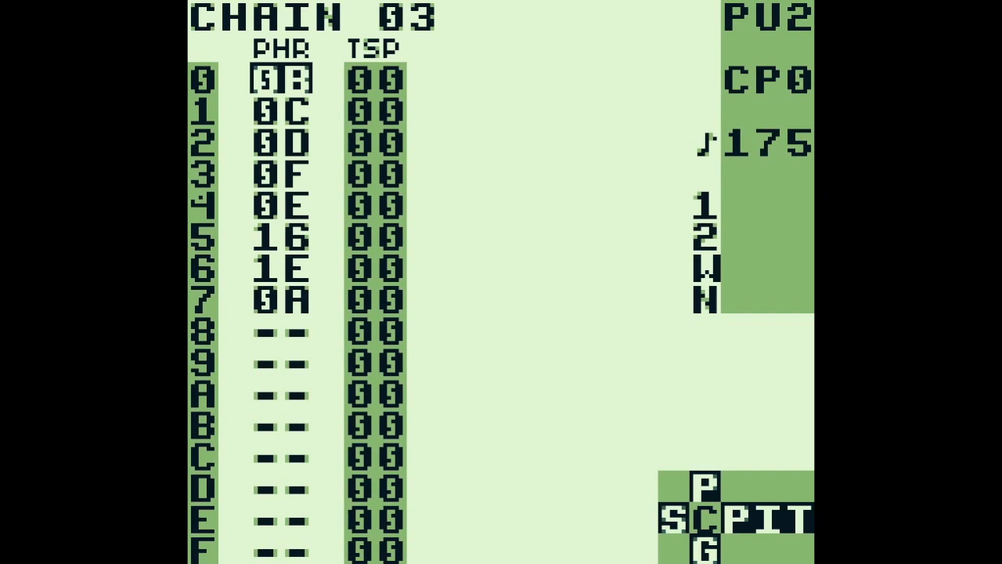
# Play PU2 chain 03 from row 0 while following its phrases through to 0A, and stop playback
pyautogui.press('Return')
pyautogui.hotkey('shift', 'Right')
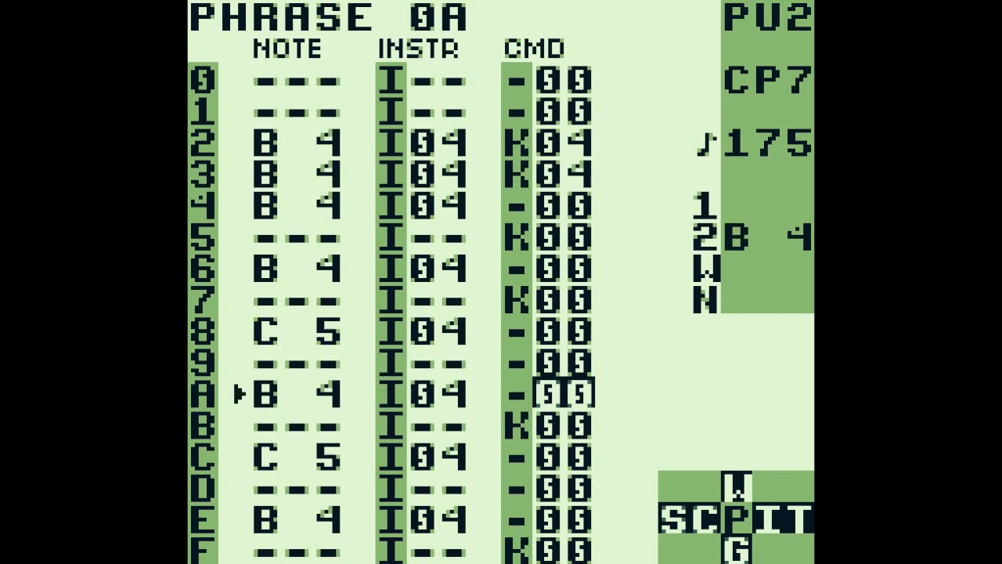
pyautogui.hotkey('shift', 'Left')
pyautogui.press('Return')
# Open phrase 0B from the start of PU2 chain 03
pyautogui.press('Up')
pyautogui.press('Up')
# Inspect instrument 04, used by the E 5 note on row 4, and open its table 07
pyautogui.press('Up')
pyautogui.press('Up')
pyautogui.press('Up')
pyautogui.press('Up')
pyautogui.press('Up')
pyautogui.hotkey('shift', 'Right')
pyautogui.press('Left')
pyautogui.press('Left')
pyautogui.press('Up')
pyautogui.press('Up')
pyautogui.press('Up')
pyautogui.press('Up')
pyautogui.press('Up')
pyautogui.press('Up')
pyautogui.press('Right')
pyautogui.hotkey('shift', 'Right')
pyautogui.press('Down')
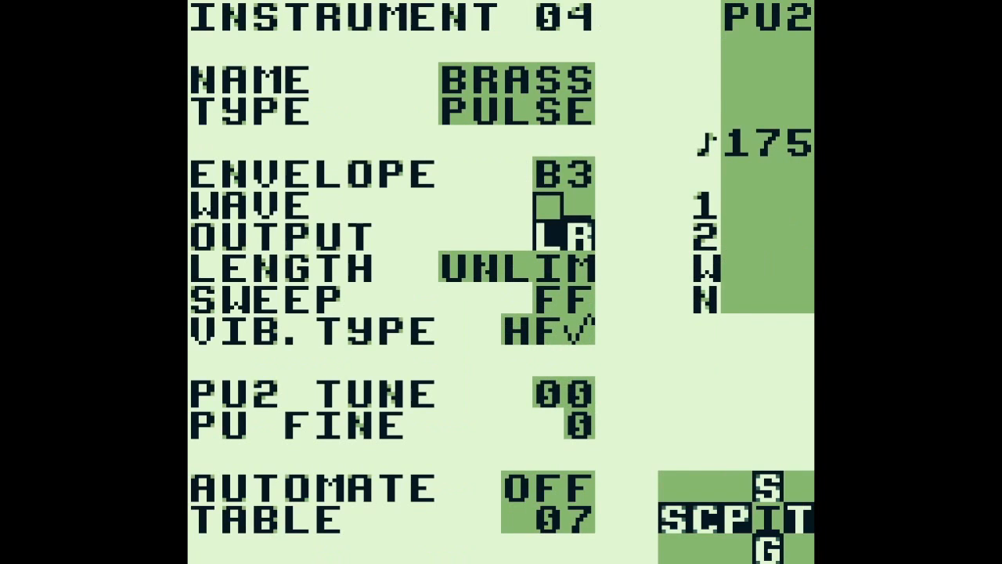
pyautogui.hotkey('shift', 'Right')
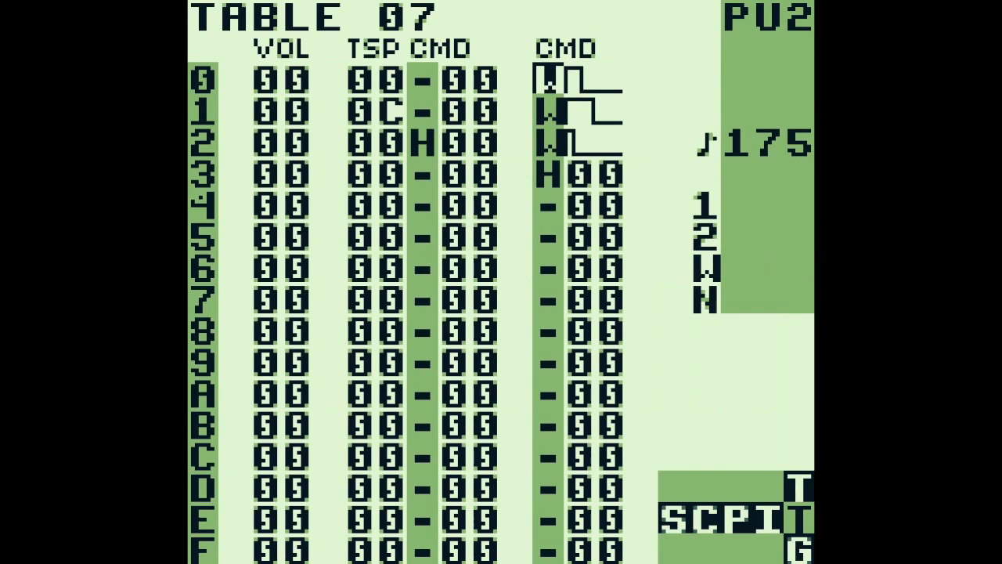
# Examine the transpose values on rows 0 and 1 of table 07 and the H command on row 2
pyautogui.press('Left')
pyautogui.press('Left')
pyautogui.press('Left')
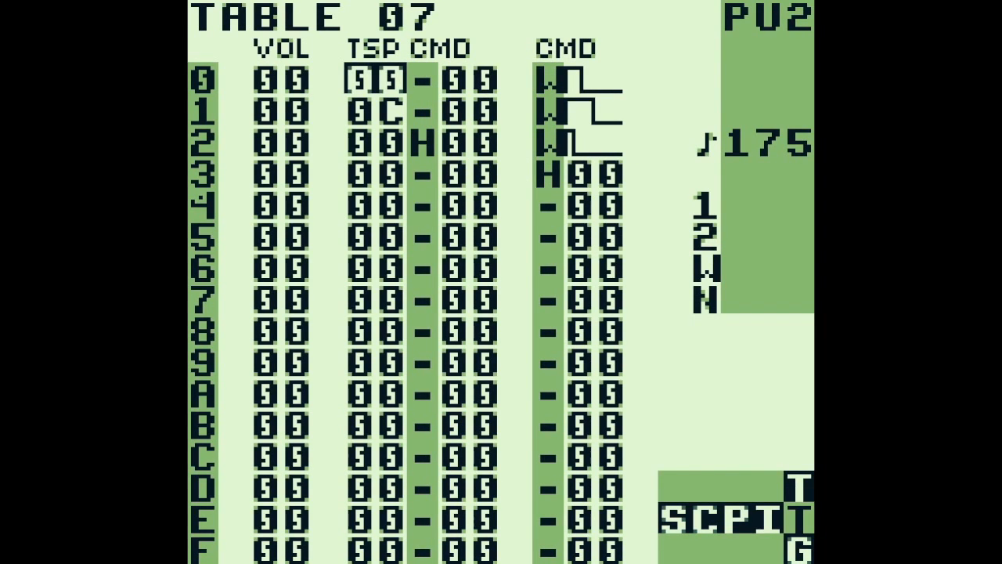
pyautogui.press('Down')
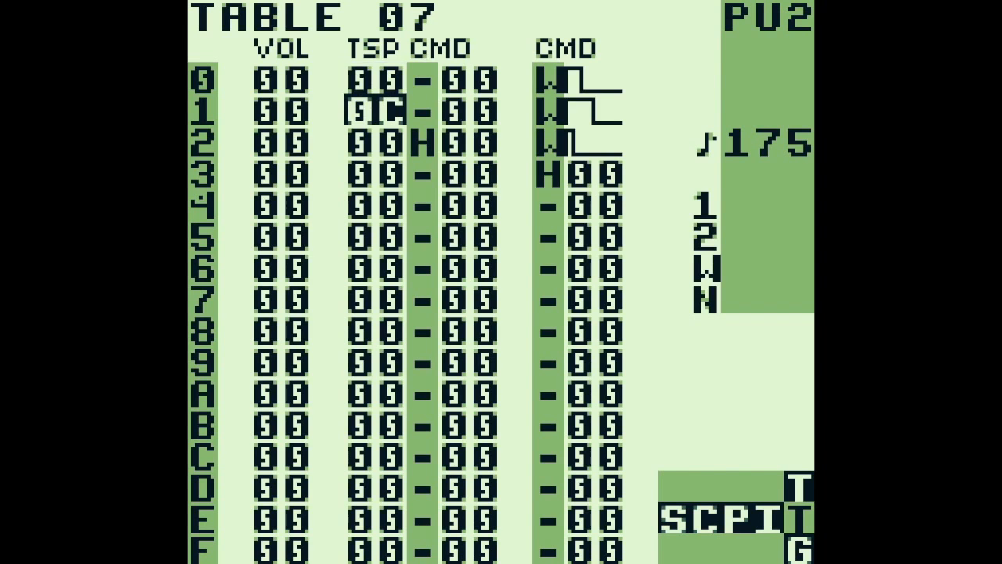
pyautogui.press('Down')
pyautogui.press('Right')
pyautogui.press('Up')
pyautogui.press('Up')
pyautogui.press('Down')
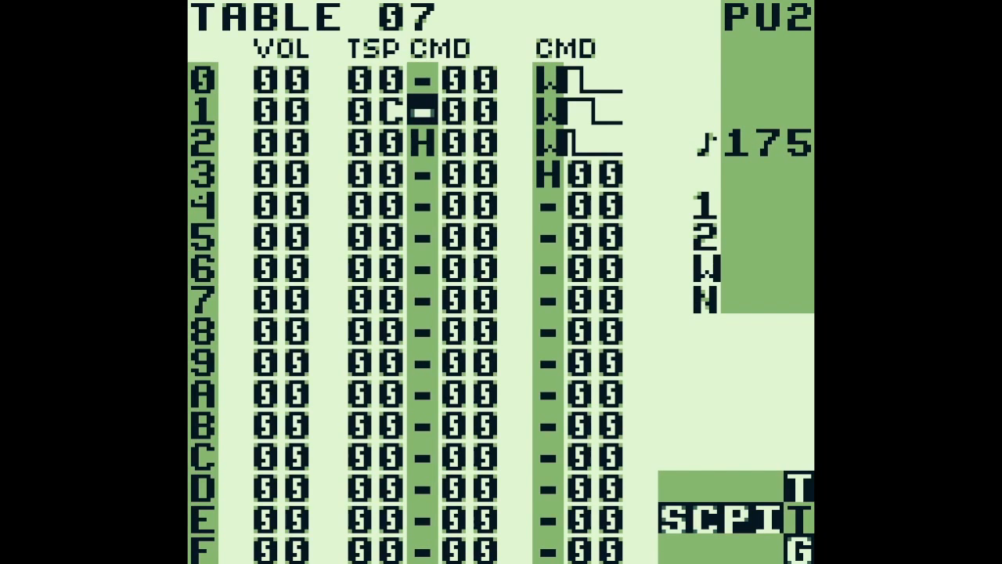
# Examine the W commands and their waveforms on rows 0 to 2 of table 07
pyautogui.press('Up')
pyautogui.press('Right')
pyautogui.press('Right')
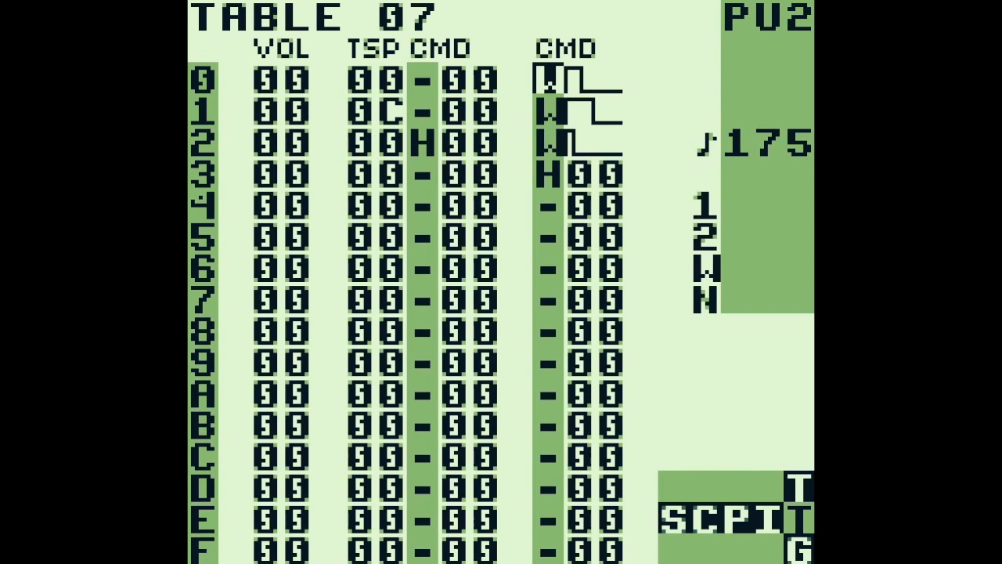
pyautogui.press('Right')
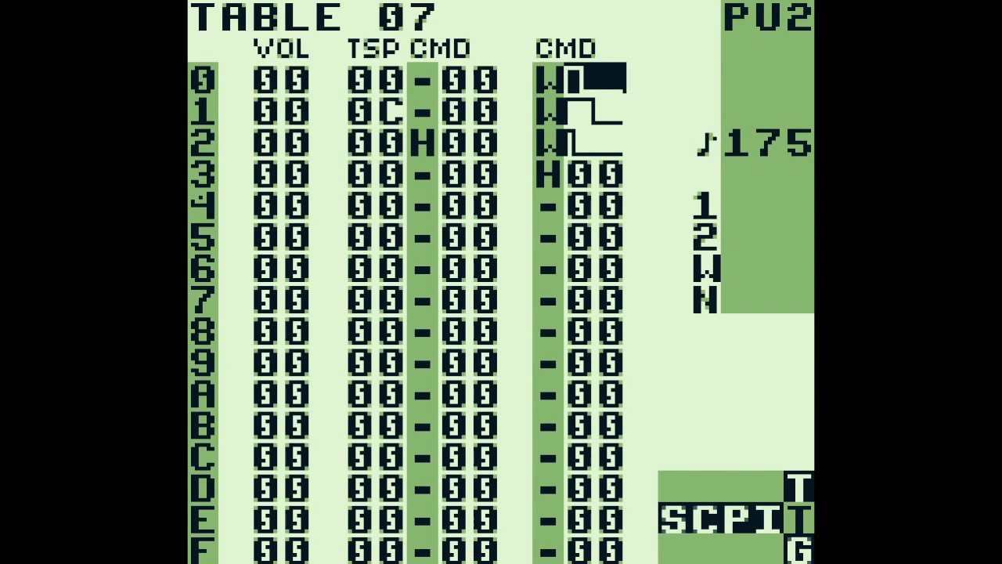
pyautogui.press('Down')
pyautogui.press('Down')
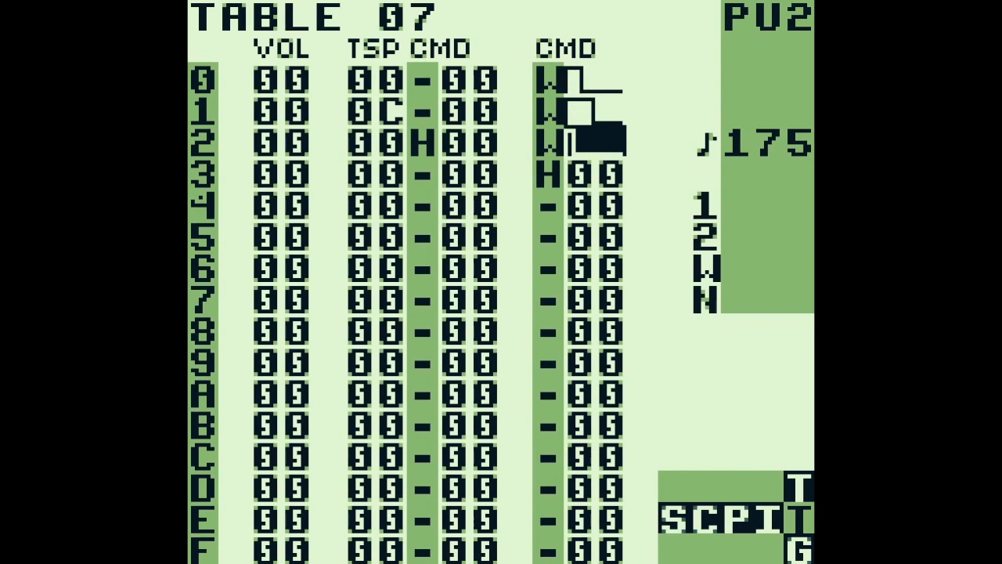
pyautogui.press('Up')
pyautogui.press('Up')
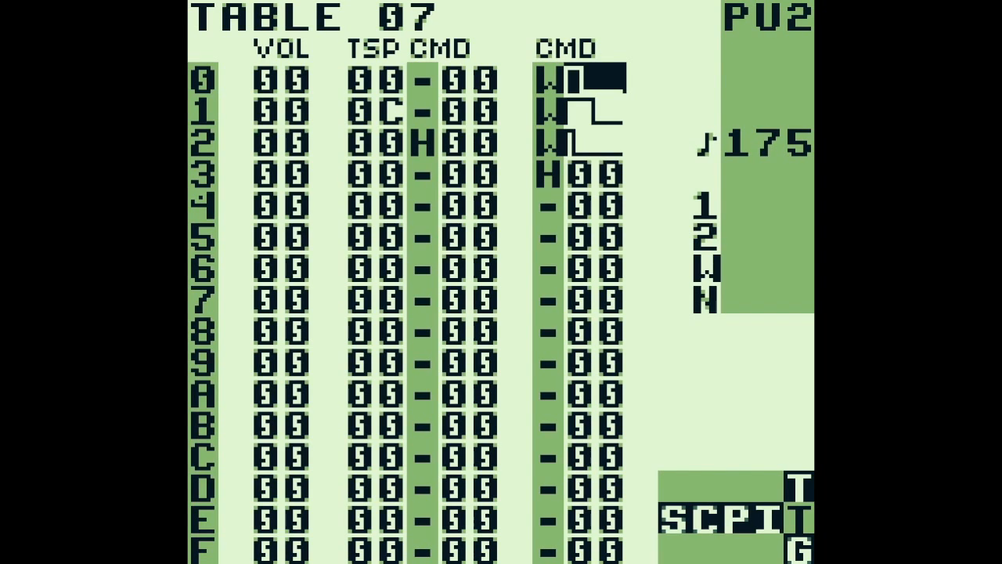
# Return to phrase 0B and examine the note, instrument and C command on row 4
pyautogui.hotkey('shift', 'Left')
pyautogui.hotkey('shift', 'Left')
pyautogui.press('Left')
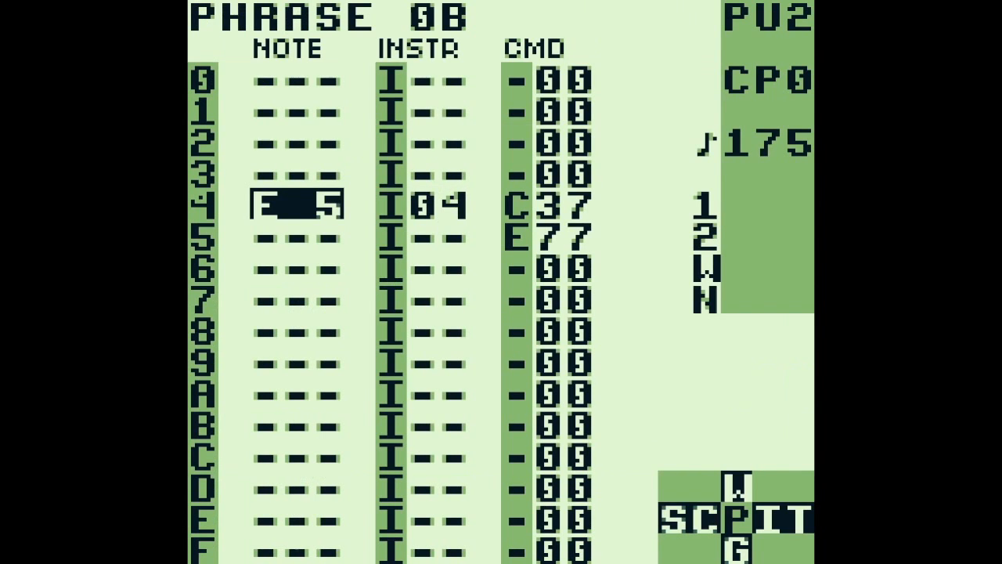
pyautogui.press('Right')
pyautogui.press('Right')
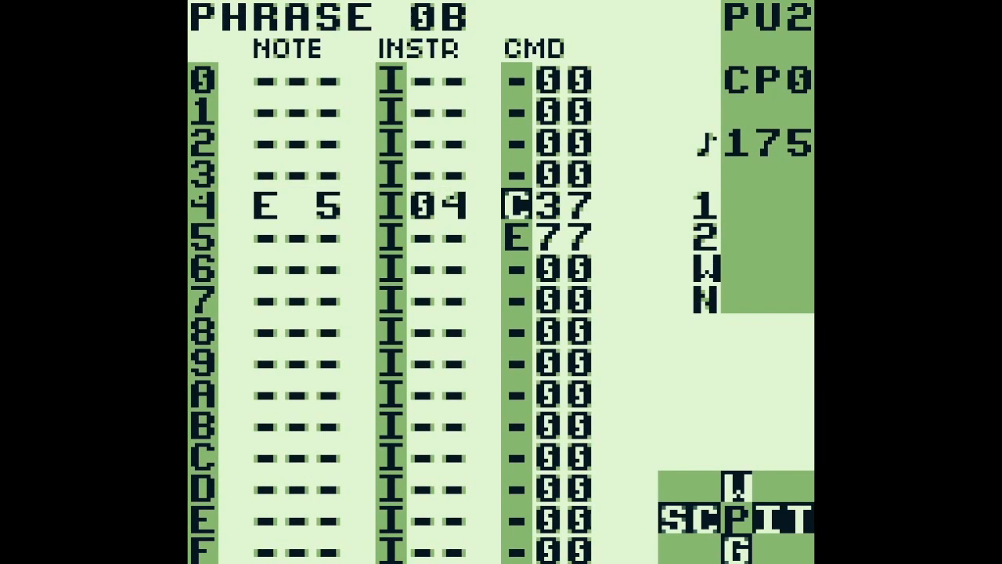
pyautogui.press('Right')
pyautogui.press('Left')
pyautogui.press('Left')
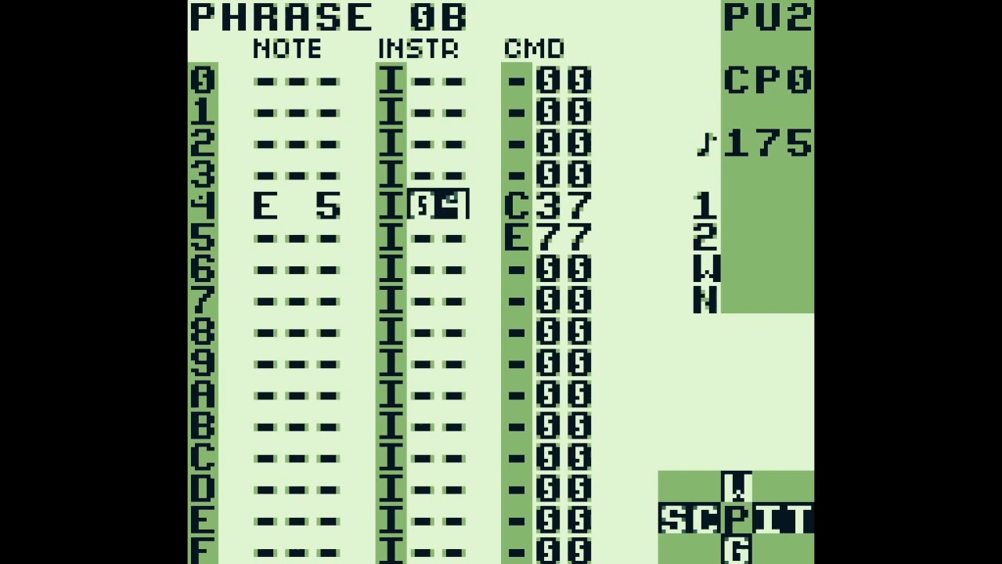
# Reopen table 07 and clear the transpose value on row 1 to 00
pyautogui.hotkey('shift', 'Right')
pyautogui.hotkey('shift', 'Right')
pyautogui.press('Left')
pyautogui.press('Left')
pyautogui.press('Left')
pyautogui.press('Left')
pyautogui.press('Down')
pyautogui.press('Up')
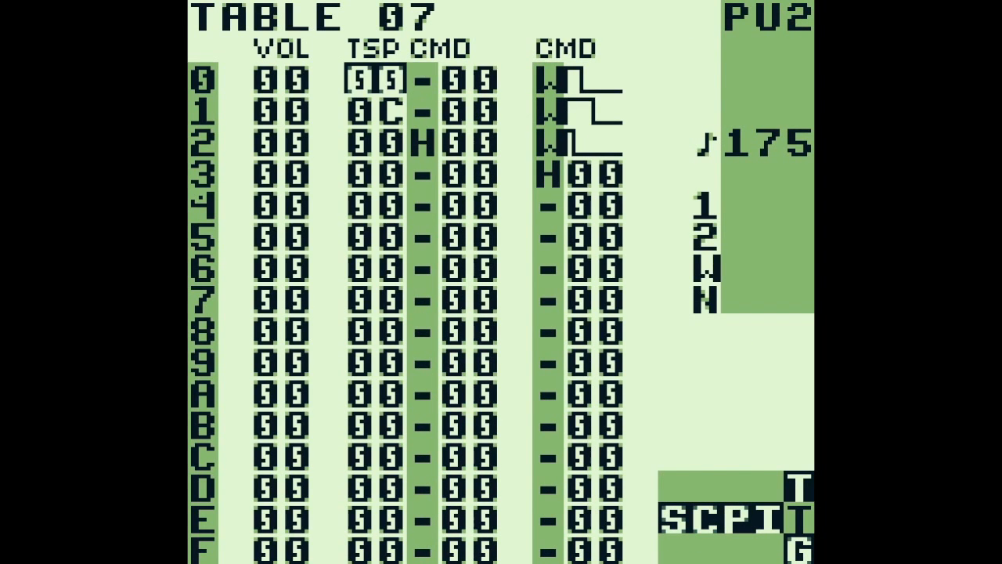
pyautogui.press('Down')
pyautogui.hotkey('a', 's')
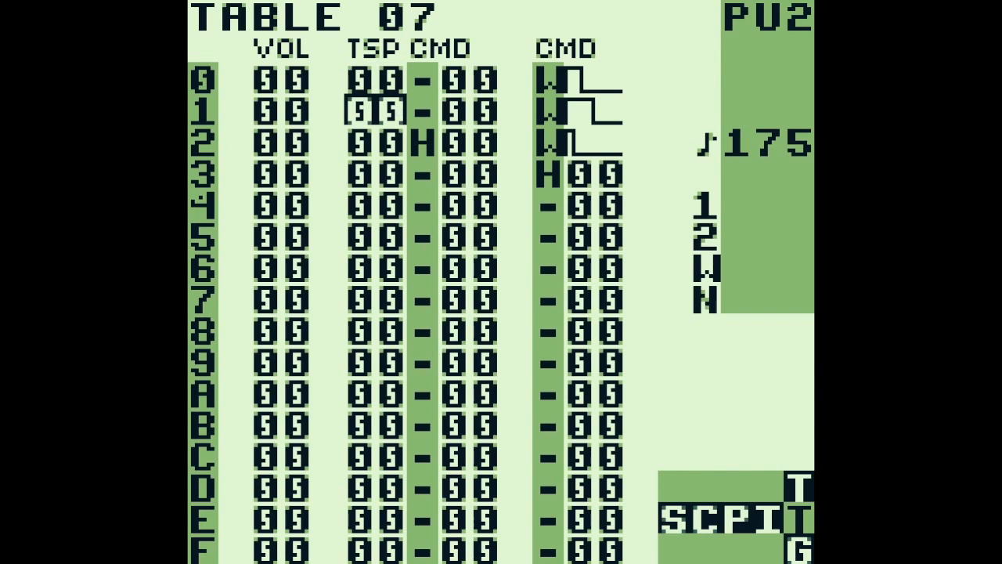
# Go back to phrase 0B and check the C 37 command attached to the E 5 note on row 4
pyautogui.hotkey('shift', 'Left')
pyautogui.hotkey('shift', 'Left')
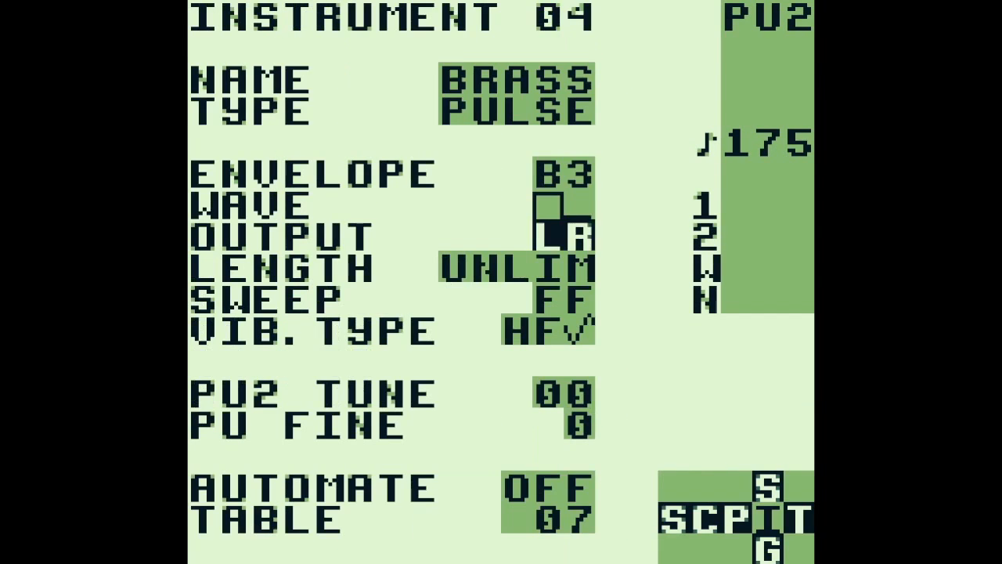
pyautogui.press('Left')
pyautogui.press('Right')
pyautogui.press('Right')
pyautogui.press('Right')
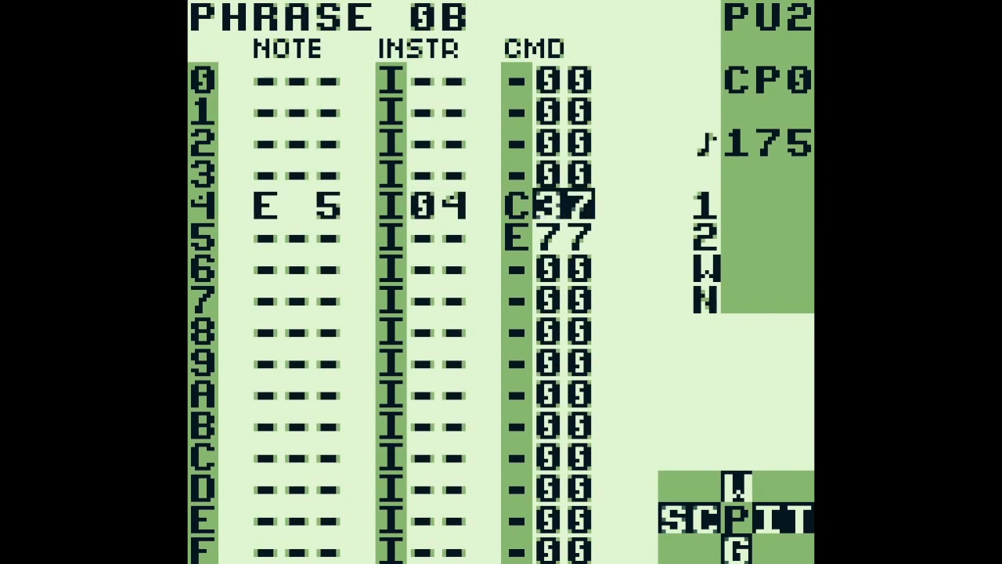
pyautogui.press('Left')
# Review the instrument number against the C command's value on row 4 of phrase 0B
pyautogui.press('Left')
pyautogui.press('Left')
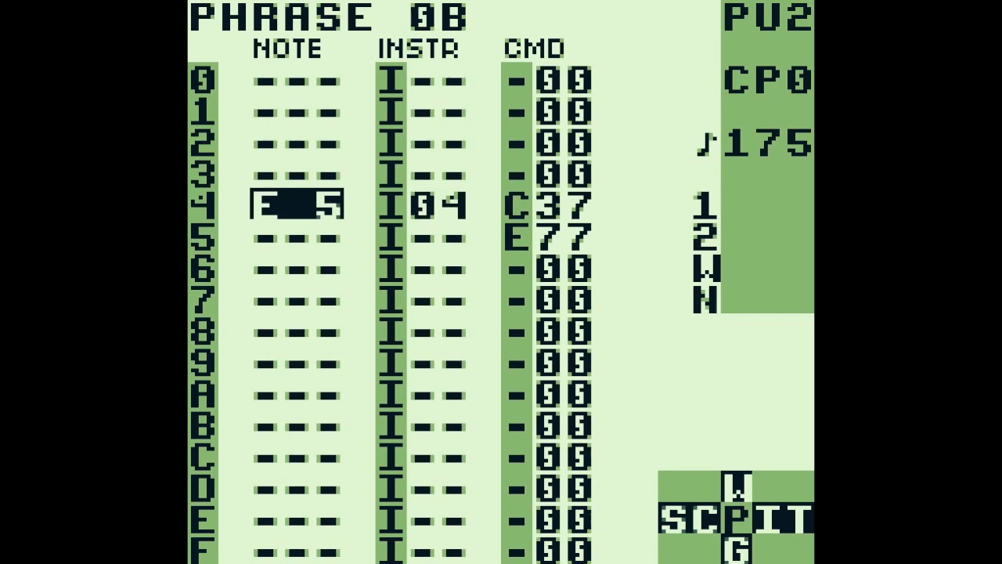
pyautogui.press('Right')
pyautogui.press('Right')
pyautogui.press('Left')
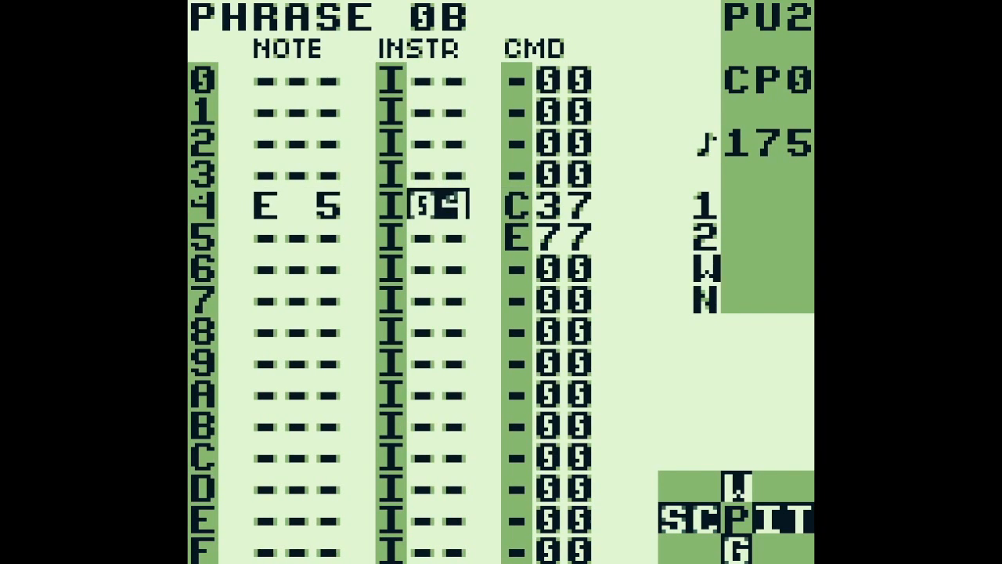
pyautogui.press('Left')
pyautogui.press('Right')
pyautogui.press('Right')
pyautogui.press('Right')
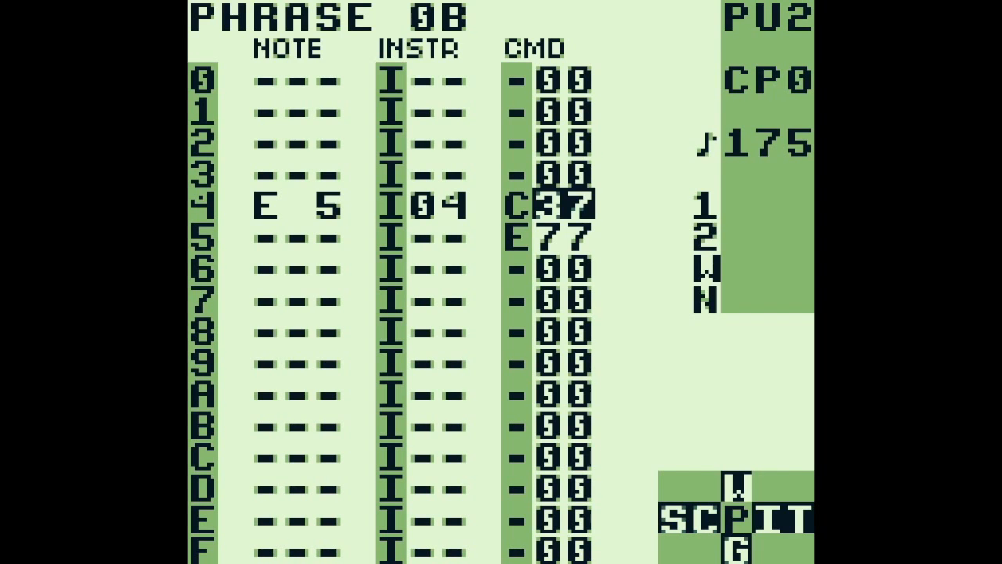
# Audition the E 5 note on row 4 of phrase 0B and reopen instrument 04's table 07
pyautogui.press('Left')
pyautogui.press('Left')
pyautogui.press('Left')
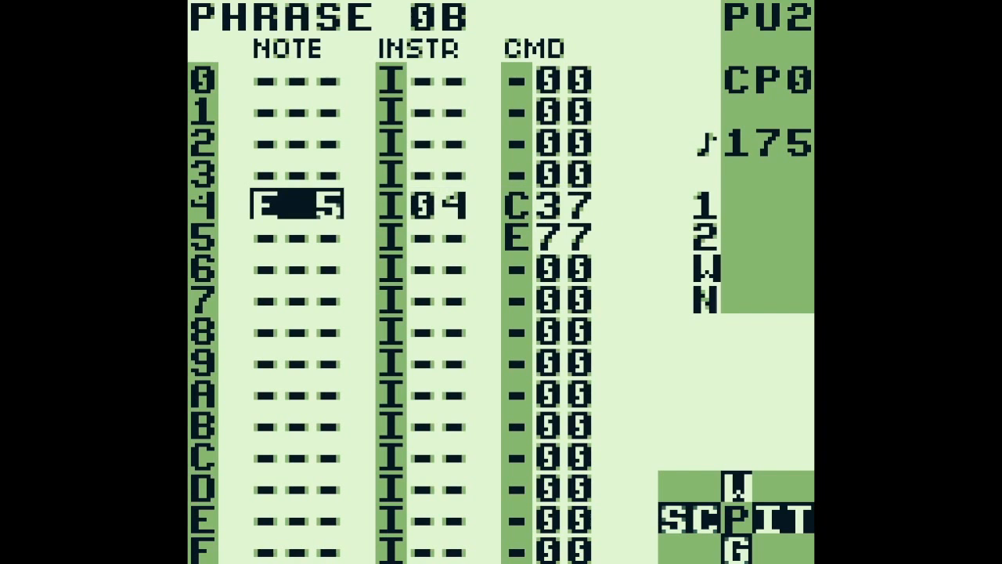
pyautogui.press('s')
pyautogui.press('Right')
pyautogui.hotkey('shift', 'Right')
pyautogui.hotkey('shift', 'Right')
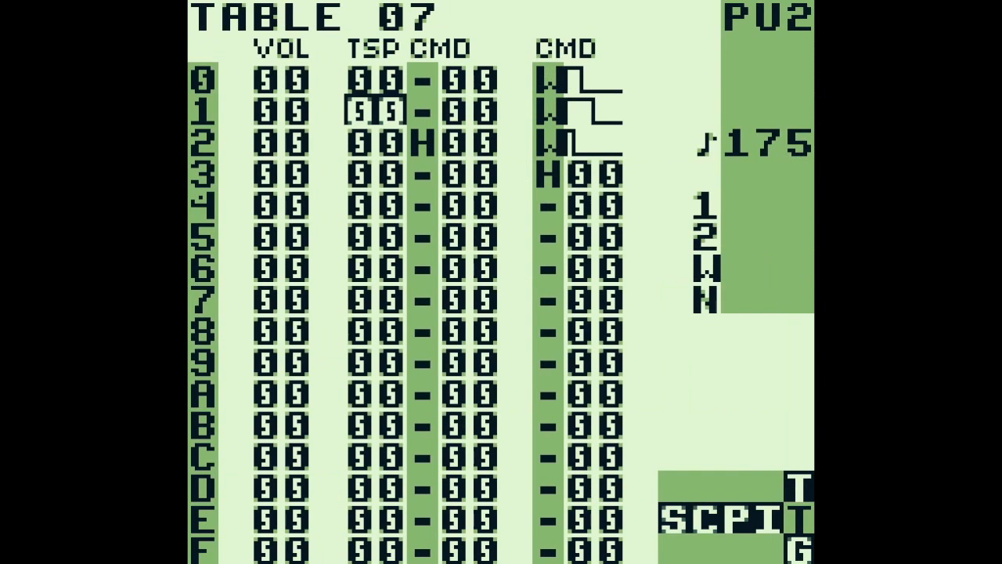
# Audition the E 5 note on row 4 of phrase 0B and recheck instrument 04 and its table
pyautogui.hotkey('shift', 'Left')
pyautogui.hotkey('shift', 'Left')
pyautogui.press('Left')
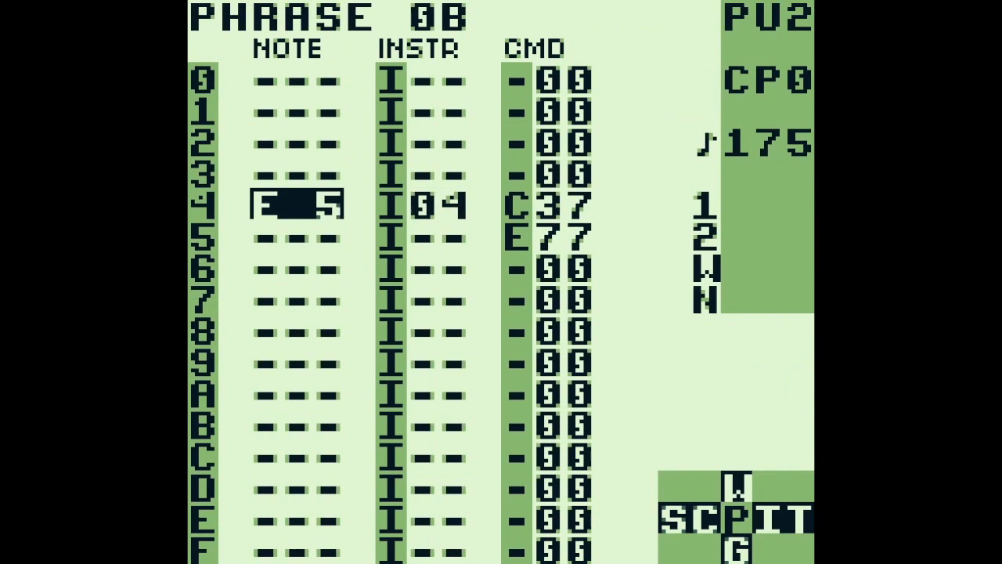
pyautogui.press('s')
pyautogui.hotkey('shift', 'Right')
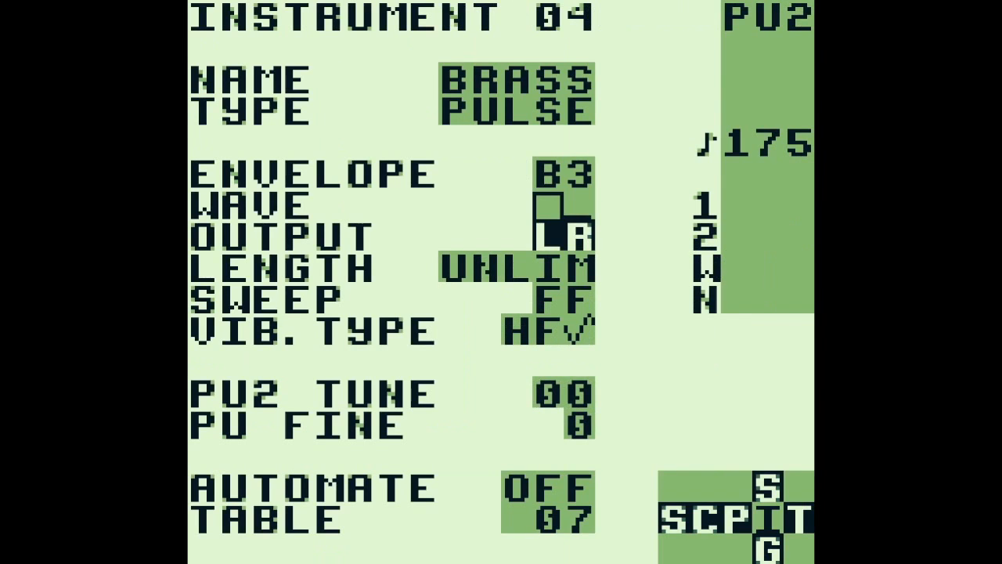
pyautogui.hotkey('shift', 'Right')
pyautogui.hotkey('shift', 'Left')
pyautogui.hotkey('shift', 'Left')
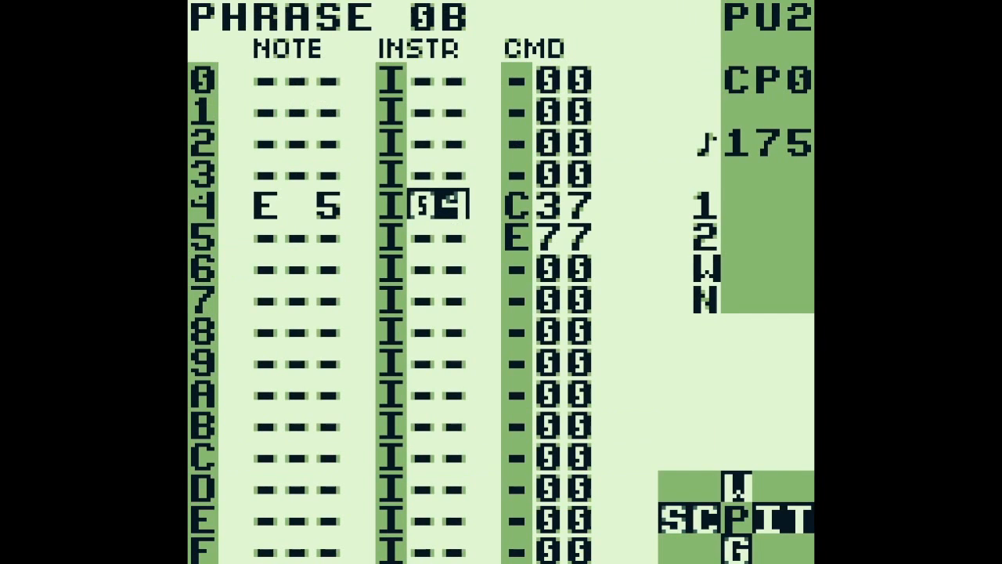
pyautogui.press('Left')
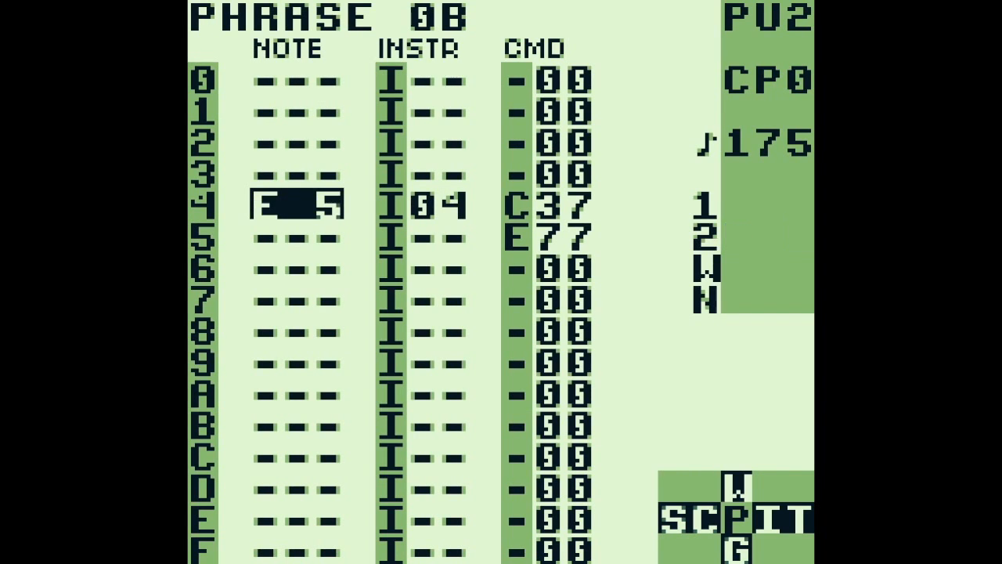
# Play PU2 chain 03 from phrase 0B and step through its remaining phrases down to phrase 0A
pyautogui.press('Return')
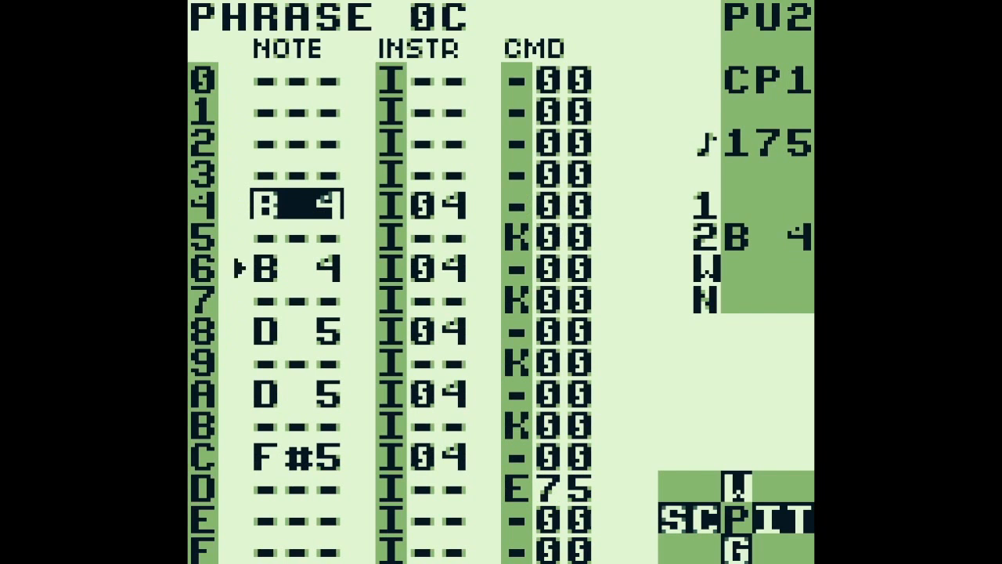
pyautogui.press('Return')
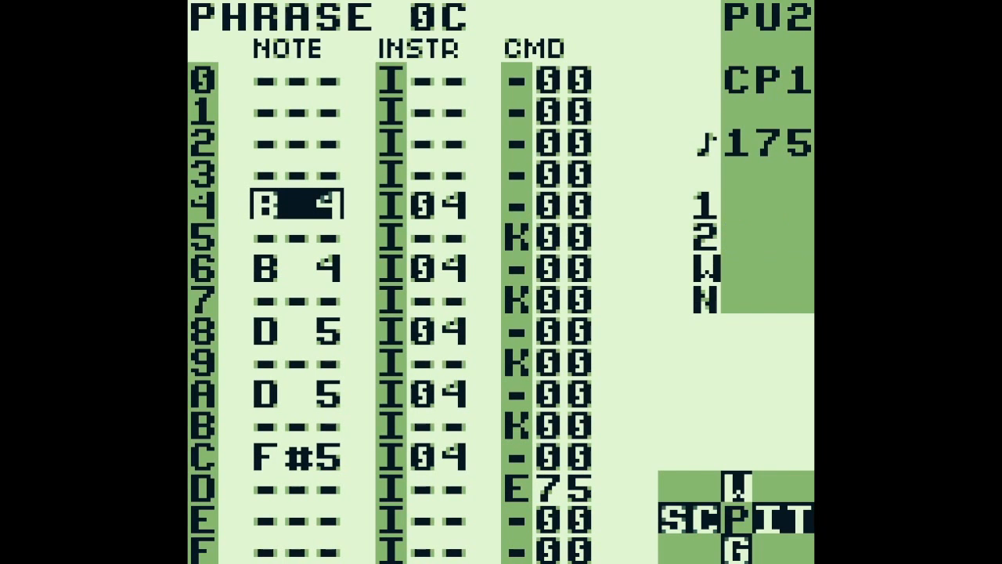
pyautogui.hotkey('z', 'Down')
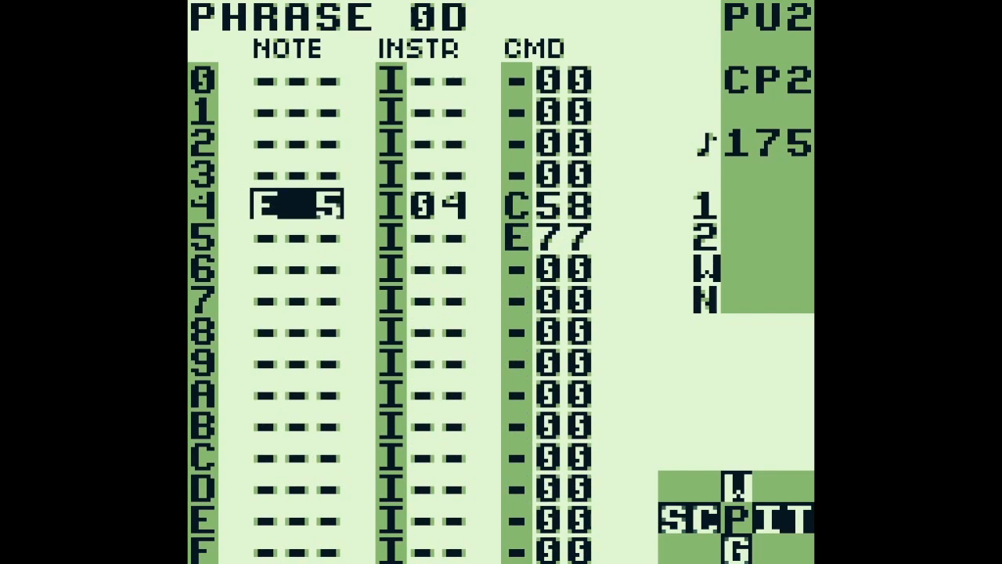
pyautogui.hotkey('z', 'Down')
pyautogui.press('Return')
pyautogui.hotkey('z', 'Down')
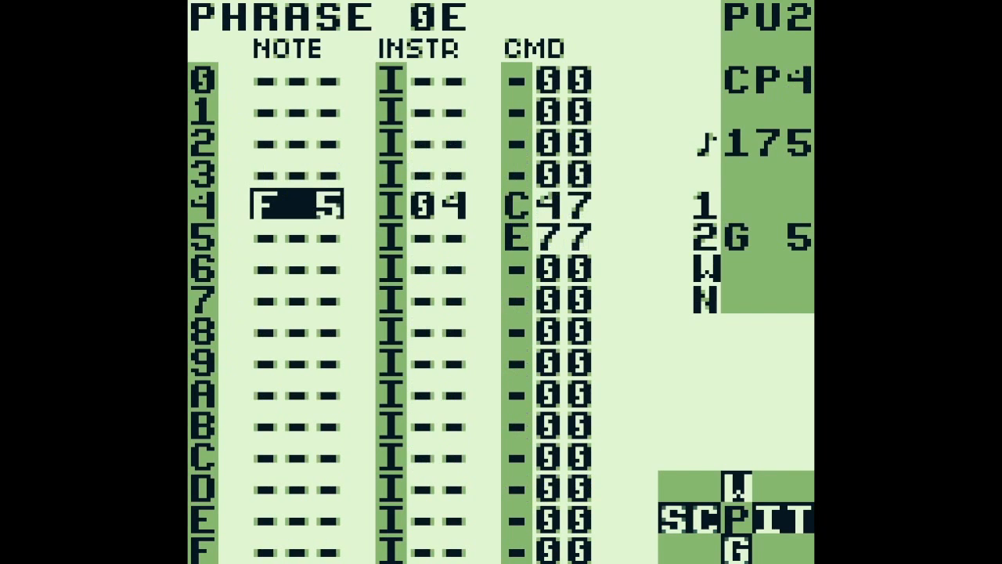
pyautogui.hotkey('z', 'Down')
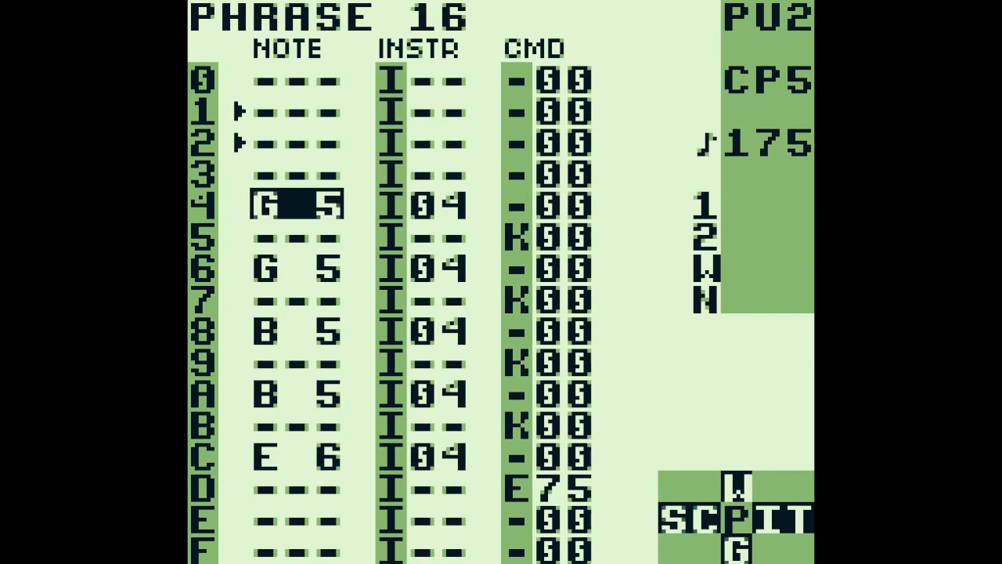
pyautogui.hotkey('z', 'Down')
pyautogui.hotkey('z', 'Down')
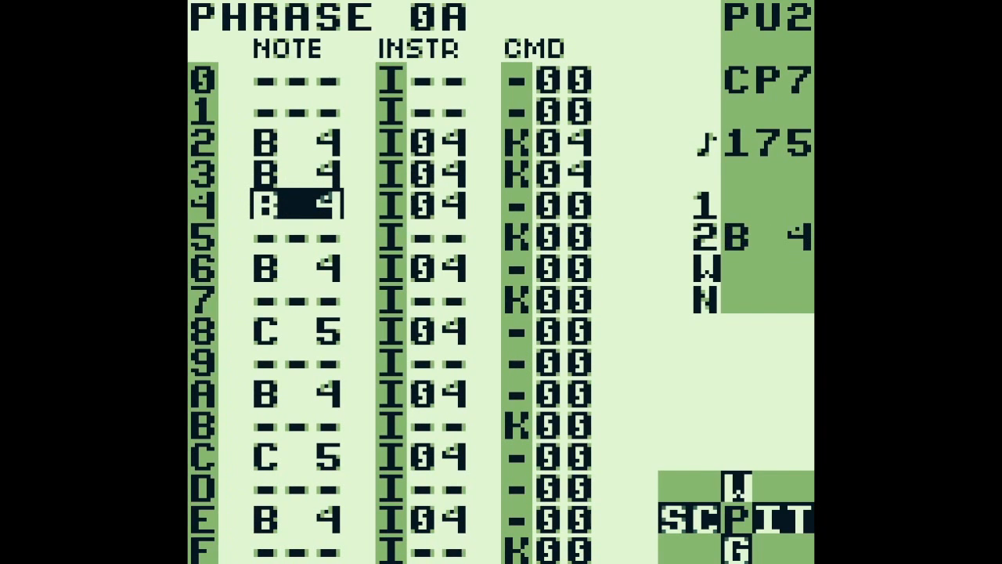
# Return to the song screen and play the song from row 04
pyautogui.hotkey('shift', 'Left')
pyautogui.hotkey('shift', 'Left')
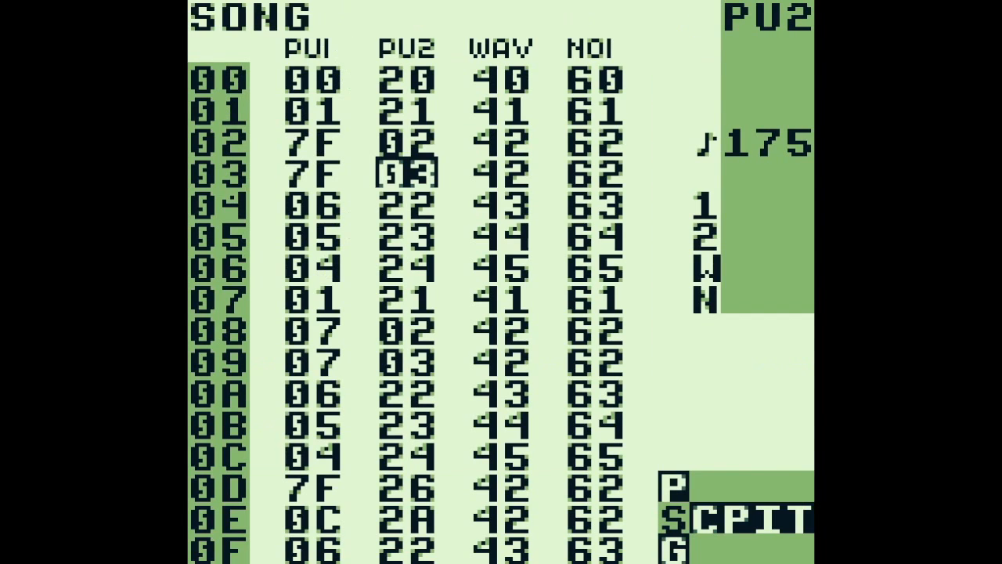
pyautogui.press('Down')
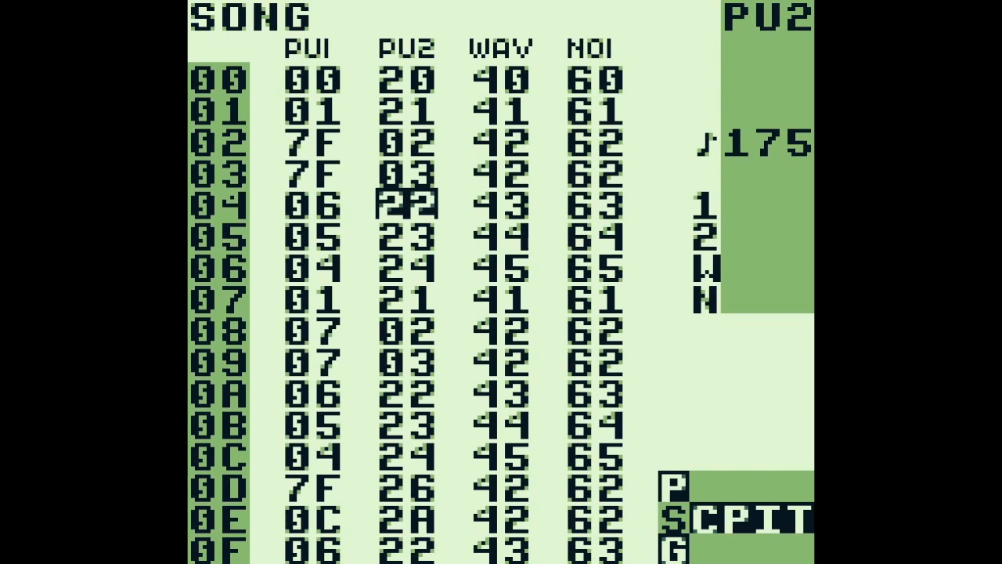
pyautogui.press('Return')
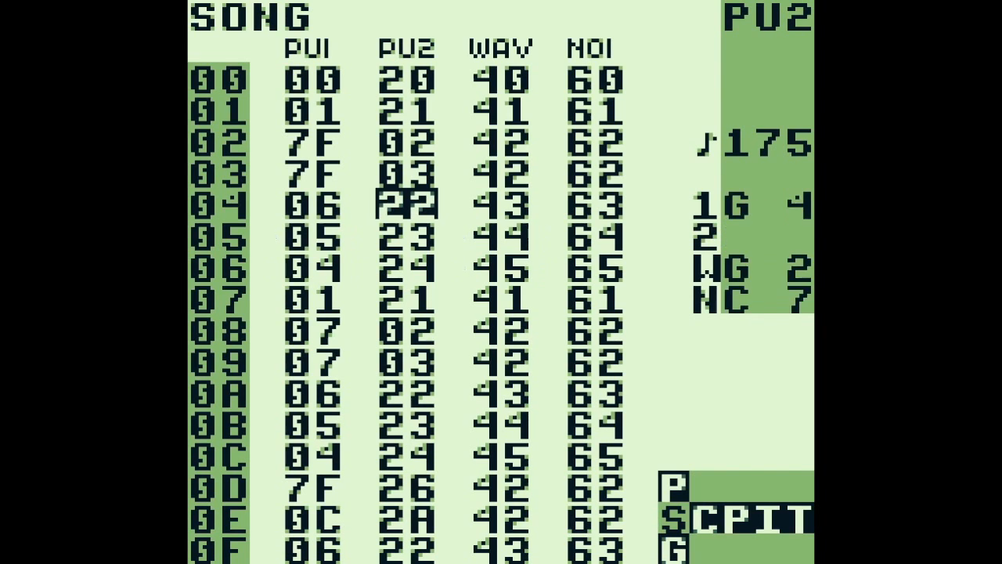
# Open WAV chain 43 from song row 04 and play through its phrases 8B and 8E
pyautogui.press('Right')
pyautogui.hotkey('shift', 'Right')
pyautogui.press('Up')
pyautogui.press('Up')
pyautogui.press('Up')
pyautogui.press('Up')
pyautogui.press('Up')
pyautogui.press('Up')
pyautogui.press('Up')
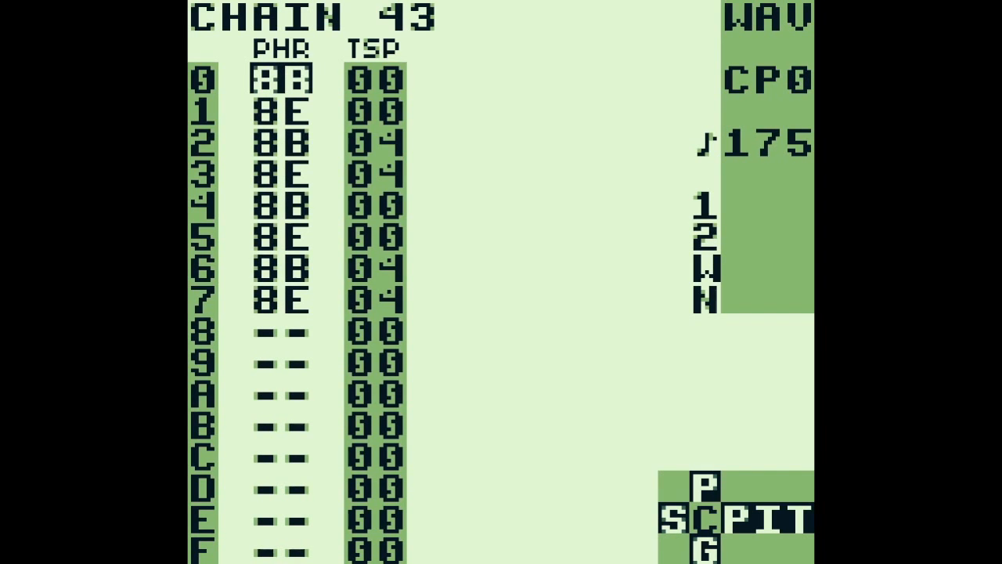
pyautogui.hotkey('shift', 'Right')
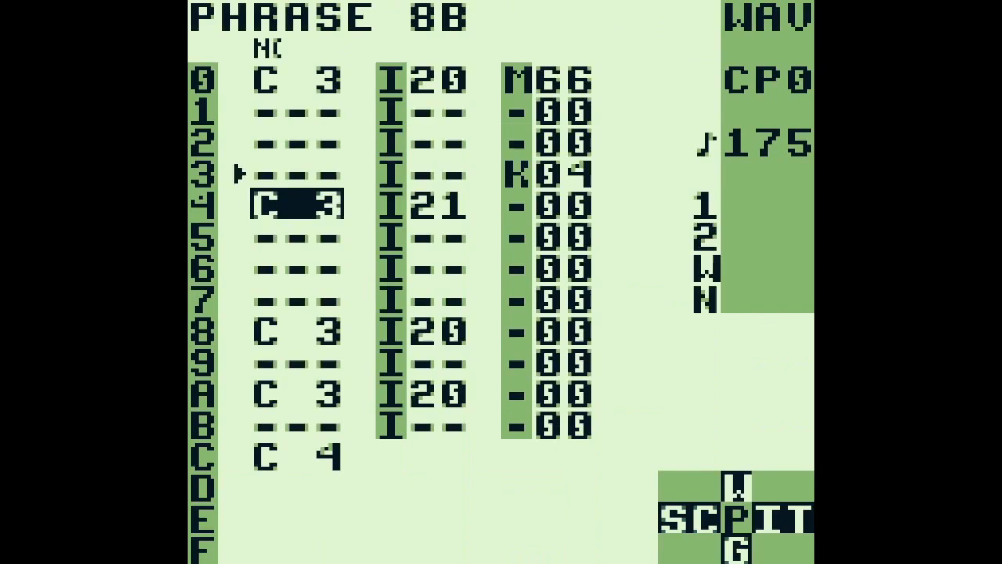
pyautogui.hotkey('a', 'Down')
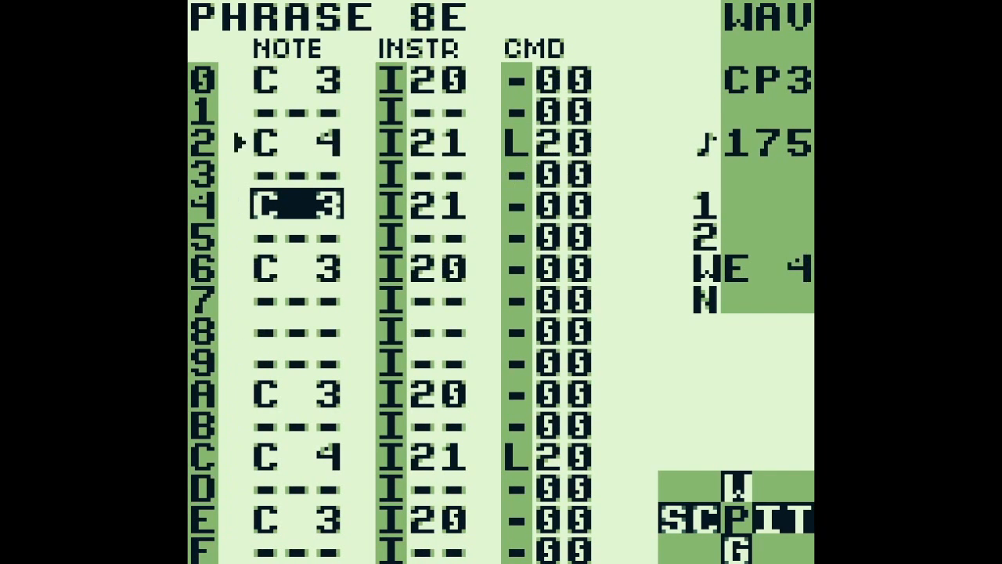
pyautogui.hotkey('shift', 'Left')
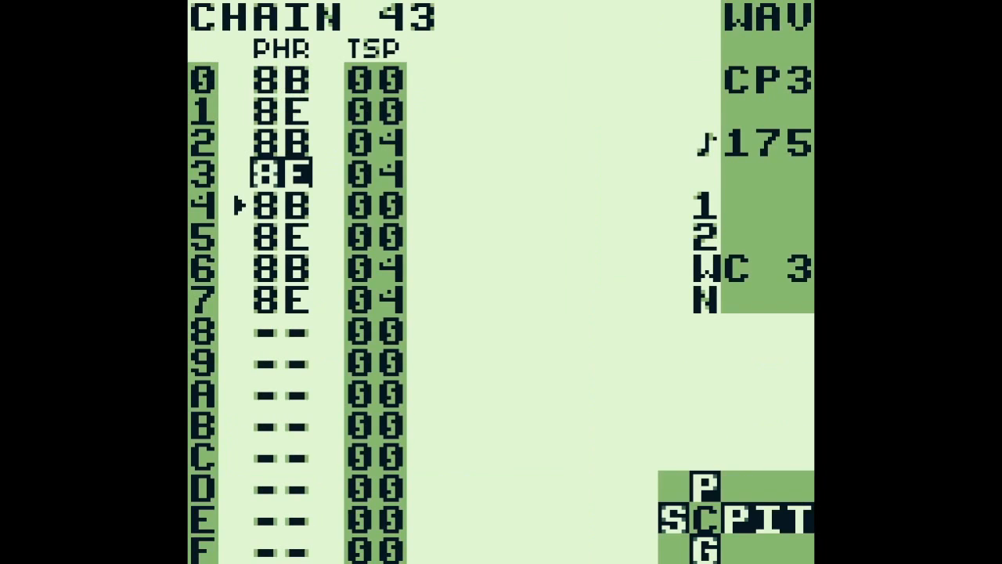
# Go back to the first phrase 8B of chain 43 and check the M 66 command on row 0
pyautogui.press('Up')
pyautogui.press('Up')
pyautogui.press('Up')
pyautogui.hotkey('shift', 'Right')
pyautogui.press('Up')
pyautogui.press('Up')
pyautogui.press('Up')
pyautogui.press('Up')
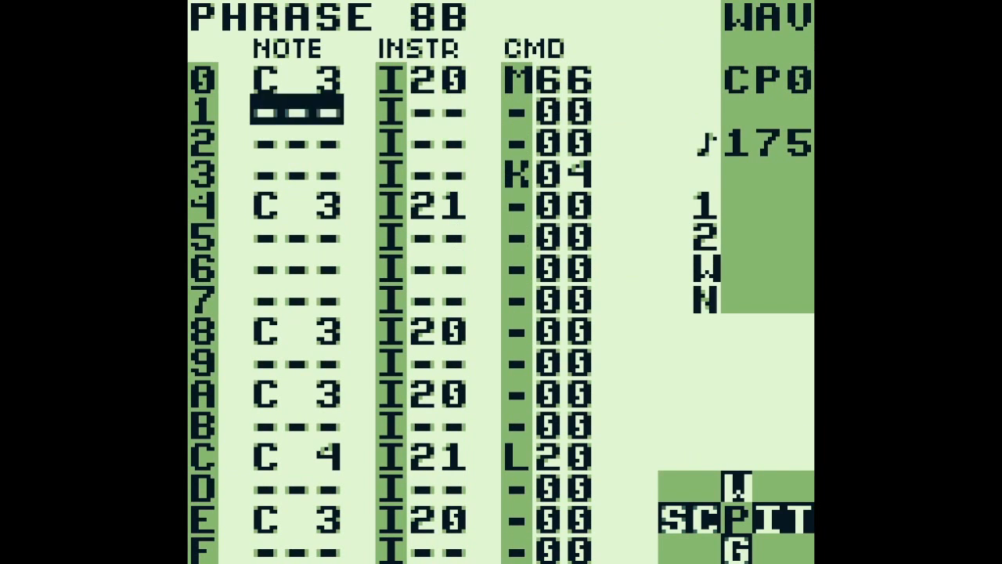
pyautogui.press('Right')
pyautogui.press('Right')
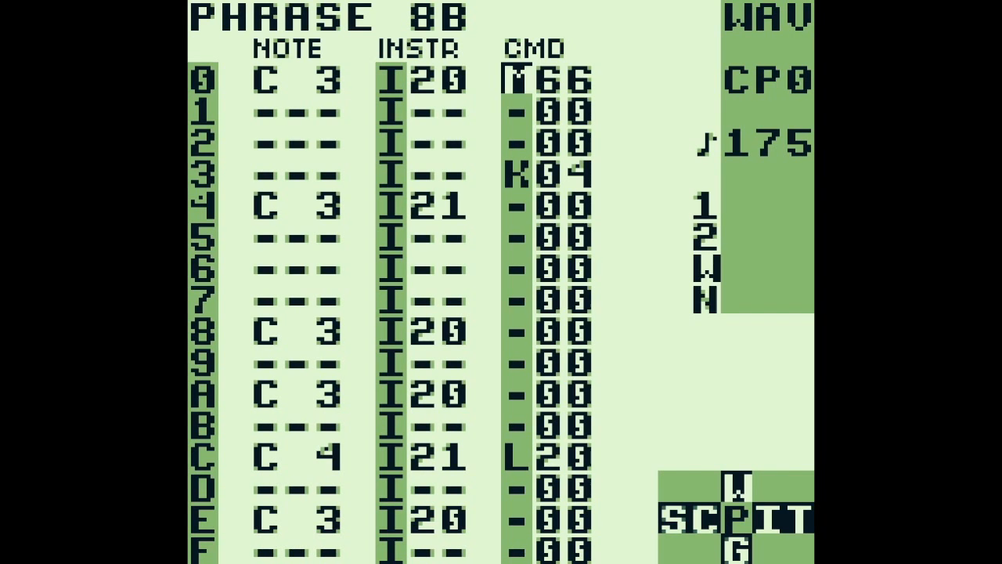
# Open WAV chain 42's phrase 86 and check the M 55 command on row 0
pyautogui.hotkey('shift', 'Left')
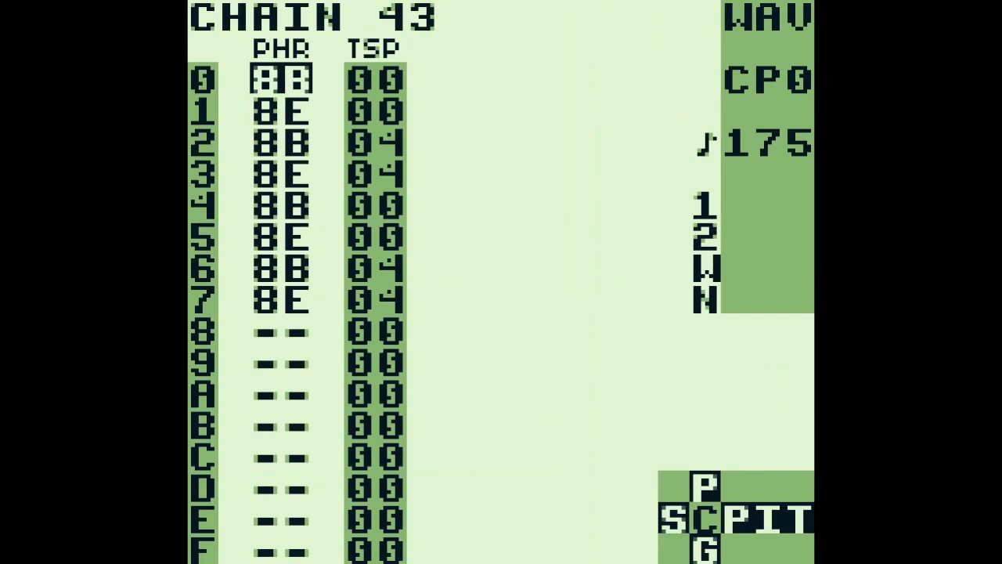
pyautogui.hotkey('shift', 'Left')
pyautogui.press('Up')
pyautogui.press('Up')
pyautogui.hotkey('shift', 'Right')
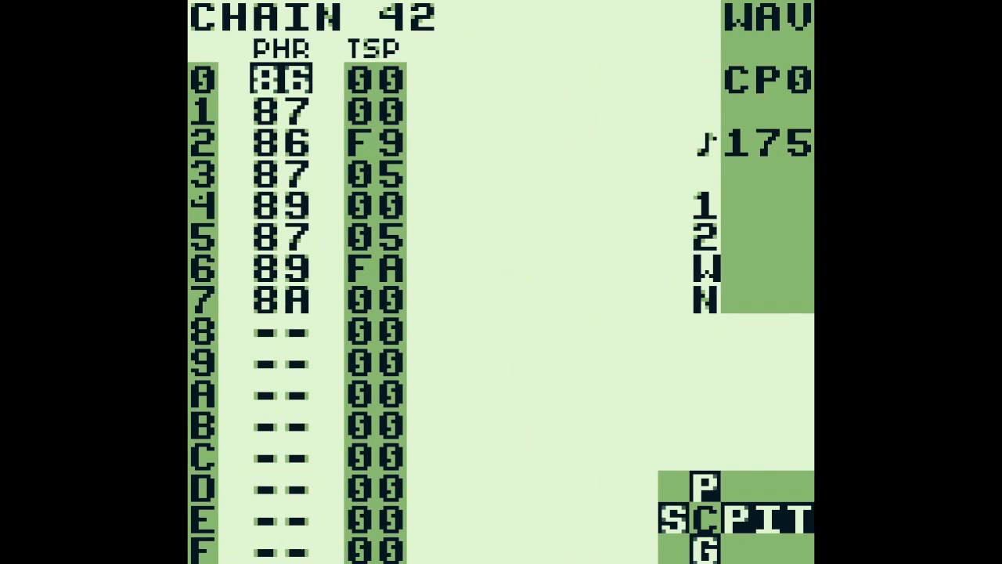
pyautogui.hotkey('shift', 'Right')
pyautogui.press('Right')
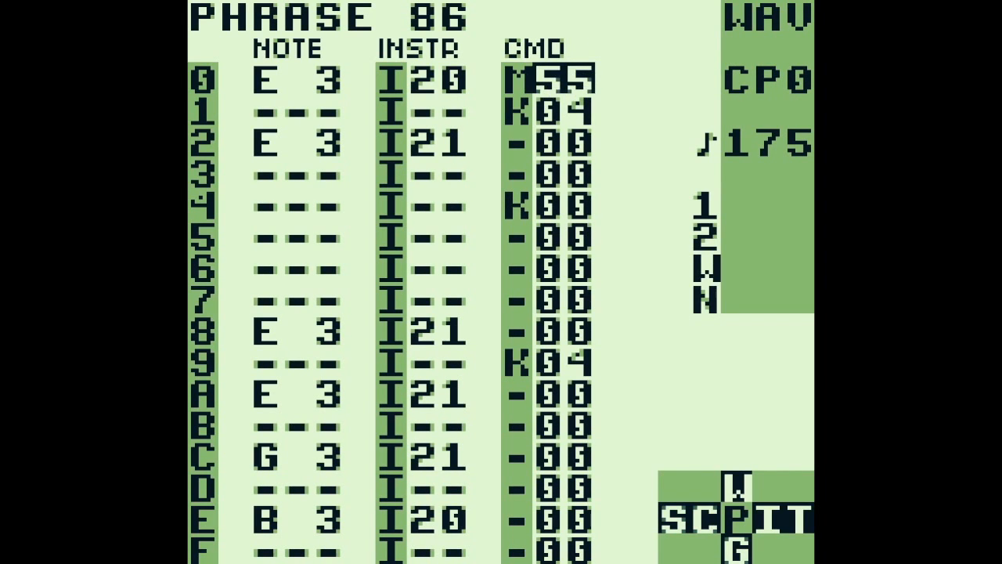
# Return to WAV chain 43 and reopen phrase 8B at the M 66 command for comparison
pyautogui.hotkey('shift', 'Left')
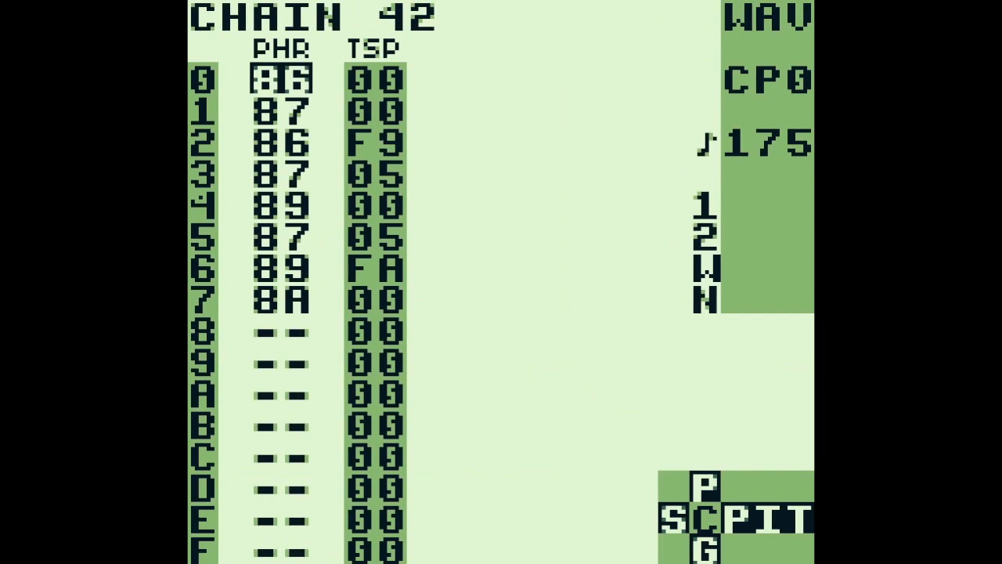
pyautogui.hotkey('shift', 'Left')
pyautogui.press('Down')
pyautogui.press('Down')
pyautogui.hotkey('shift', 'Right')
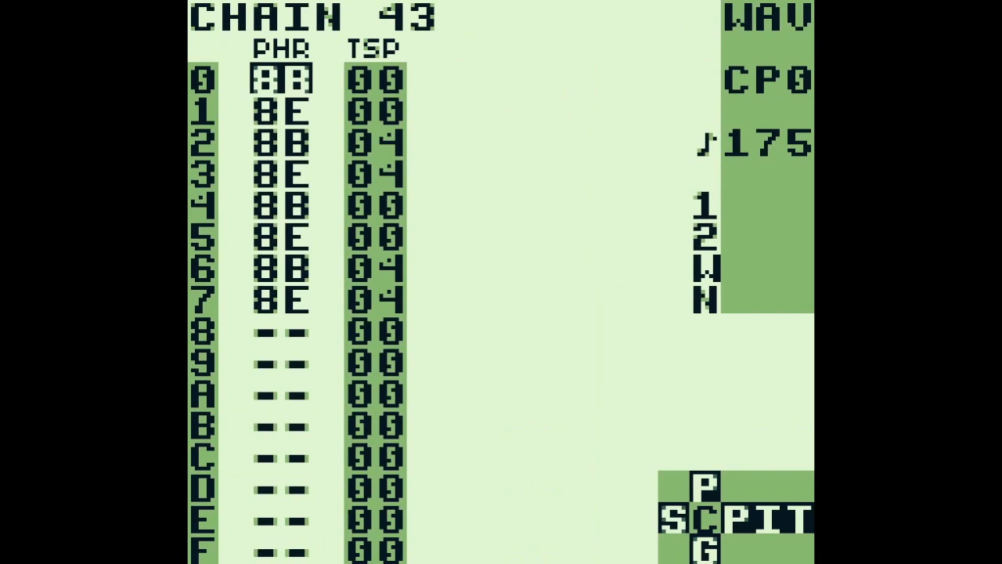
pyautogui.hotkey('shift', 'Right')
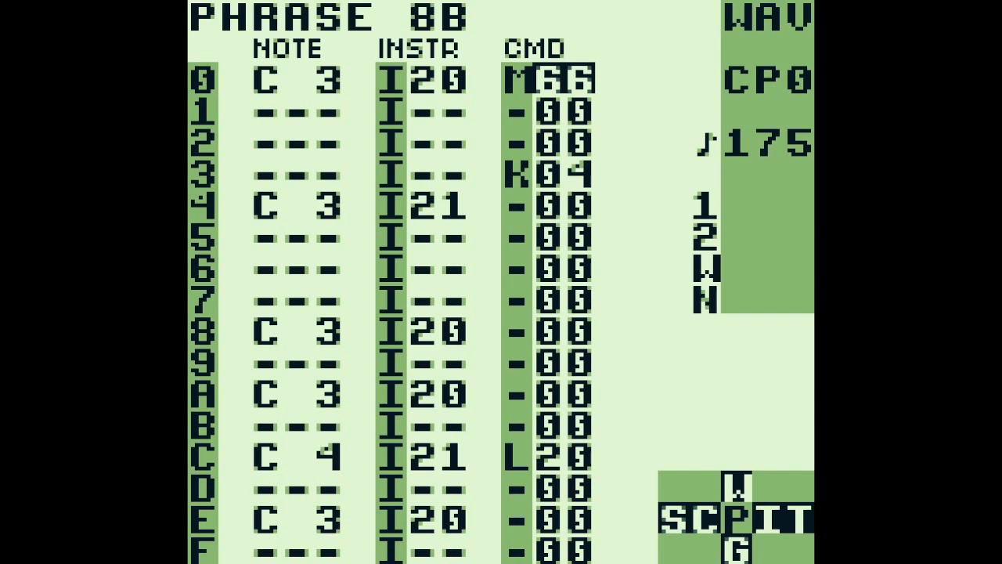
# Switch to noise chain 63, play it and view its phrases C7 and C8
pyautogui.hotkey('shift', 'Left')
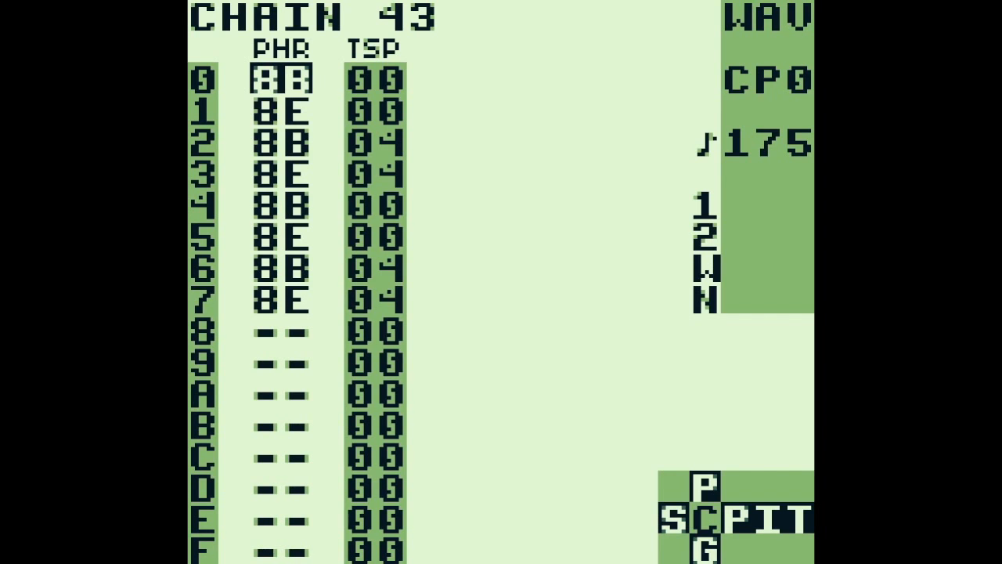
pyautogui.hotkey('a', 'Right')
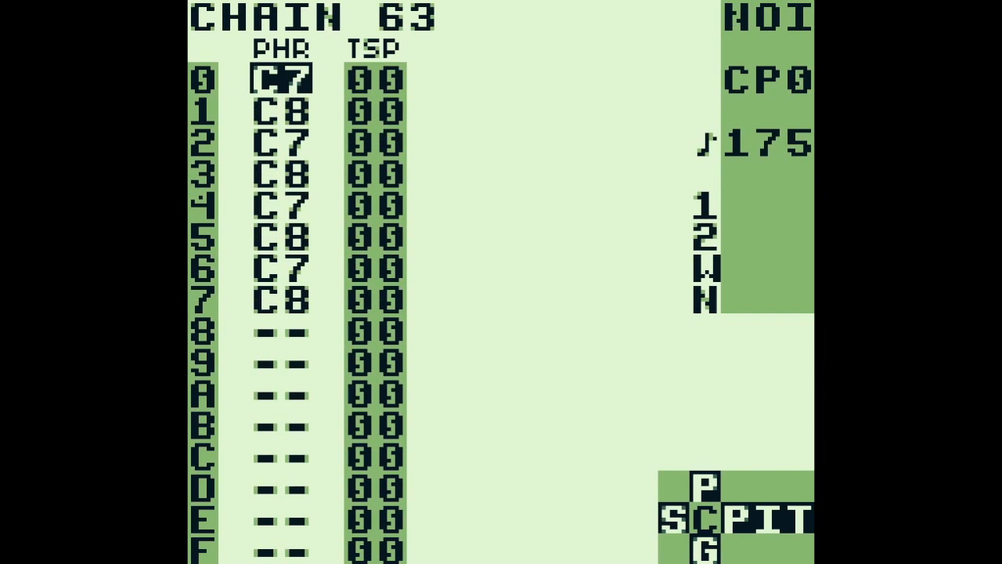
pyautogui.press('Return')
pyautogui.hotkey('shift', 'Right')
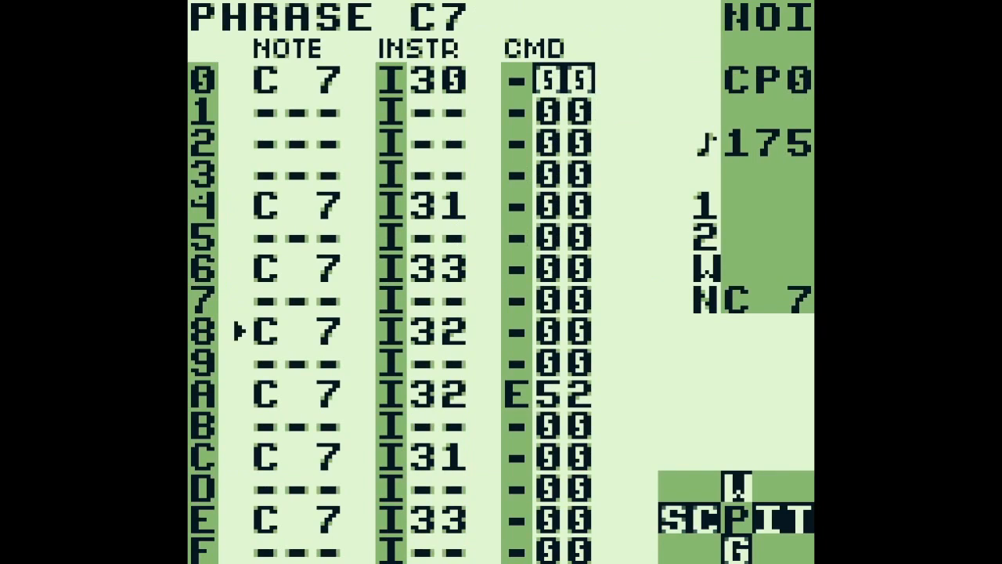
pyautogui.hotkey('a', 'Down')
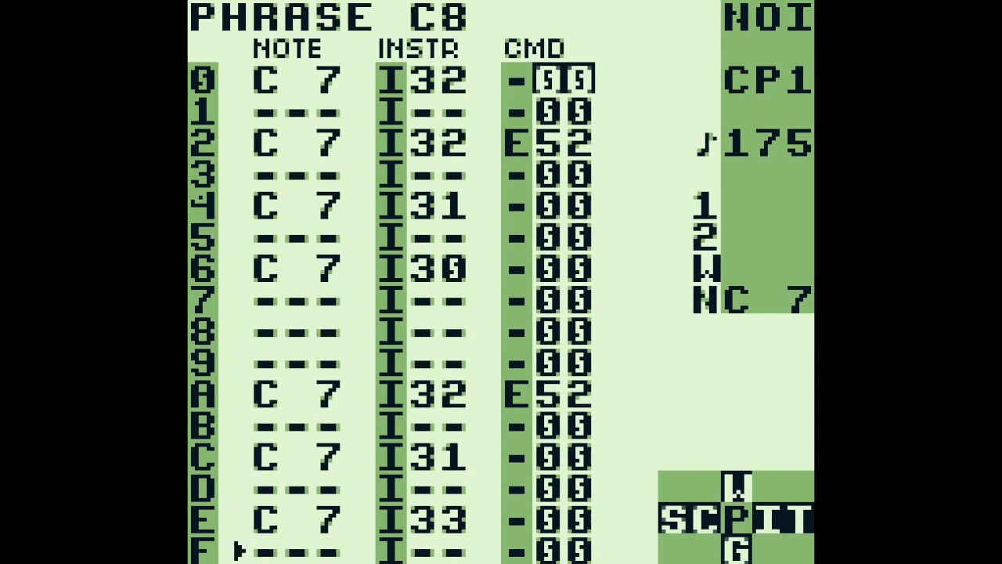
# Move on to noise chain 64 and open its last phrase, CA
pyautogui.hotkey('shift', 'Left')
pyautogui.press('Return')
pyautogui.hotkey('a', 'Down')
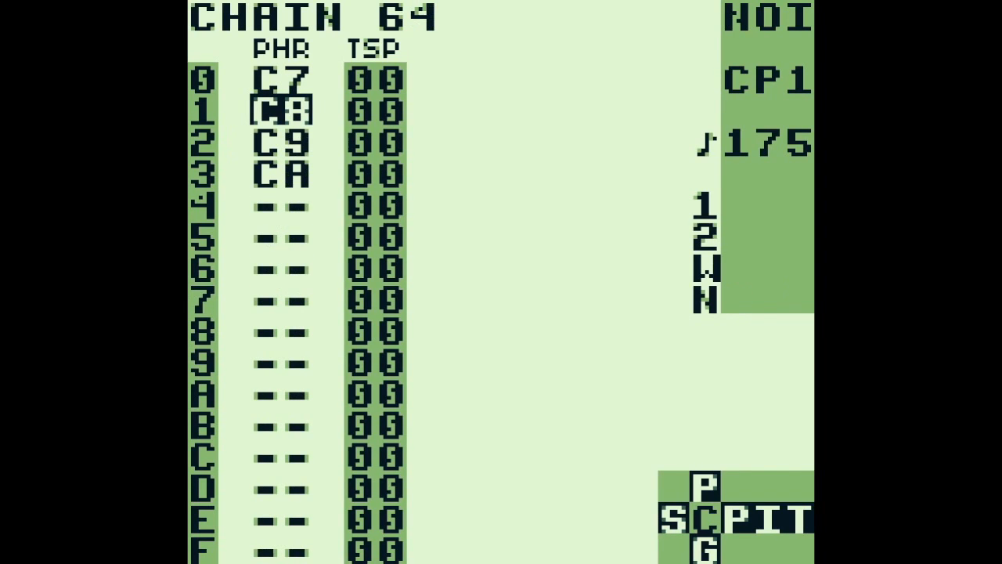
pyautogui.press('Down')
pyautogui.press('Return')
pyautogui.hotkey('shift', 'Right')
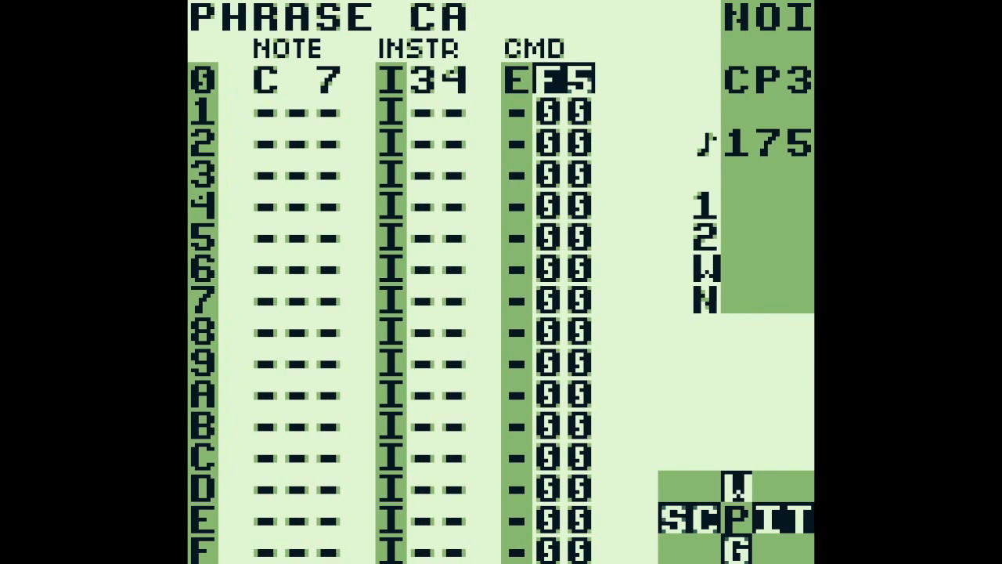
# Check the instrument column of phrase CA and look down the instrument numbers in phrase C9
pyautogui.press('Left')
pyautogui.press('Left')
pyautogui.press('Left')
pyautogui.press('Right')
pyautogui.hotkey('a', 'Up')
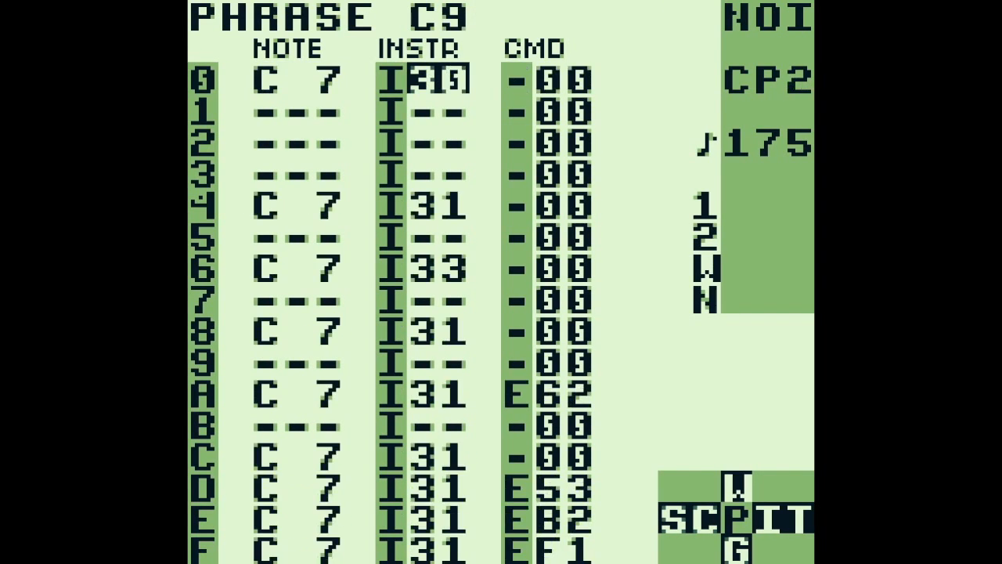
pyautogui.press('Down')
pyautogui.press('Down')
pyautogui.press('Down')
pyautogui.press('Down')
pyautogui.press('Down')
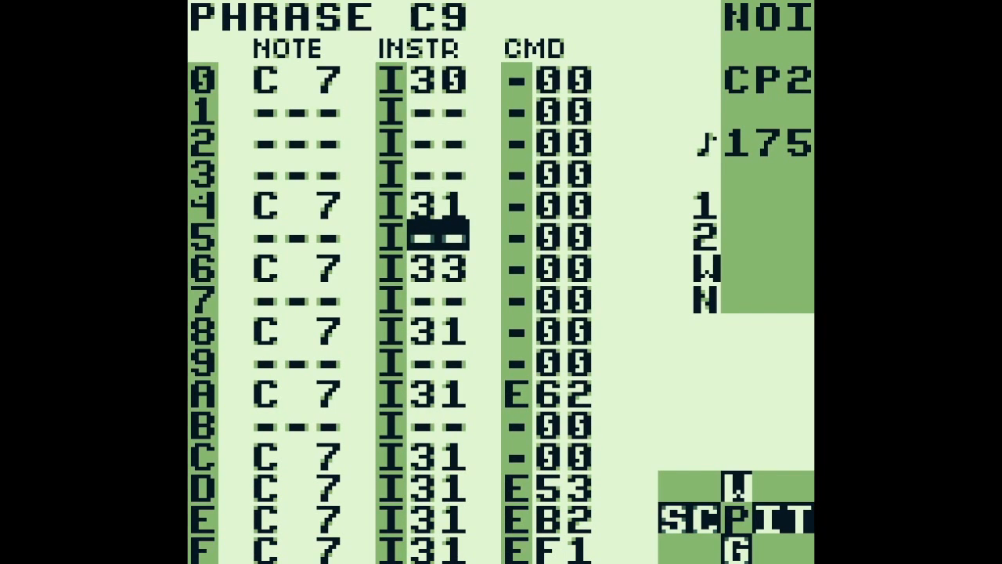
# Return to the song screen and select PU1 chain 05 on row 05
pyautogui.hotkey('shift', 'Left')
pyautogui.hotkey('shift', 'Left')
pyautogui.press('Left')
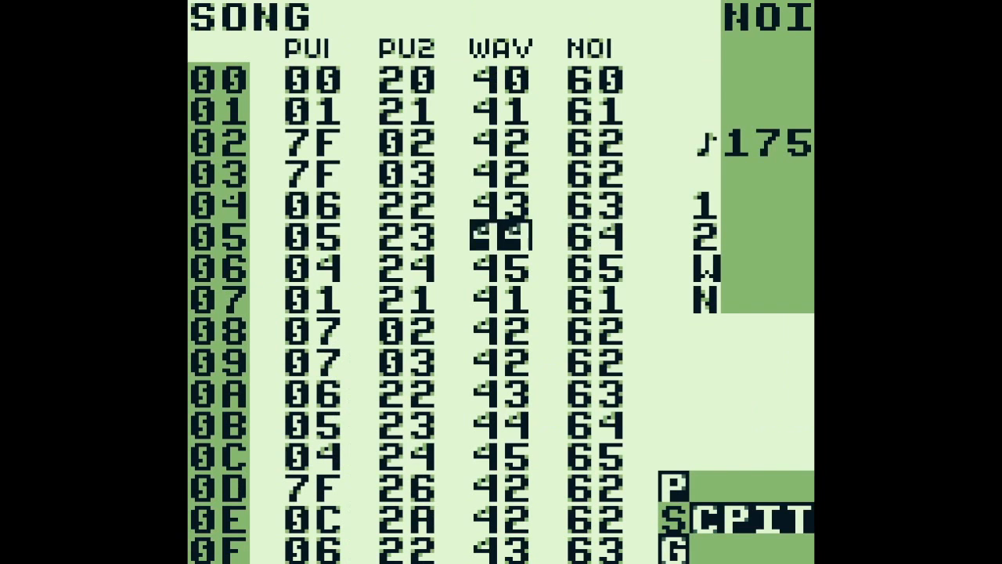
pyautogui.press('Left')
pyautogui.press('Left')
pyautogui.press('Right')
pyautogui.press('Left')
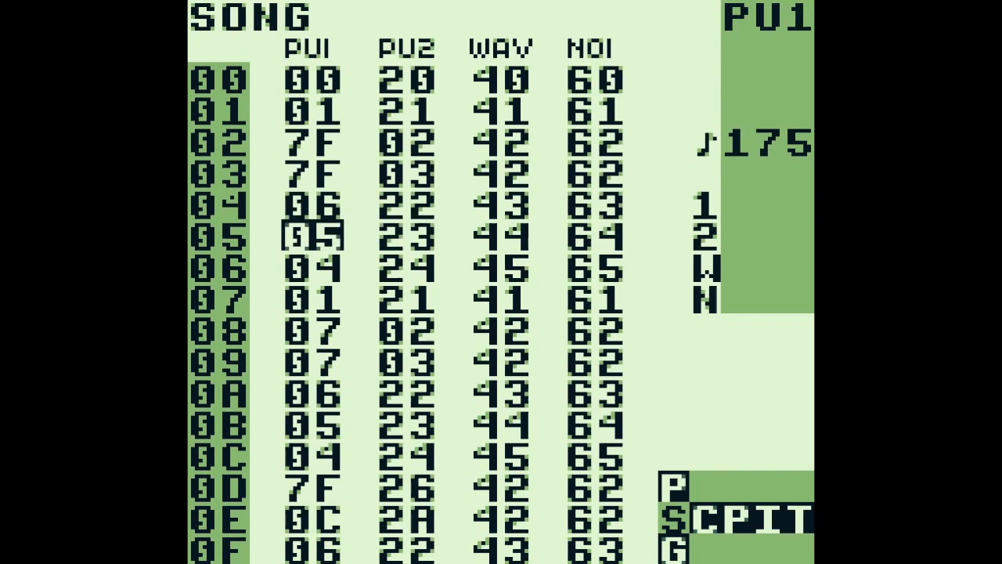
# Open PU1 chain 06 from song row 04, play it and view its last phrase, 19
pyautogui.hotkey('shift', 'Right')
pyautogui.press('Up')
pyautogui.press('Up')
pyautogui.hotkey('a', 'Down')
pyautogui.hotkey('a', 'Down')
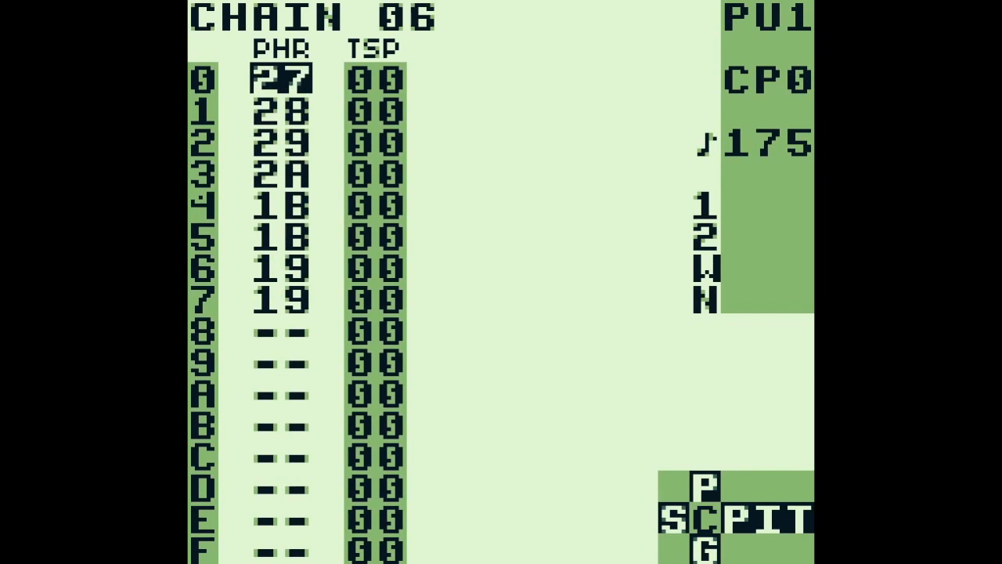
pyautogui.press('Return')
pyautogui.hotkey('shift', 'Right')
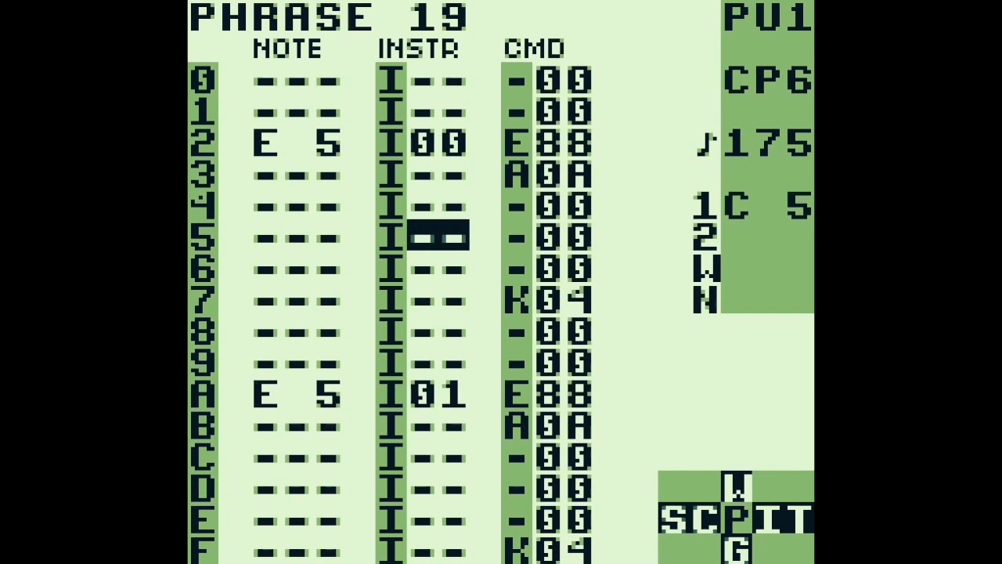
# Go back to the start of chain 06, open phrase 27 and audition its C 5 note on row 2
pyautogui.hotkey('shift', 'Left')
pyautogui.press('Up')
pyautogui.press('Up')
pyautogui.press('Up')
pyautogui.press('Up')
pyautogui.press('Up')
pyautogui.press('Up')
pyautogui.hotkey('shift', 'Right')
pyautogui.press('Left')
pyautogui.press('Up')
pyautogui.press('Up')
pyautogui.press('Up')
pyautogui.press('Up')
pyautogui.press('Down')
pyautogui.press('s')
# Check the A09 command and its value on row 3 of phrase 27
pyautogui.press('Right')
pyautogui.press('Right')
pyautogui.press('Right')
pyautogui.press('Down')
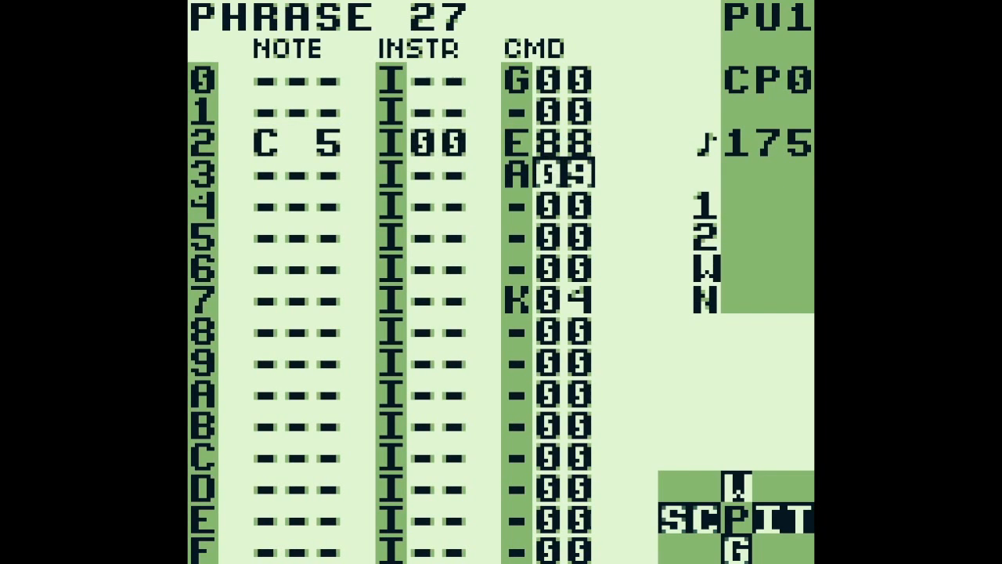
pyautogui.press('Left')
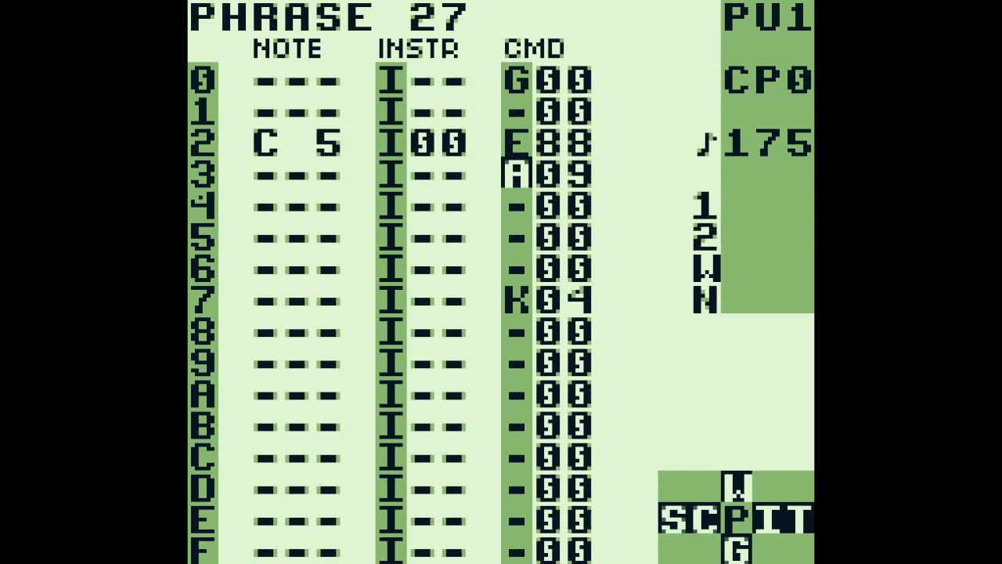
pyautogui.press('Right')
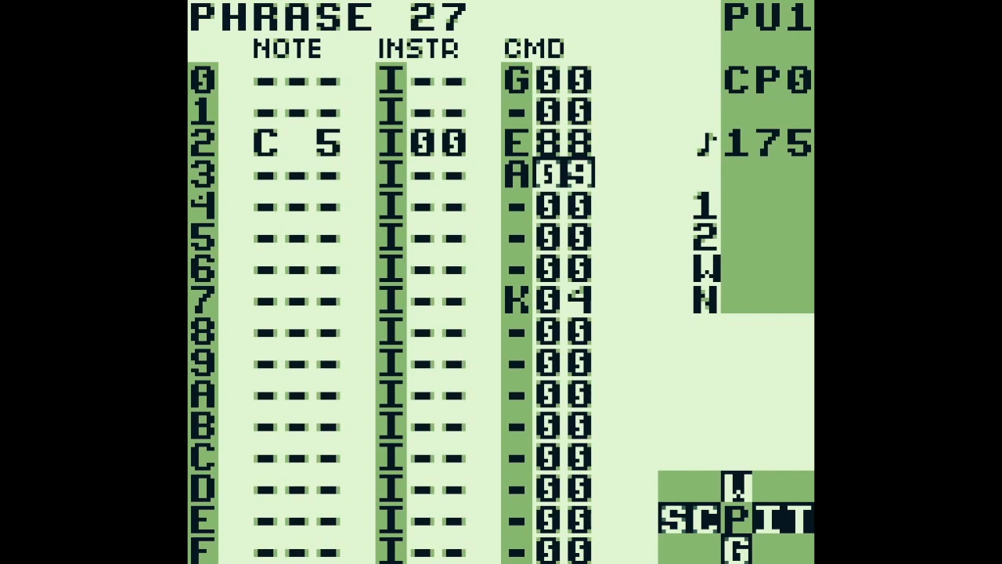
# Open table 09 and step through its rising transpose values on rows 0 to 5
pyautogui.hotkey('shift', 'Right')
pyautogui.press('Up')
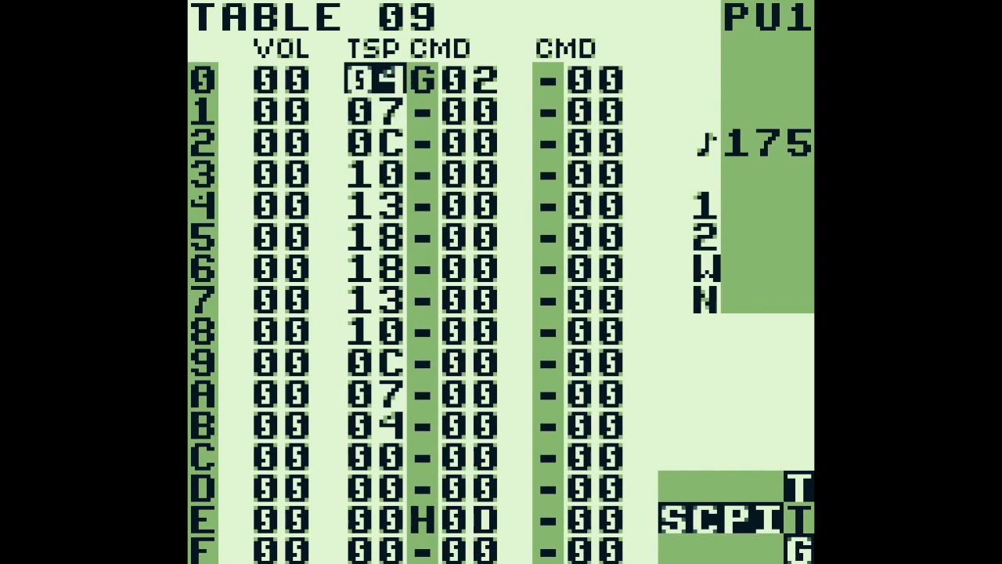
pyautogui.press('Down')
pyautogui.press('Down')
pyautogui.press('Down')
pyautogui.press('Up')
pyautogui.press('Up')
pyautogui.press('Up')
pyautogui.press('Down')
pyautogui.press('Down')
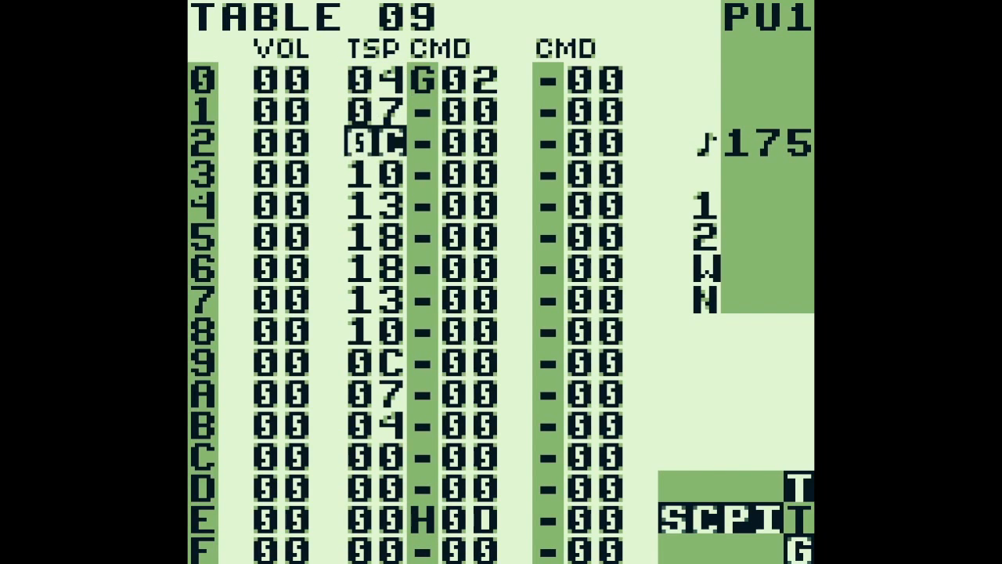
pyautogui.press('Down')
pyautogui.press('Down')
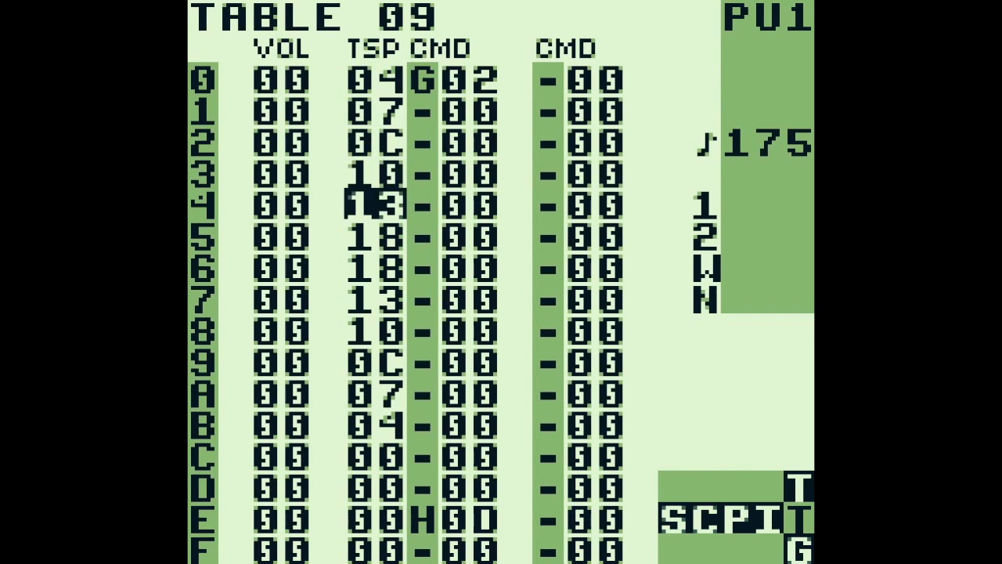
pyautogui.press('Down')
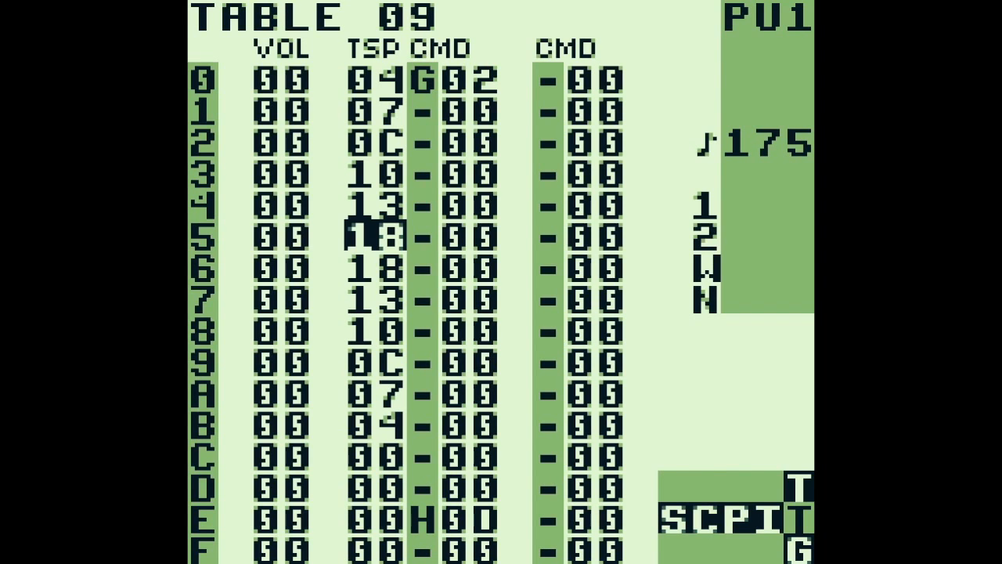
# Step through the falling transpose values of table 09 down to row C
pyautogui.press('Down')
pyautogui.press('Down')
pyautogui.press('Down')
pyautogui.press('Down')
pyautogui.press('Down')
pyautogui.press('Down')
pyautogui.press('Up')
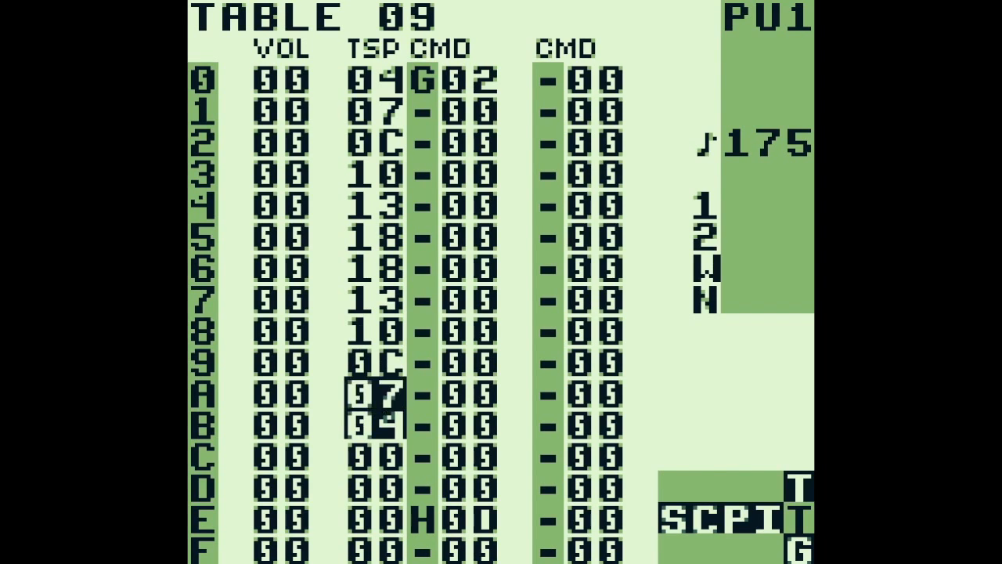
pyautogui.press('Up')
pyautogui.press('Up')
pyautogui.press('Down')
pyautogui.press('Down')
pyautogui.press('Down')
pyautogui.press('Down')
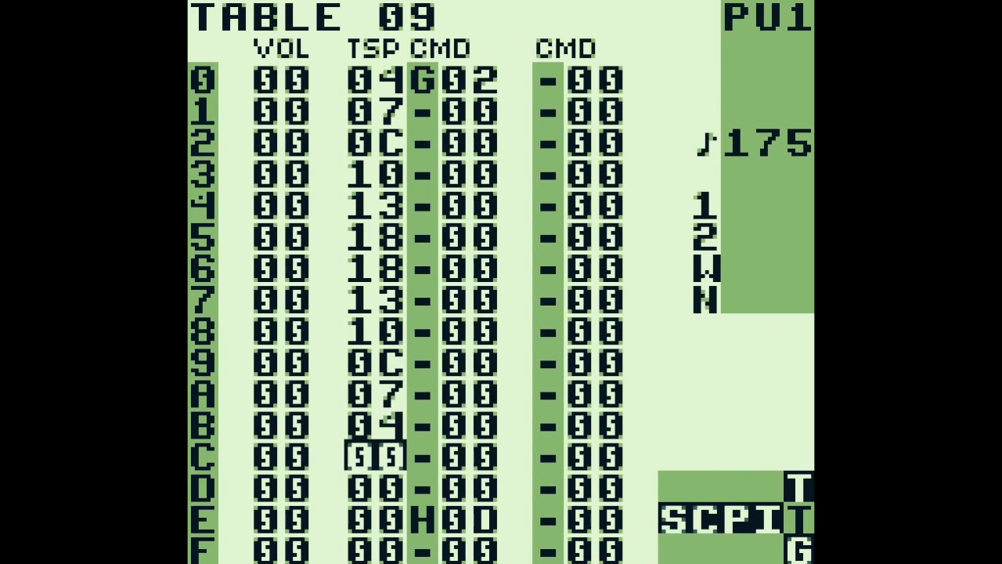
# Check the G02 groove command on row 0 of table 09
pyautogui.press('Up')
pyautogui.press('Up')
pyautogui.press('Up')
pyautogui.press('Up')
pyautogui.press('Right')
pyautogui.press('Up')
pyautogui.press('Up')
pyautogui.press('Up')
pyautogui.press('Up')
pyautogui.press('Up')
pyautogui.press('Up')
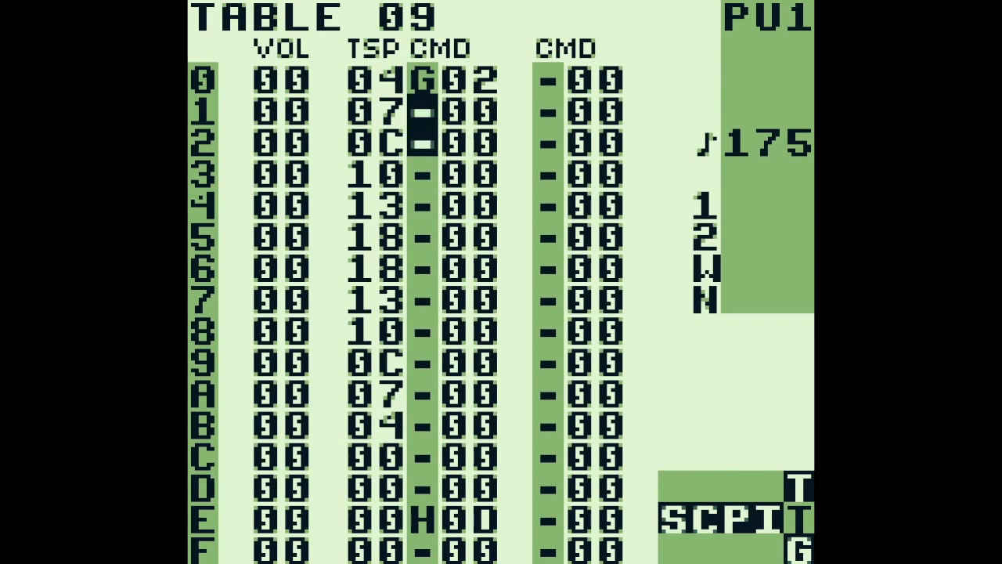
pyautogui.press('Up')
pyautogui.press('Up')
pyautogui.press('Right')
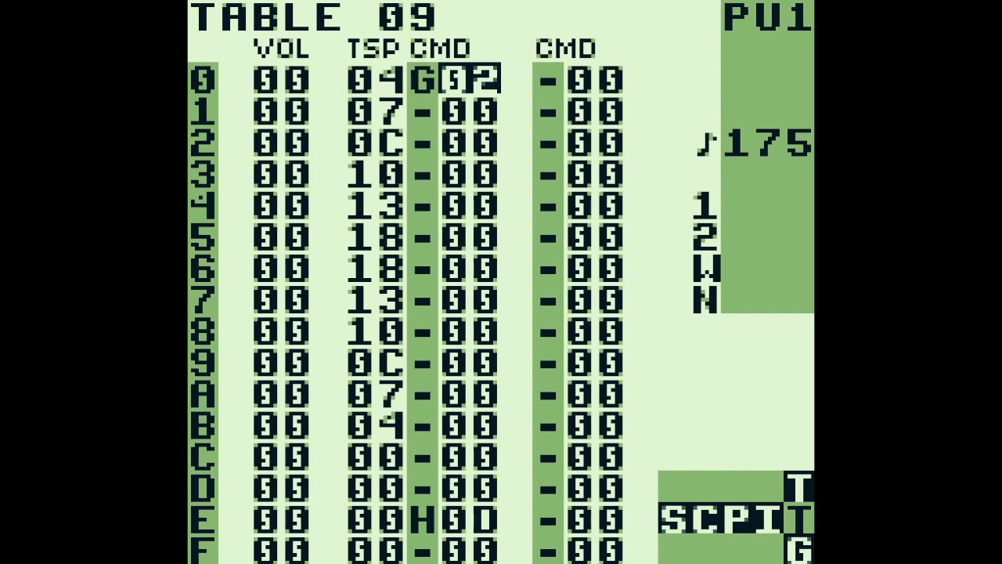
# Return to phrase 27 and select its C 5 note on row 2
pyautogui.hotkey('shift', 'Left')
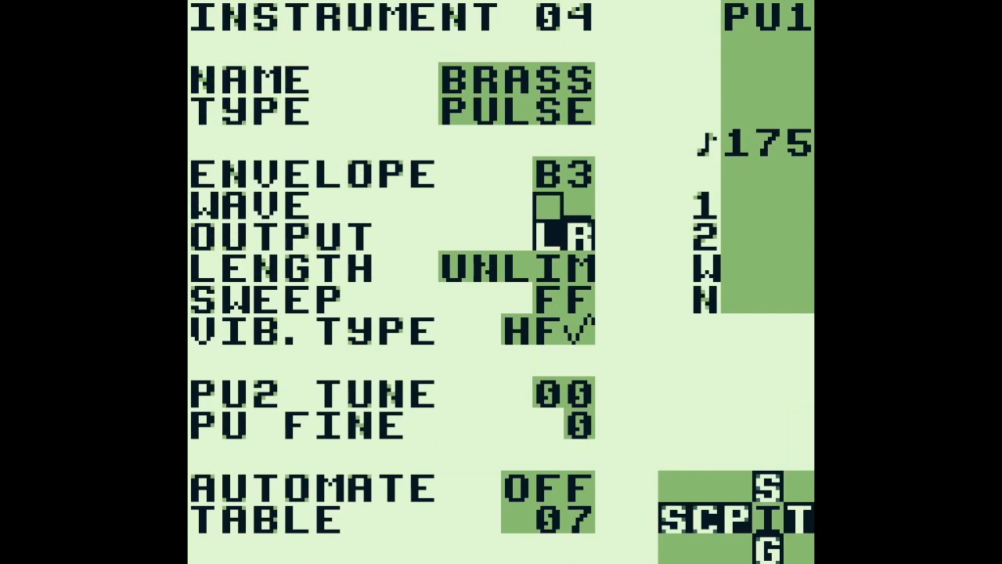
pyautogui.hotkey('shift', 'Left')
pyautogui.press('Left')
pyautogui.press('Left')
pyautogui.press('Left')
pyautogui.press('Up')
pyautogui.press('Right')
# Audition the C 5 notes of phrases 27 and 28 and play phrase 28 briefly
pyautogui.press('Left')
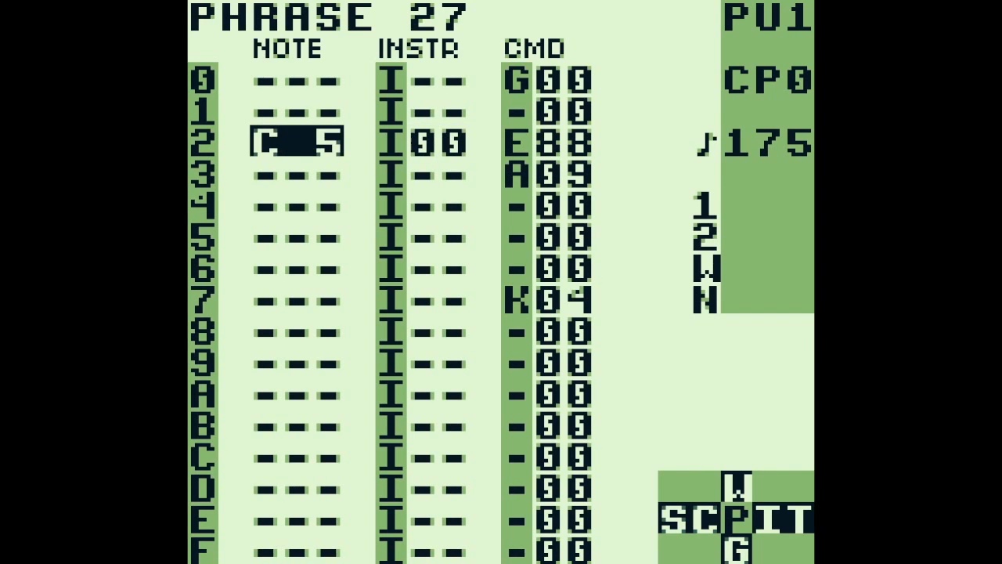
pyautogui.press('s')
pyautogui.hotkey('a', 'Down')
pyautogui.press('Right')
pyautogui.press('Left')
pyautogui.press('s')
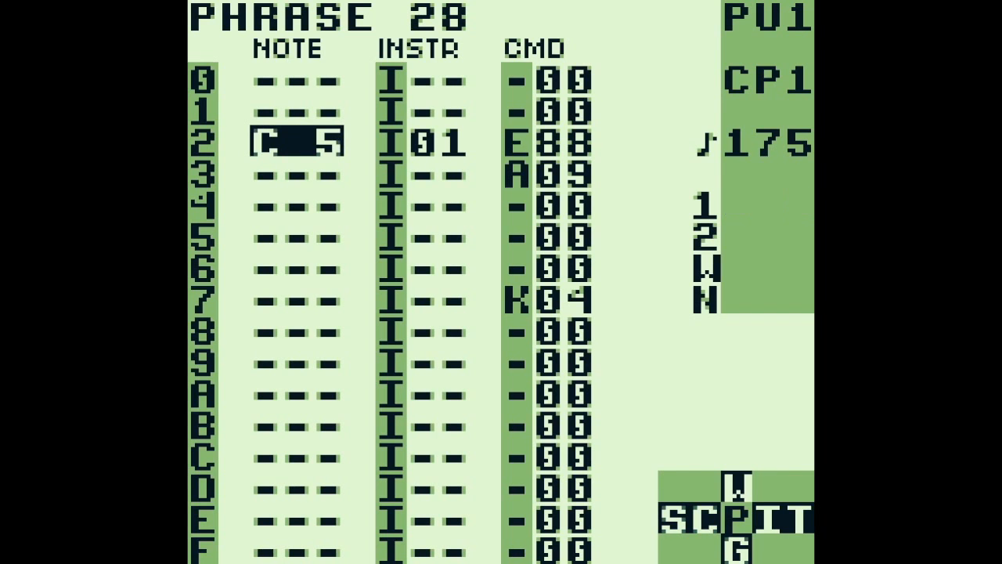
pyautogui.press('Return')
# Switch to PU1 chain 05 and play it from its first phrase, 1C
pyautogui.press('Return')
pyautogui.hotkey('shift', 'Left')
pyautogui.hotkey('a', 'Up')
pyautogui.press('Up')
pyautogui.press('Return')
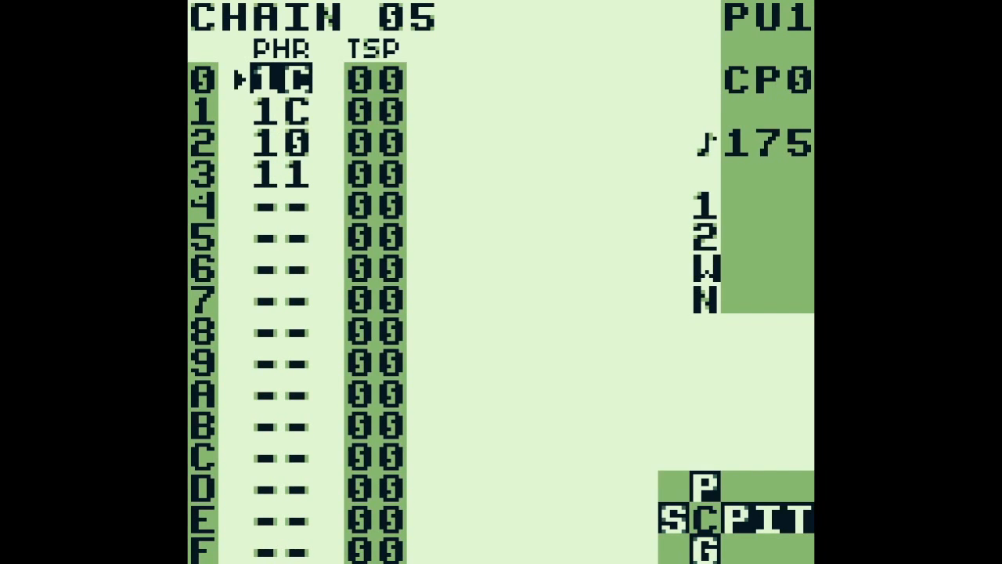
# Open phrase 10 on row 2 of chain 05 and stop playback
pyautogui.hotkey('shift', 'Right')
pyautogui.hotkey('a', 'Down')
pyautogui.hotkey('a', 'Down')
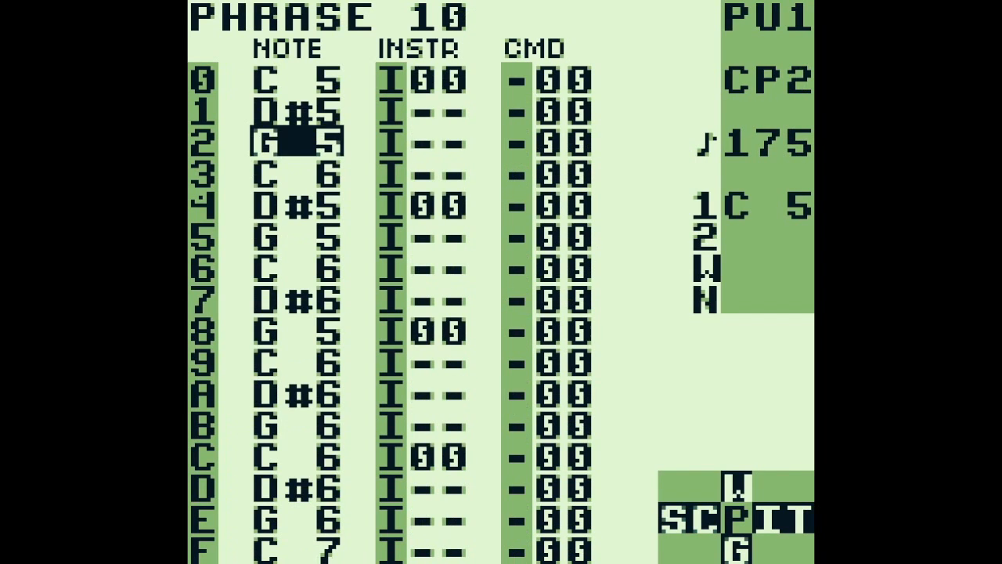
pyautogui.press('Return')
pyautogui.press('Return')
pyautogui.press('Return')
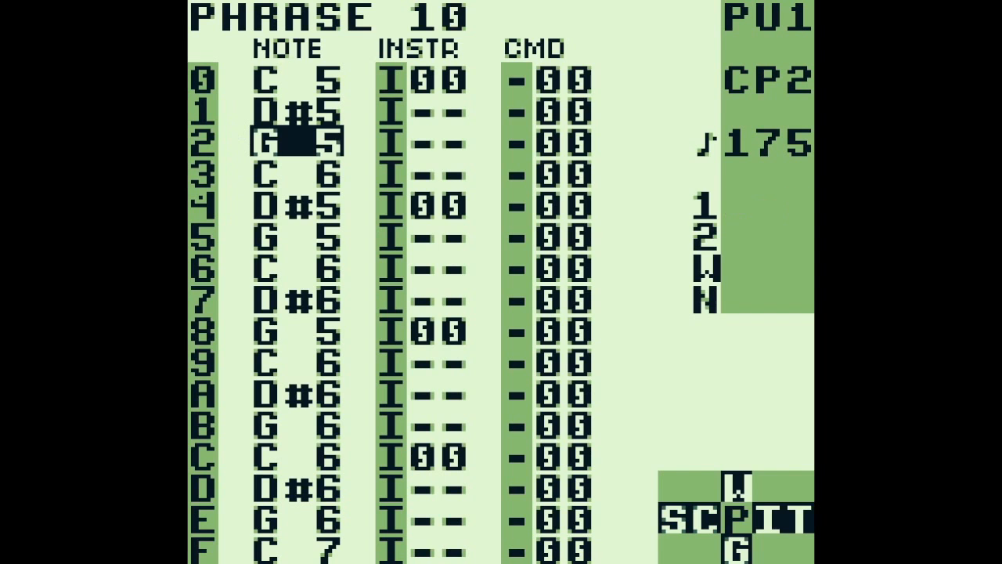
# Check the row 0 instrument of phrase 10 and play the phrase briefly
pyautogui.press('Up')
pyautogui.press('Up')
pyautogui.press('Right')
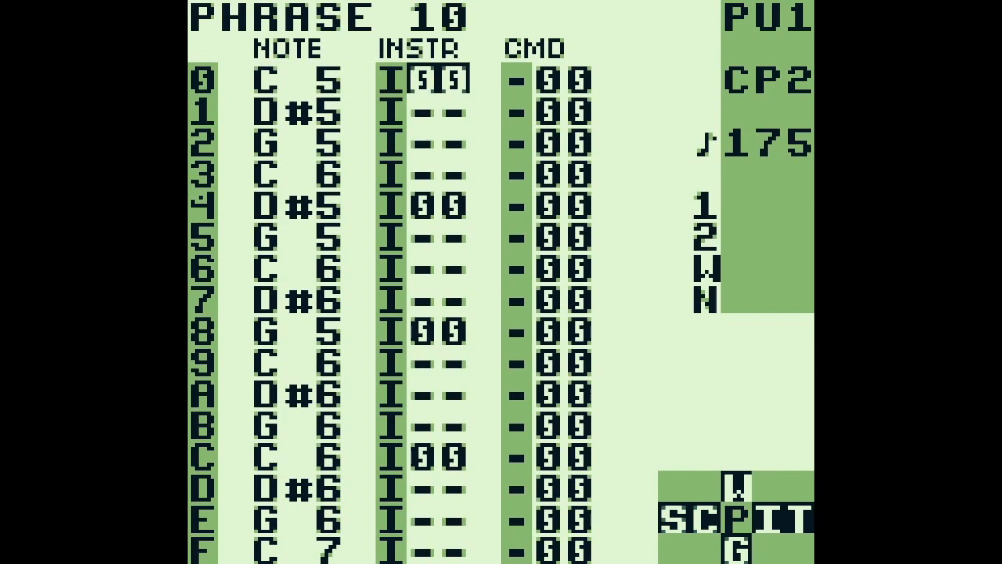
pyautogui.press('Left')
pyautogui.press('Return')
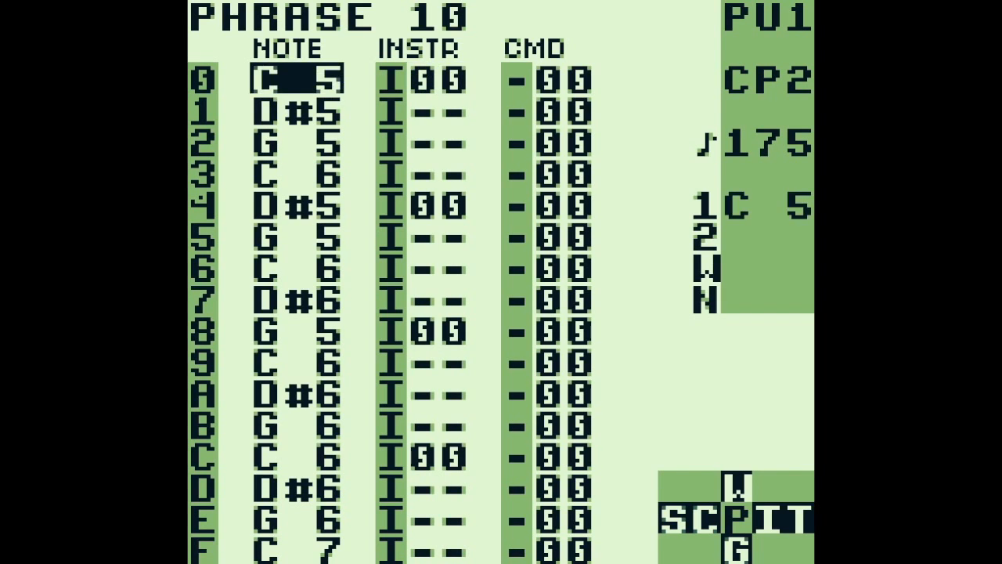
pyautogui.press('Return')
# Move on to phrase 11 in chain 05 and play it
pyautogui.hotkey('z', 'Down')
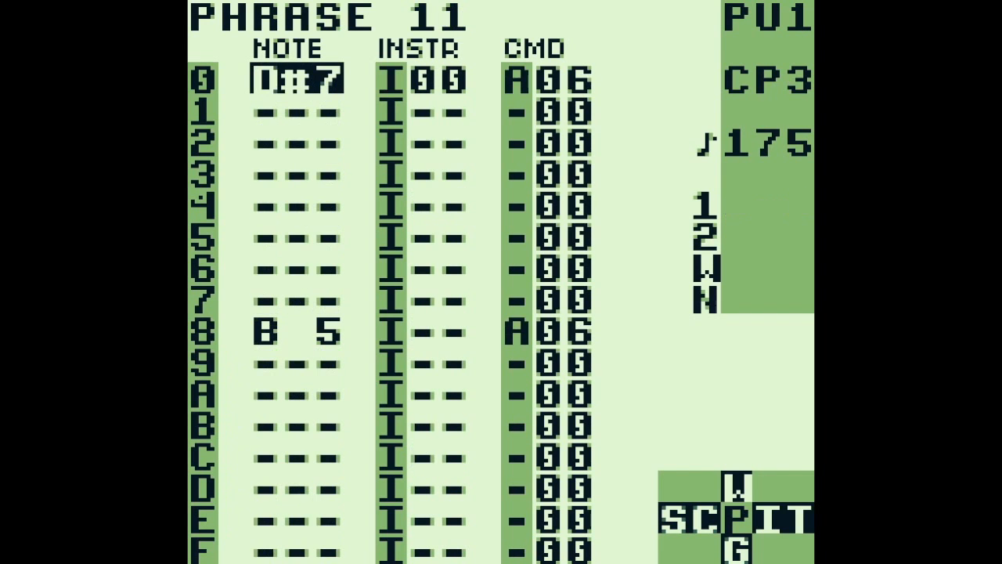
pyautogui.press('Return')
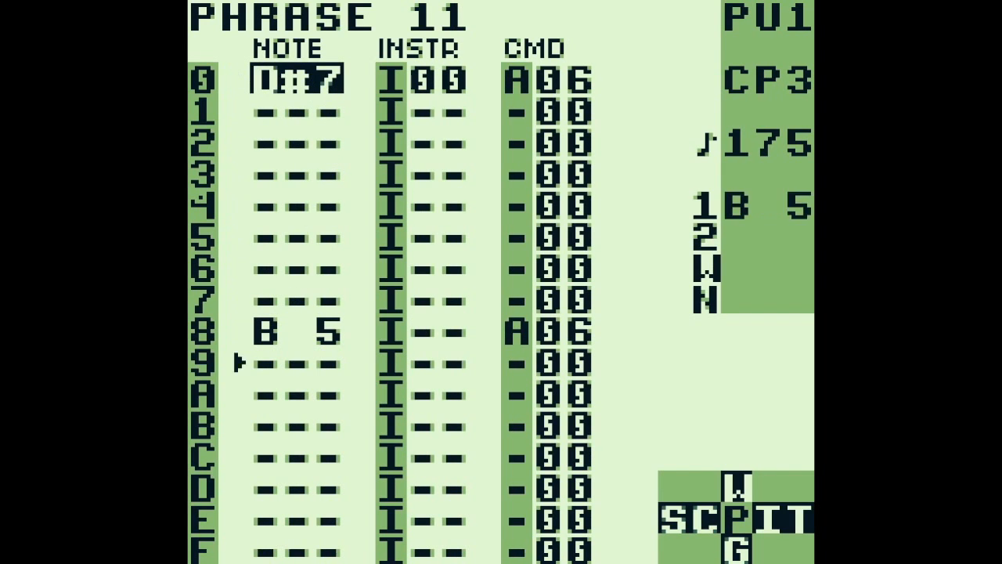
pyautogui.press('Return')
# Open table 06 from the A command on row 0 of phrase 11 and return to the song screen
pyautogui.press('Right')
pyautogui.press('Right')
pyautogui.press('Right')
pyautogui.hotkey('BackSpace', 'Right')
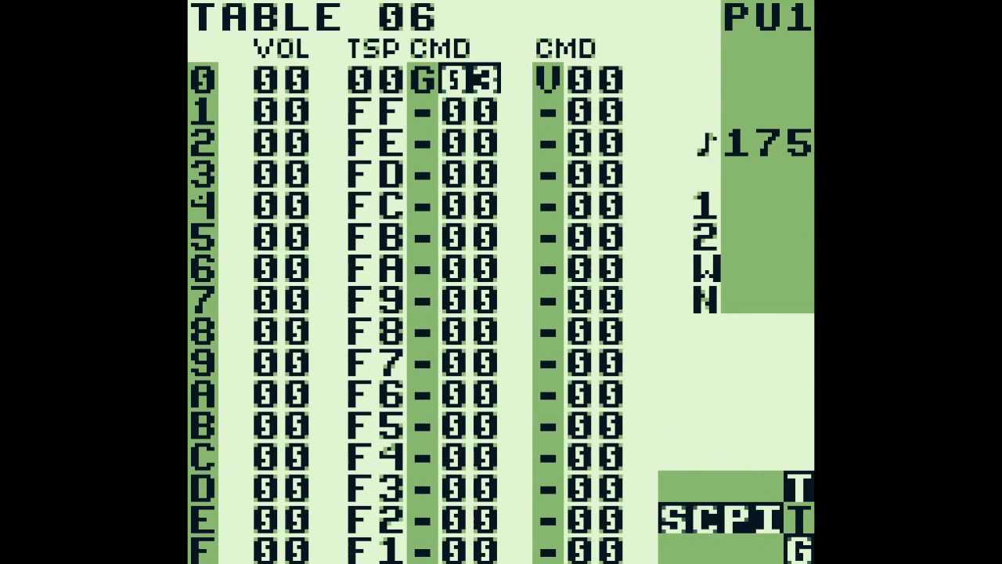
pyautogui.hotkey('BackSpace', 'Left')
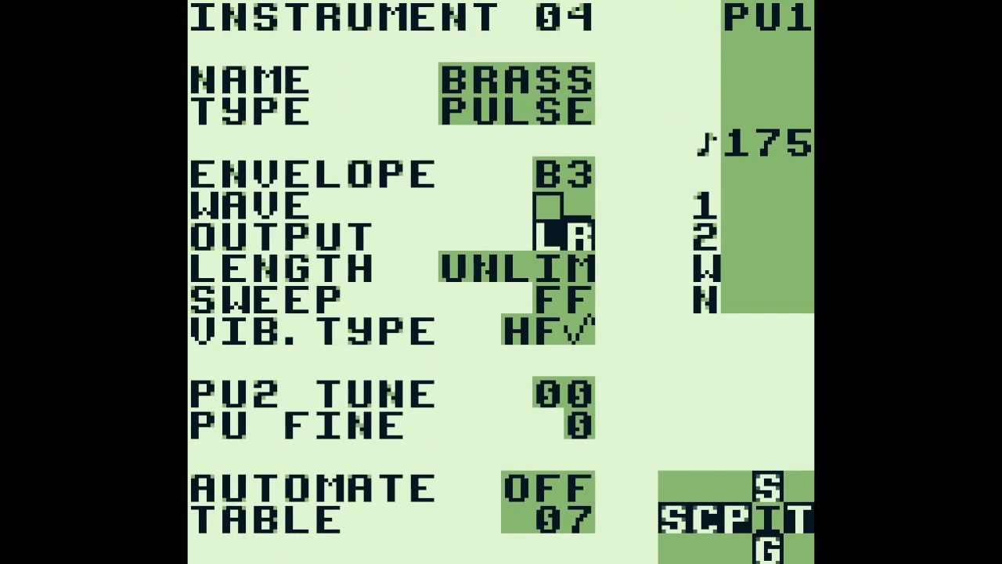
pyautogui.hotkey('BackSpace', 'Left')
pyautogui.hotkey('BackSpace', 'Left')
pyautogui.hotkey('BackSpace', 'Left')
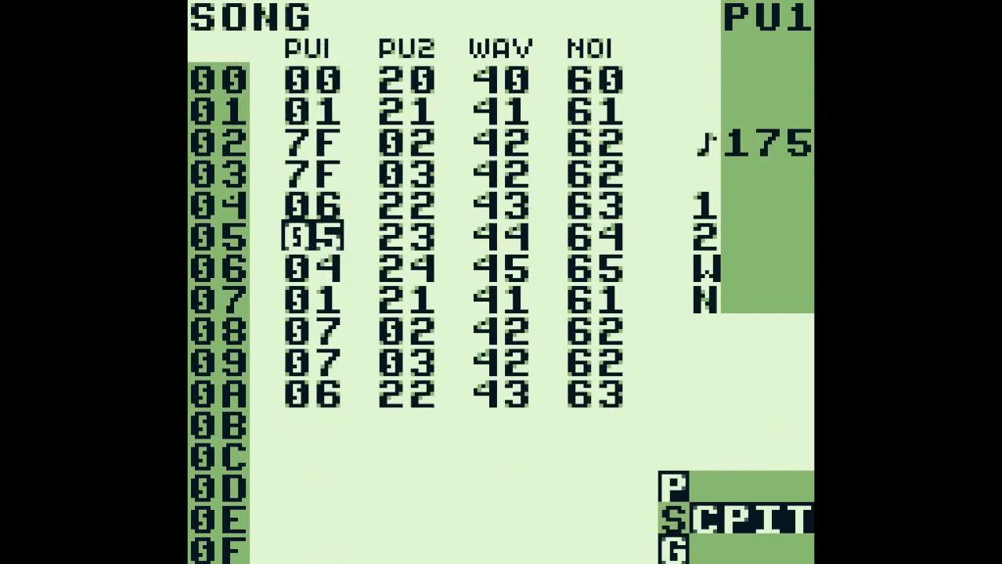
# Open PU2 chain 22, play it and view its phrases from 4C to 51
pyautogui.press('Right')
pyautogui.hotkey('BackSpace', 'Right')
pyautogui.hotkey('z', 'Up')
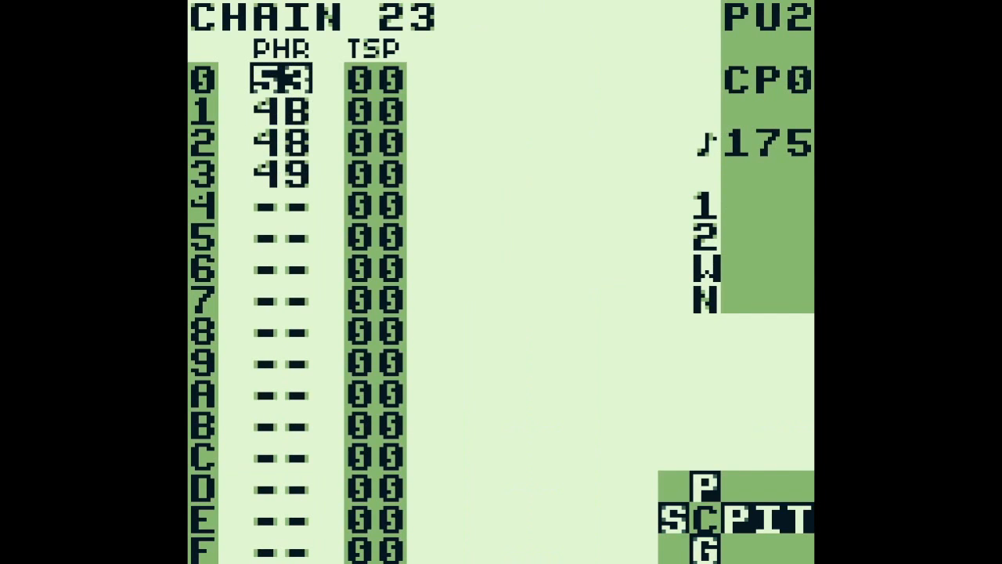
pyautogui.hotkey('z', 'Up')
pyautogui.hotkey('BackSpace', 'Right')
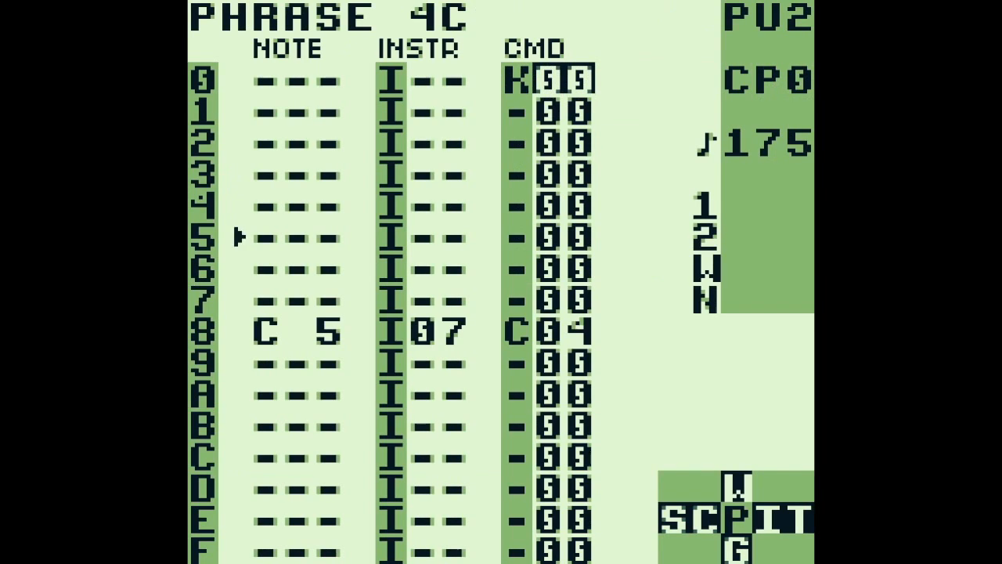
pyautogui.hotkey('z', 'Down')
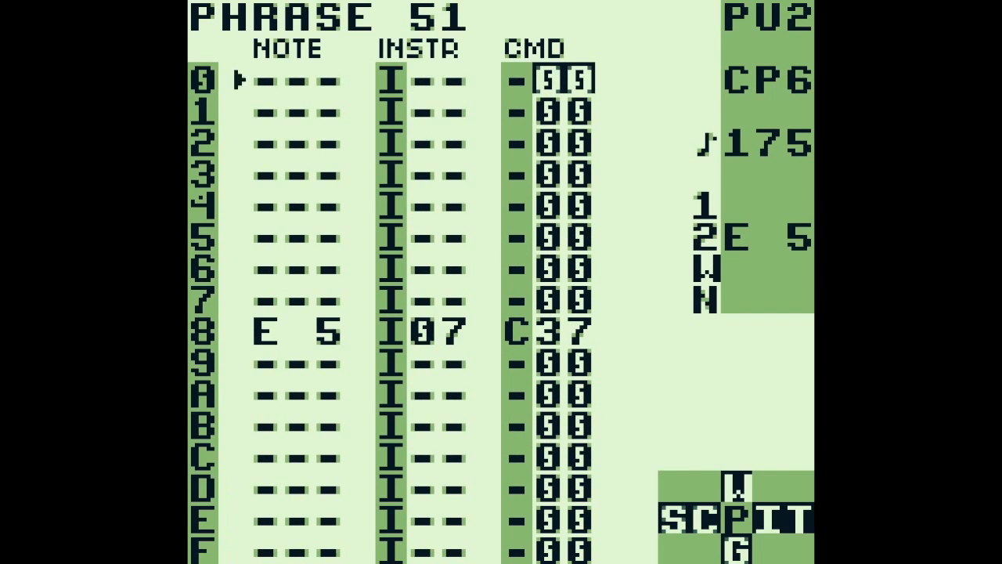
# Open instrument 07 from row 8 of phrase 51, check its wave and envelope, and return to the phrase
pyautogui.press('Down')
pyautogui.press('Down')
pyautogui.press('Down')
pyautogui.press('Down')
pyautogui.press('Down')
pyautogui.press('Down')
pyautogui.press('Down')
pyautogui.press('Left')
pyautogui.press('Left')
pyautogui.press('Down')
pyautogui.hotkey('shift', 'Right')
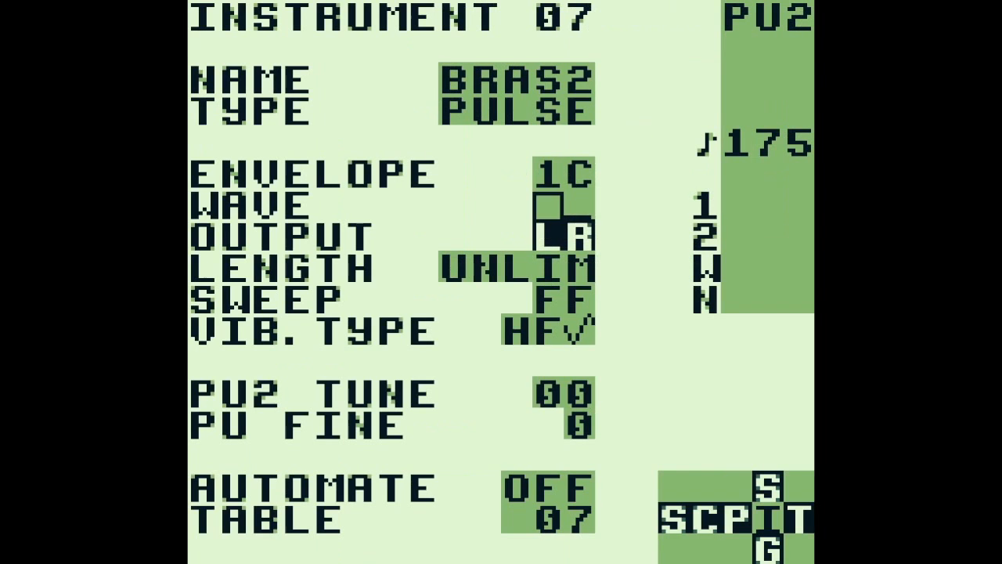
pyautogui.press('Up')
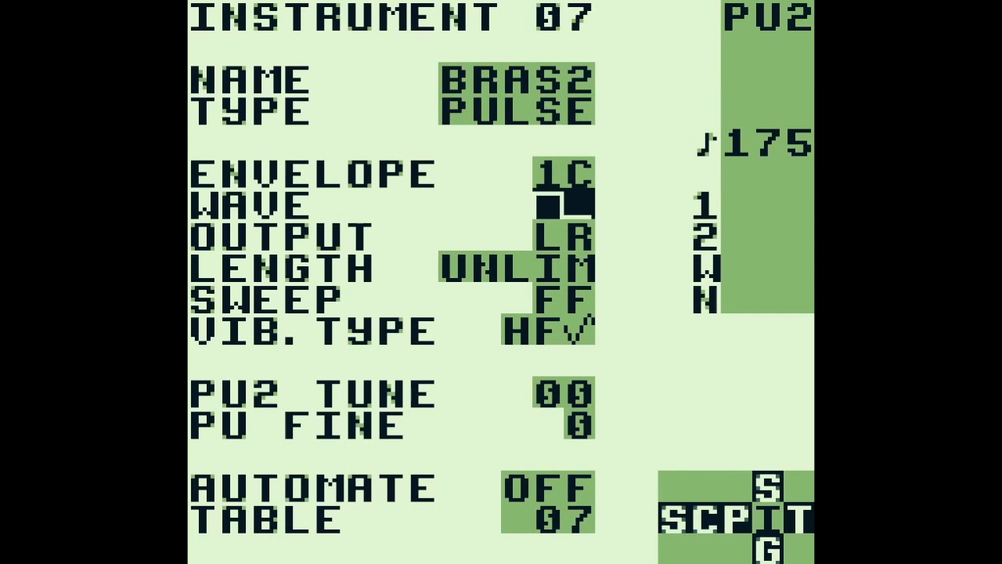
pyautogui.press('Up')
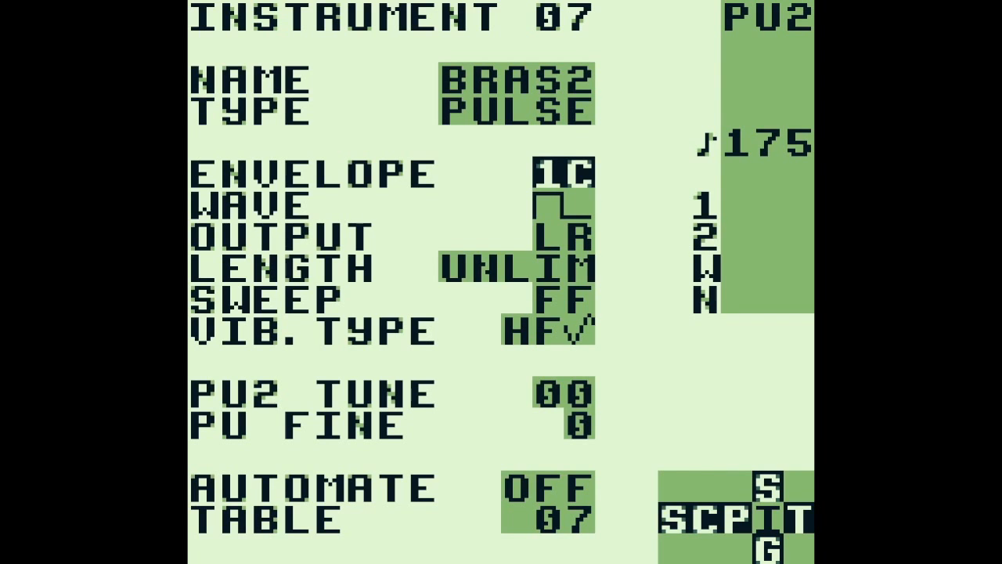
pyautogui.hotkey('shift', 'Left')
pyautogui.press('Left')
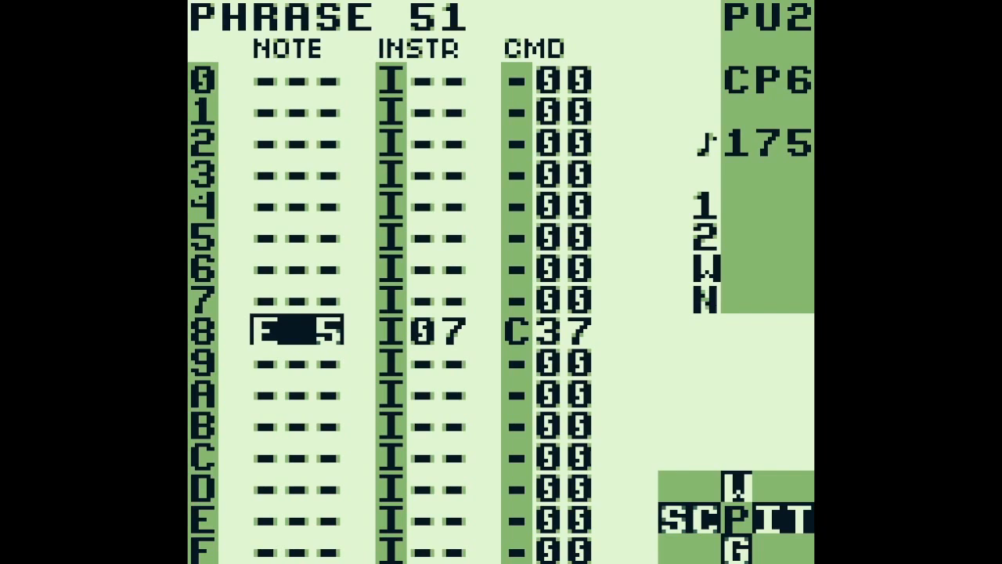
# Switch to PU2 chain 23 and open its phrase 48
pyautogui.hotkey('shift', 'Left')
pyautogui.hotkey('a', 'Down')
pyautogui.press('Up')
pyautogui.press('Up')
pyautogui.press('Up')
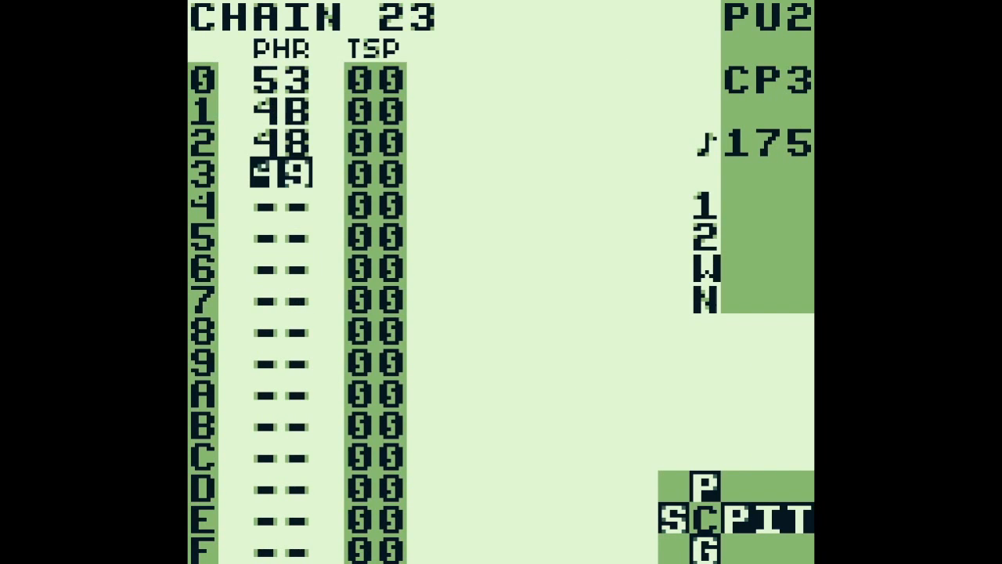
pyautogui.hotkey('shift', 'Right')
pyautogui.hotkey('a', 'Up')
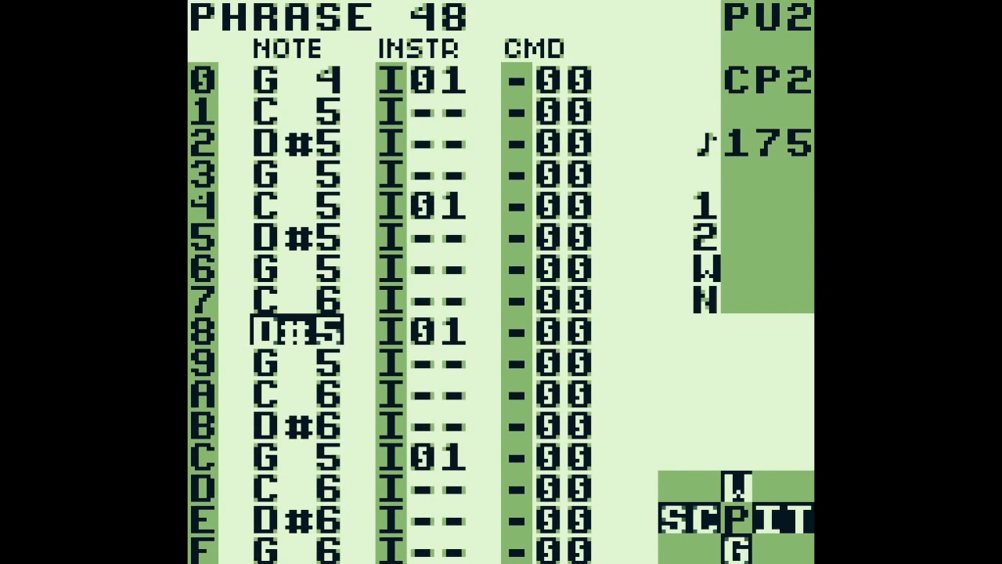
# View the matching PU1 phrase 10 and return to the song screen
pyautogui.hotkey('a', 'Left')
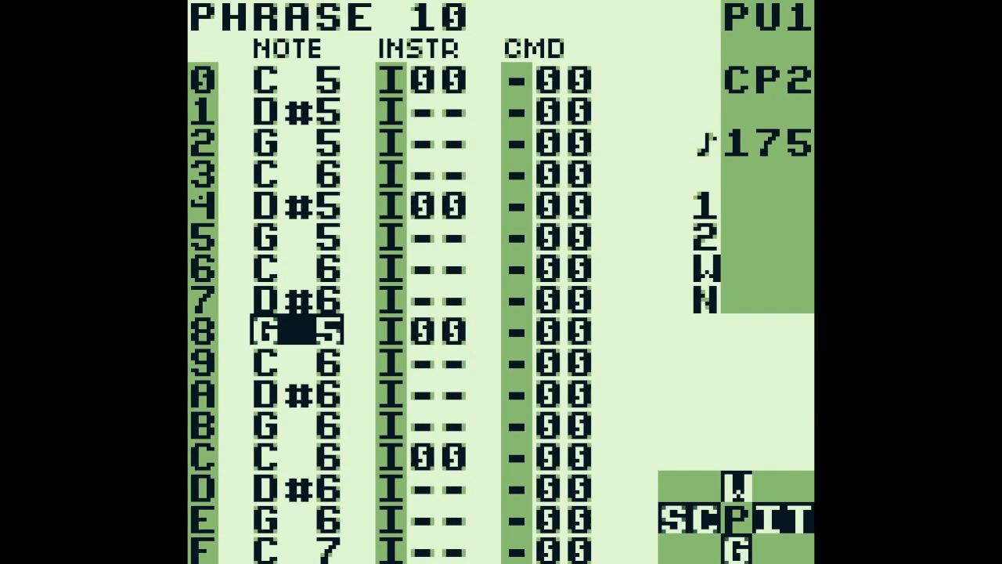
pyautogui.hotkey('shift', 'Left')
pyautogui.press('Right')
pyautogui.hotkey('shift', 'Left')
pyautogui.press('Right')
pyautogui.press('Right')
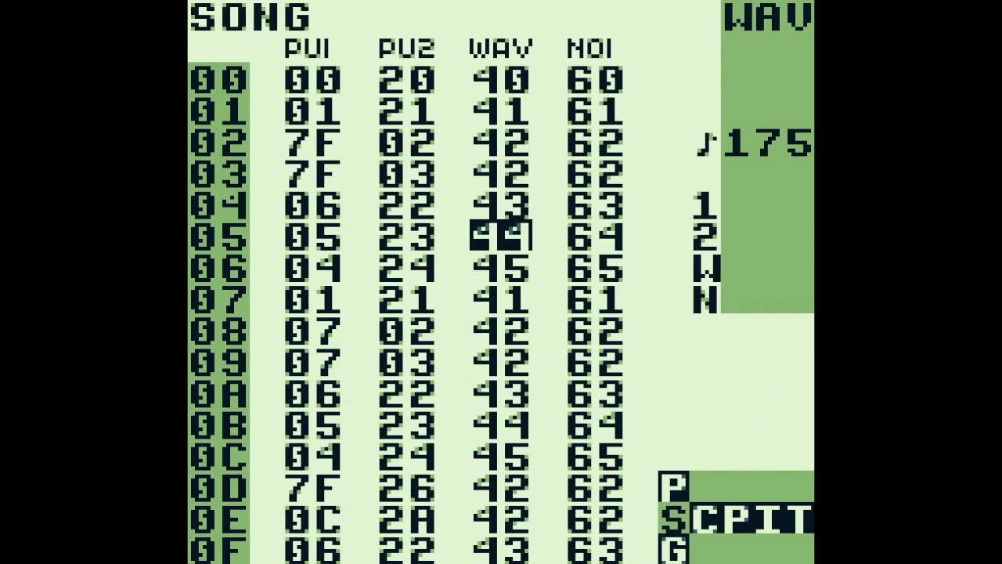
# Reopen PU2 chain 23, play phrase 48 with all channels, view phrase 49 and return to the song screen
pyautogui.press('Right')
pyautogui.press('Left')
pyautogui.press('Left')
pyautogui.hotkey('shift', 'Right')
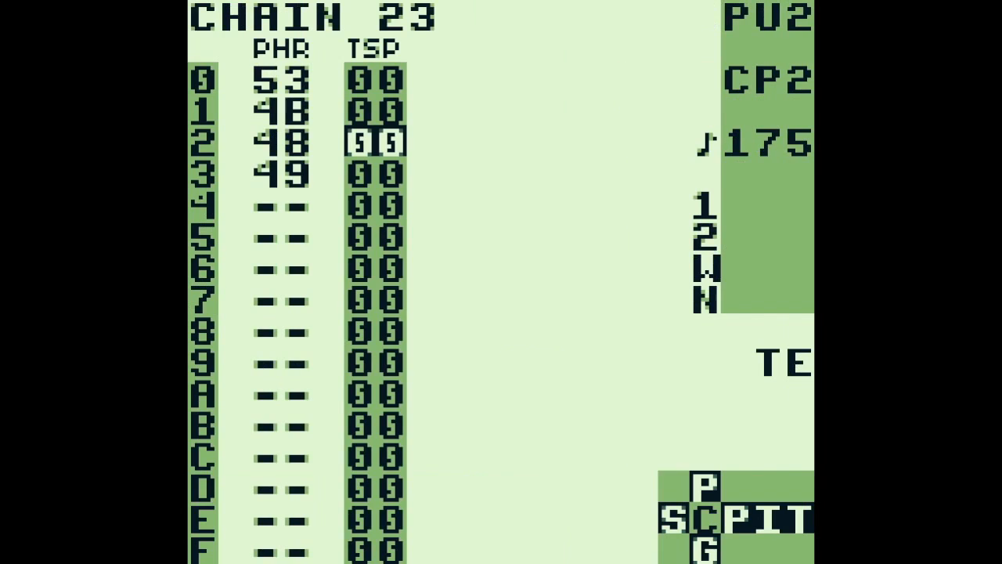
pyautogui.press('Left')
pyautogui.hotkey('shift', 'Right')
pyautogui.hotkey('shift', 'Return')
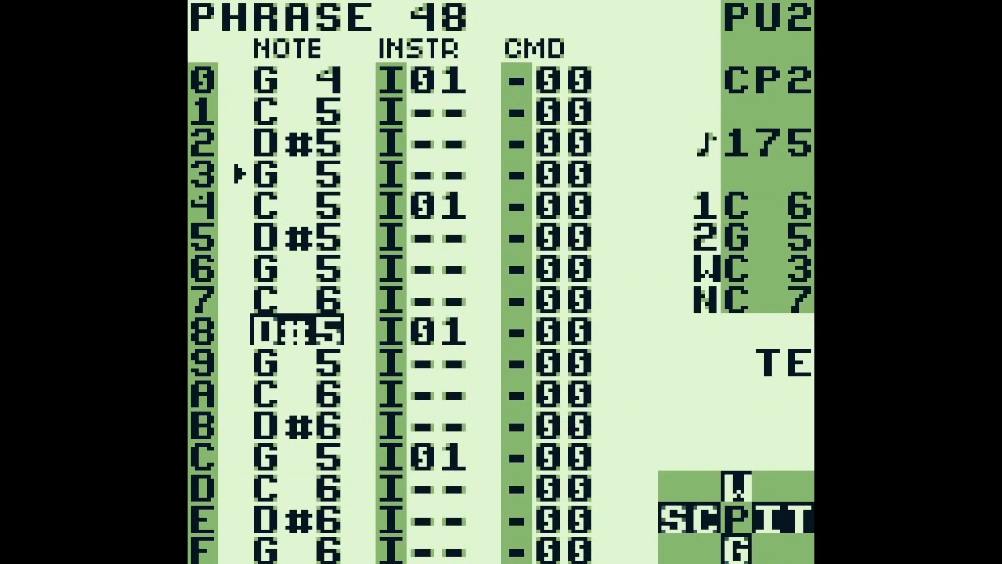
pyautogui.hotkey('a', 'Down')
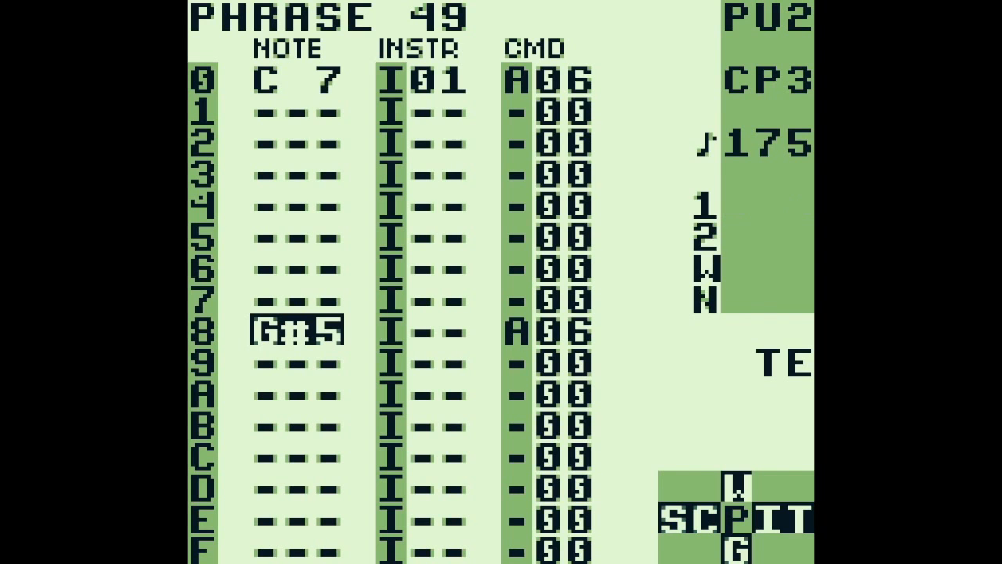
pyautogui.hotkey('shift', 'Left')
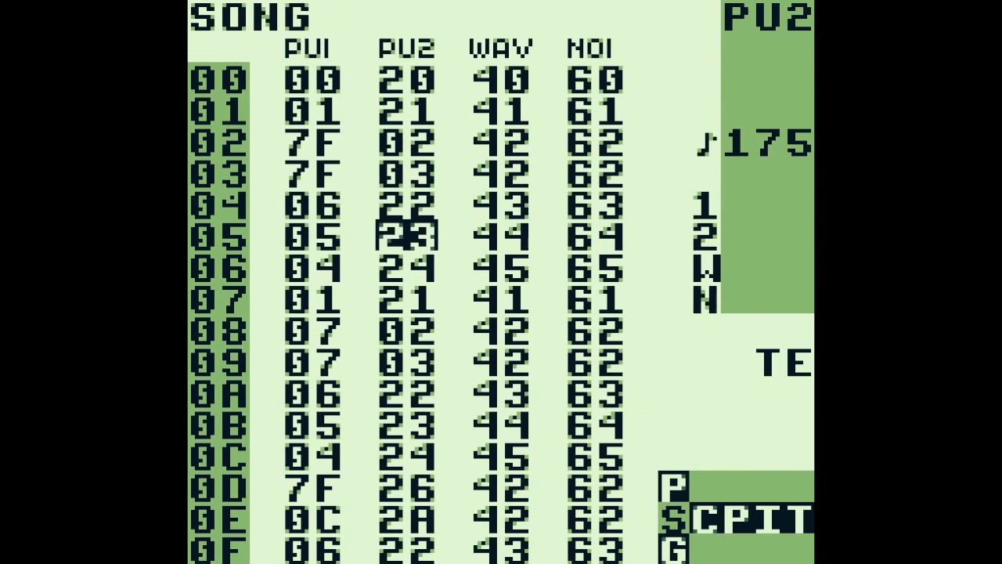
# Play the song with all channels from row 07, stop it and play it from row 06
pyautogui.press('Down')
pyautogui.press('Right')
pyautogui.press('Up')
pyautogui.press('Right')
pyautogui.press('Down')
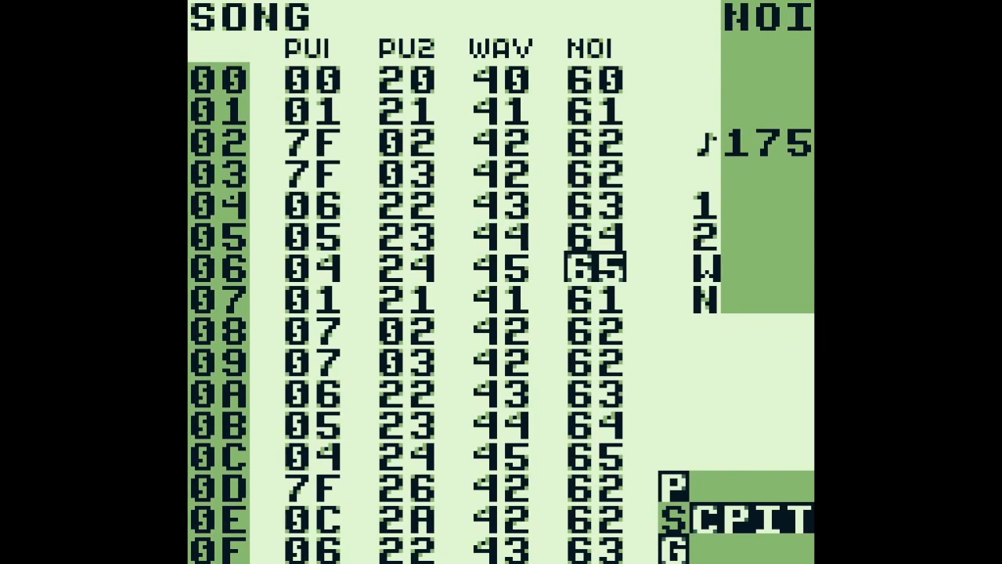
pyautogui.press('Down')
pyautogui.press('Return')
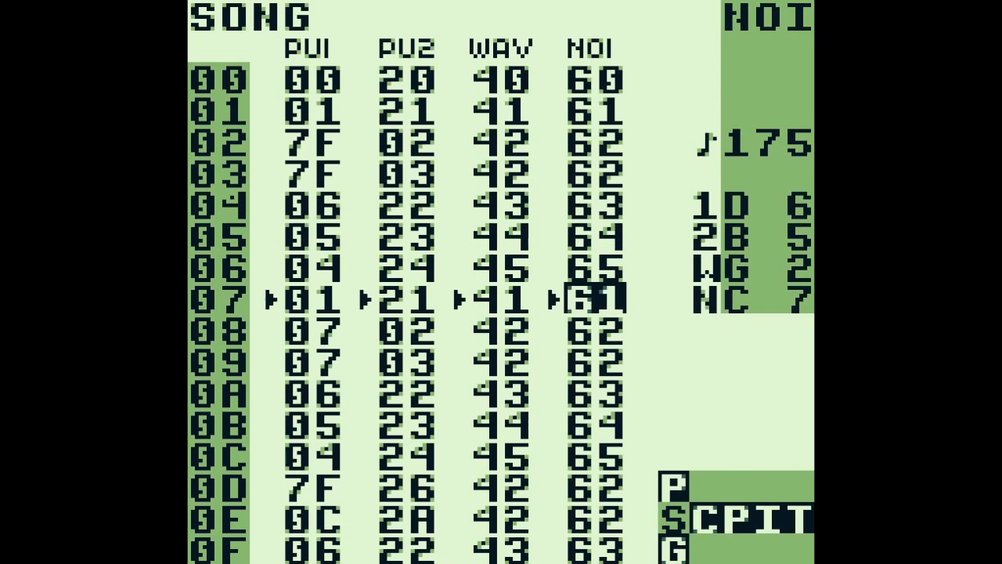
pyautogui.press('Return')
pyautogui.press('Up')
pyautogui.press('Return')
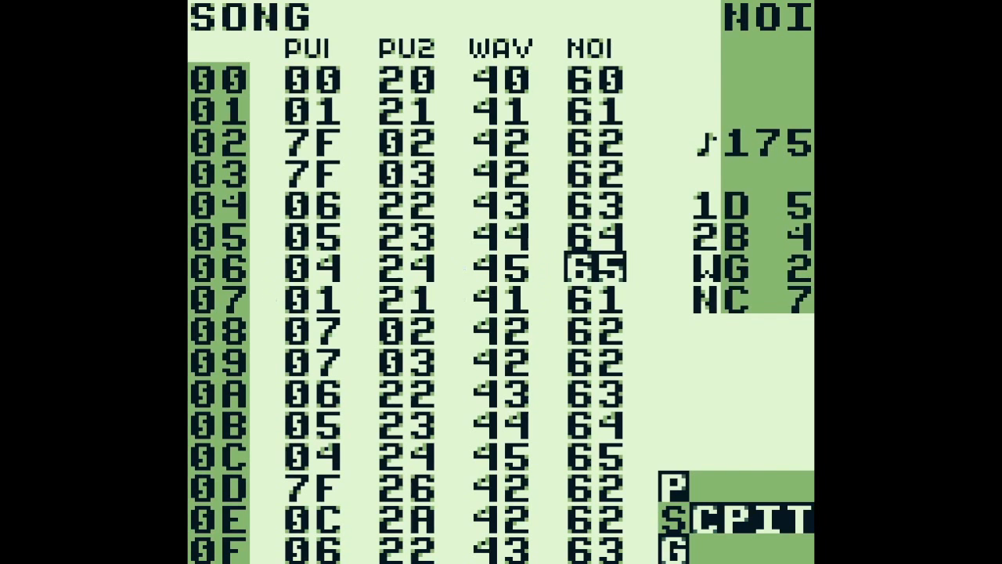
# Open WAV chain 45 on song row 06 and view its first phrases, 8F and 90
pyautogui.press('Left')
pyautogui.hotkey('shift', 'Right')
pyautogui.press('Up')
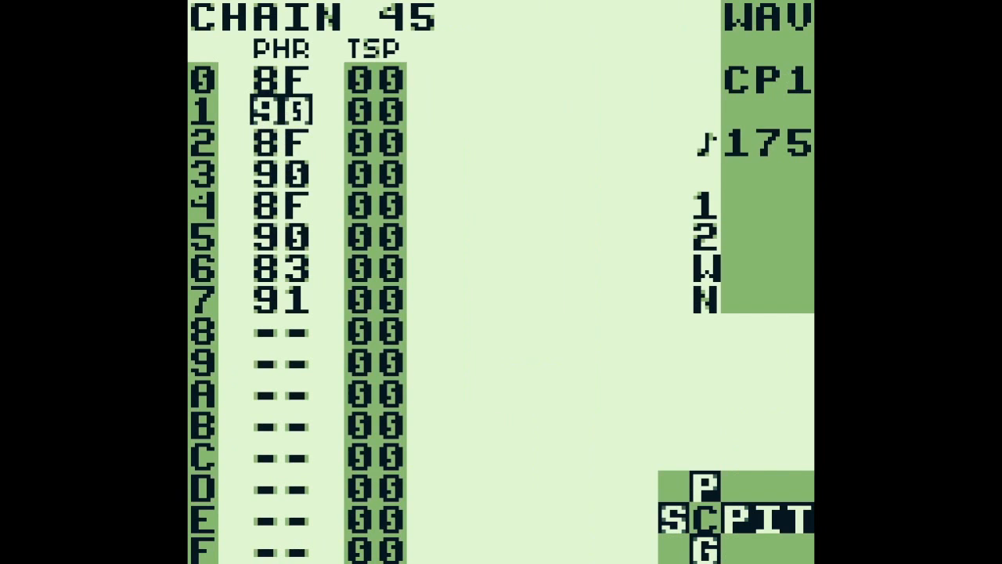
pyautogui.press('Up')
pyautogui.hotkey('shift', 'Right')
pyautogui.hotkey('a', 'Down')
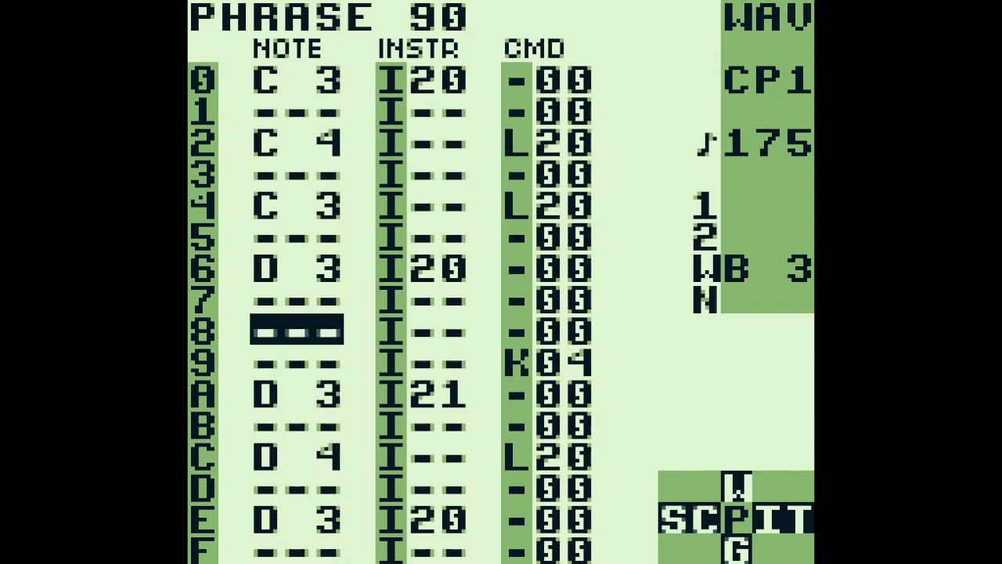
# Examine the commands in the further phrases of chain 45 up to phrase 91 and return to the song screen
pyautogui.hotkey('a', 'Down')
pyautogui.press('Right')
pyautogui.press('Right')
pyautogui.press('Up')
pyautogui.press('Up')
pyautogui.press('Up')
pyautogui.press('Up')
pyautogui.press('Up')
pyautogui.press('Up')
pyautogui.press('Up')
pyautogui.press('Up')
pyautogui.press('Right')
pyautogui.hotkey('a', 'Down')
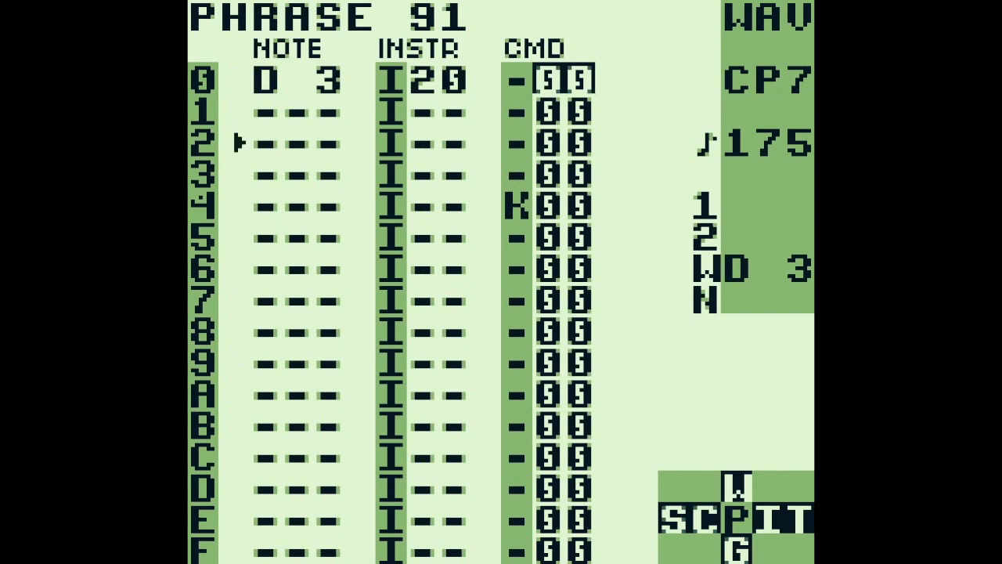
pyautogui.hotkey('shift', 'Left')
pyautogui.hotkey('shift', 'Left')
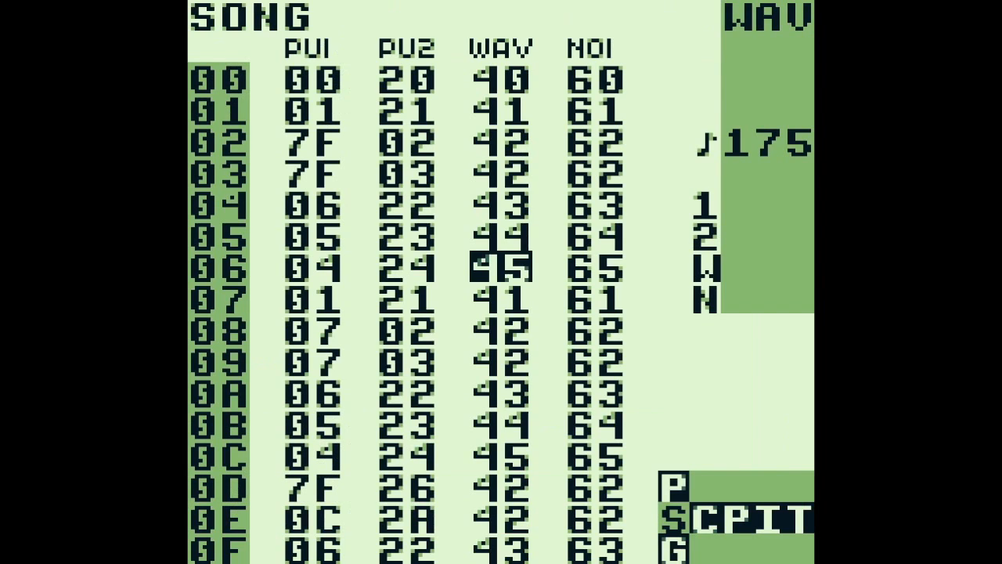
# Open NOI chain 65, view its phrases from CD to CA and return to the song screen
pyautogui.press('Right')
pyautogui.hotkey('shift', 'Right')
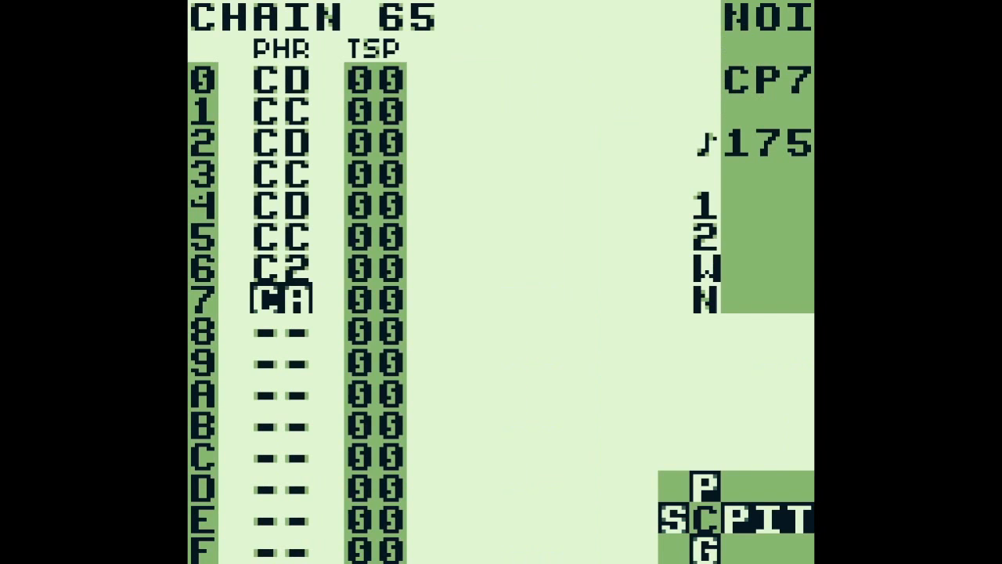
pyautogui.press('Up')
pyautogui.press('Up')
pyautogui.press('Up')
pyautogui.press('Up')
pyautogui.press('Up')
pyautogui.press('Up')
pyautogui.press('Up')
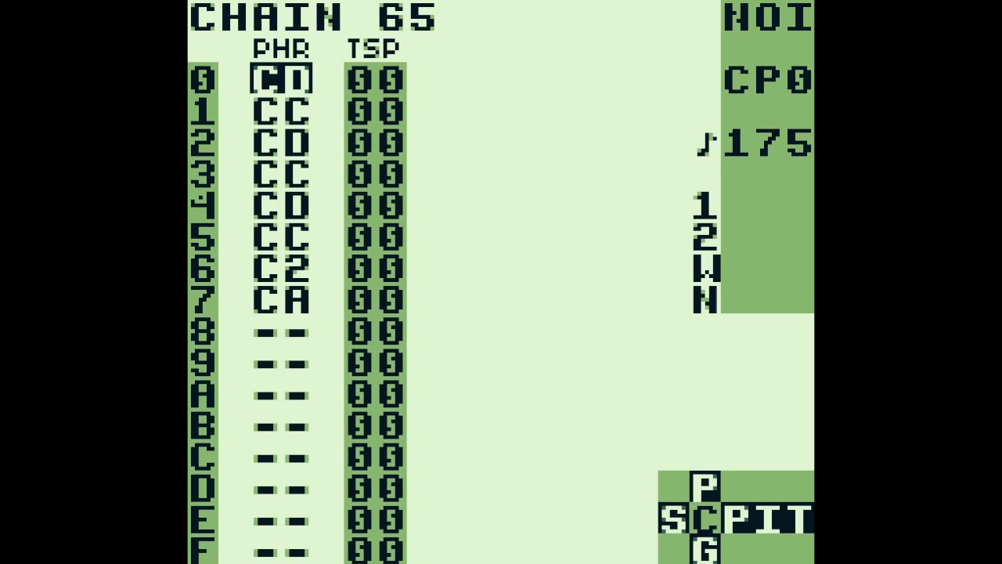
pyautogui.hotkey('shift', 'Right')
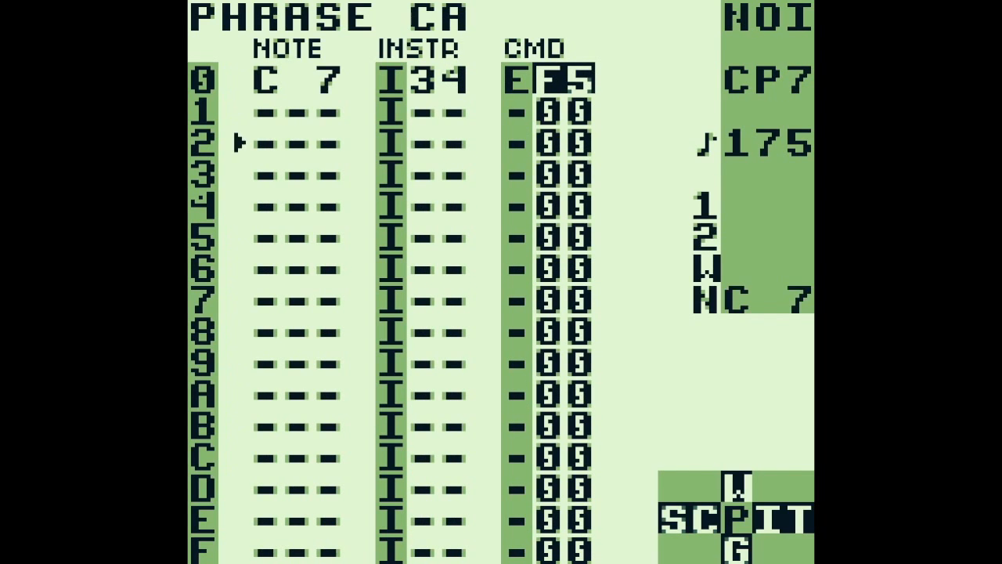
pyautogui.hotkey('shift', 'Left')
pyautogui.hotkey('shift', 'Left')
# Open PU1 chain 04 on song row 06 and its first phrase, 1F
pyautogui.press('Left')
pyautogui.press('Left')
pyautogui.press('Left')
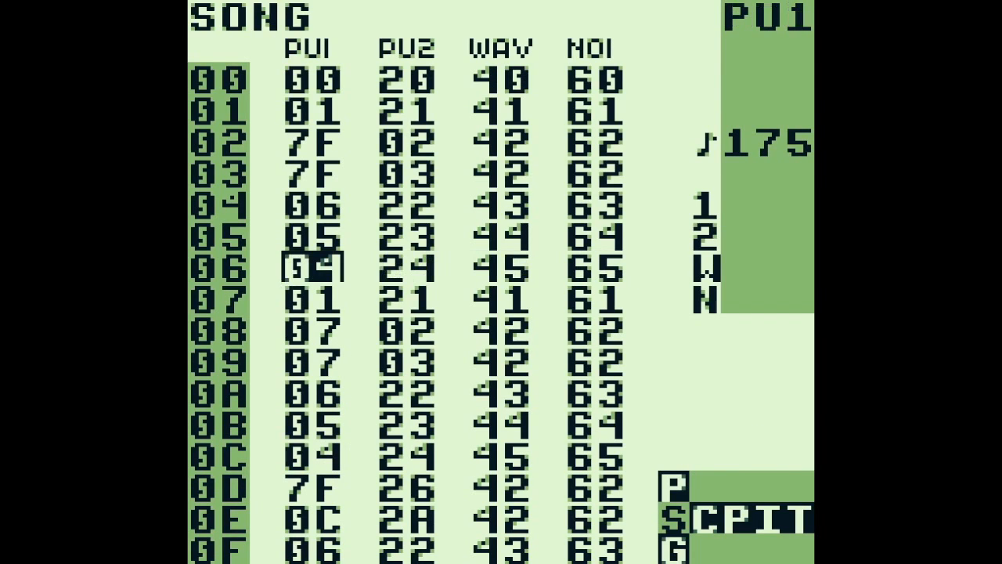
pyautogui.hotkey('shift', 'Right')
pyautogui.press('Up')
pyautogui.press('Up')
pyautogui.press('Up')
pyautogui.press('Up')
pyautogui.press('Up')
pyautogui.press('Up')
pyautogui.press('Up')
pyautogui.hotkey('shift', 'Right')
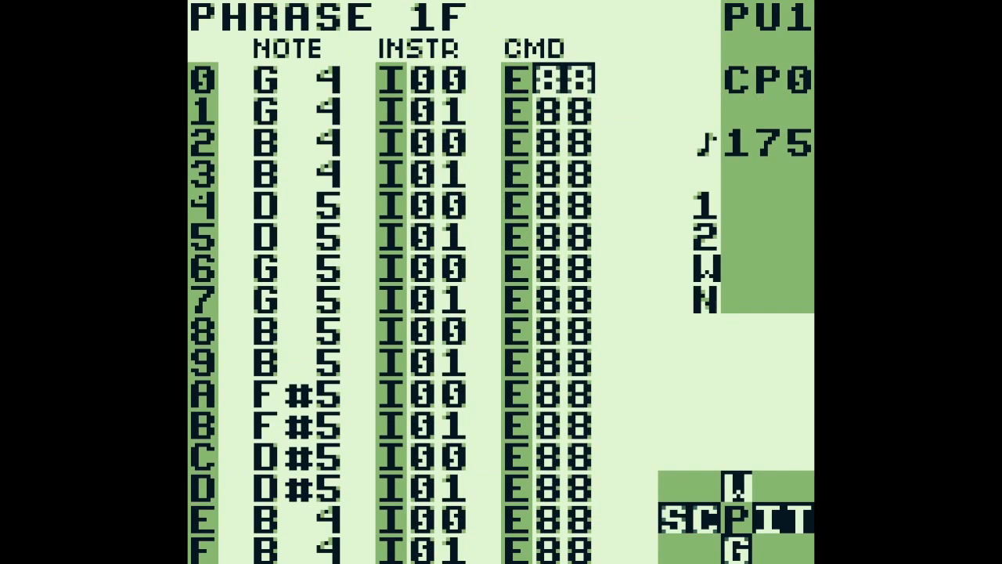
# Play PU1 chain 04 while viewing its phrases 1F and 20, and stop playback from the chain screen
pyautogui.hotkey('shift', 'Left')
pyautogui.press('Return')
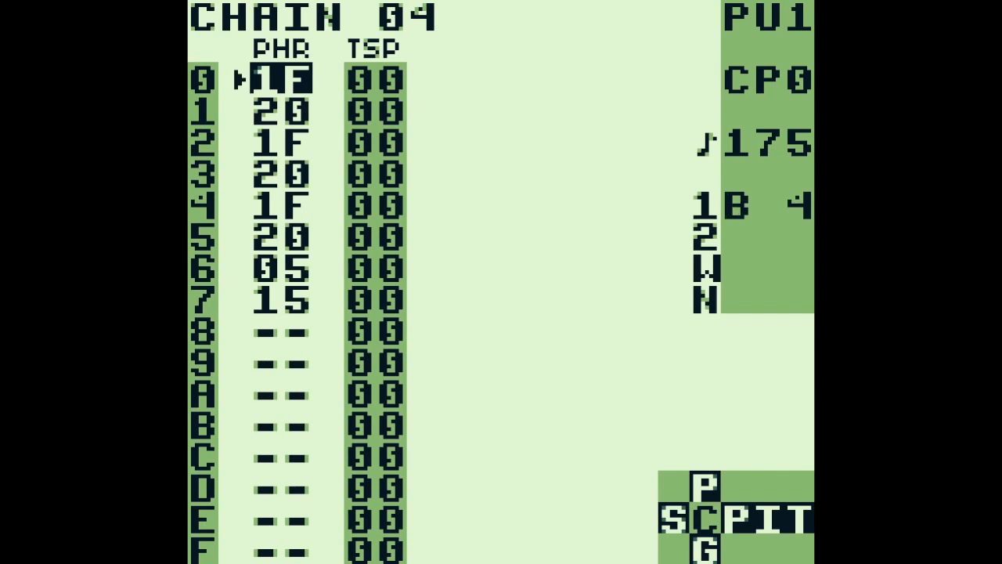
pyautogui.hotkey('shift', 'Right')
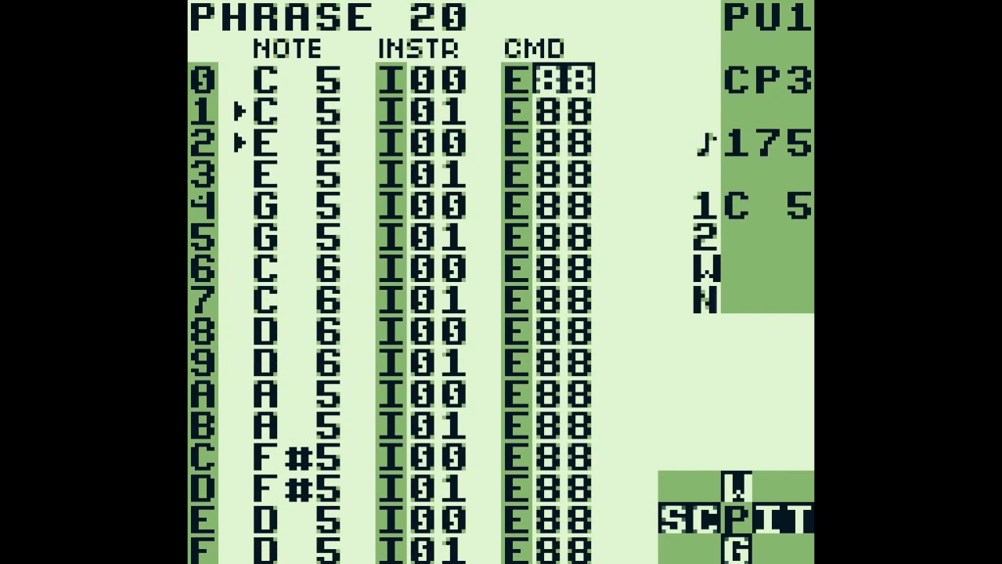
pyautogui.hotkey('shift', 'Left')
pyautogui.press('Return')
# Reopen phrase 1F of chain 04 and examine the notes in its first two rows
pyautogui.press('Up')
pyautogui.press('Up')
pyautogui.press('Up')
pyautogui.hotkey('shift', 'Right')
pyautogui.press('Left')
pyautogui.press('Left')
pyautogui.press('Left')
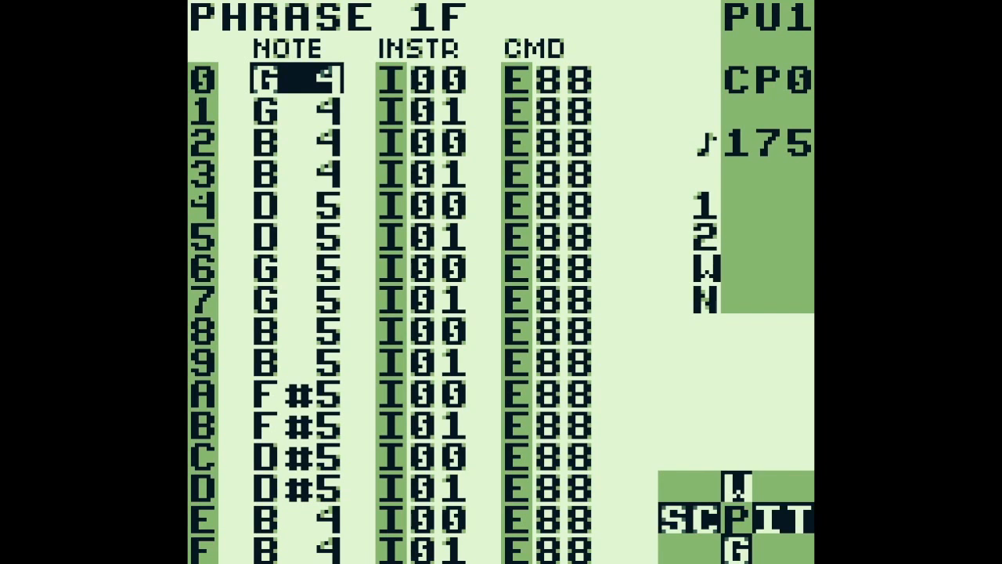
pyautogui.press('Down')
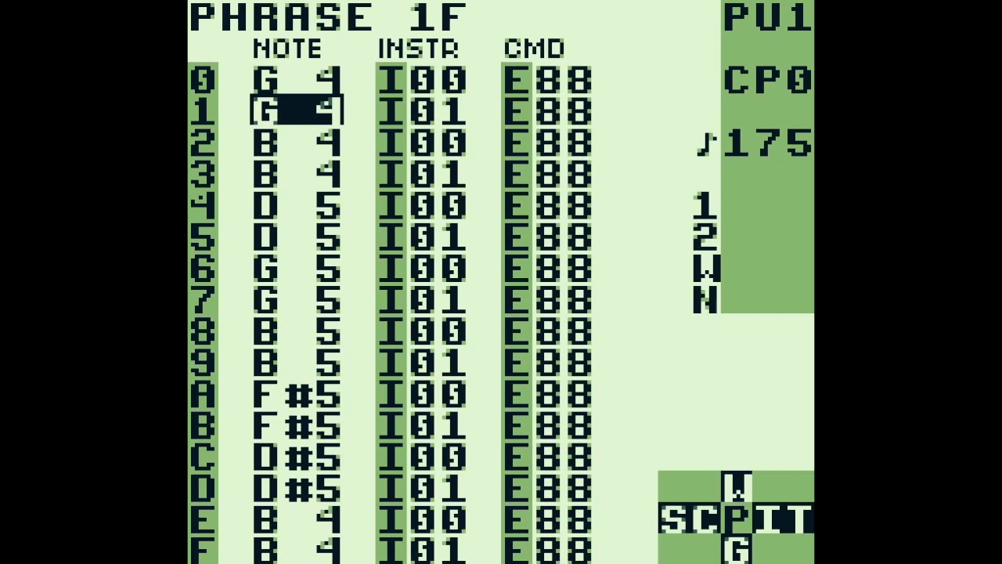
# Play phrase 1F, move on to phrase 20 and stop playback
pyautogui.press('Return')
pyautogui.hotkey('a', 'Down')
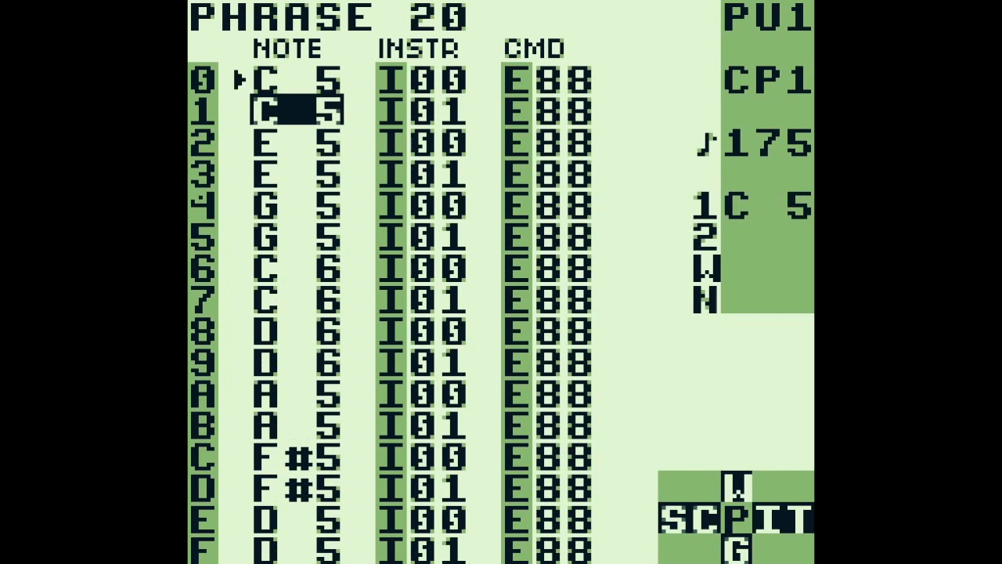
pyautogui.press('Return')
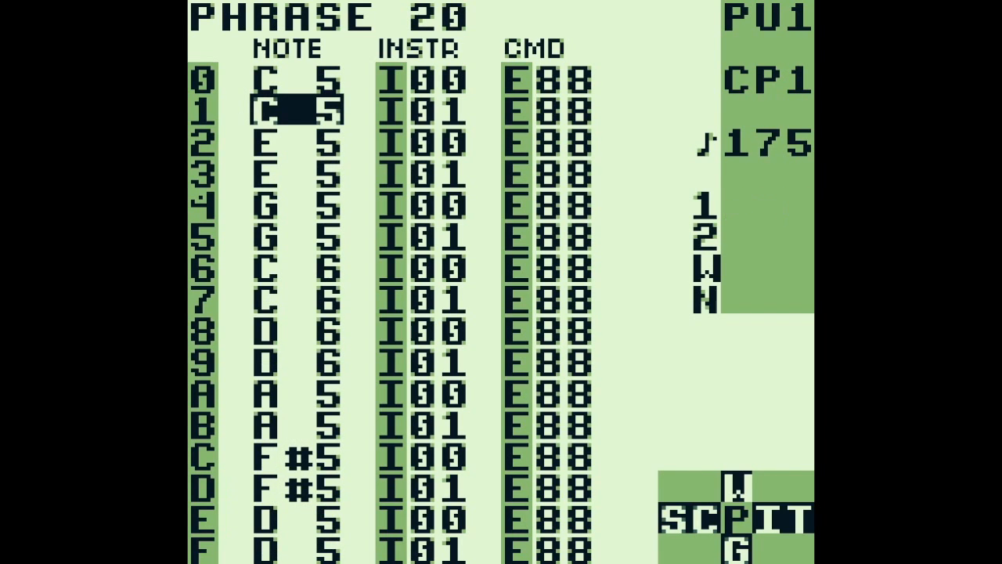
# Switch to PU2 chain 24, play it while viewing its phrases up to 45, and return to the song screen
pyautogui.hotkey('shift', 'Left')
pyautogui.hotkey('a', 'Right')
pyautogui.press('Up')
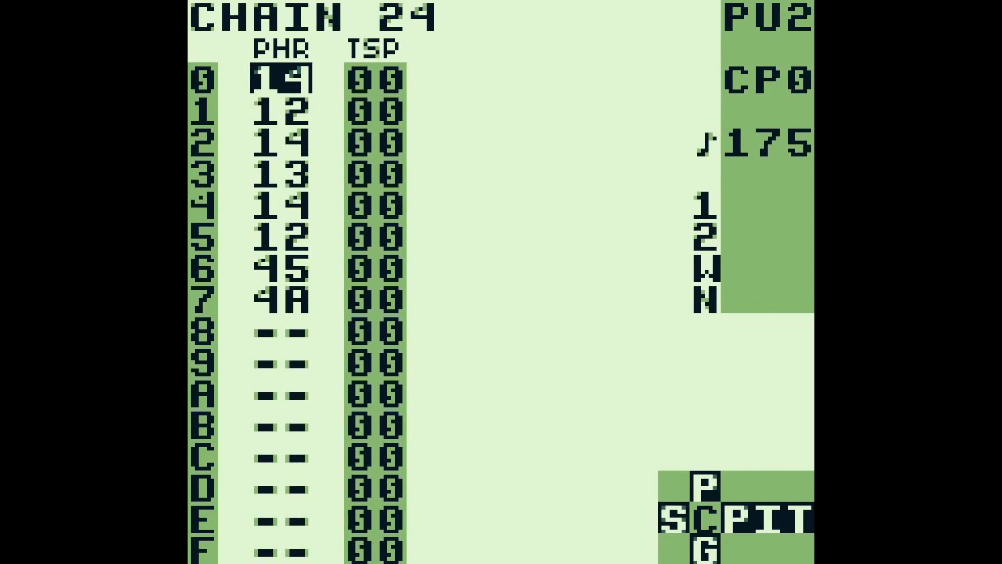
pyautogui.press('Return')
pyautogui.hotkey('shift', 'Right')
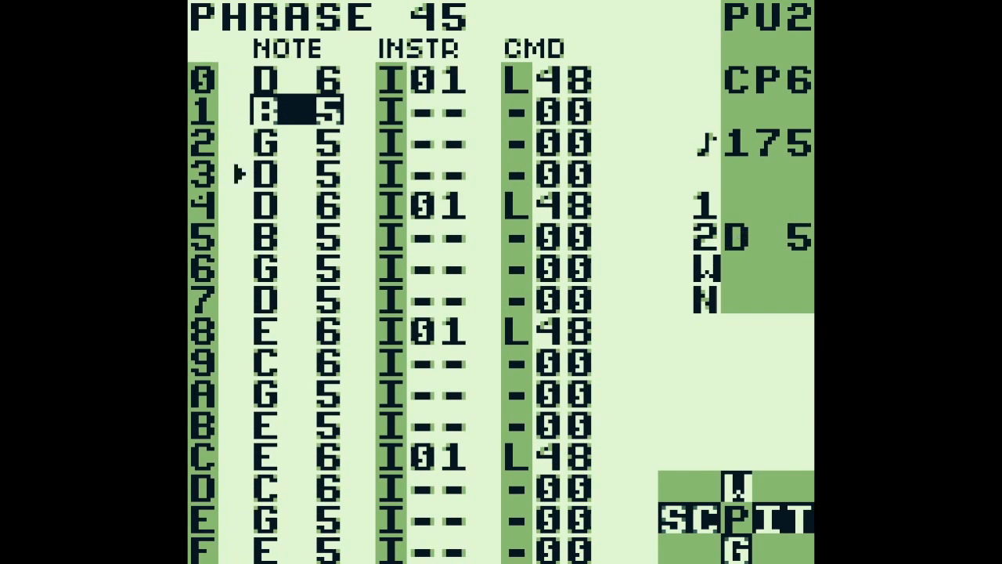
pyautogui.hotkey('shift', 'Left')
pyautogui.hotkey('shift', 'Left')
# Reopen phrase 45 of PU2 chain 24, view the following phrase 4A and return to the song screen
pyautogui.press('Right')
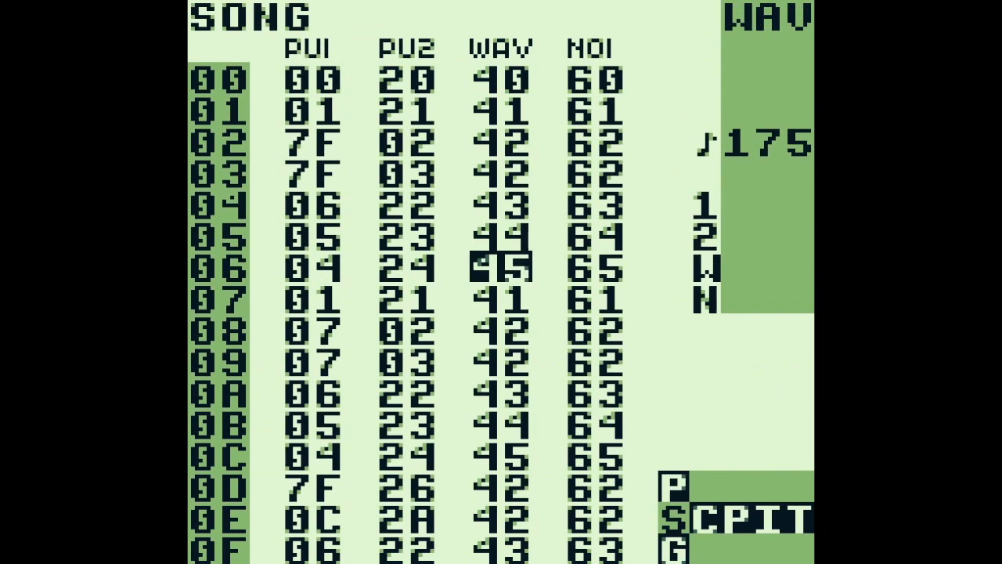
pyautogui.press('Right')
pyautogui.press('Left')
pyautogui.press('Left')
pyautogui.hotkey('shift', 'Right')
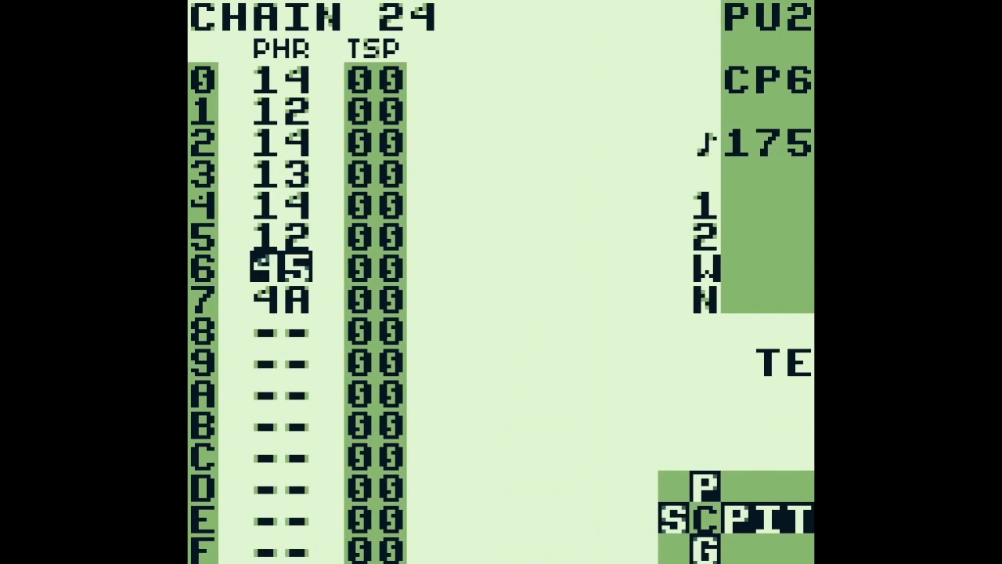
pyautogui.hotkey('shift', 'Right')
pyautogui.hotkey('a', 'Down')
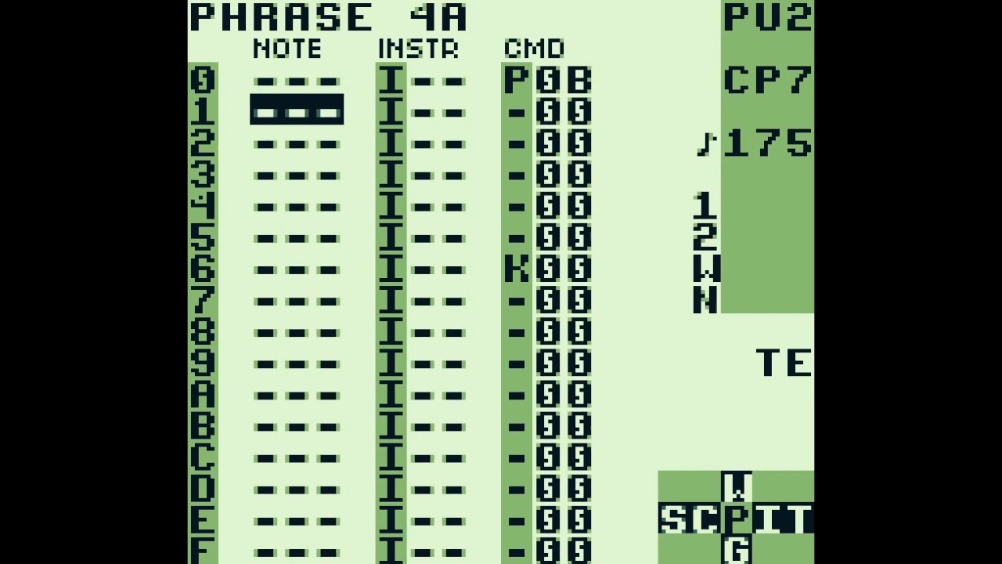
pyautogui.hotkey('shift', 'Left')
pyautogui.hotkey('shift', 'Left')
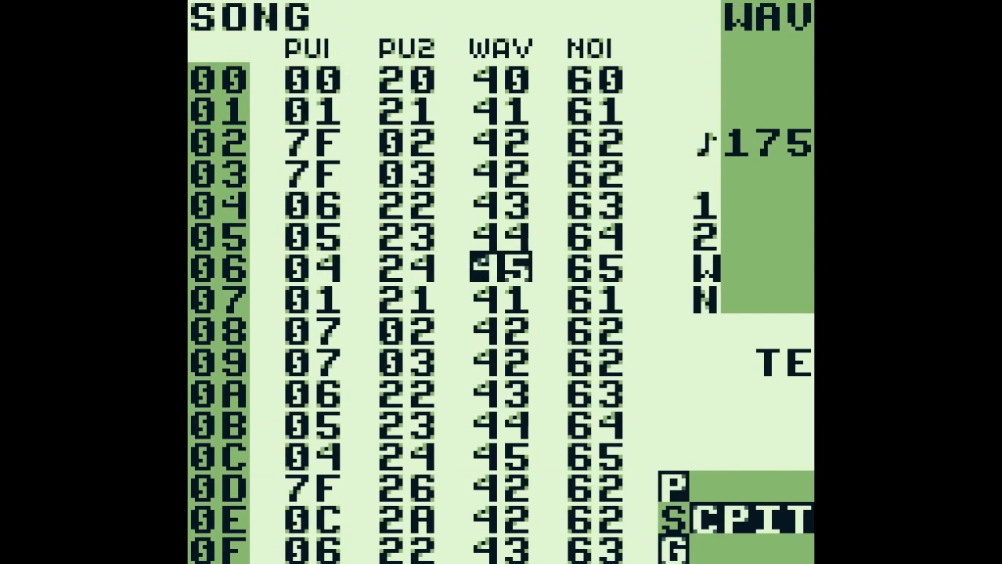
# Go to row 08 of the song and start playback with all channels
pyautogui.press('Right')
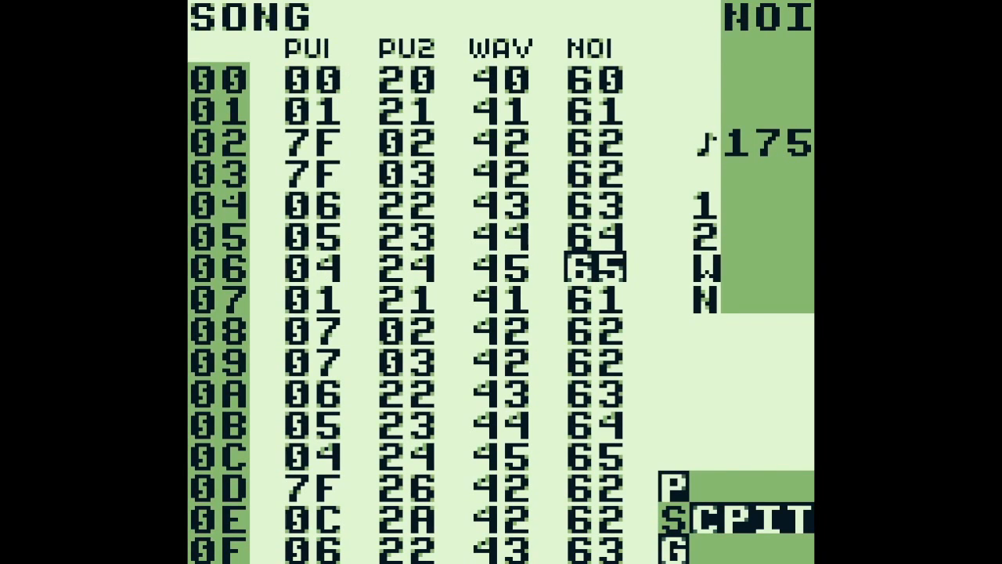
pyautogui.press('Down')
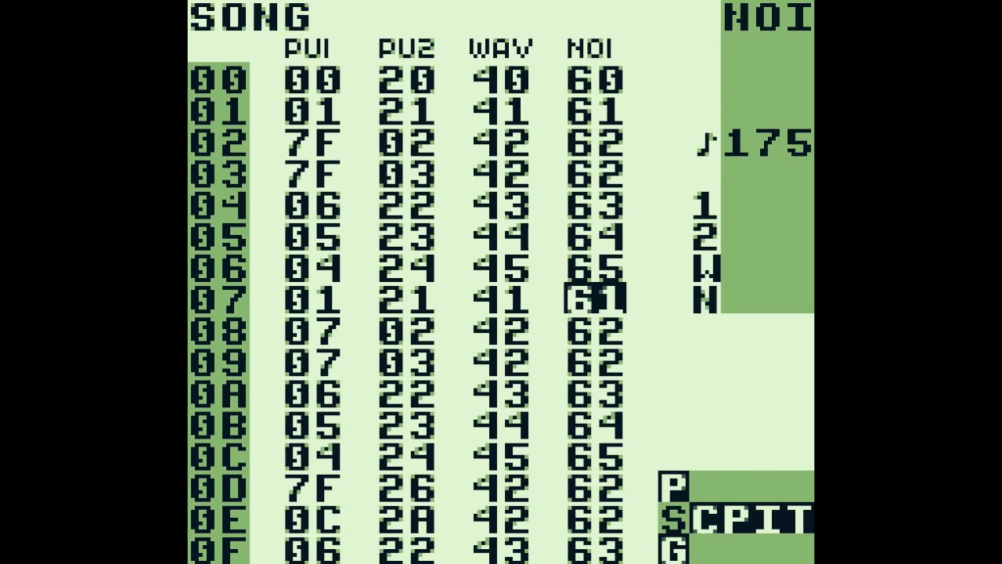
pyautogui.press('Down')
pyautogui.press('Left')
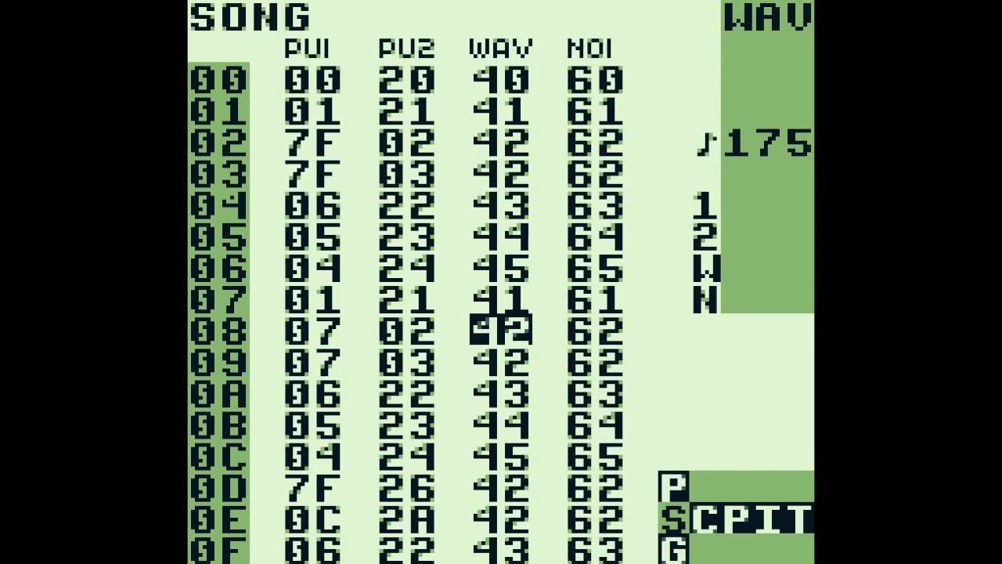
pyautogui.press('Return')
# Open PU1 chain 07 on song row 08 and view its phrases up to phrase 22
pyautogui.press('Left')
pyautogui.press('Left')
pyautogui.hotkey('shift', 'Right')
pyautogui.press('Up')
pyautogui.press('Up')
pyautogui.press('Up')
pyautogui.press('Up')
pyautogui.press('Up')
pyautogui.press('Up')
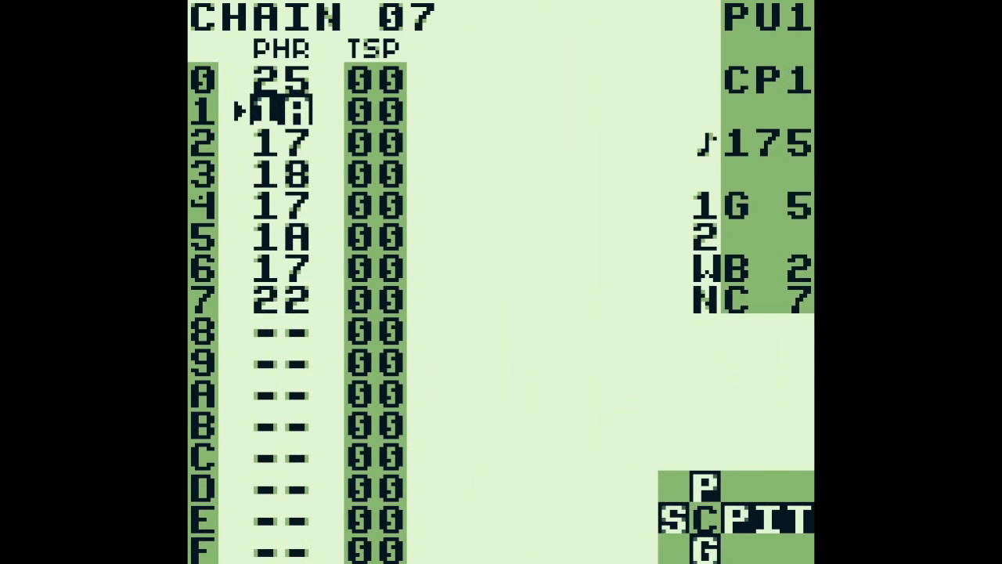
pyautogui.press('Down')
pyautogui.hotkey('shift', 'Right')
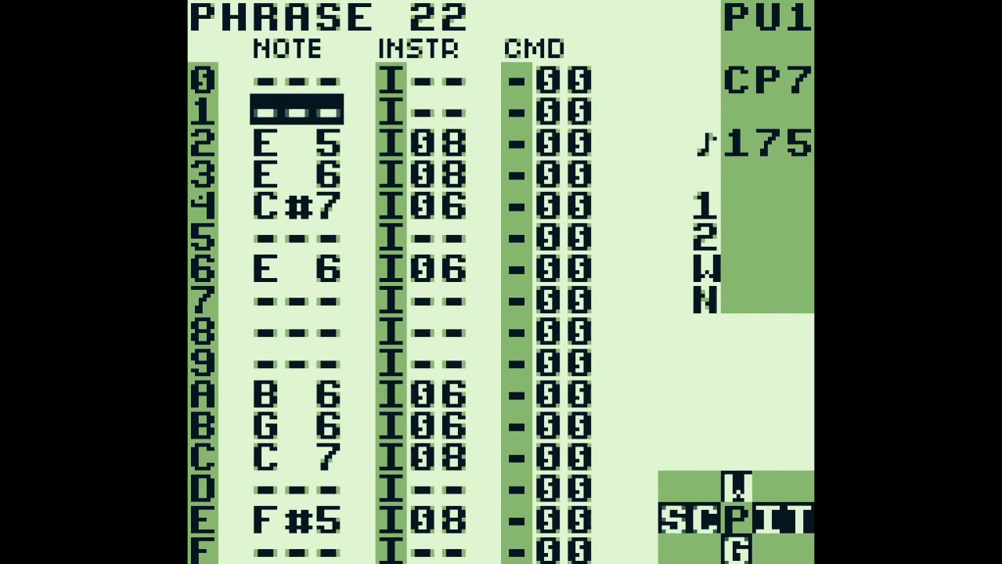
# Go back to the start of PU1 chain 07 and open phrase 25 at the step 4 note
pyautogui.hotkey('shift', 'Left')
pyautogui.press('Up')
pyautogui.press('Up')
pyautogui.press('Up')
pyautogui.press('Up')
pyautogui.press('Up')
pyautogui.press('Up')
pyautogui.press('Up')
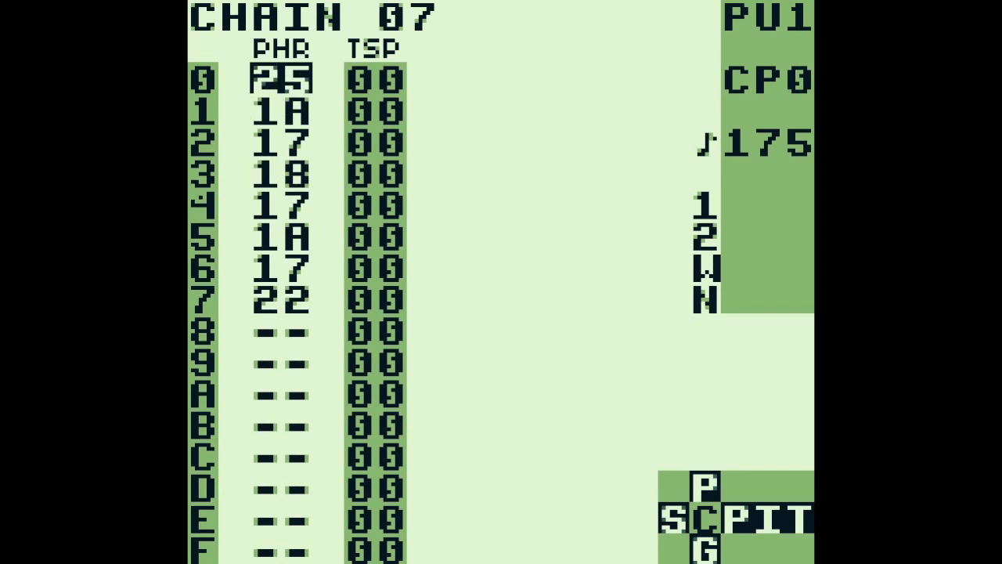
pyautogui.hotkey('shift', 'Right')
pyautogui.press('Down')
pyautogui.press('Down')
pyautogui.press('Down')
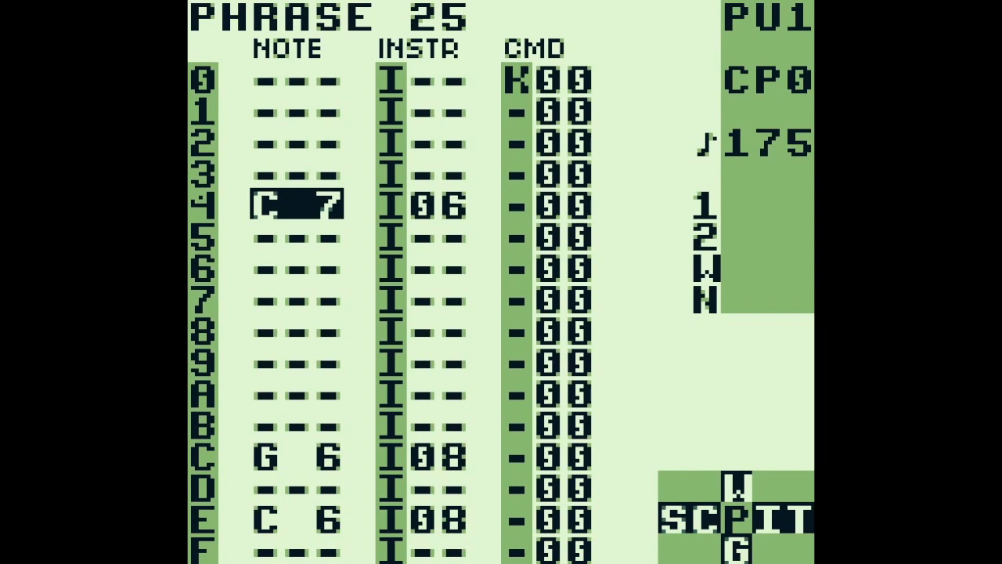
# Audition the notes of phrase 25 from step 4 onward and select the instrument number at step 4
pyautogui.press('s')
pyautogui.press('Down')
pyautogui.press('Down')
pyautogui.press('Down')
pyautogui.press('Down')
pyautogui.press('Down')
pyautogui.press('Down')
pyautogui.press('Down')
pyautogui.press('Down')
pyautogui.press('s')
pyautogui.press('Down')
pyautogui.press('Down')
pyautogui.press('Right')
pyautogui.press('Up')
pyautogui.press('Up')
pyautogui.press('Up')
pyautogui.press('Up')
pyautogui.press('Up')
pyautogui.press('Up')
pyautogui.press('Up')
pyautogui.press('Up')
pyautogui.press('Up')
pyautogui.press('Up')
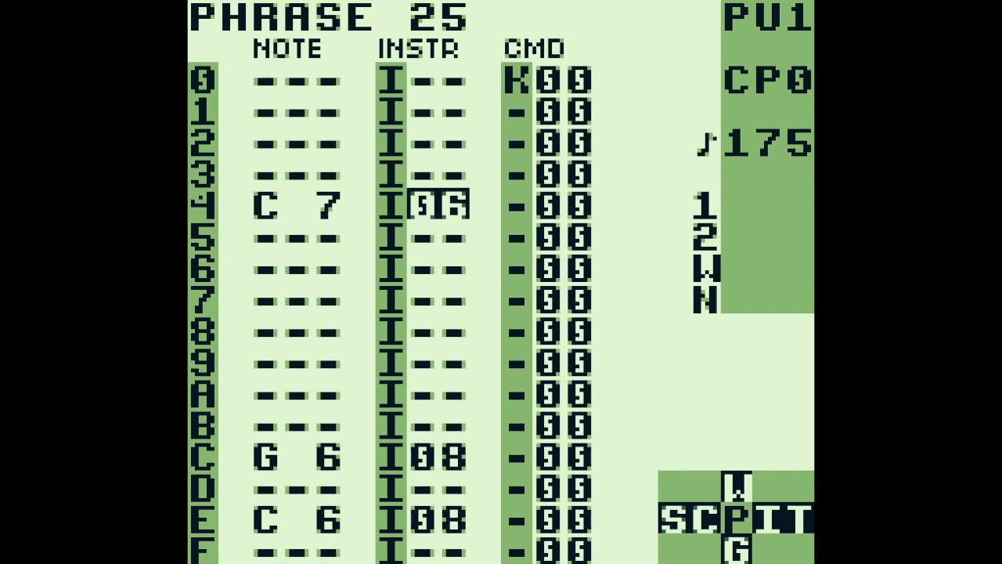
# View instrument 06 and the commands in its table 0B, and return to phrase 25
pyautogui.hotkey('shift', 'Right')
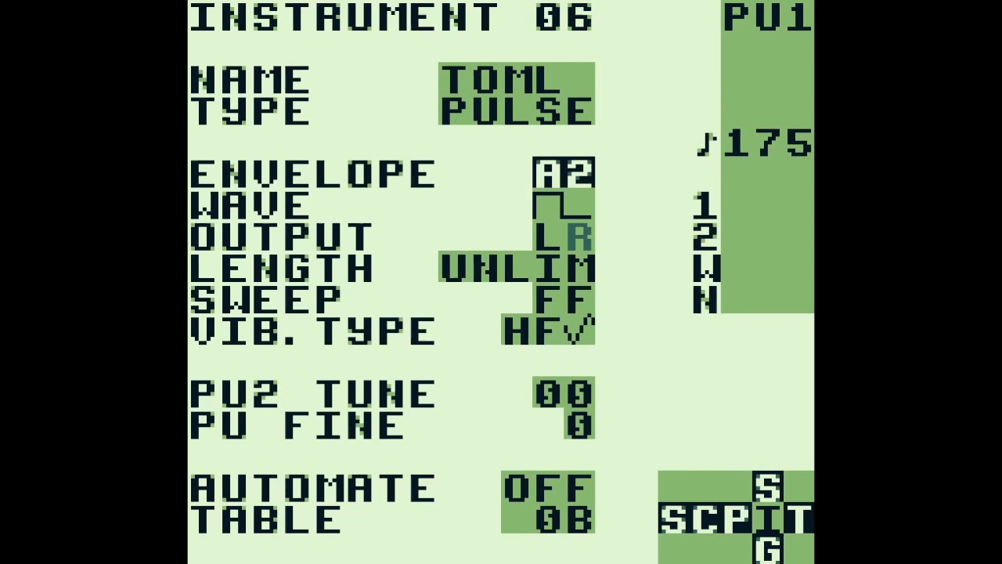
pyautogui.hotkey('shift', 'Right')
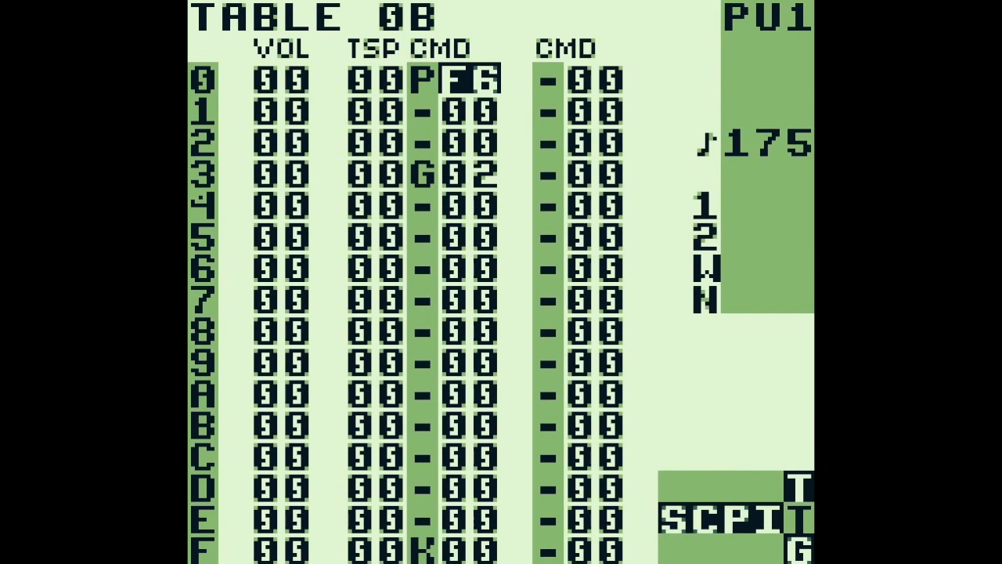
pyautogui.press('Left')
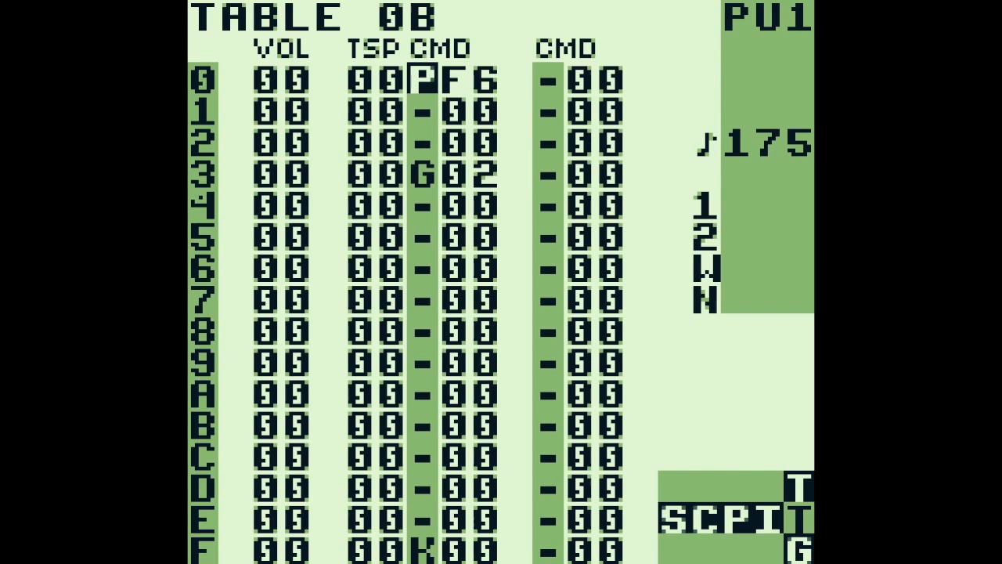
pyautogui.hotkey('shift', 'Left')
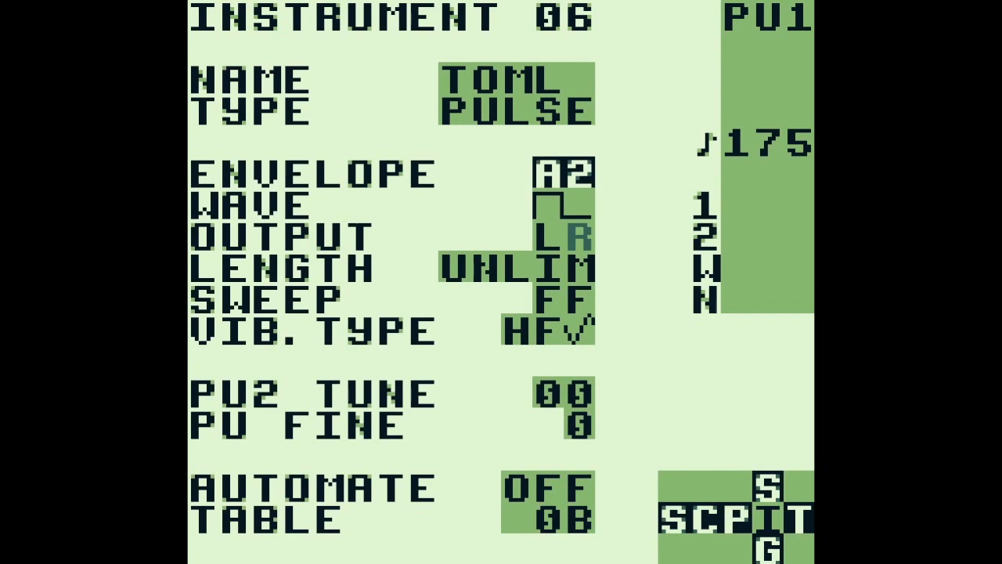
pyautogui.hotkey('shift', 'Left')
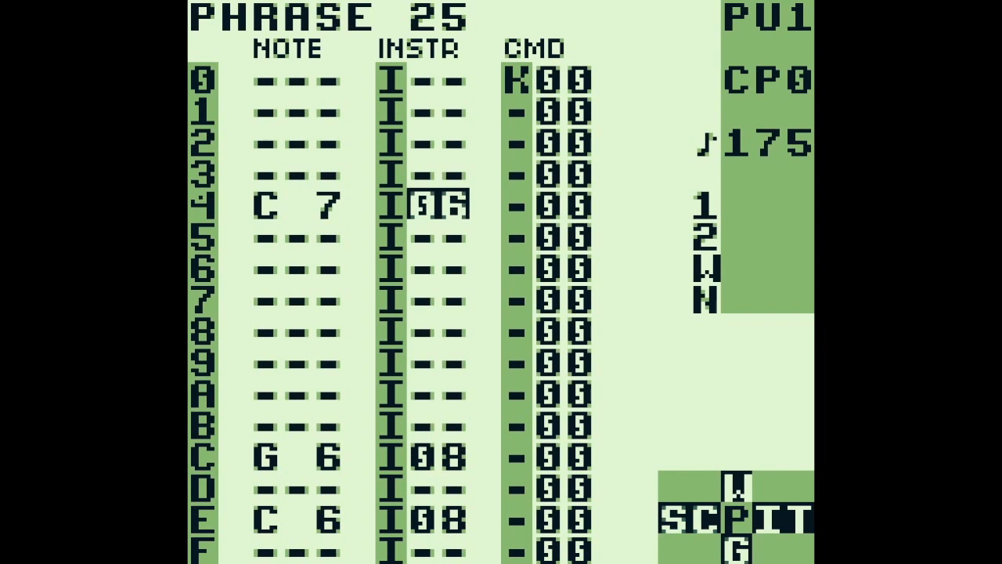
# Try instrument 06 at lower and higher octaves on step 4 of phrase 25 and set the note back to C 7
pyautogui.press('Left')
pyautogui.hotkey('s', 'Down')
pyautogui.hotkey('s', 'Down')
pyautogui.hotkey('s', 'Down')
pyautogui.hotkey('s', 'Down')
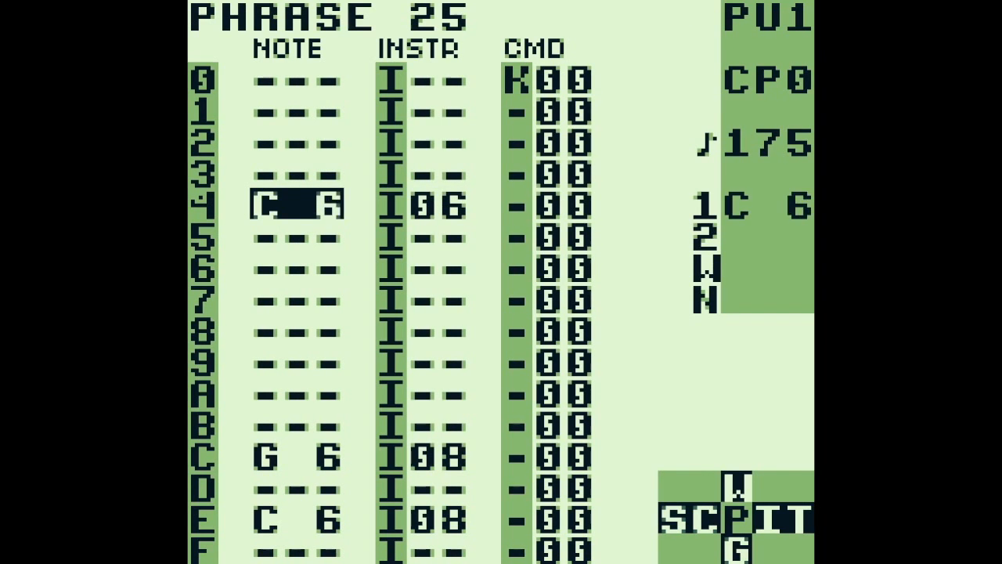
pyautogui.hotkey('s', 'Up')
pyautogui.hotkey('s', 'Up')
pyautogui.hotkey('s', 'Up')
pyautogui.hotkey('s', 'Up')
pyautogui.hotkey('s', 'Up')
pyautogui.hotkey('s', 'Up')
pyautogui.hotkey('s', 'Down')
pyautogui.hotkey('s', 'Down')
pyautogui.hotkey('s', 'Down')
pyautogui.hotkey('s', 'Up')
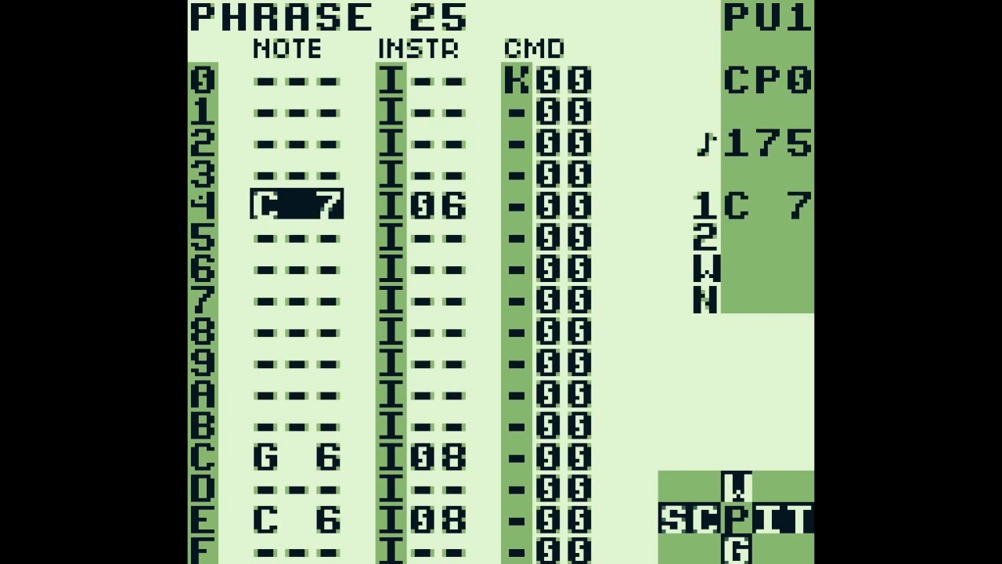
# Return to the song screen and go to PU2 chain 26 on row 0D
pyautogui.hotkey('shift', 'Left')
pyautogui.hotkey('shift', 'Left')
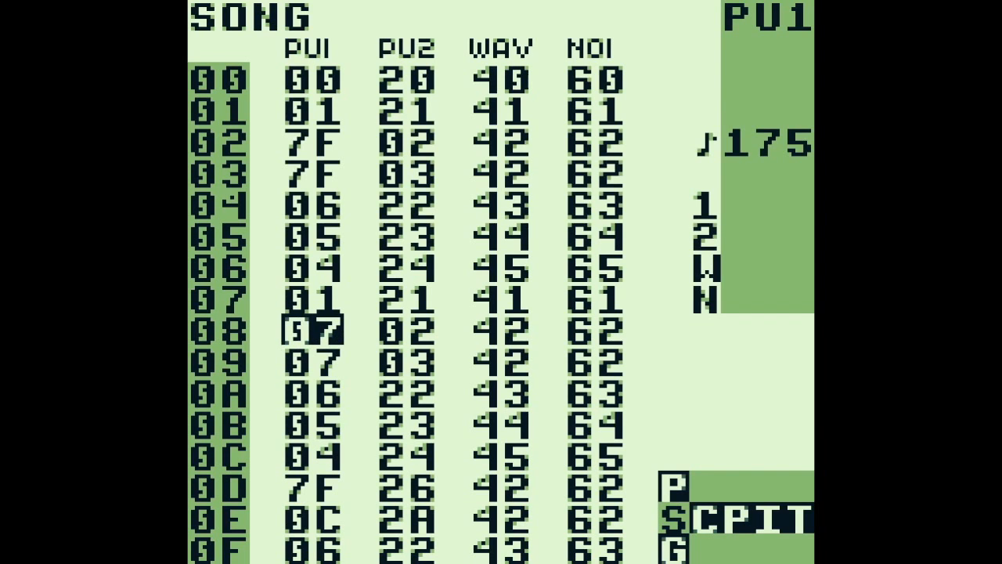
pyautogui.press('Down')
pyautogui.press('Down')
pyautogui.press('Down')
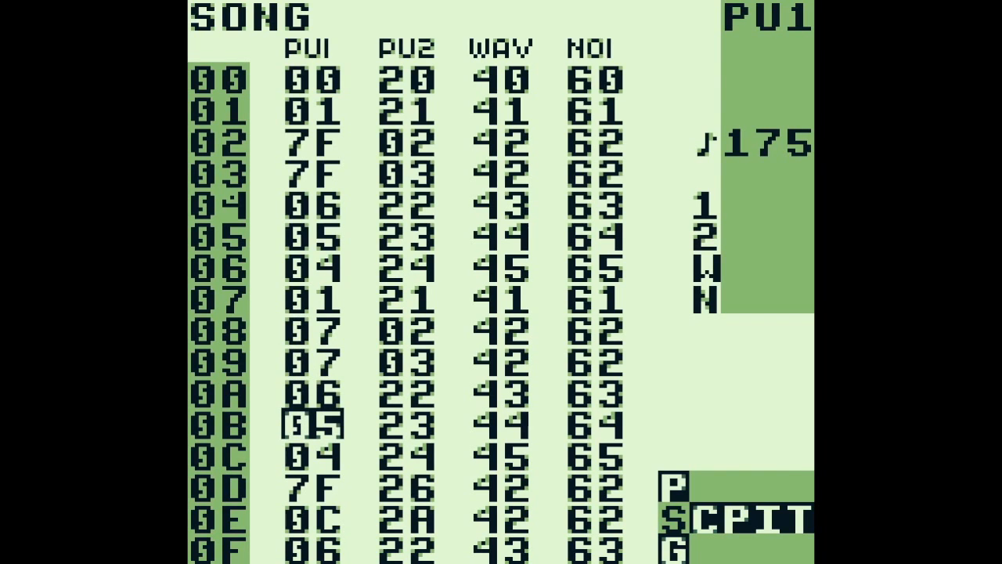
pyautogui.press('Down')
pyautogui.press('Down')
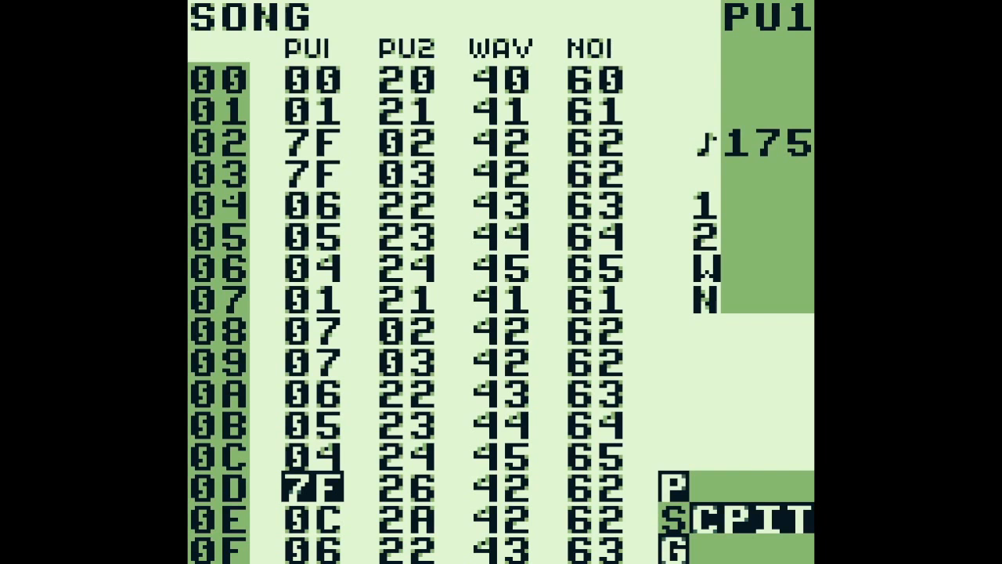
pyautogui.press('Right')
pyautogui.press('Right')
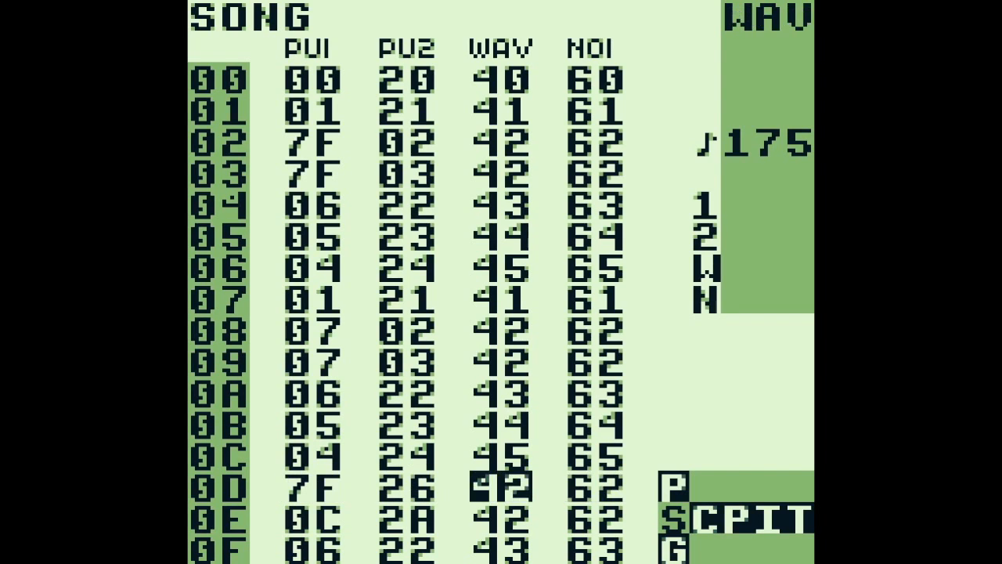
pyautogui.press('Right')
pyautogui.press('Left')
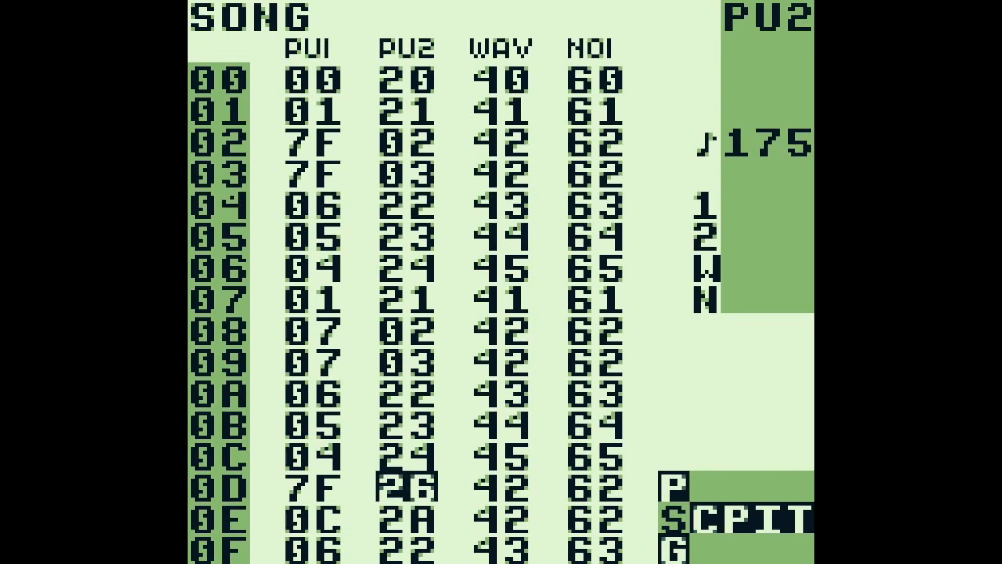
# Play song row 0D while viewing PU2 chain 26's phrases up to 0A, and return to the song screen
pyautogui.press('Return')
pyautogui.hotkey('shift', 'Right')
pyautogui.hotkey('shift', 'Right')
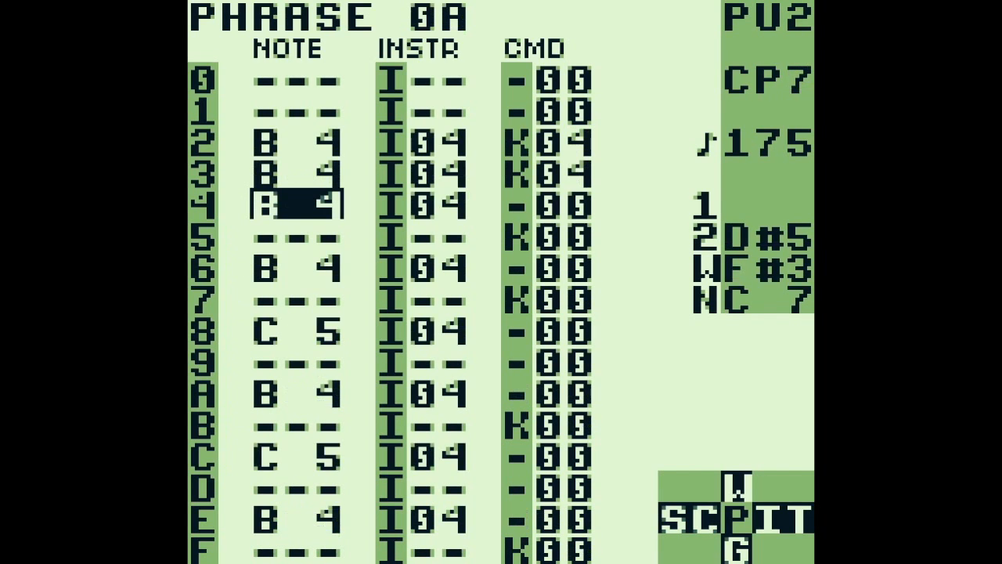
pyautogui.hotkey('shift', 'Left')
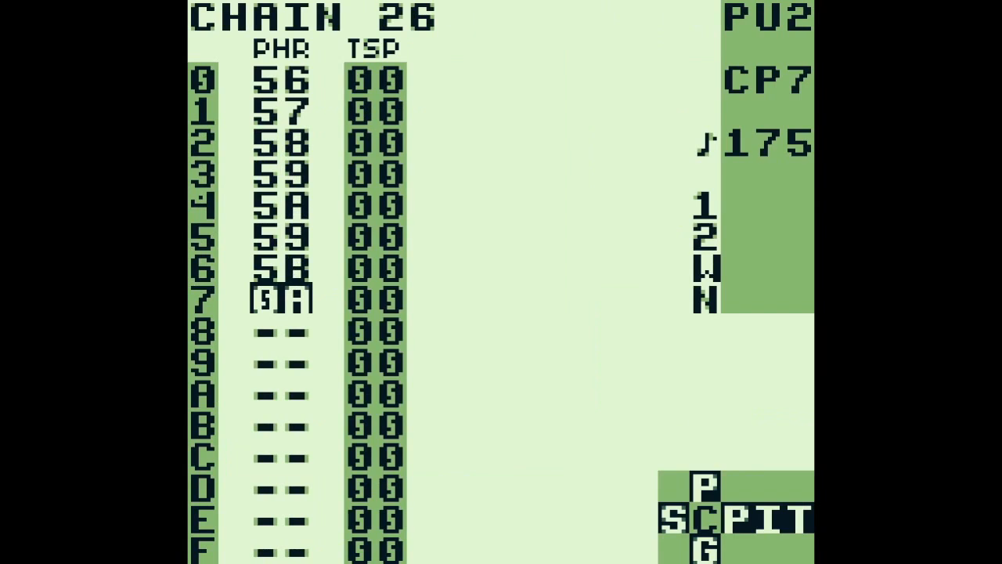
pyautogui.hotkey('shift', 'Left')
# Play song row 0E with all channels and stop the playback
pyautogui.press('Down')
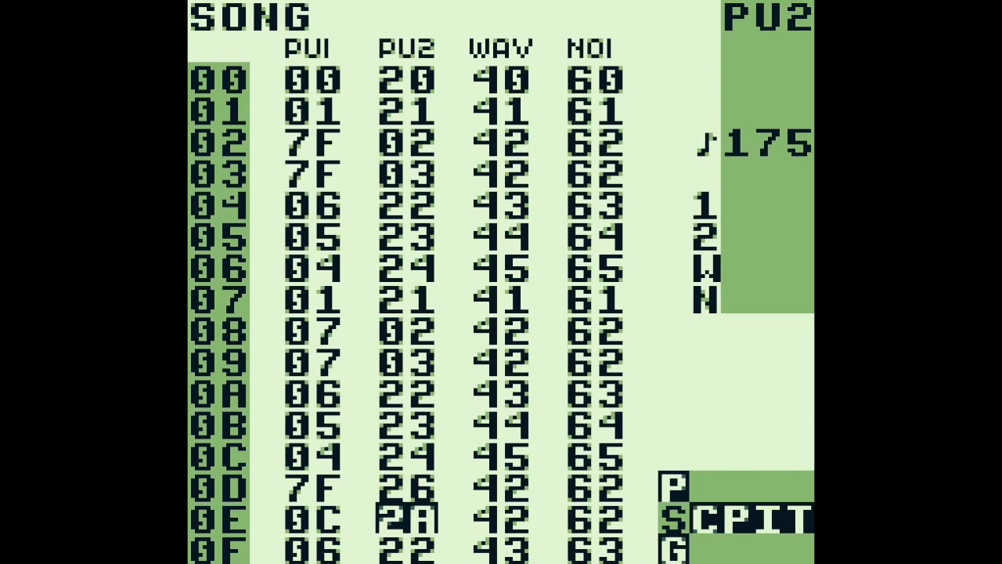
pyautogui.press('Right')
pyautogui.press('Return')
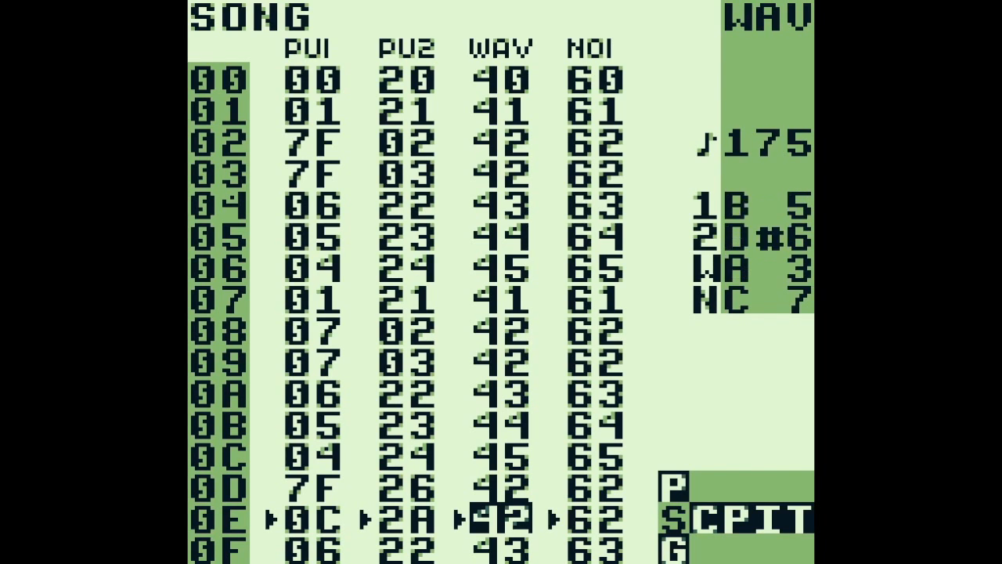
pyautogui.press('Return')
pyautogui.press('Right')
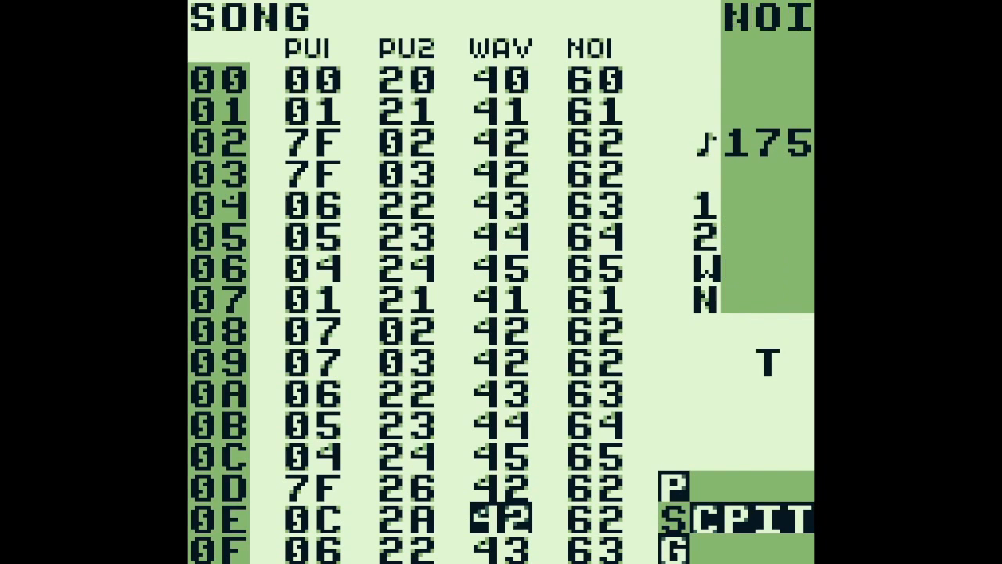
# Open PU2 chain 2A on song row 0E and go to its first phrase entry
pyautogui.press('Left')
pyautogui.press('Left')
pyautogui.hotkey('shift', 'Right')
pyautogui.press('Up')
pyautogui.press('Up')
pyautogui.press('Up')
pyautogui.press('Up')
pyautogui.press('Up')
pyautogui.press('Up')
pyautogui.press('Up')
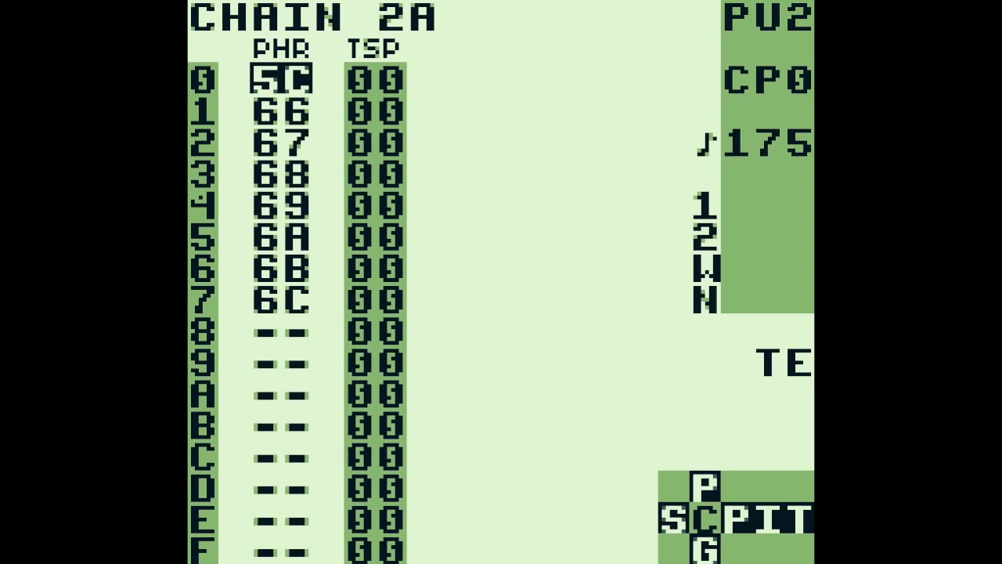
# Play PU2 chain 2A on its own while viewing phrase 66, and go back to phrase 5C
pyautogui.hotkey('shift', 'Left')
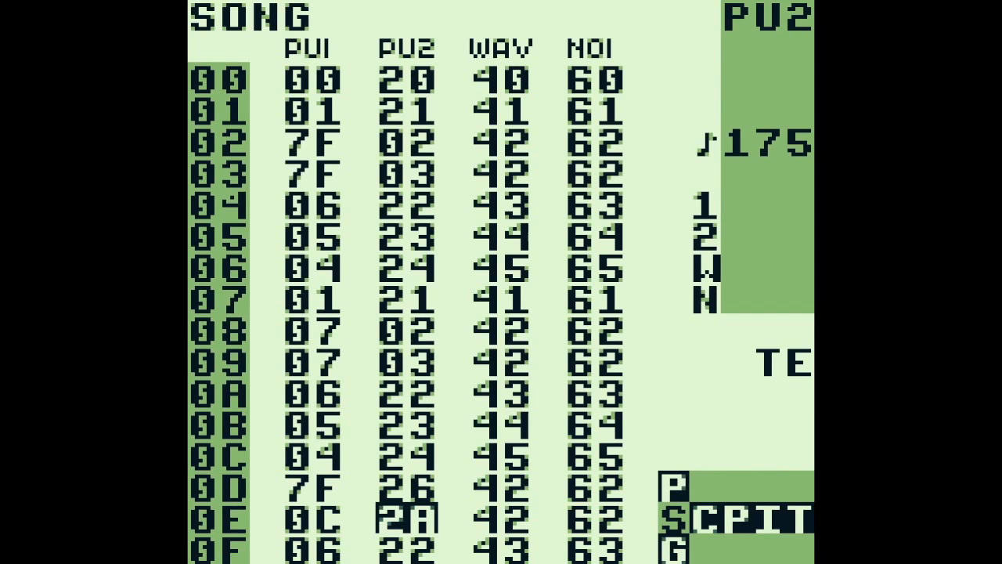
pyautogui.hotkey('shift', 'Right')
pyautogui.hotkey('shift', 'Right')
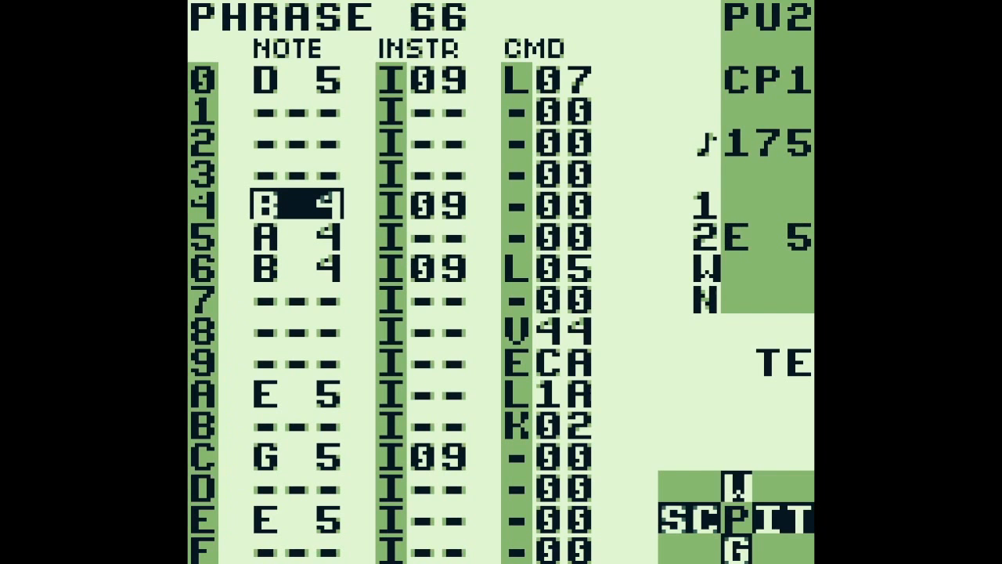
pyautogui.press('Right')
pyautogui.press('Left')
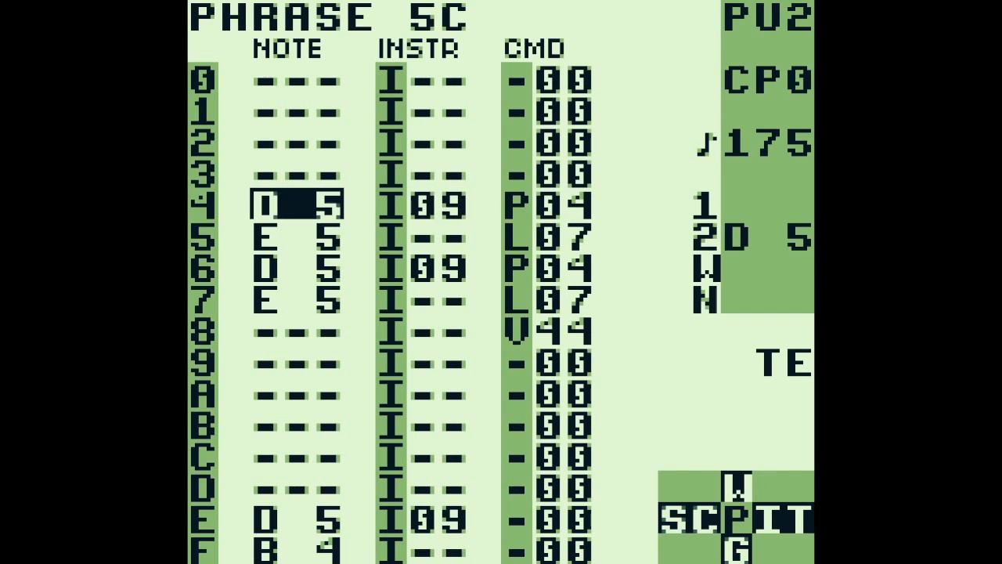
# Open instrument 09 from step 4 of phrase 5C
pyautogui.press('Down')
pyautogui.press('Down')
pyautogui.press('Right')
pyautogui.press('Up')
pyautogui.press('Up')
pyautogui.hotkey('shift', 'Right')
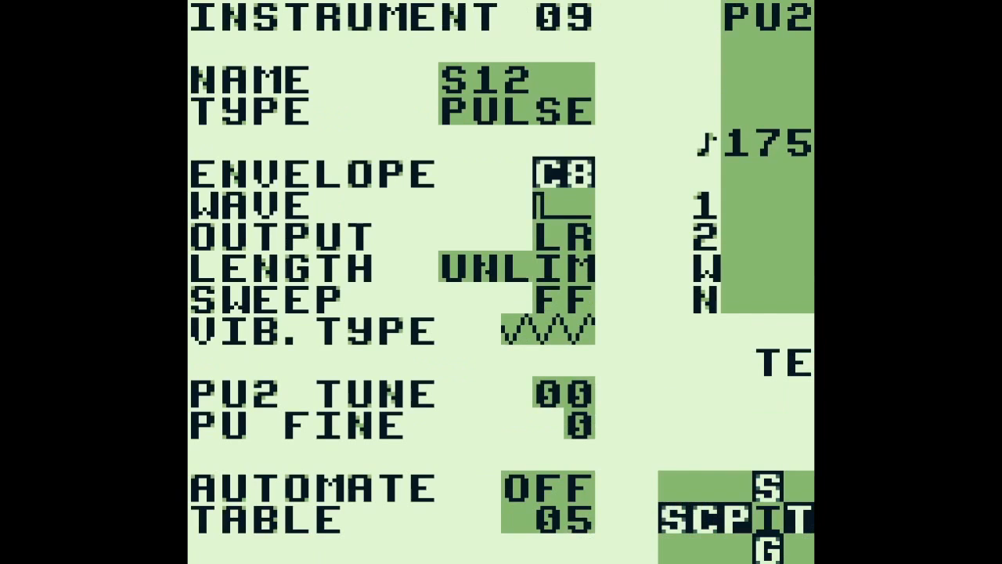
# Examine the W commands on rows 0 to 2 of table 05 and return to phrase 5C
pyautogui.hotkey('shift', 'Right')
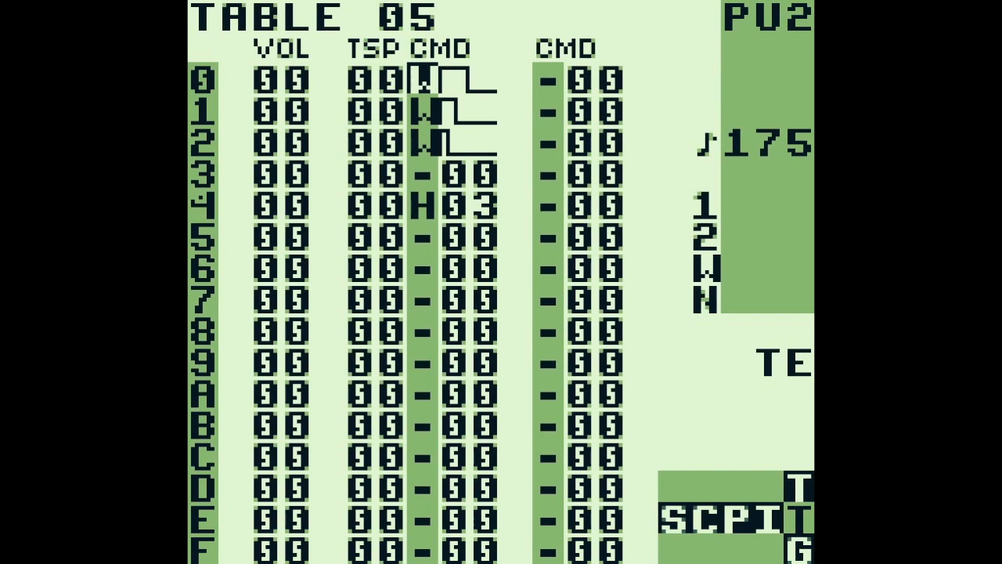
pyautogui.press('Down')
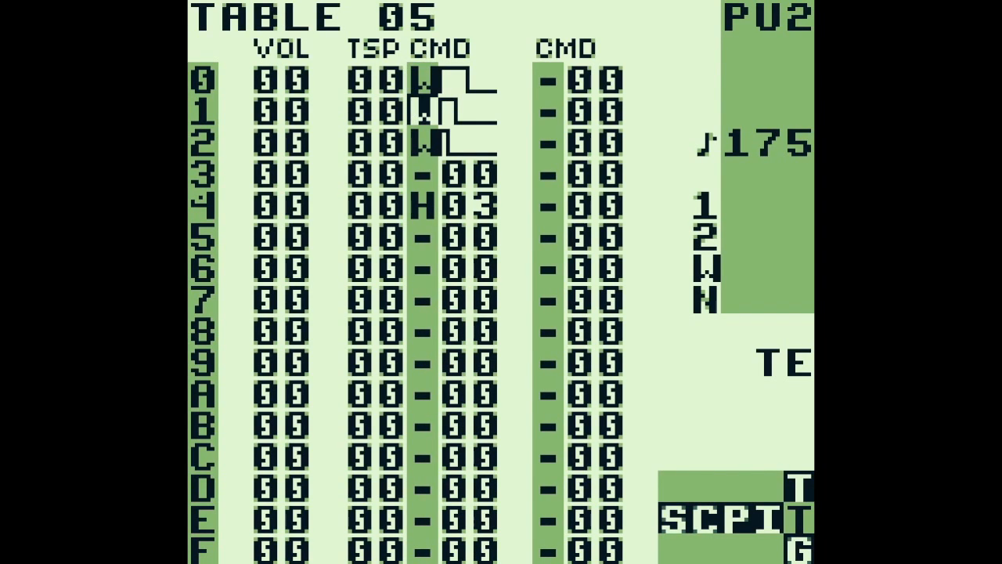
pyautogui.press('Down')
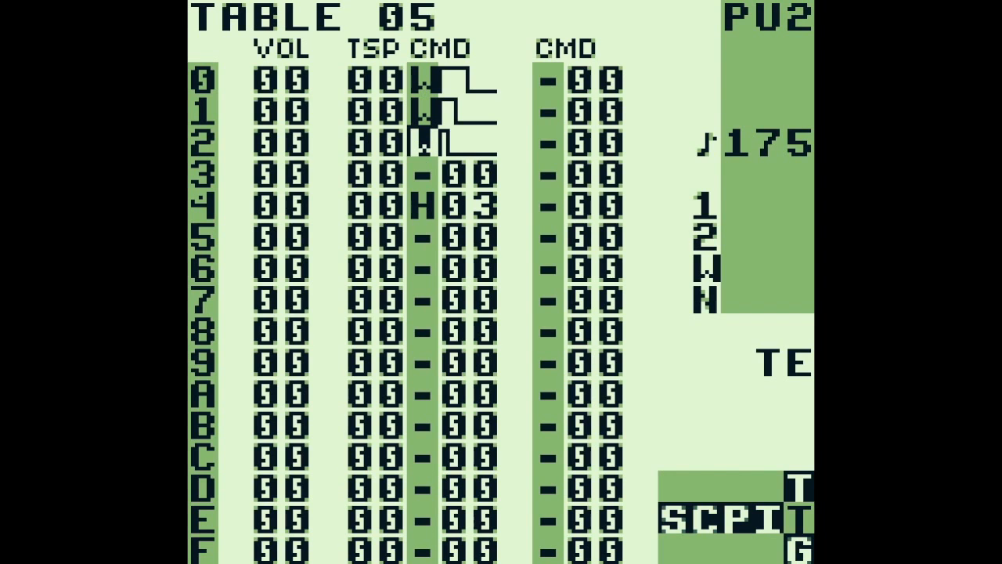
pyautogui.hotkey('shift', 'Left')
pyautogui.hotkey('shift', 'Left')
# Audition the D 5 note at step E of phrase 5C
pyautogui.press('Left')
pyautogui.press('Down')
pyautogui.press('Down')
pyautogui.press('Down')
pyautogui.press('Down')
pyautogui.press('Down')
pyautogui.press('Down')
pyautogui.press('Down')
pyautogui.press('Down')
pyautogui.press('Down')
pyautogui.press('Down')
pyautogui.press('s')
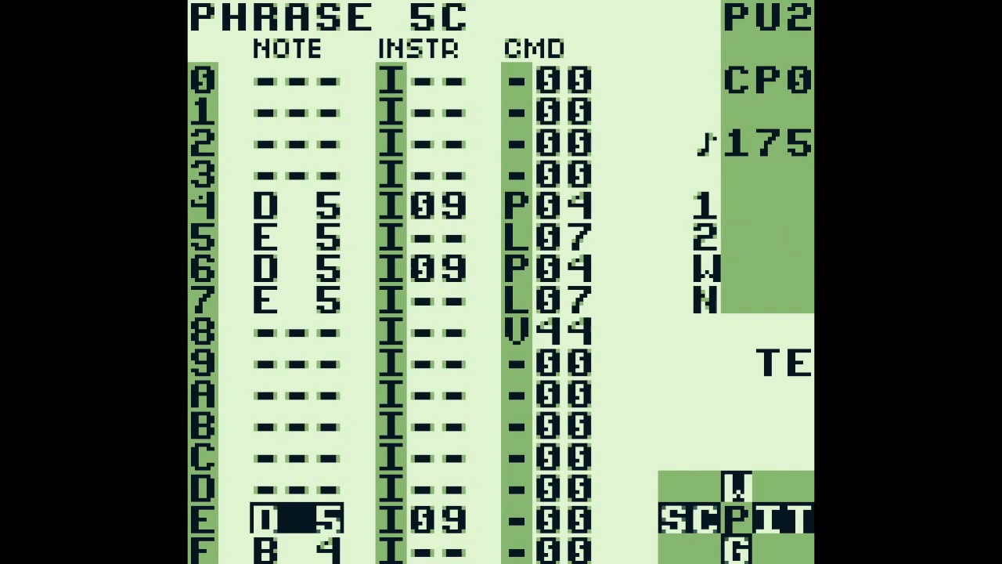
# Move back up phrase 5C to the P04 command at step 4
pyautogui.press('Up')
pyautogui.press('Up')
pyautogui.press('Up')
pyautogui.press('Up')
pyautogui.press('Up')
pyautogui.press('Up')
pyautogui.press('Up')
pyautogui.press('Right')
pyautogui.press('Up')
pyautogui.press('Left')
pyautogui.press('Up')
pyautogui.press('Right')
pyautogui.press('Right')
pyautogui.press('Up')
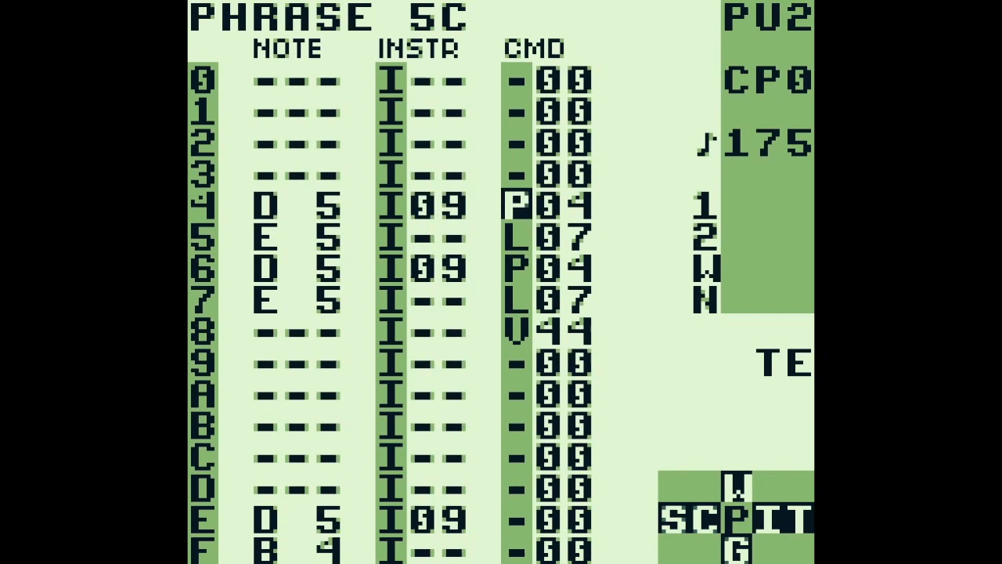
# Examine how the P04 and L07 commands at steps 4 and 5 bend the D 5 note to E 5
pyautogui.press('Down')
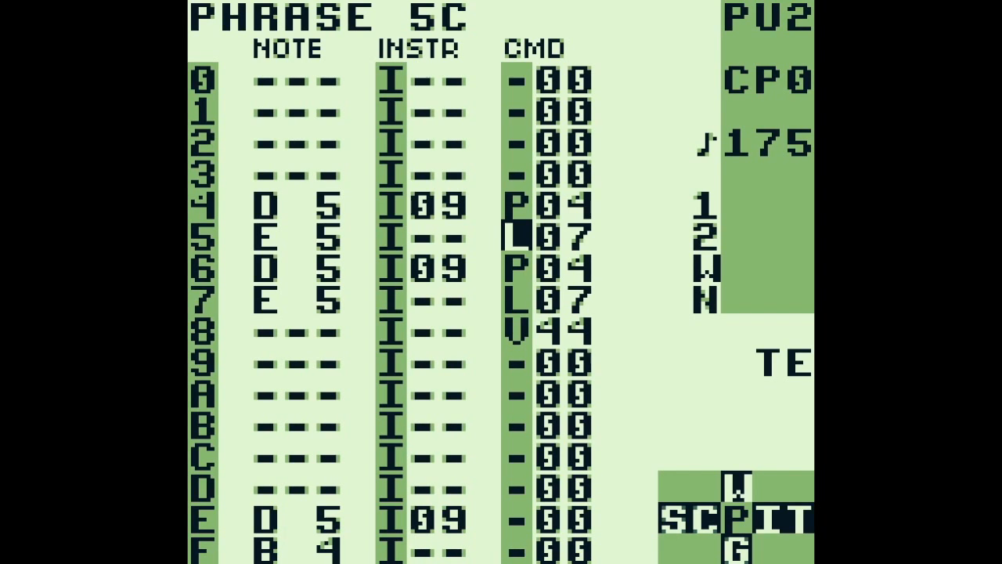
pyautogui.press('Left')
pyautogui.press('Left')
pyautogui.press('Up')
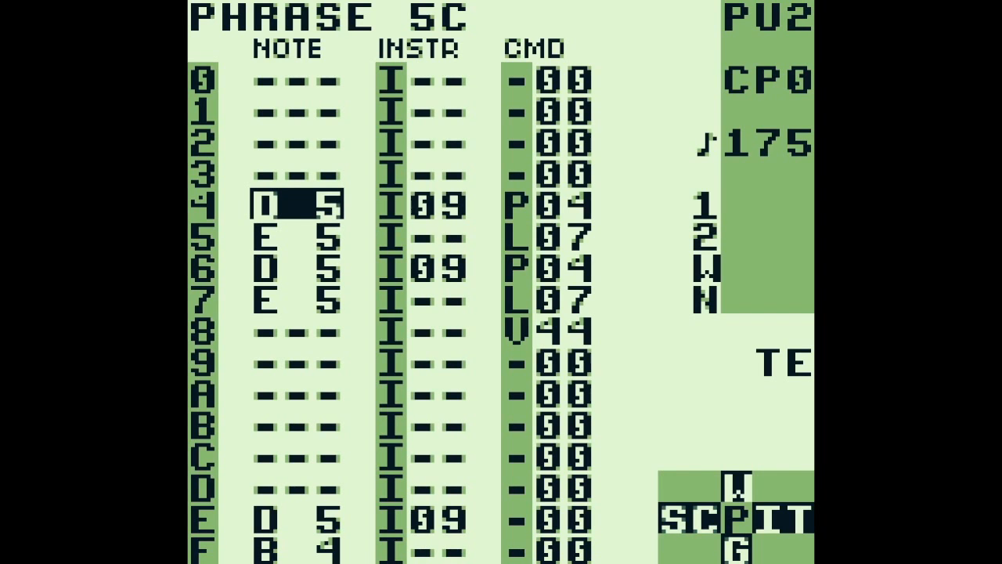
pyautogui.press('Down')
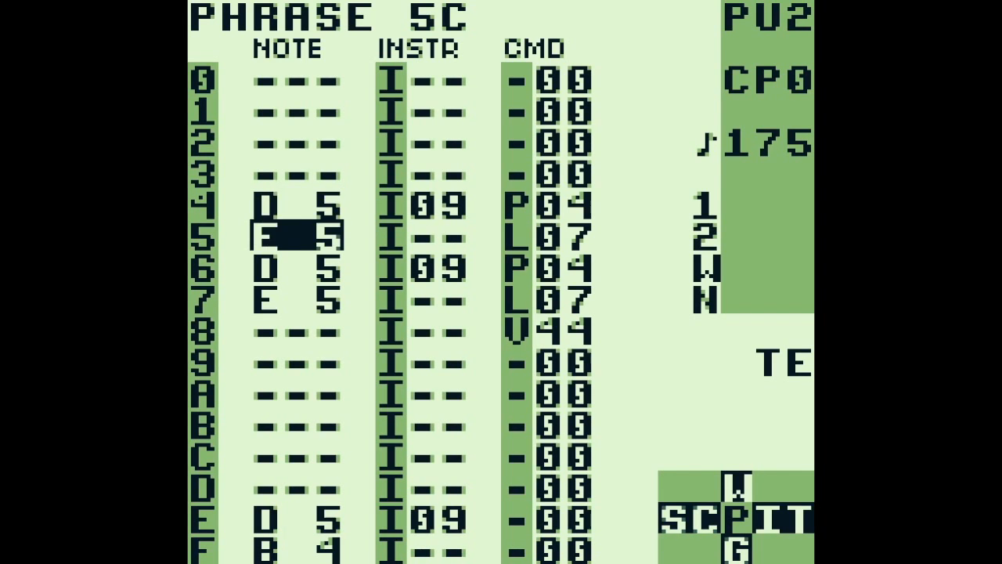
pyautogui.press('Up')
pyautogui.press('Right')
pyautogui.press('Right')
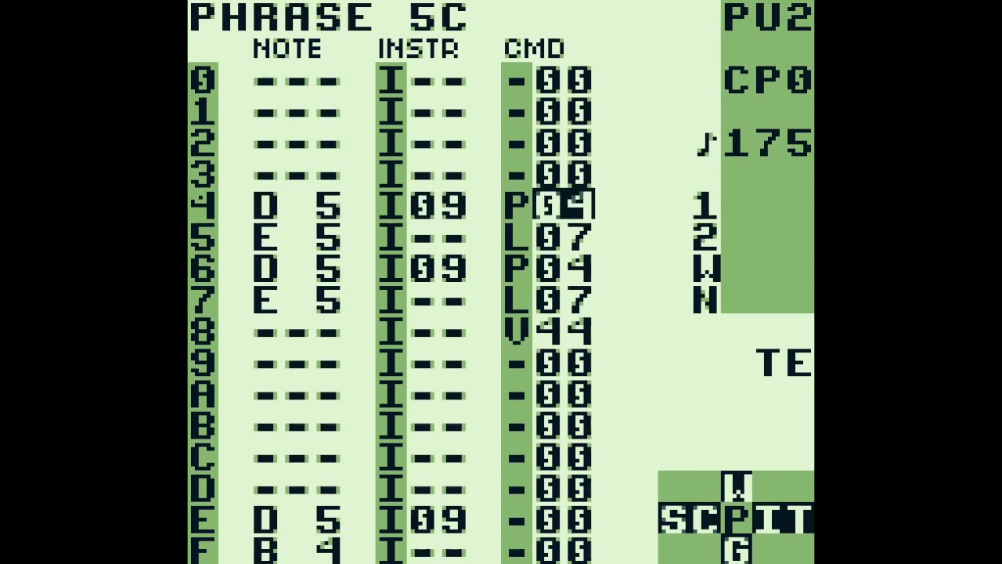
pyautogui.press('Down')
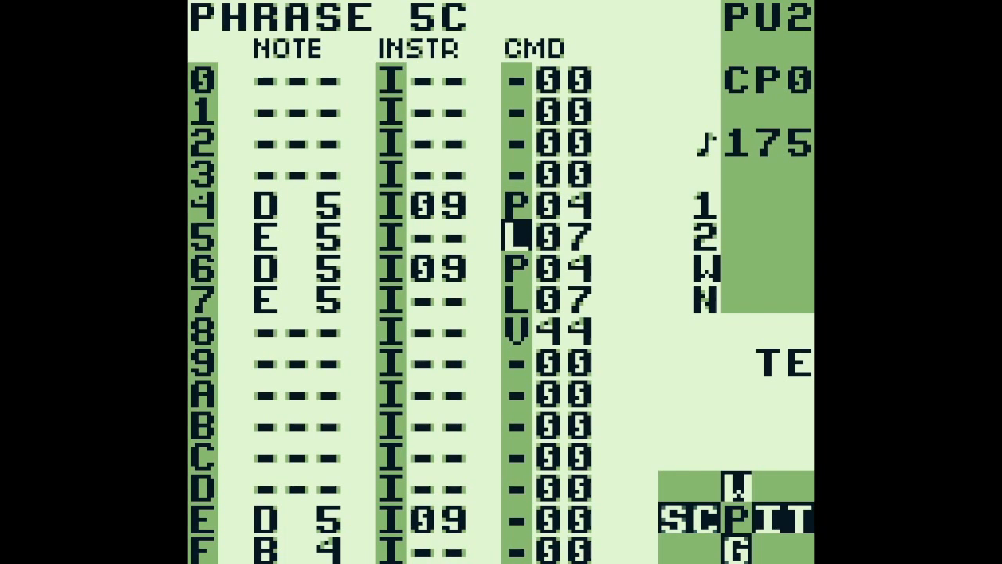
# Examine the E 5 note at step 5 and the V44 command at step 8 of phrase 5C
pyautogui.press('Left')
pyautogui.press('Left')
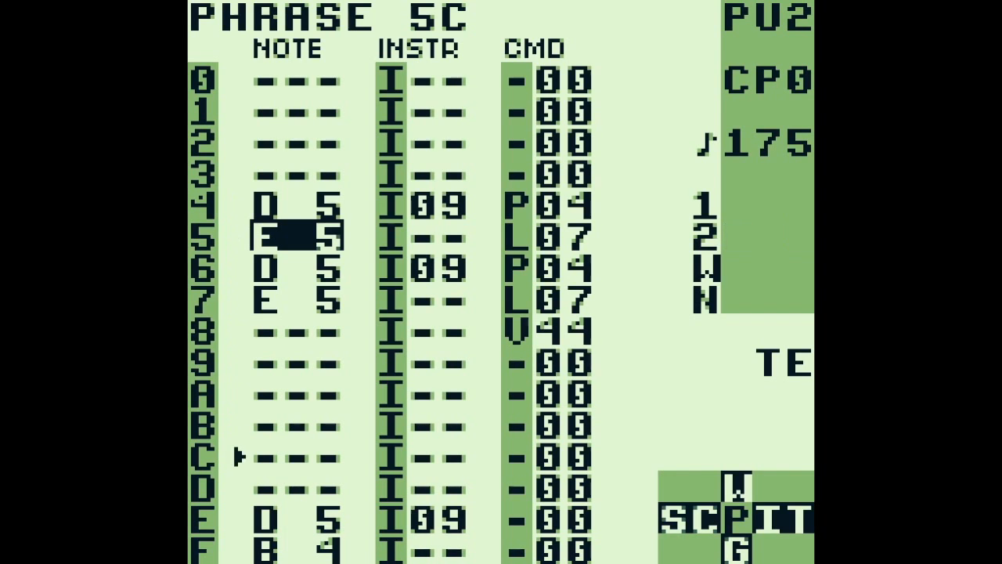
pyautogui.press('Right')
pyautogui.press('Right')
pyautogui.press('Down')
pyautogui.press('Down')
pyautogui.press('Down')
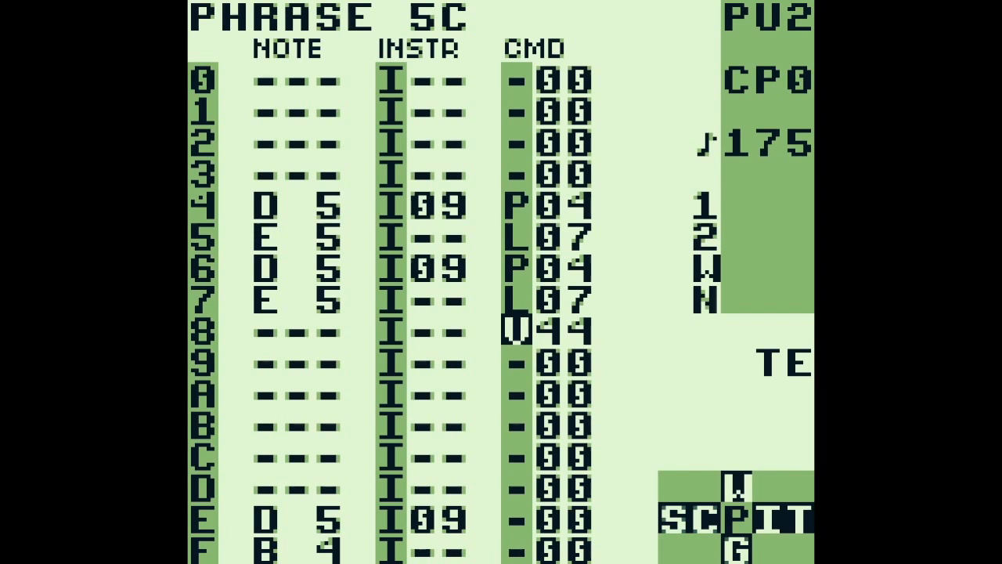
pyautogui.press('Left')
pyautogui.press('Left')
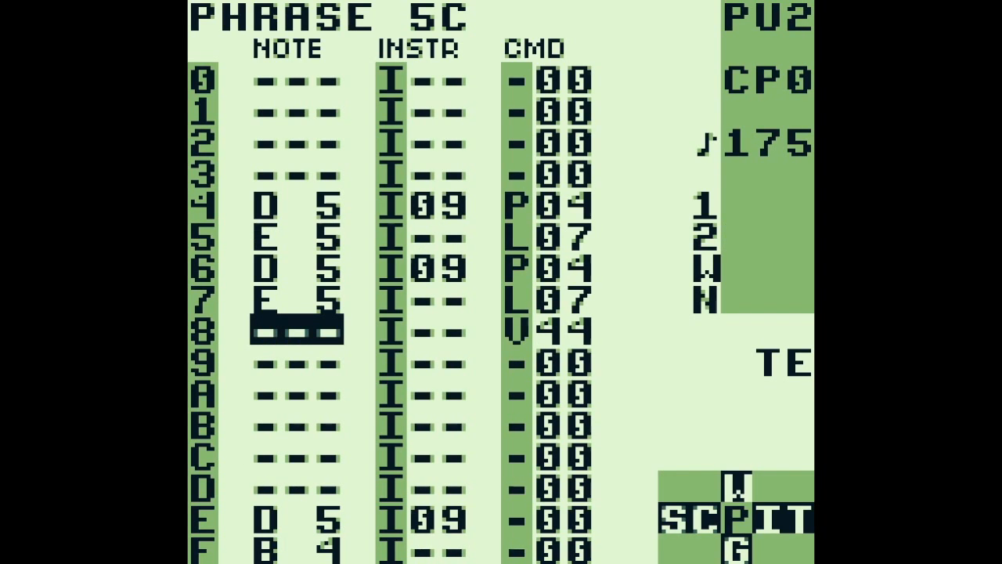
# Go on through phrases 66 and 67 and play from phrase 67 into phrase 68
pyautogui.hotkey('x', 'Down')
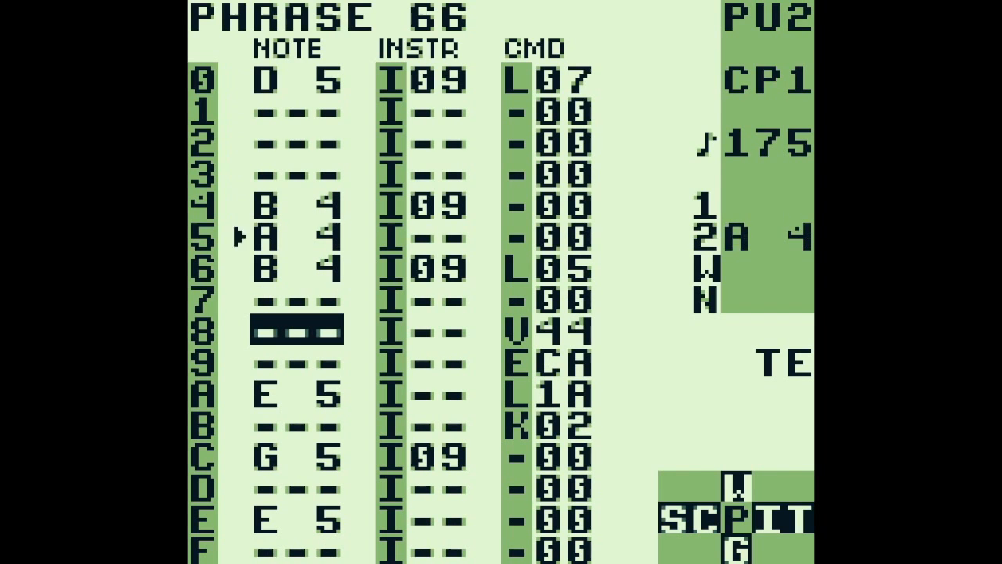
pyautogui.hotkey('x', 'Down')
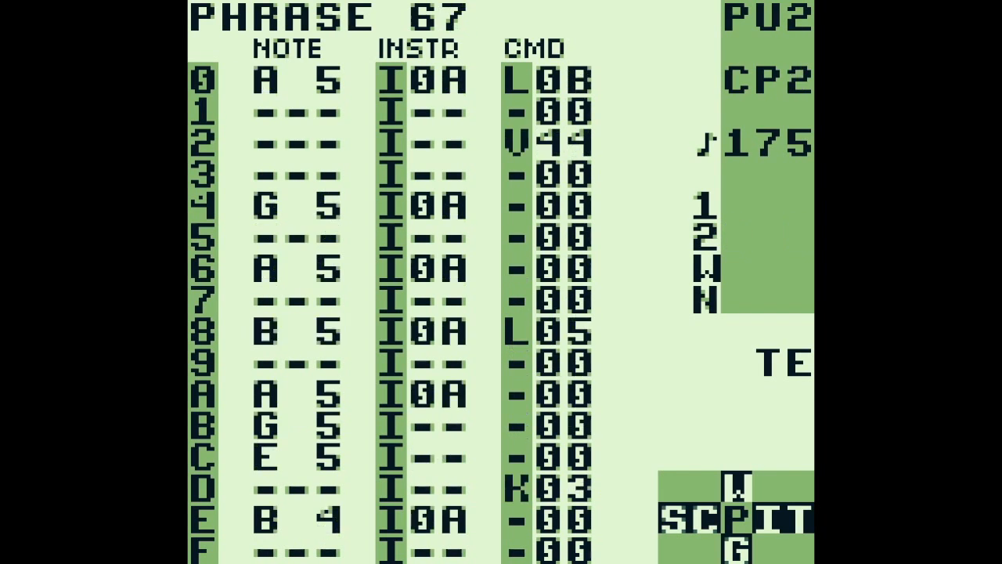
pyautogui.press('Return')
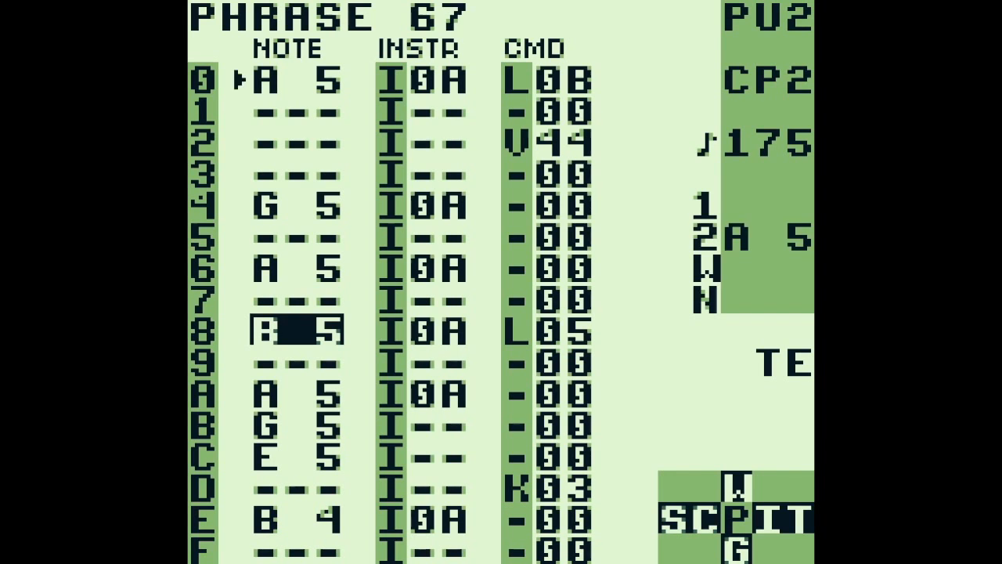
pyautogui.hotkey('x', 'Down')
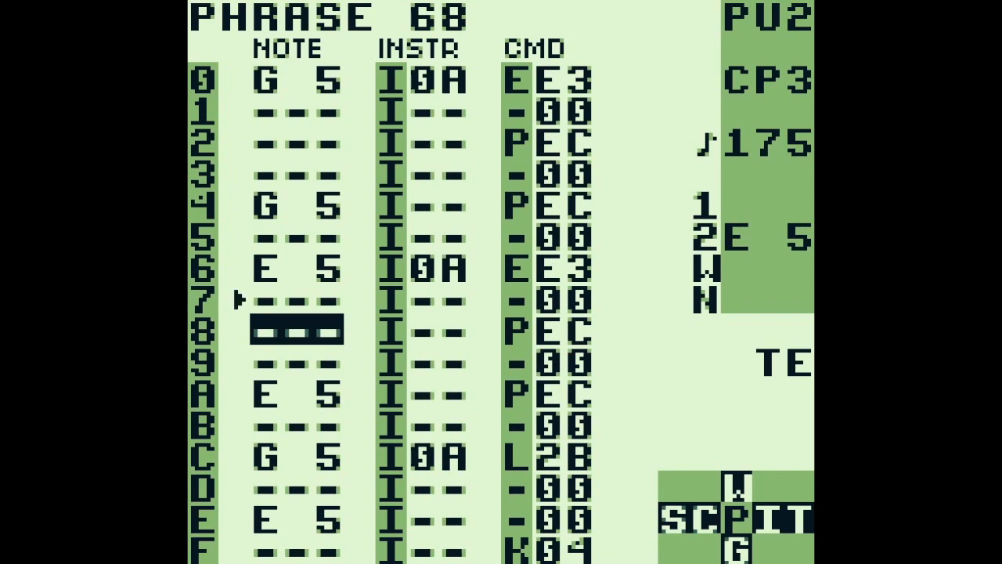
pyautogui.press('Return')
# Go back to the start of phrase 67 and open table 11 of instrument 0A
pyautogui.hotkey('x', 'Up')
pyautogui.press('Up')
pyautogui.press('Up')
pyautogui.press('Up')
pyautogui.press('Up')
pyautogui.press('Up')
pyautogui.press('Up')
pyautogui.press('Right')
pyautogui.press('Up')
pyautogui.press('Up')
pyautogui.hotkey('BackSpace', 'Right')
pyautogui.hotkey('BackSpace', 'Right')
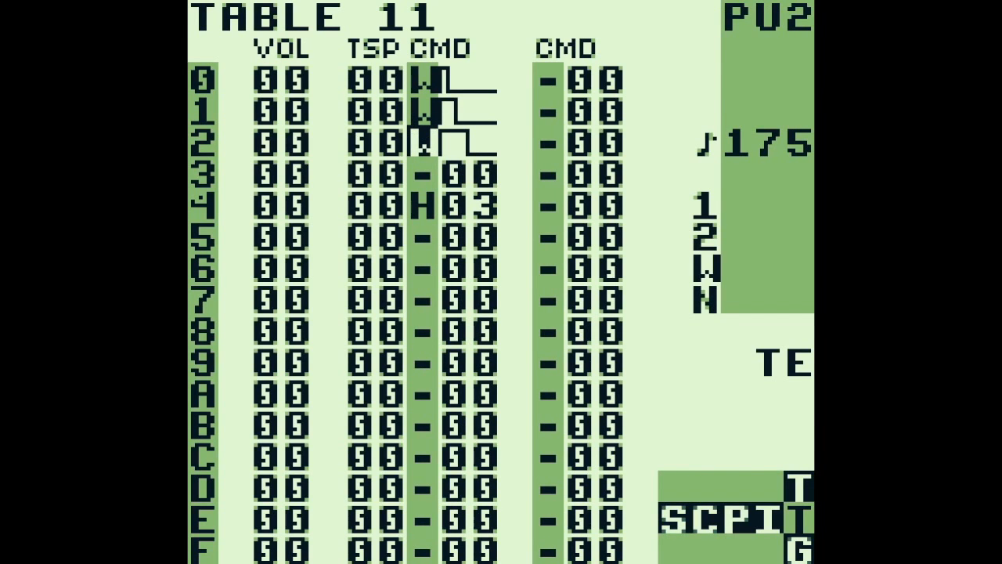
# Examine the pulse widths of the W commands on rows 0 to 2 of table 11
pyautogui.press('Up')
pyautogui.press('Up')
pyautogui.press('Right')
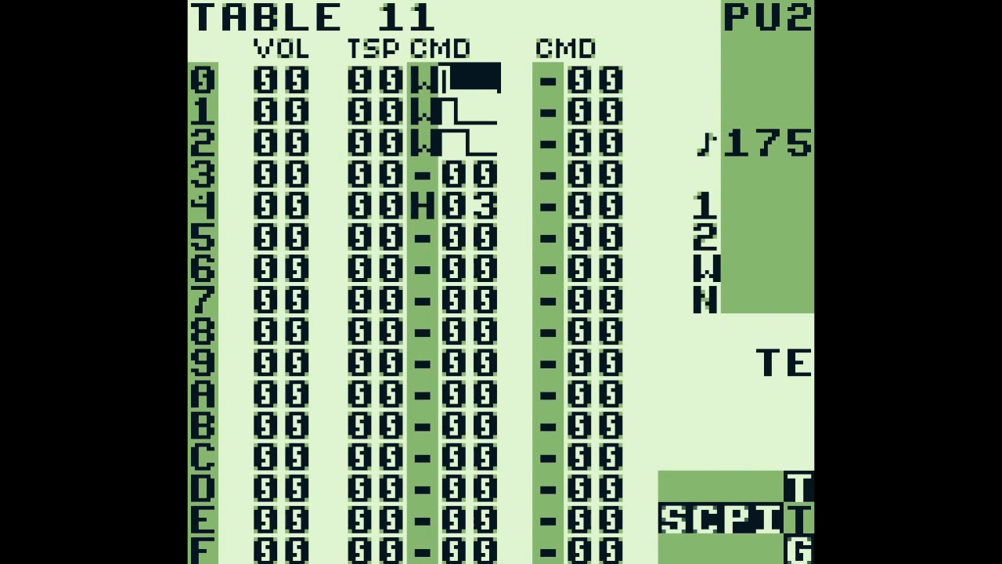
pyautogui.press('Down')
pyautogui.press('Down')
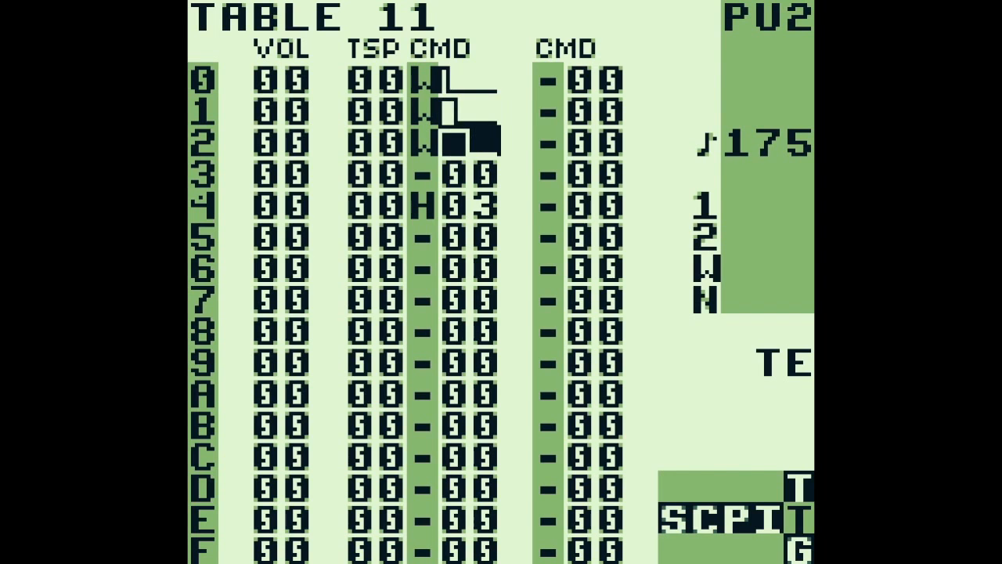
# Return through instrument 0A to phrase 67 and play it on into phrase 68
pyautogui.hotkey('BackSpace', 'Left')
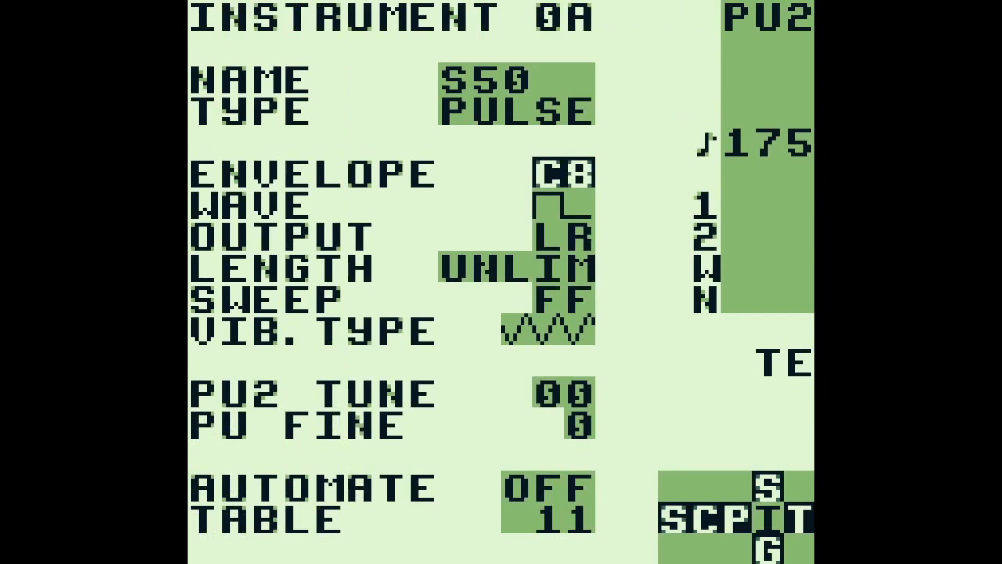
pyautogui.hotkey('BackSpace', 'Left')
pyautogui.press('Left')
pyautogui.press('Down')
pyautogui.press('Down')
pyautogui.press('Down')
pyautogui.press('Down')
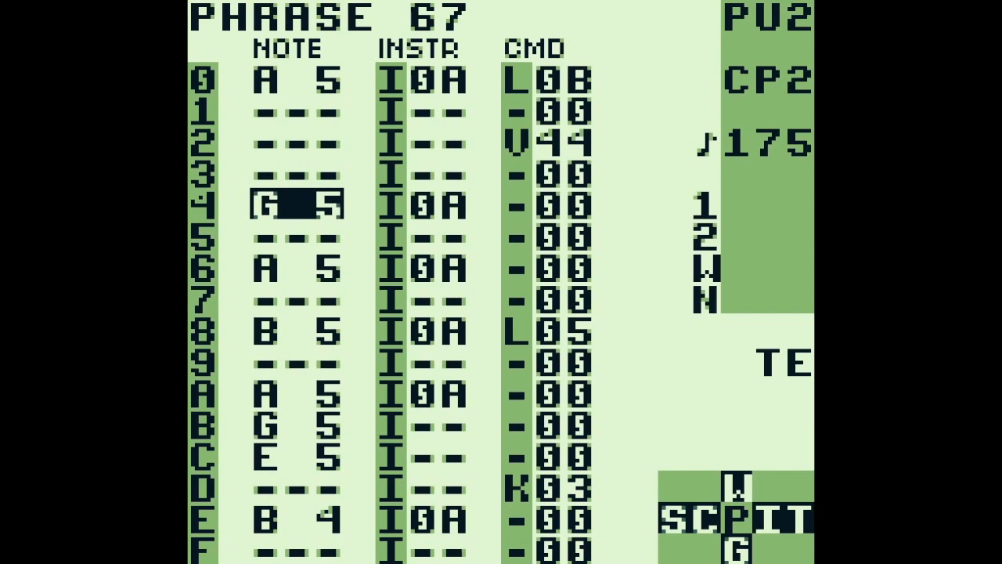
pyautogui.press('Return')
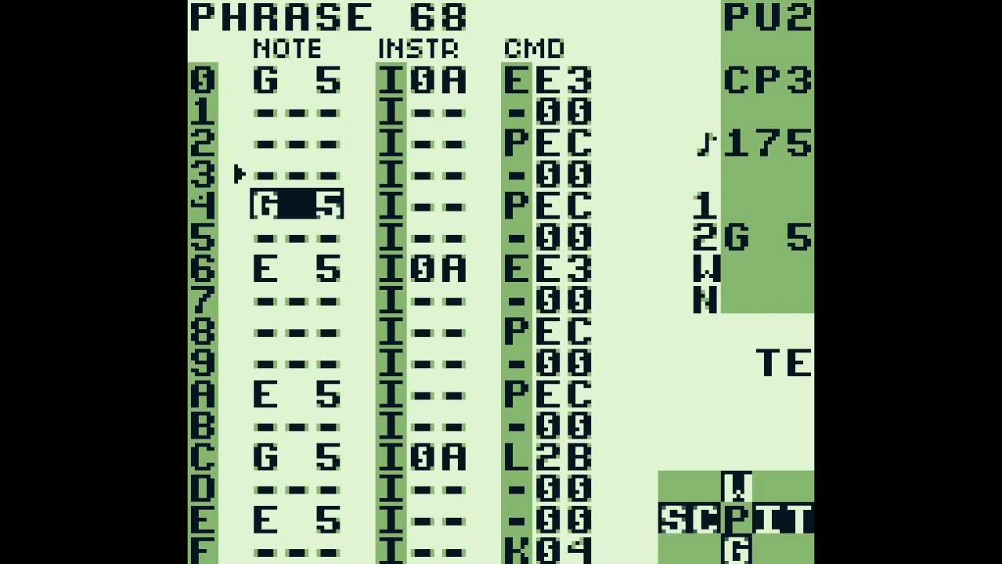
pyautogui.press('Return')
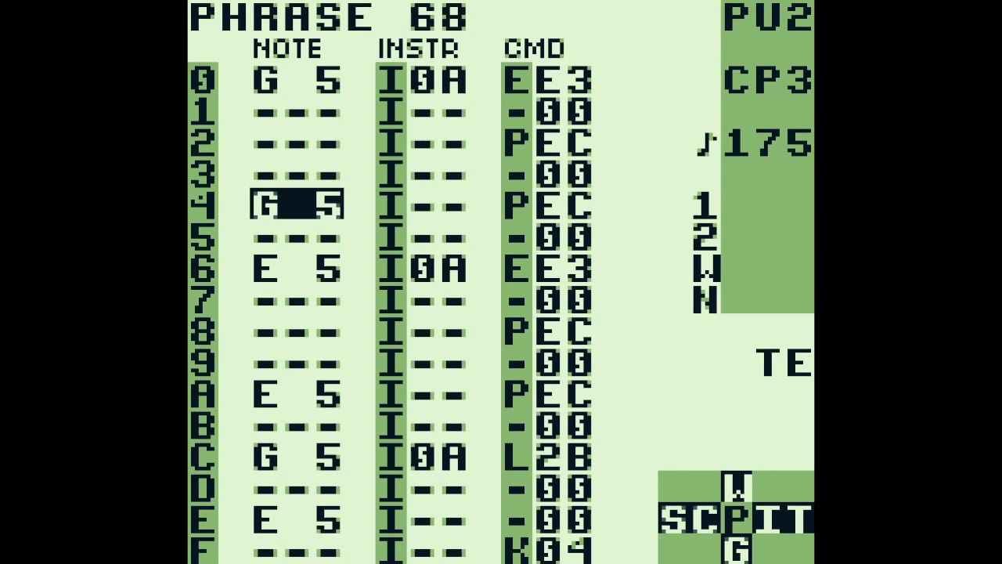
# Examine the G 5 note at step 0 of phrase 68 and its EE3 command
pyautogui.press('Up')
pyautogui.press('Up')
pyautogui.press('Right')
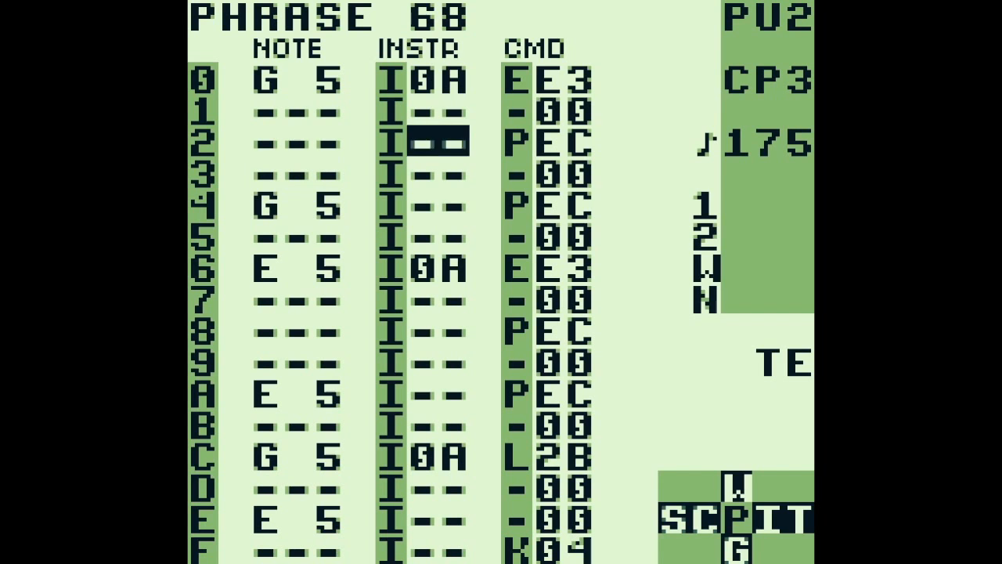
pyautogui.press('Right')
pyautogui.press('Up')
pyautogui.press('Up')
pyautogui.press('Left')
pyautogui.press('Left')
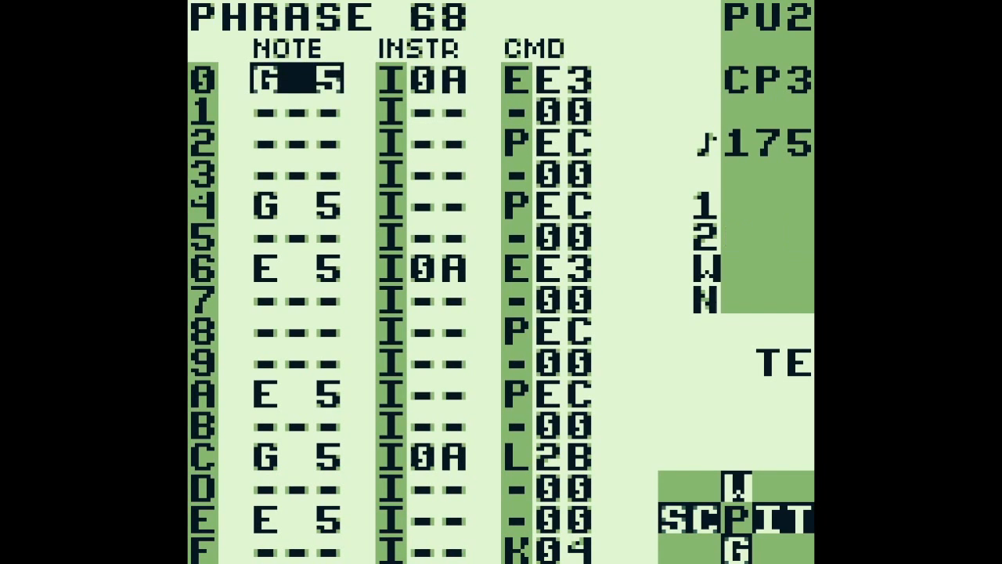
# Examine the PEC commands at steps 2 and 4 of phrase 68 and the repeated G 5 note
pyautogui.press('Right')
pyautogui.press('Right')
pyautogui.press('Down')
pyautogui.press('Down')
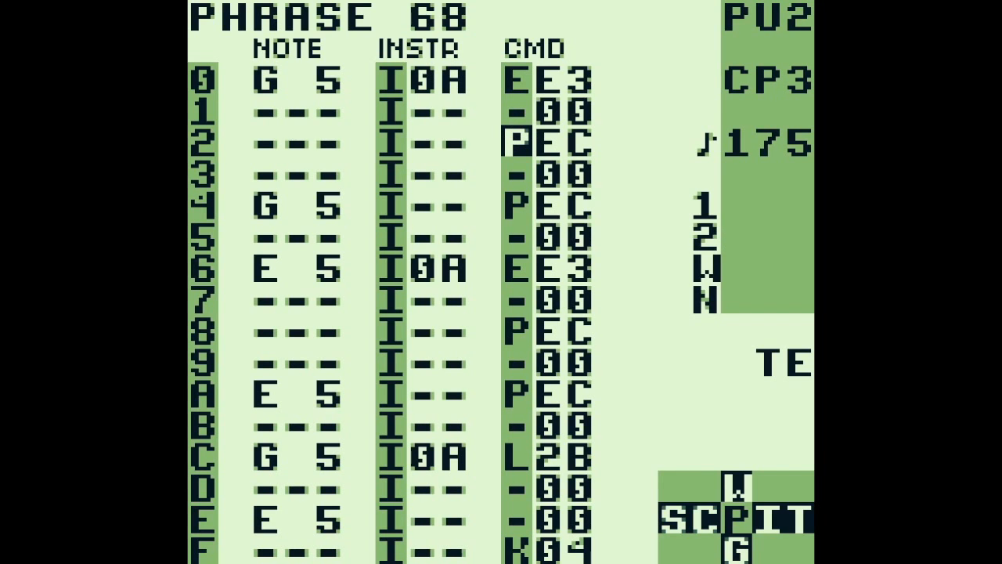
pyautogui.press('Down')
pyautogui.press('Down')
pyautogui.press('Left')
pyautogui.press('Left')
pyautogui.press('Right')
pyautogui.press('Right')
pyautogui.press('Right')
pyautogui.press('Down')
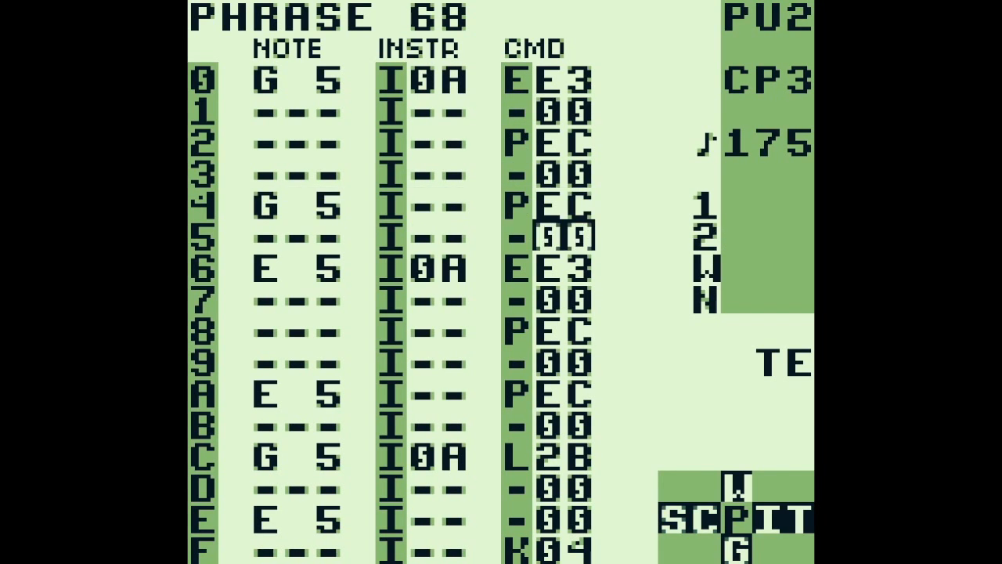
# Play phrase 68, review its EE3 command at step 0, and play on into phrase 69
pyautogui.press('Return')
pyautogui.press('Return')
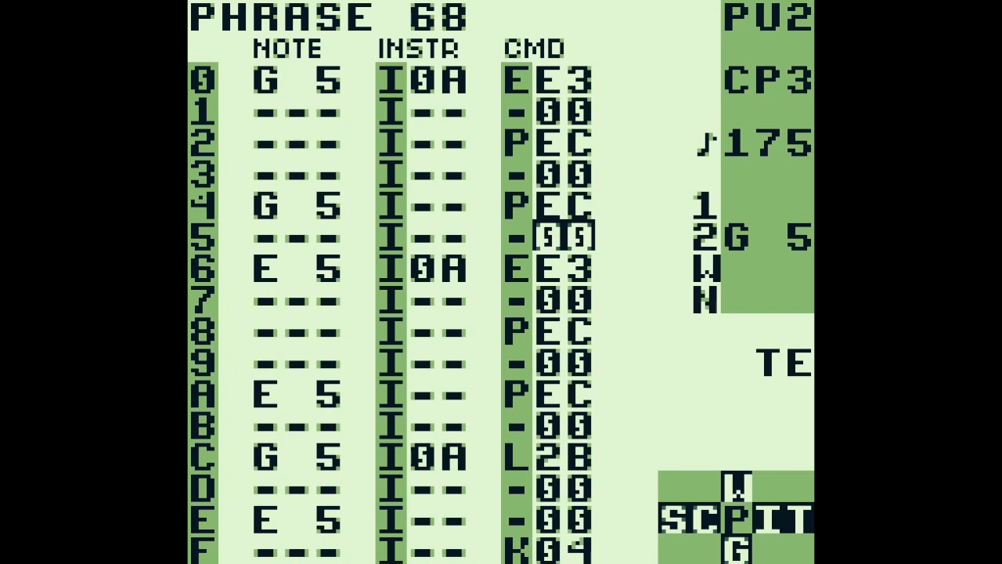
pyautogui.press('Up')
pyautogui.press('Up')
pyautogui.press('Up')
pyautogui.press('Up')
pyautogui.press('Up')
pyautogui.press('Up')
pyautogui.press('Down')
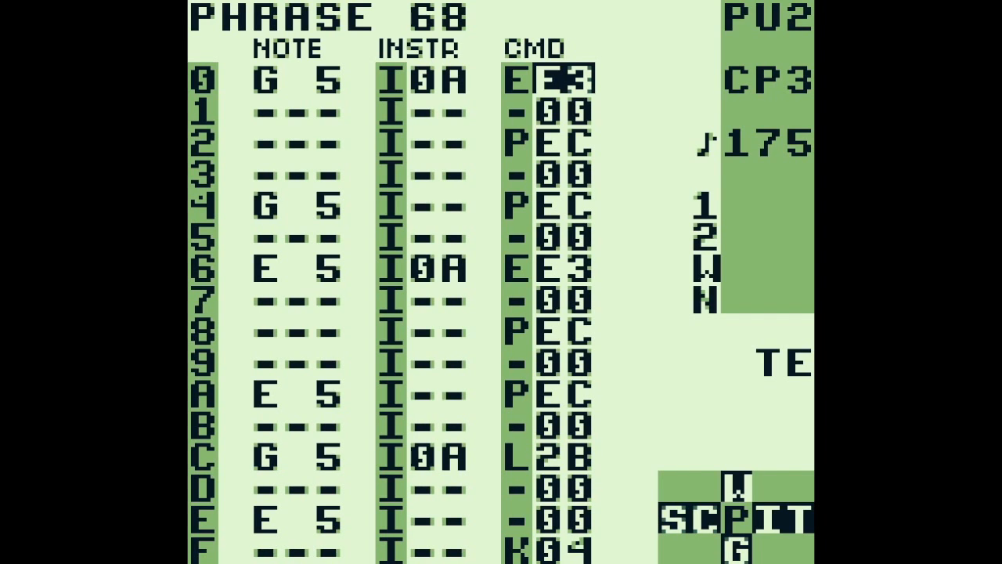
pyautogui.press('Return')
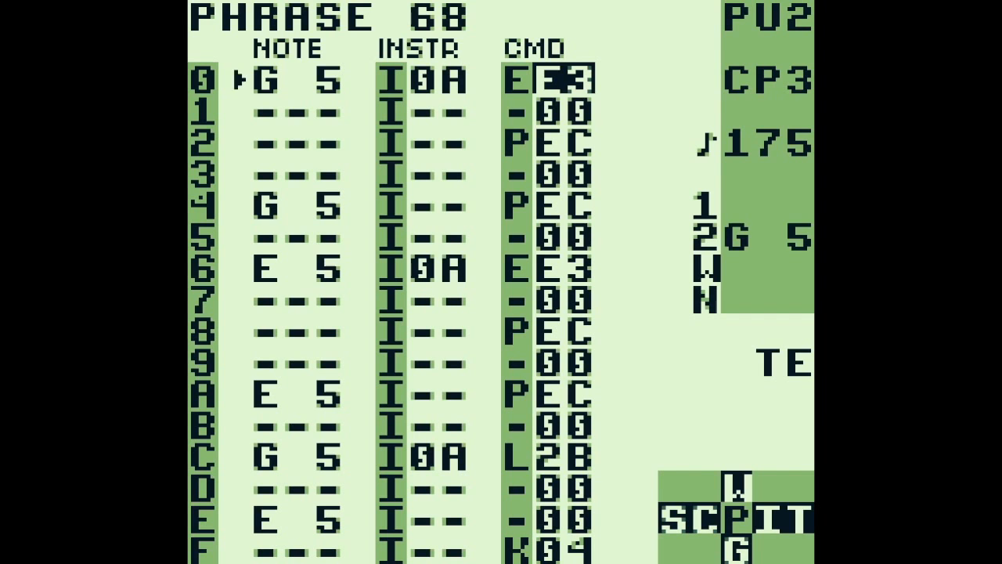
pyautogui.hotkey('z', 'Down')
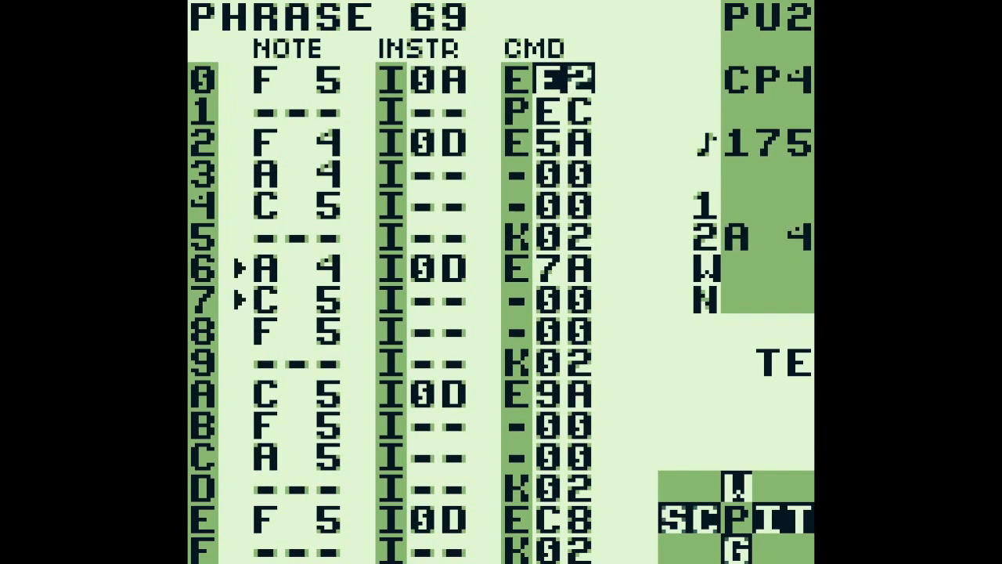
pyautogui.press('Return')
# Play phrase 69 from its PEC row and move on to phrase 6A before stopping playback
pyautogui.press('Down')
pyautogui.press('Left')
pyautogui.press('Left')
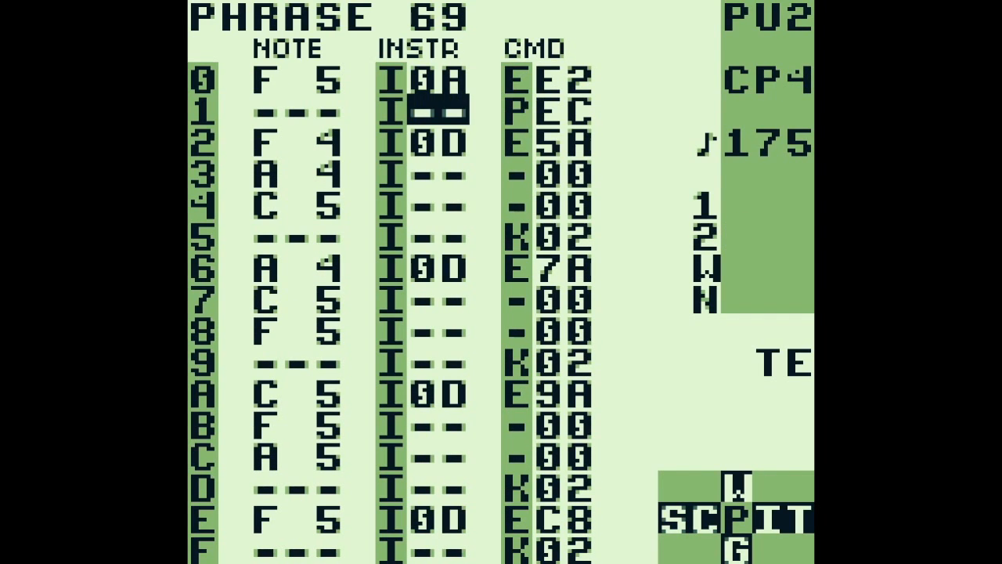
pyautogui.press('Return')
pyautogui.hotkey('z', 'Down')
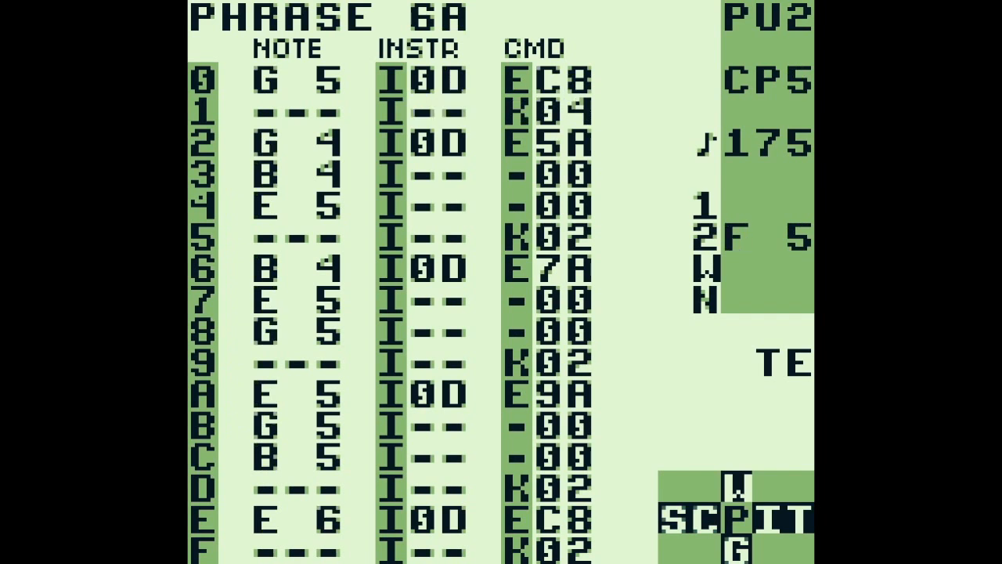
pyautogui.press('Return')
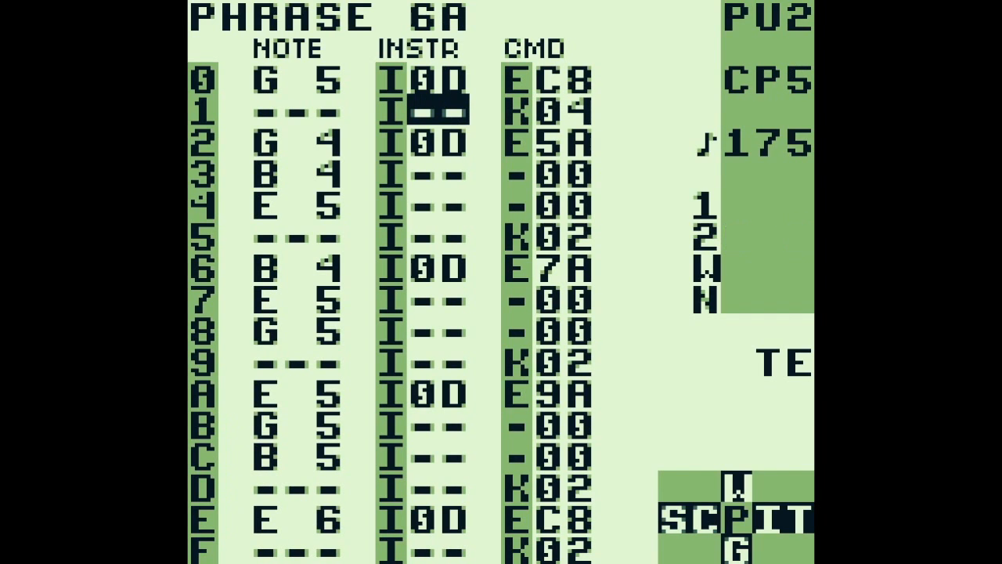
# Return to instrument 0D at step 2 of phrase 69 and open its table 12
pyautogui.hotkey('z', 'Up')
pyautogui.press('Down')
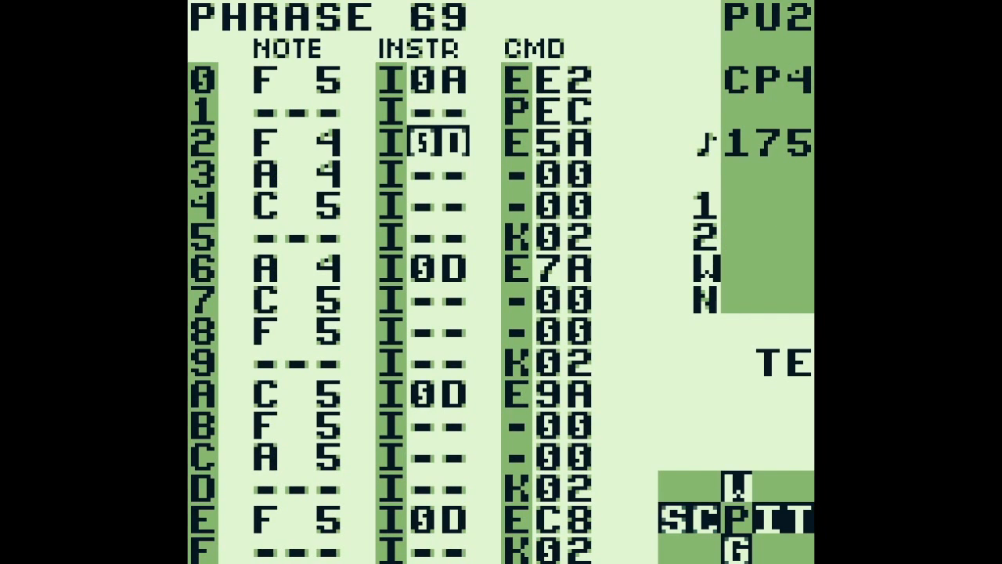
pyautogui.hotkey('z', 'Right')
pyautogui.hotkey('z', 'Right')
pyautogui.press('Up')
pyautogui.press('Left')
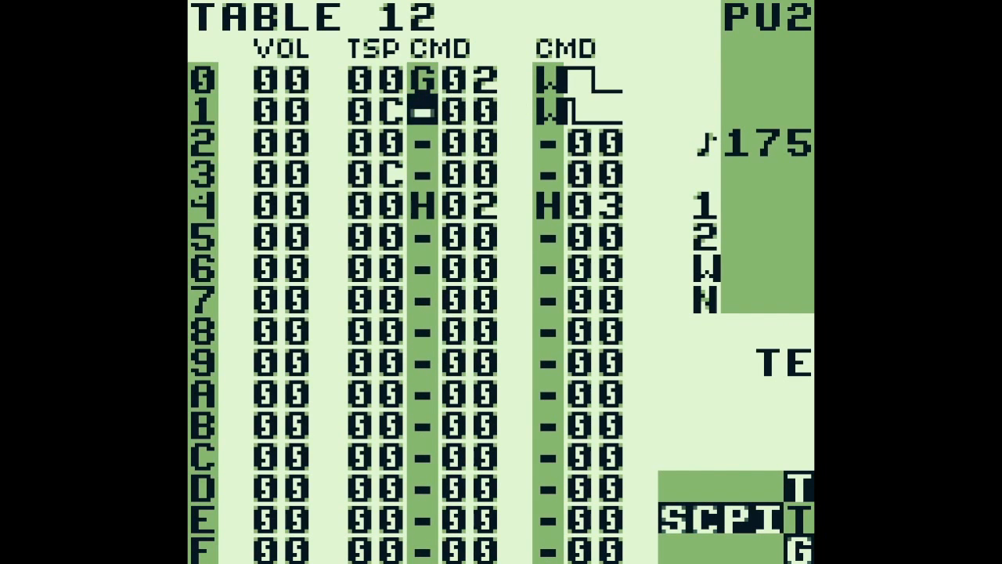
# Examine the transpose values on rows 0 to 4 of table 12
pyautogui.press('Up')
pyautogui.press('Left')
pyautogui.press('Down')
pyautogui.press('Down')
pyautogui.press('Down')
pyautogui.press('Down')
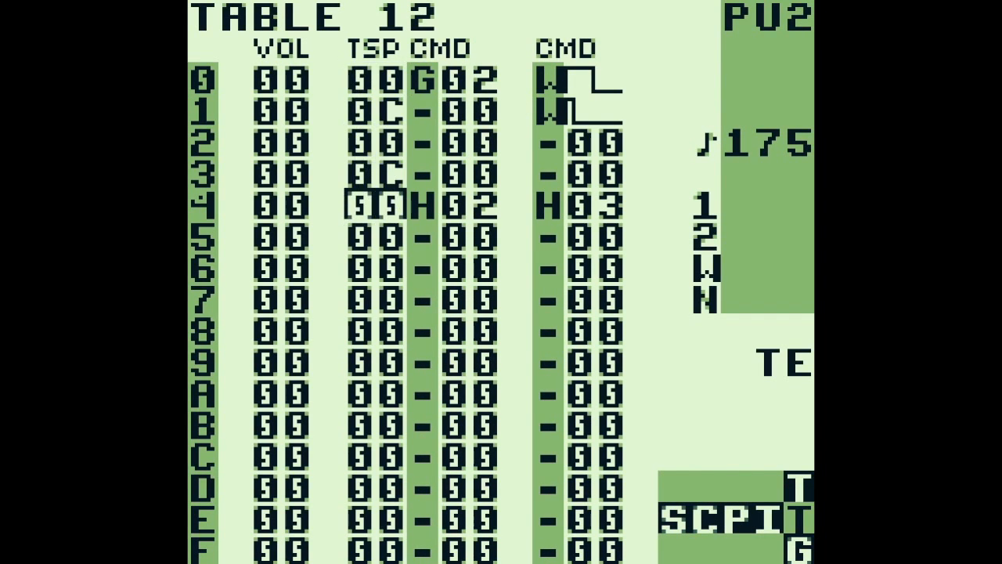
# Examine the G02 groove command on row 0 of table 12
pyautogui.press('Up')
pyautogui.press('Up')
pyautogui.press('Up')
pyautogui.press('Up')
pyautogui.press('Right')
pyautogui.press('Right')
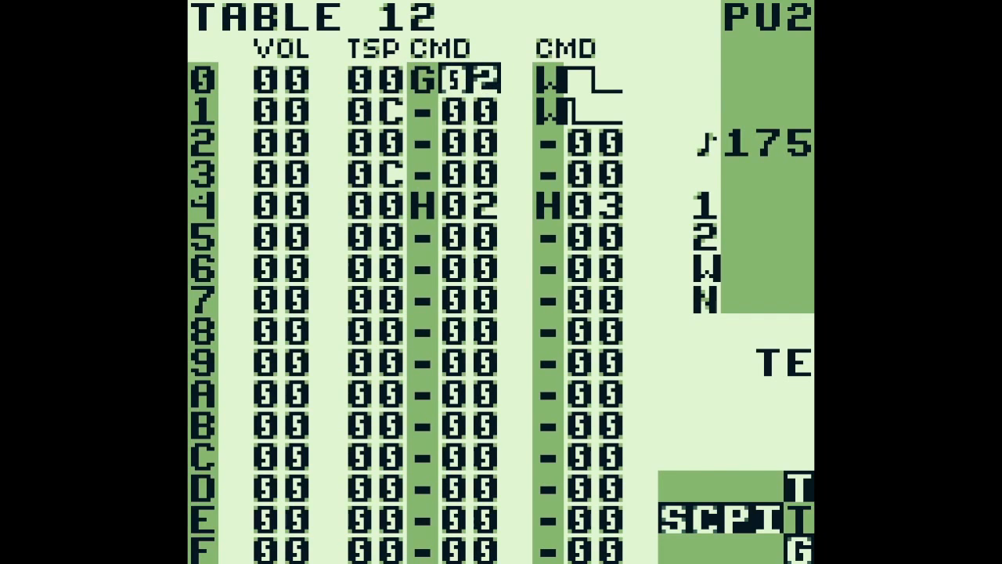
pyautogui.press('Left')
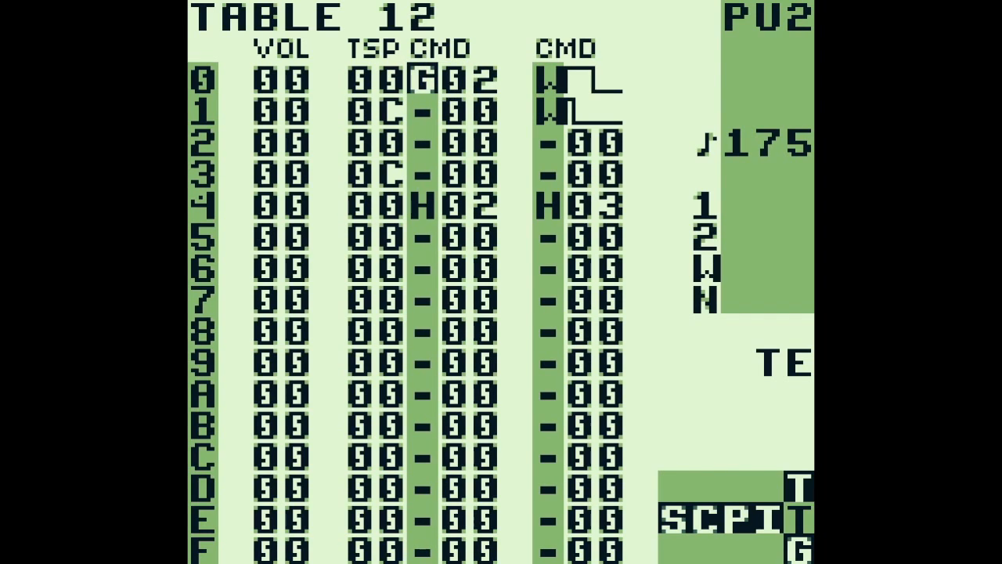
# Review the alternating transpose values on rows 0 to 2 of table 12 and return to phrase 69
pyautogui.press('Left')
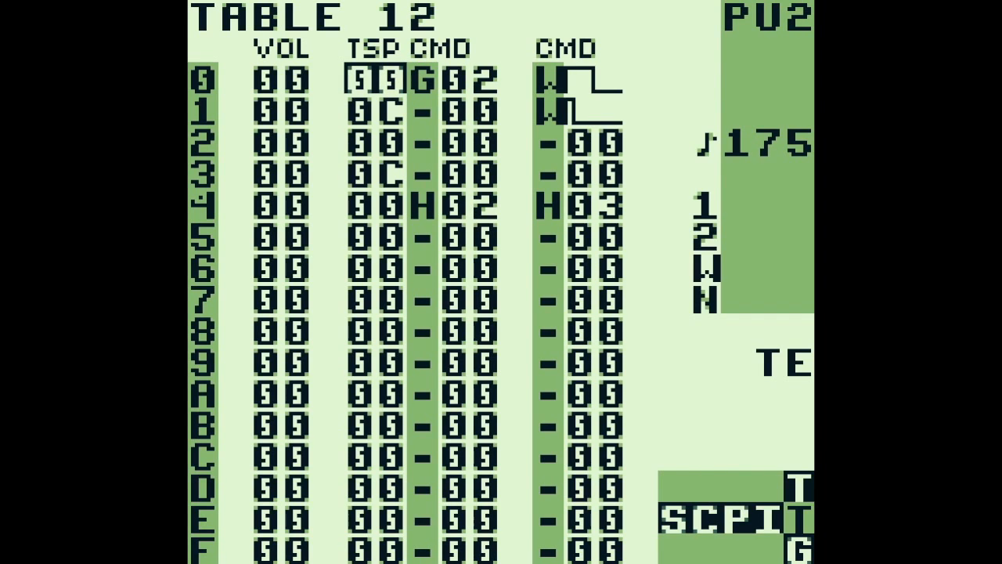
pyautogui.press('Down')
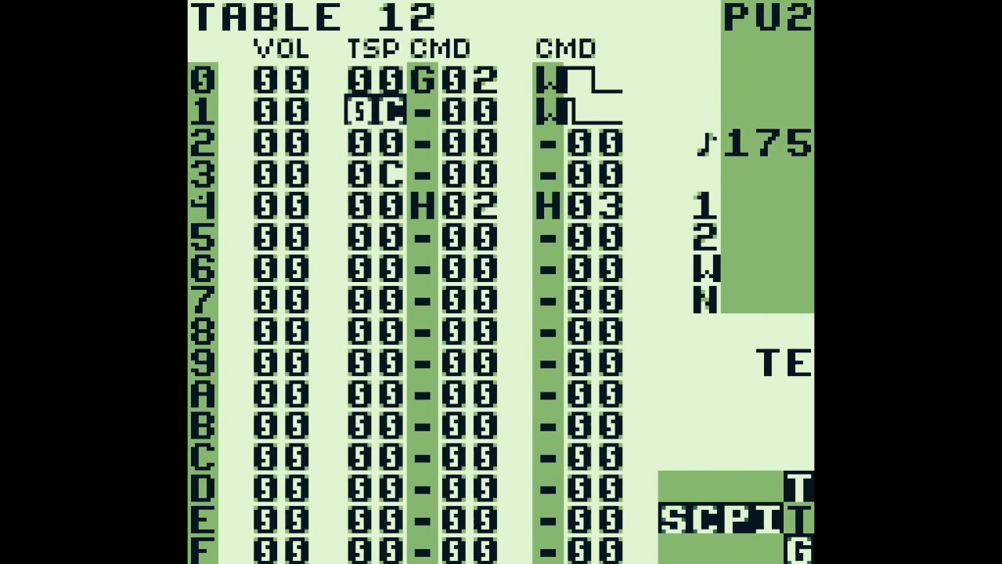
pyautogui.press('Down')
pyautogui.hotkey('shift', 'Left')
pyautogui.hotkey('shift', 'Left')
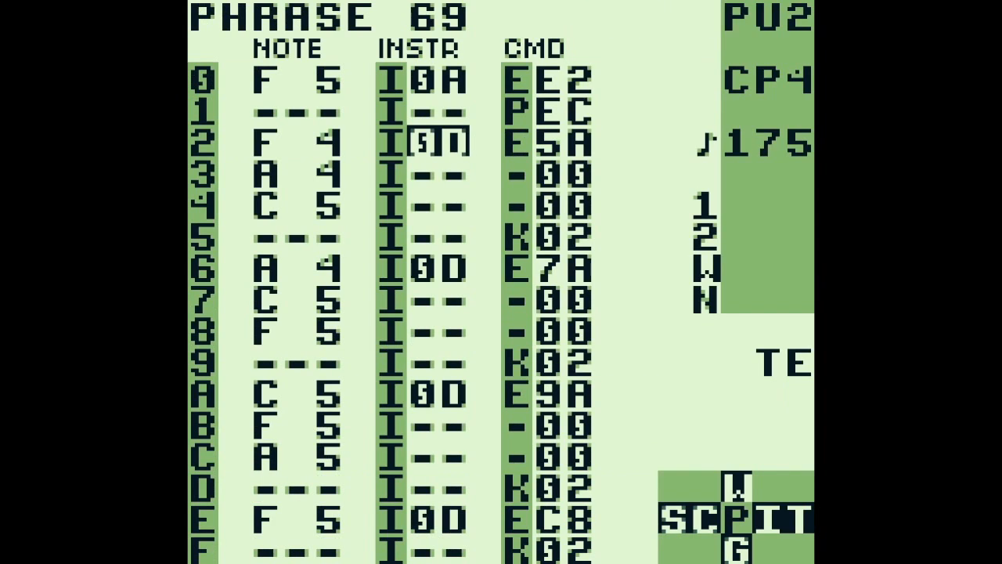
# Audition the F 4 note at step 2 of phrase 69 and play the phrase
pyautogui.press('Left')
pyautogui.press('s')
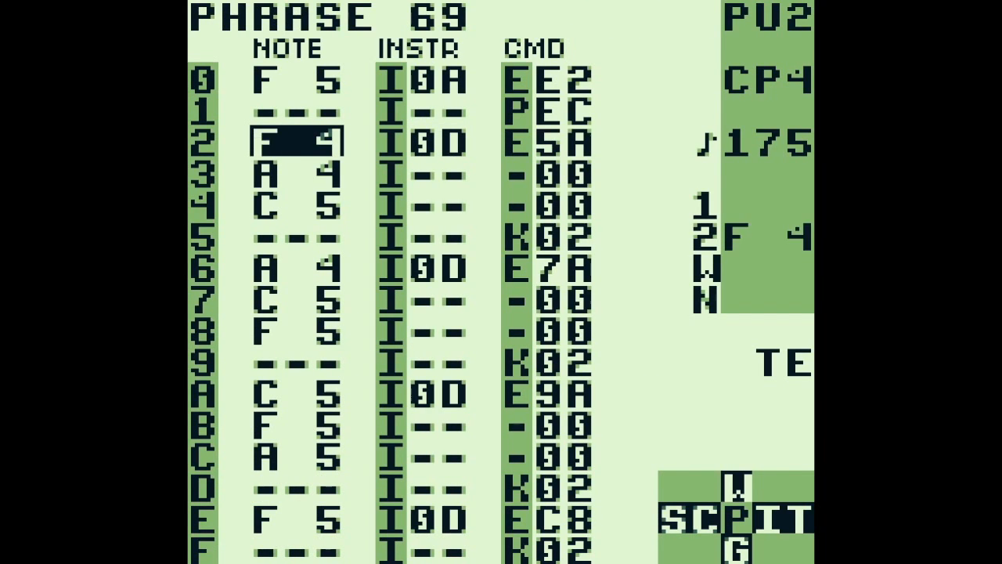
pyautogui.press('Return')
pyautogui.press('Return')
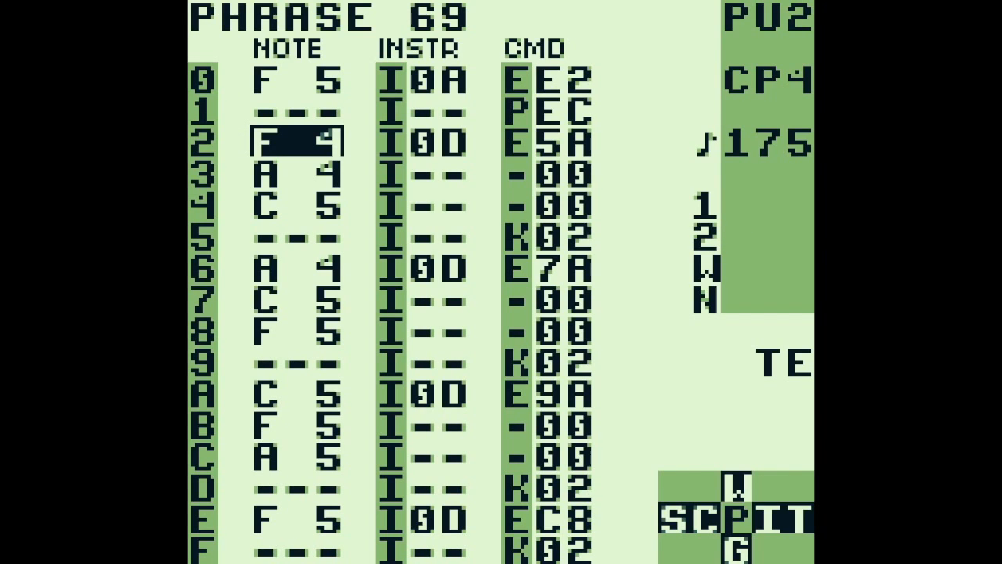
# Play PU2 phrase 6A, stop at phrase 6B and play on from there into phrase 6C
pyautogui.press('Return')
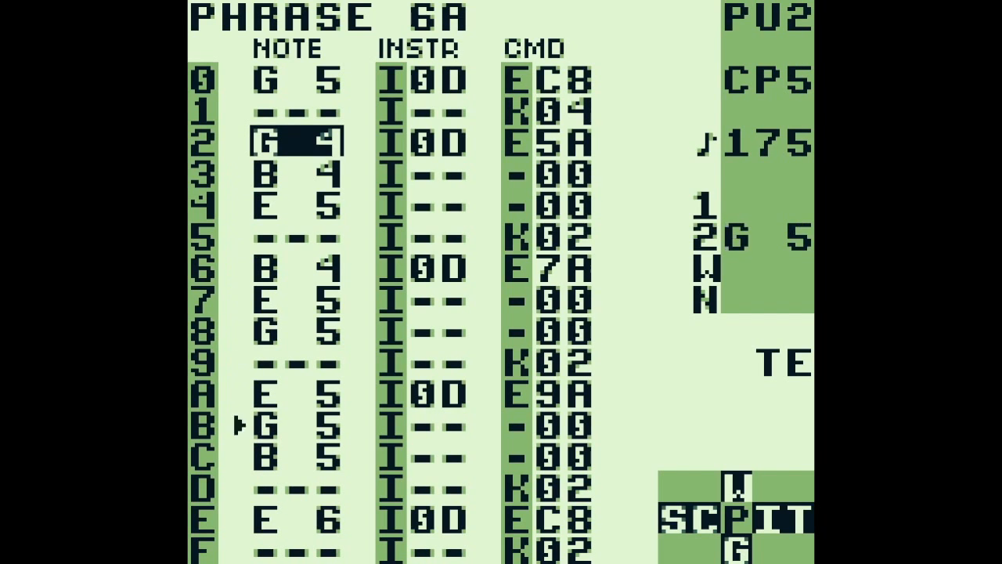
pyautogui.press('Return')
pyautogui.press('Up')
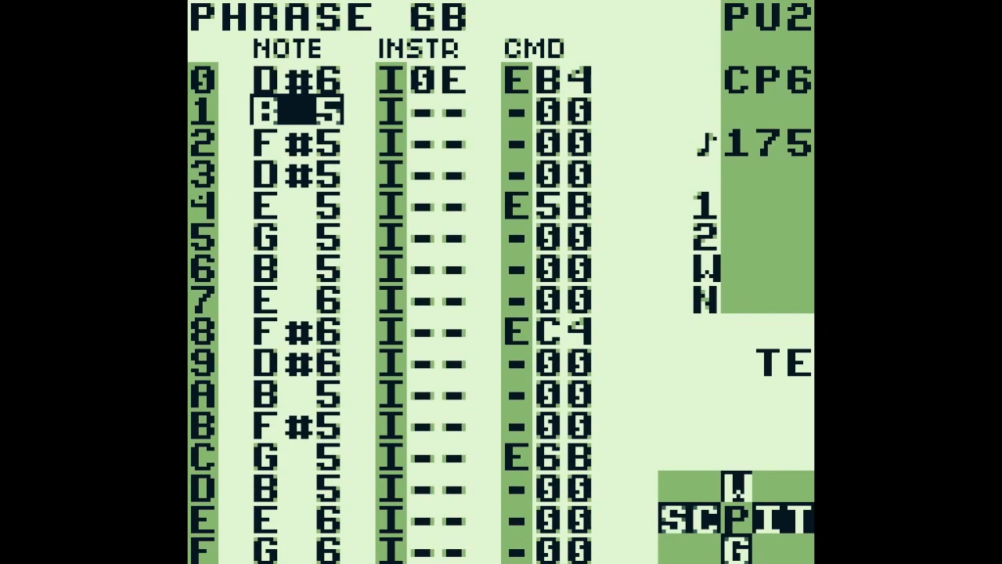
pyautogui.press('Return')
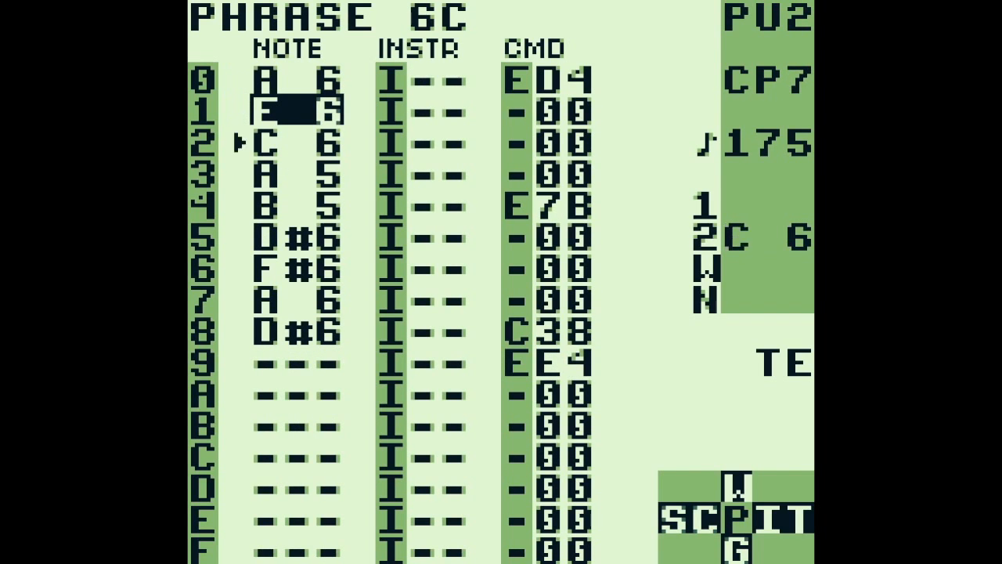
# Stop playback, return to phrase 6B and open the table of instrument 0E used at step 0
pyautogui.hotkey('z', 'Up')
pyautogui.press('Return')
pyautogui.press('Up')
pyautogui.press('Right')
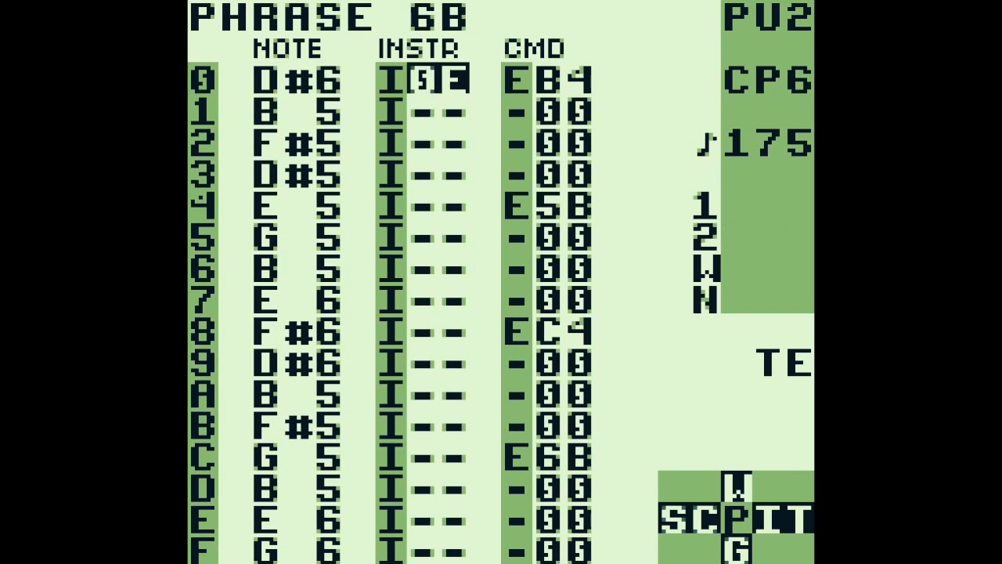
pyautogui.hotkey('BackSpace', 'Right')
pyautogui.hotkey('BackSpace', 'Right')
# Examine the W wave commands on rows 0 and 1 of table 13
pyautogui.press('Right')
pyautogui.press('Right')
pyautogui.press('Right')
pyautogui.press('Up')
pyautogui.press('Up')
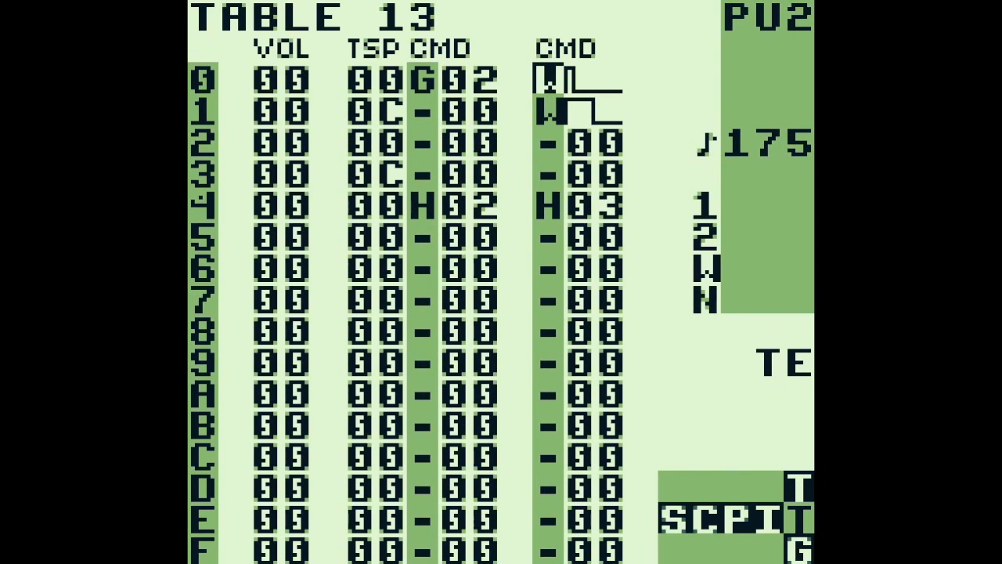
pyautogui.press('Down')
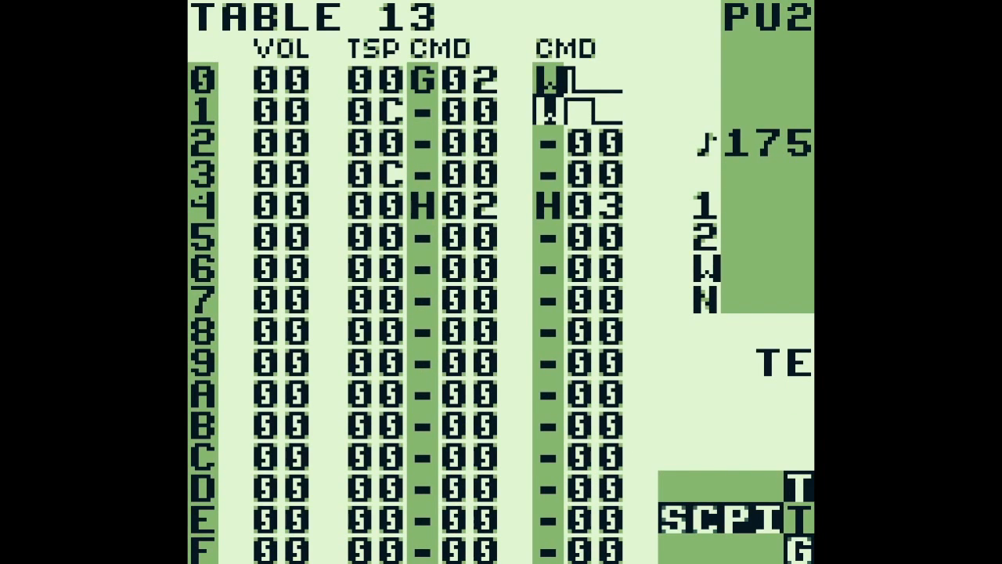
# Examine the G02 groove command and the transpose value on row 0 of table 13
pyautogui.press('Left')
pyautogui.press('Left')
pyautogui.press('Up')
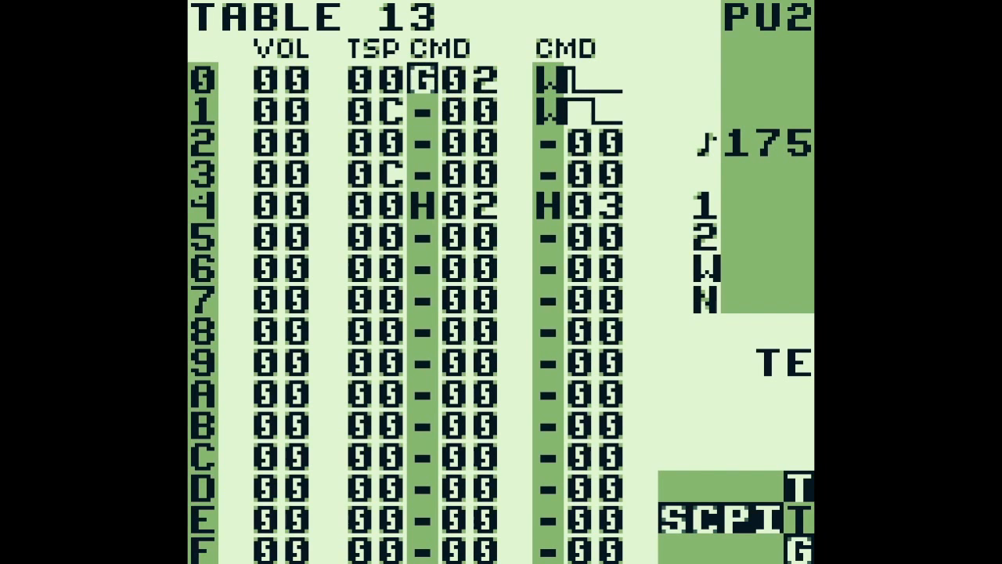
pyautogui.press('Left')
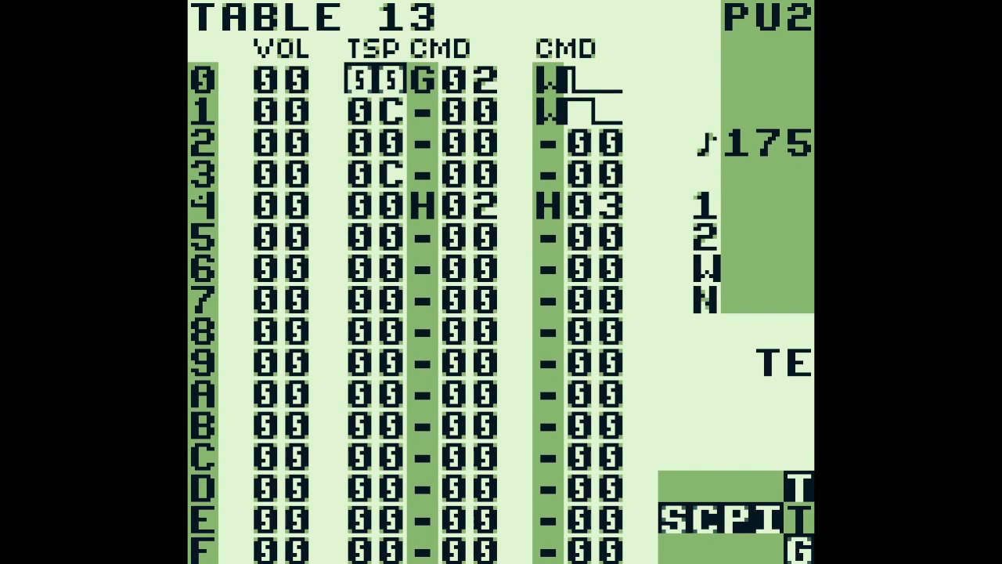
# Go back to phrase 6B and play it through phrase 6C, then stop playback
pyautogui.hotkey('BackSpace', 'Left')
pyautogui.hotkey('BackSpace', 'Left')
pyautogui.press('Return')
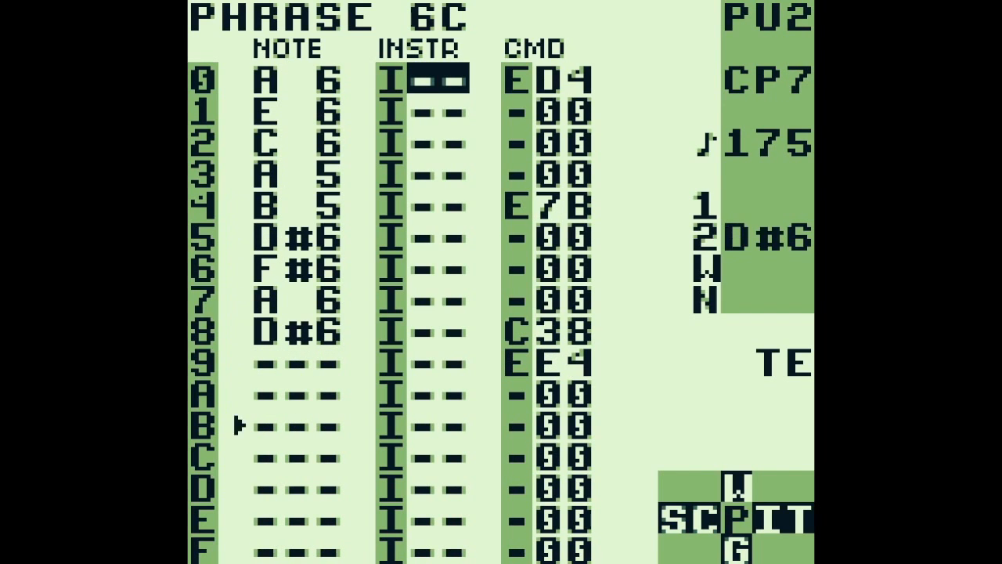
pyautogui.press('Return')
# Examine the notes and commands of phrase 6C and audition one of its notes
pyautogui.press('Left')
pyautogui.press('Down')
pyautogui.press('Down')
pyautogui.press('Down')
pyautogui.press('Down')
pyautogui.press('Down')
pyautogui.press('Down')
pyautogui.press('Down')
pyautogui.press('Down')
pyautogui.press('Right')
pyautogui.press('Right')
pyautogui.press('Right')
pyautogui.press('Left')
pyautogui.press('Left')
pyautogui.press('Left')
pyautogui.press('x')
pyautogui.press('Right')
# Go back to the song and open phrase 21 at step 0, through PU1 chain 0C on row 0E
pyautogui.hotkey('shift', 'Left')
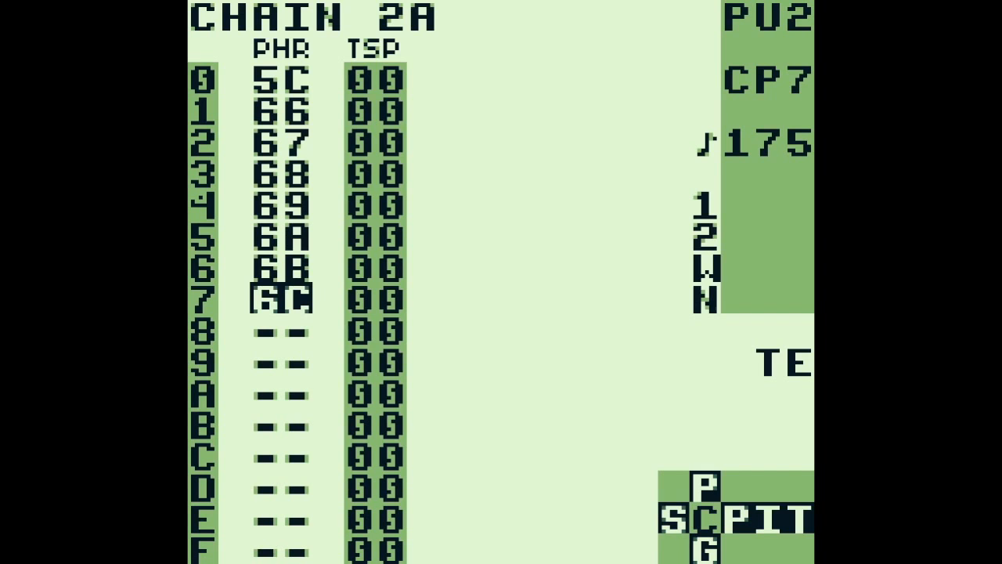
pyautogui.hotkey('shift', 'Left')
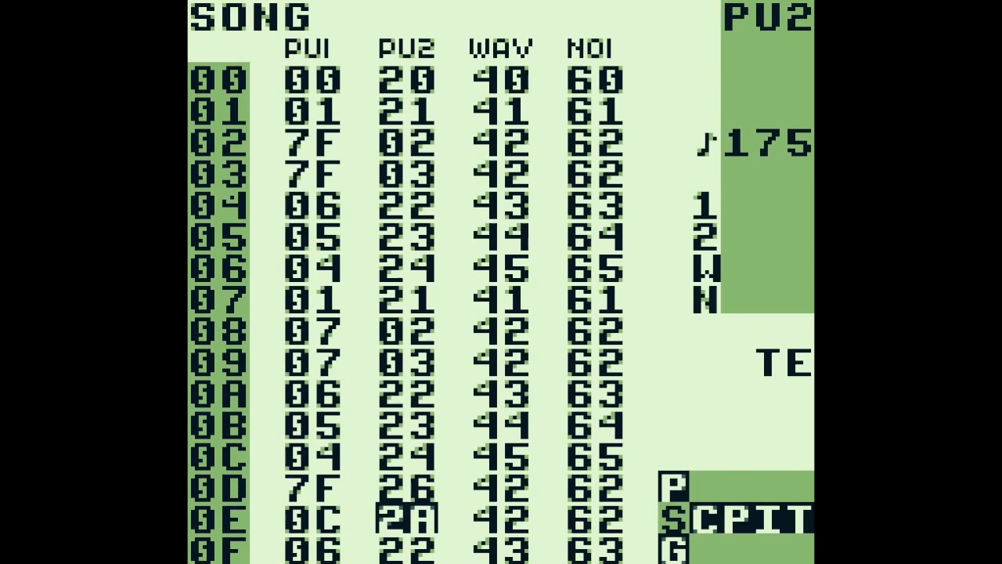
pyautogui.press('Left')
pyautogui.hotkey('shift', 'Right')
pyautogui.press('Up')
pyautogui.press('Up')
pyautogui.press('Up')
pyautogui.press('Up')
pyautogui.press('Up')
pyautogui.press('Up')
pyautogui.press('Up')
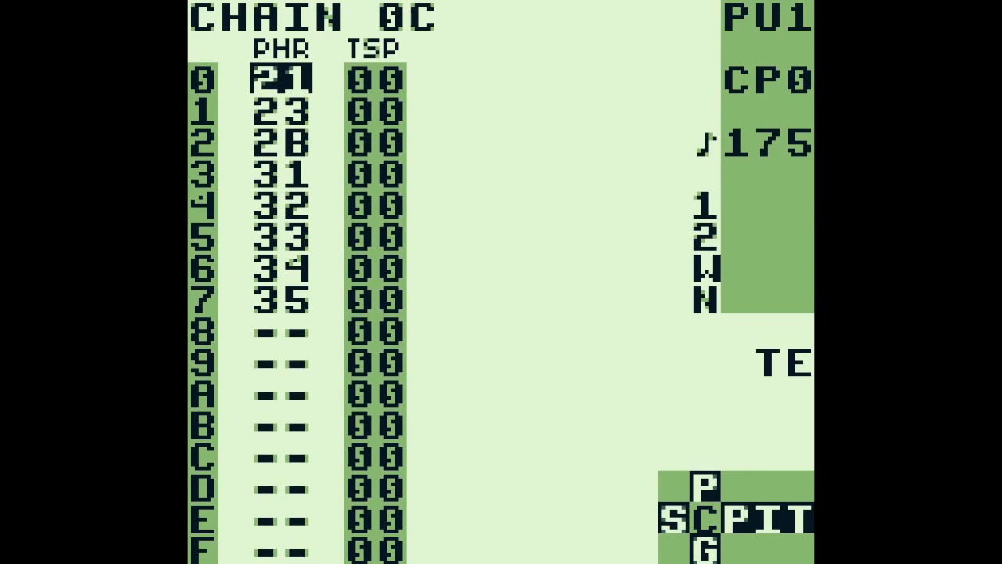
pyautogui.hotkey('shift', 'Right')
pyautogui.press('Up')
pyautogui.press('Up')
pyautogui.press('Up')
pyautogui.press('Up')
pyautogui.press('Up')
pyautogui.press('Up')
pyautogui.press('Up')
pyautogui.press('Up')
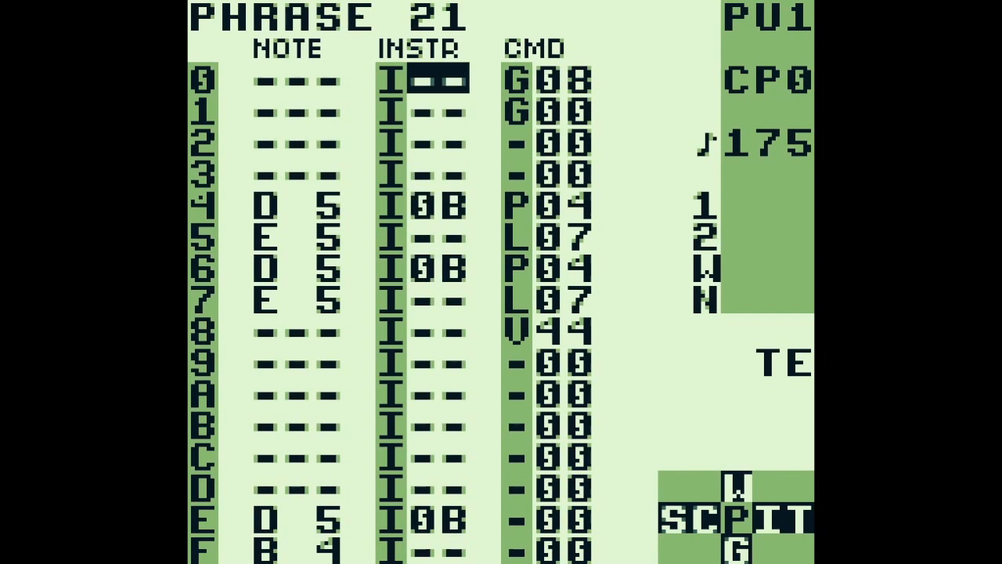
# Examine the G08 command on step 0 of phrase 21, view groove 08 and return to the phrase
pyautogui.press('Right')
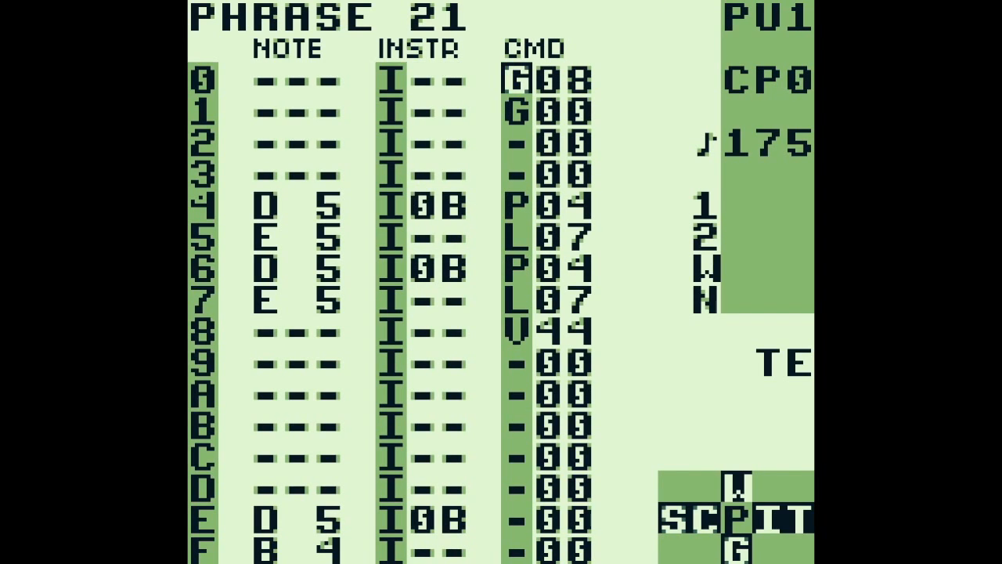
pyautogui.press('Right')
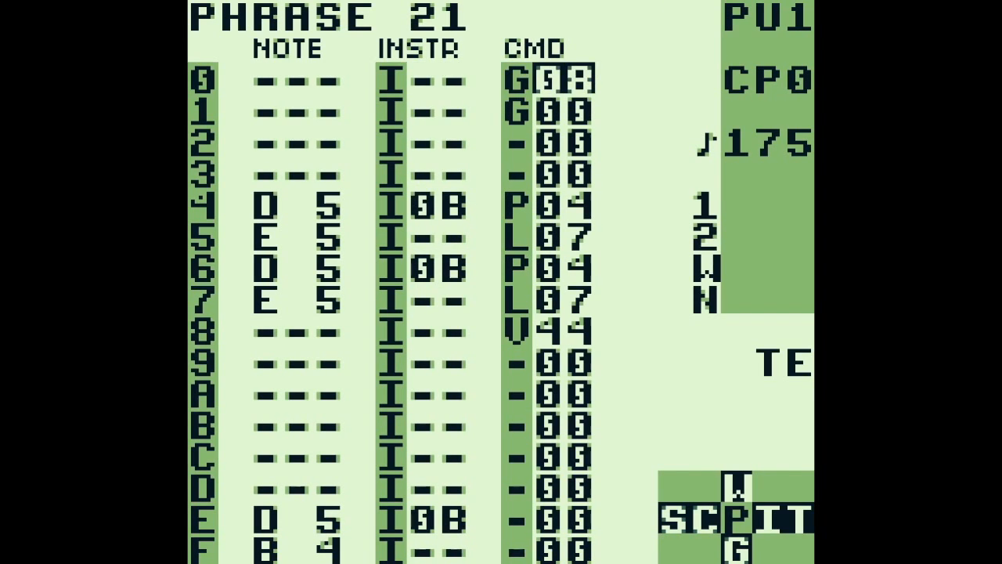
pyautogui.hotkey('shift', 'Down')
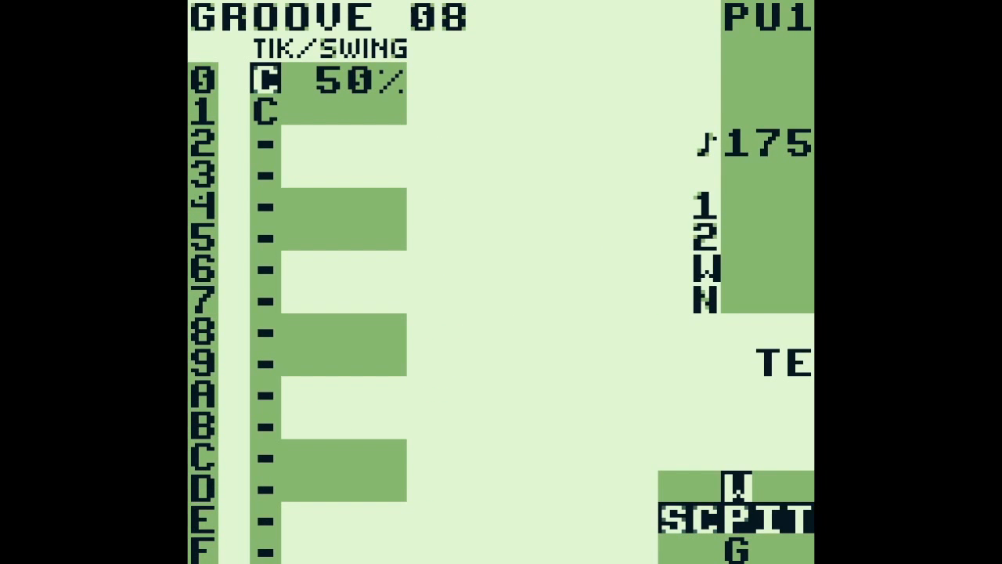
pyautogui.hotkey('shift', 'Up')
pyautogui.press('Left')
pyautogui.press('Left')
pyautogui.press('Left')
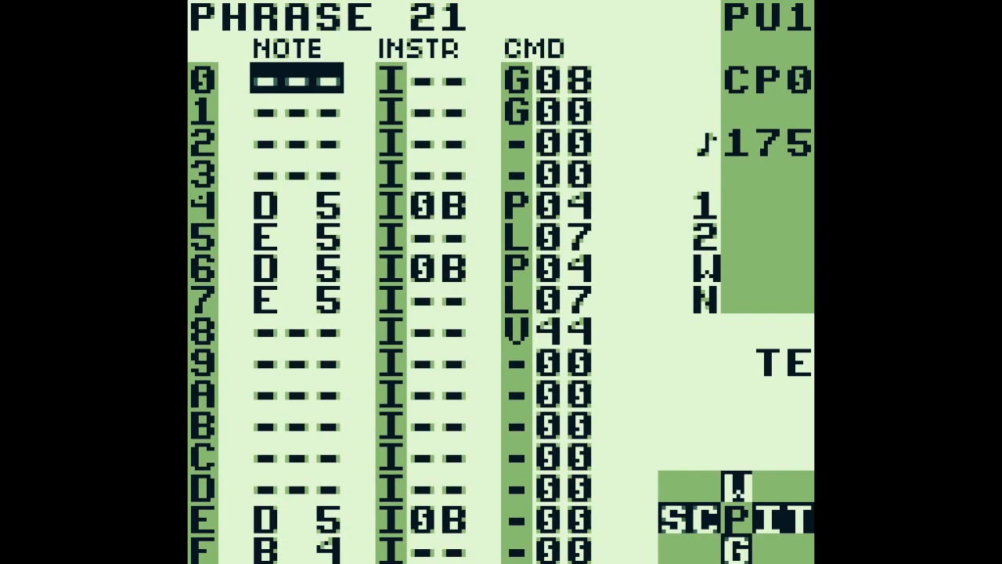
# Review the empty opening steps of phrase 21 and the G00 groove command on step 1
pyautogui.press('Down')
pyautogui.press('Down')
pyautogui.press('Right')
pyautogui.press('Right')
pyautogui.press('Right')
pyautogui.press('Up')
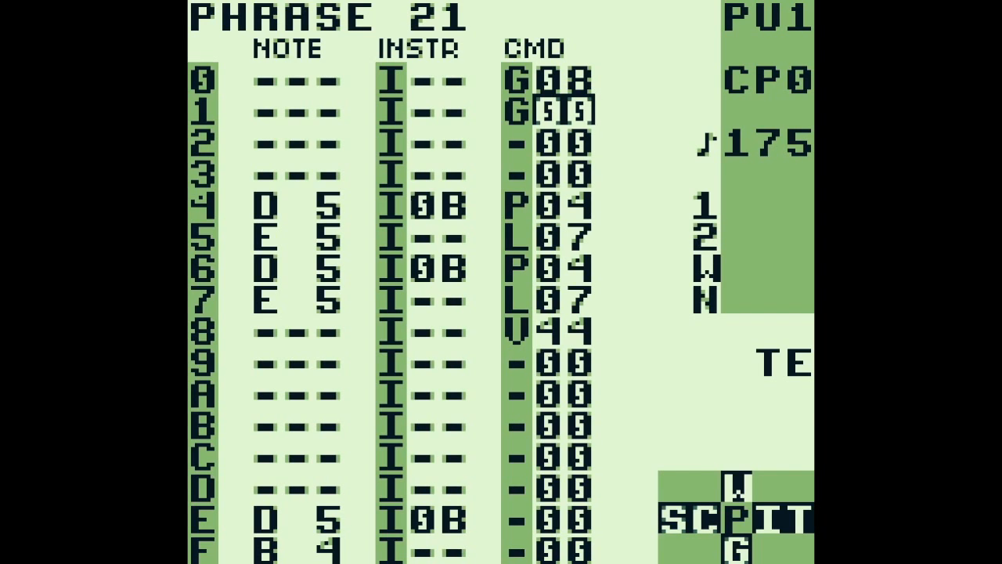
# Open instrument 0B from step 4 of phrase 21
pyautogui.press('Left')
pyautogui.press('Down')
pyautogui.press('Down')
pyautogui.press('Left')
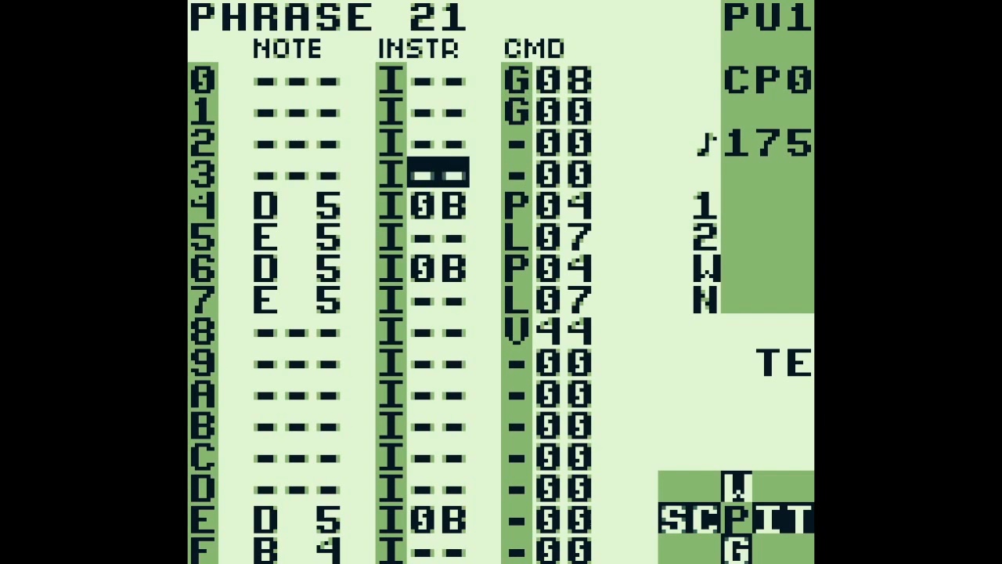
pyautogui.press('Down')
pyautogui.hotkey('shift', 'Right')
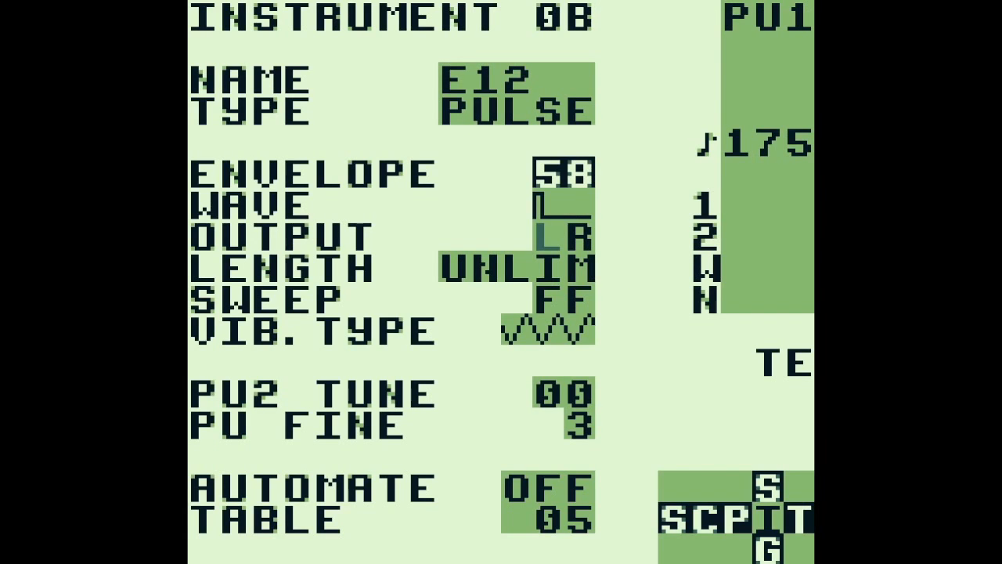
# Examine the output and PU fine settings of instrument 0B
pyautogui.press('Down')
pyautogui.press('Down')
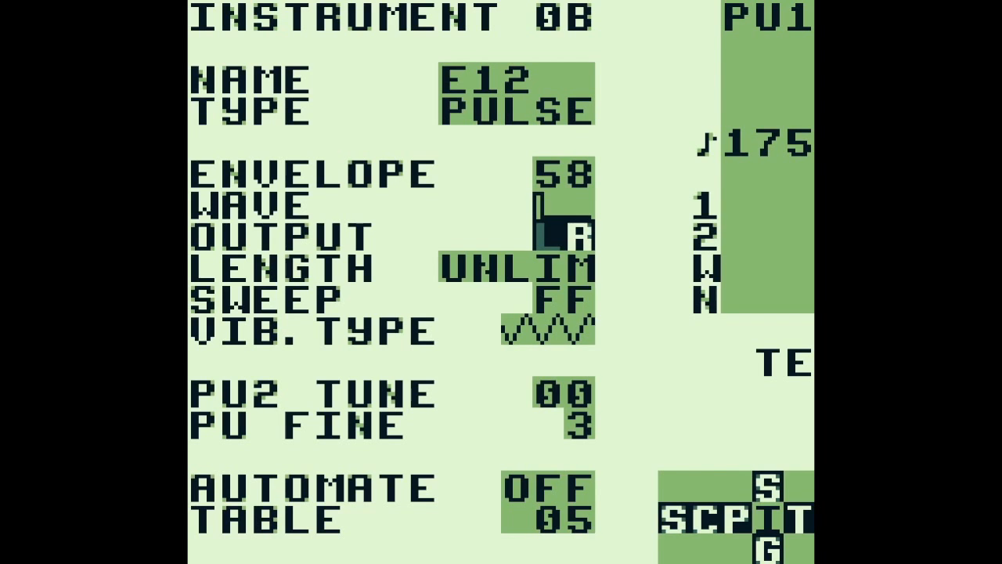
pyautogui.press('Down')
pyautogui.press('Down')
pyautogui.press('Down')
pyautogui.press('Down')
pyautogui.press('Down')
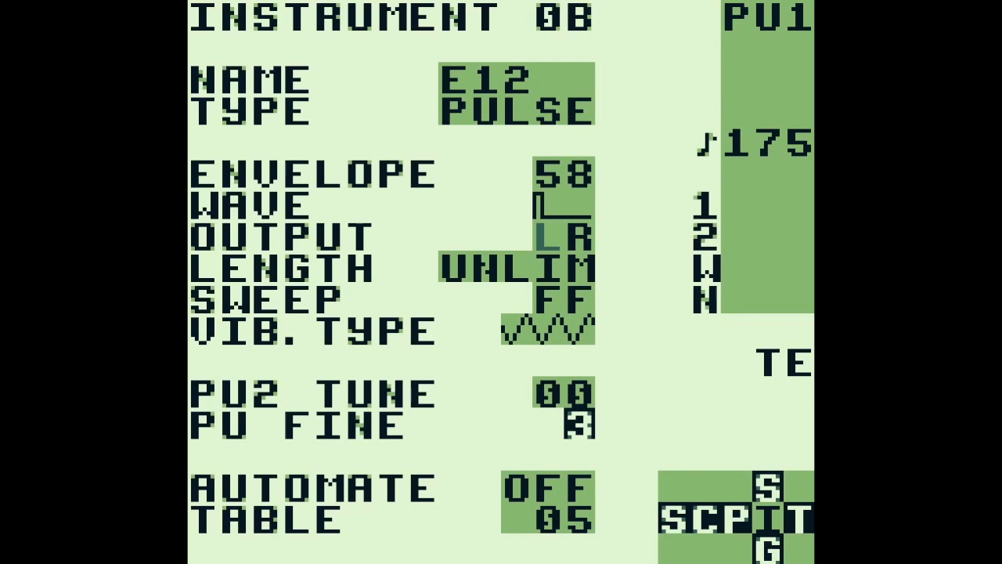
# Return to chain 0C, start playback from phrase 21 and follow it in the phrase view
pyautogui.hotkey('shift', 'Left')
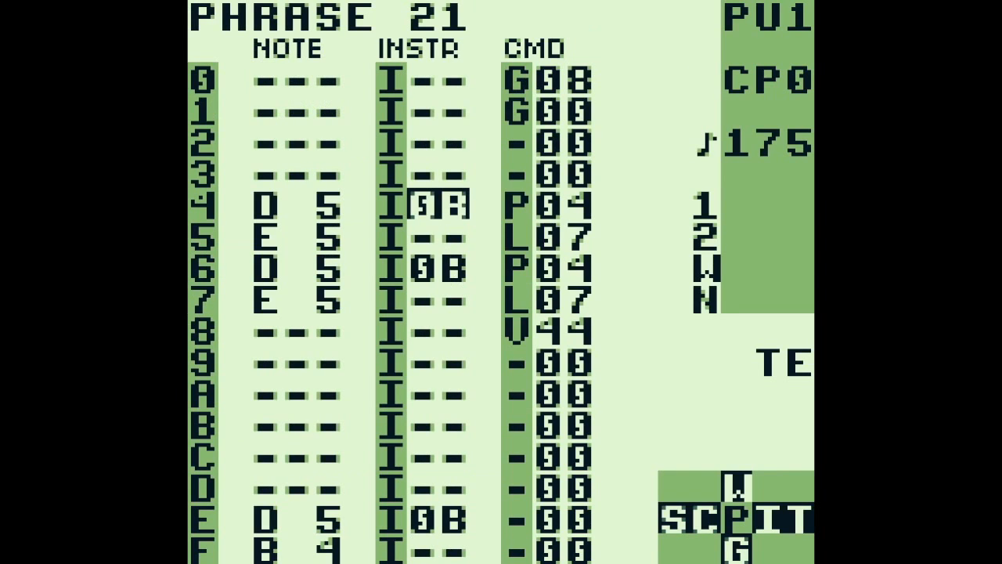
pyautogui.hotkey('shift', 'Left')
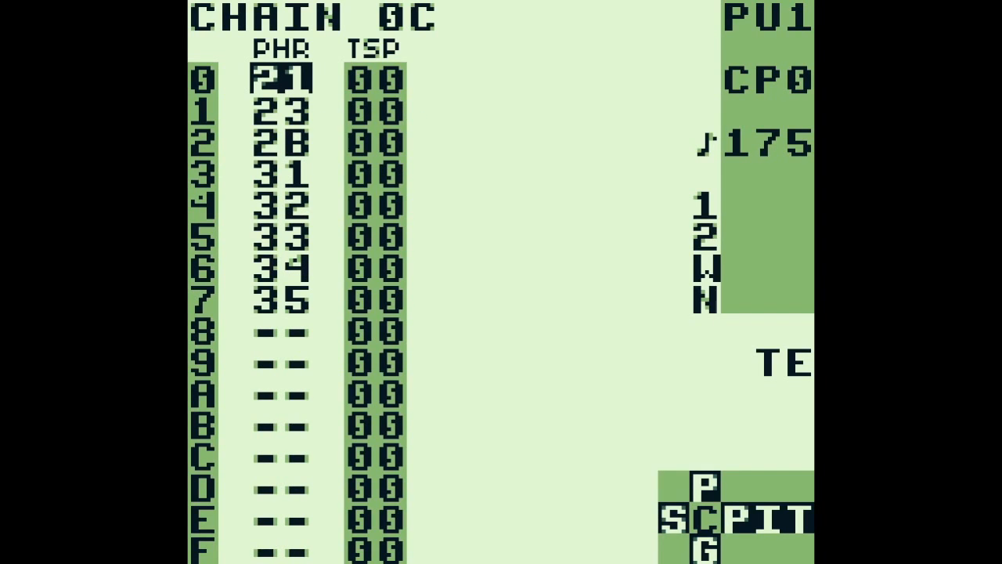
pyautogui.press('Return')
pyautogui.hotkey('shift', 'Right')
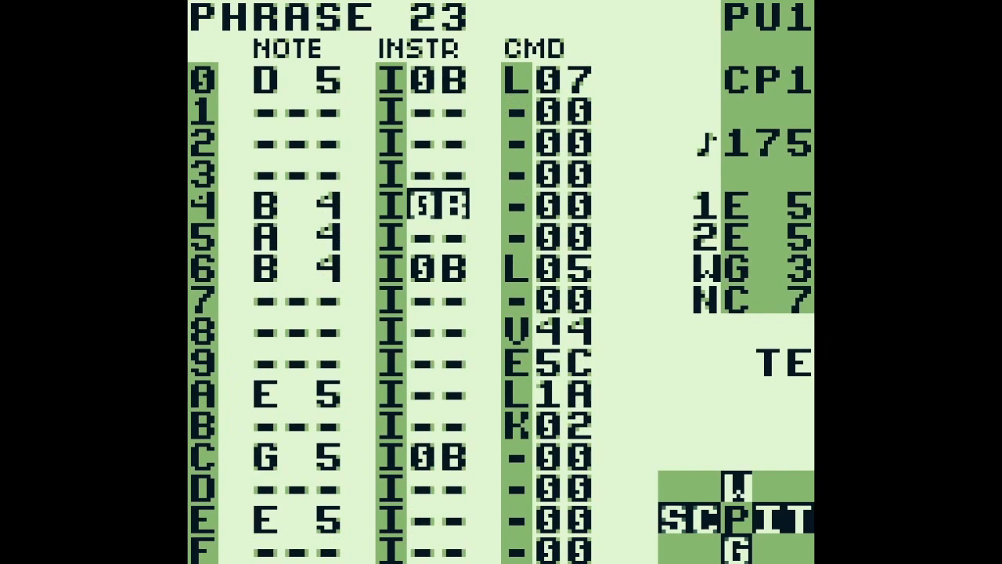
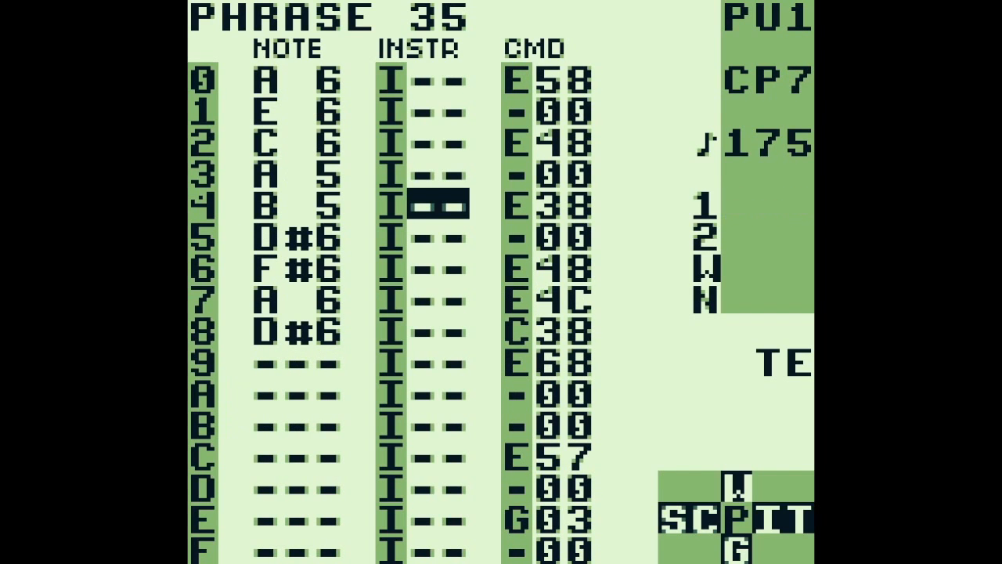
# Return from phrase 35 to the song screen and move to the NOI channel at row 0D
pyautogui.hotkey('shift', 'Left')
pyautogui.hotkey('shift', 'Left')
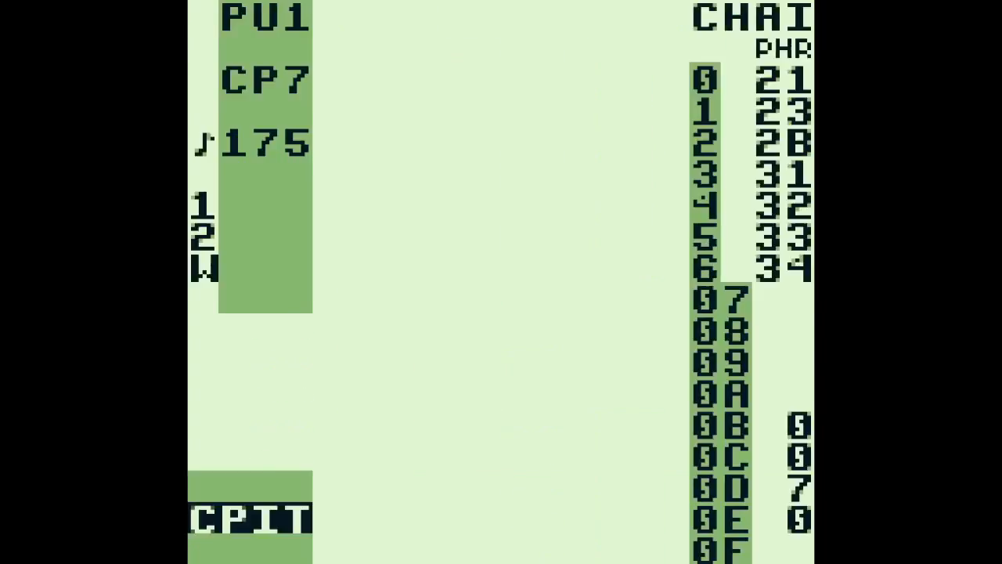
pyautogui.press('Right')
pyautogui.press('Left')
pyautogui.press('Up')
pyautogui.press('Right')
pyautogui.press('Right')
pyautogui.press('Right')
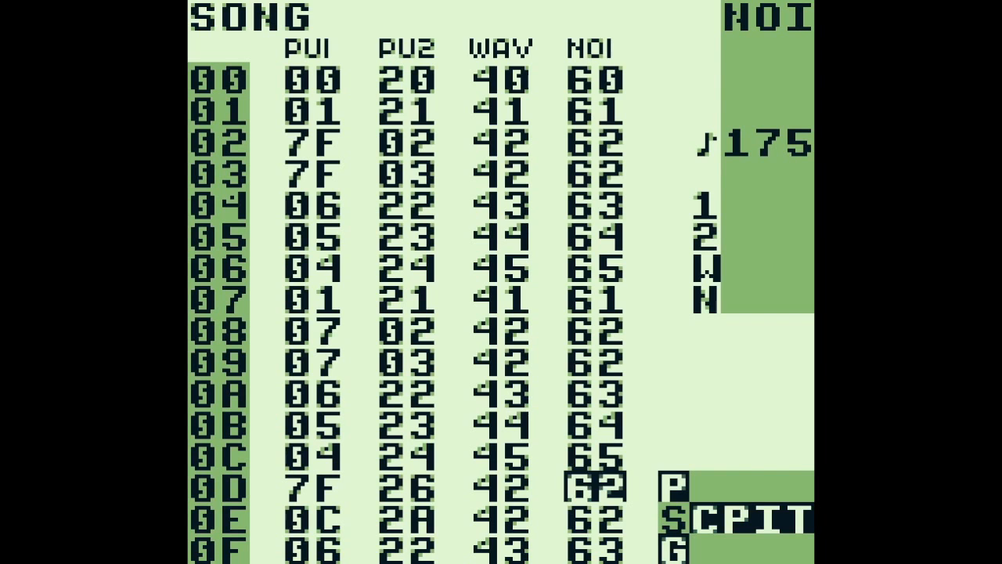
# Review the song rows down to the empty row 16
pyautogui.press('Down')
pyautogui.press('Down')
pyautogui.press('Down')
pyautogui.press('Down')
pyautogui.press('Down')
pyautogui.press('Down')
pyautogui.press('Down')
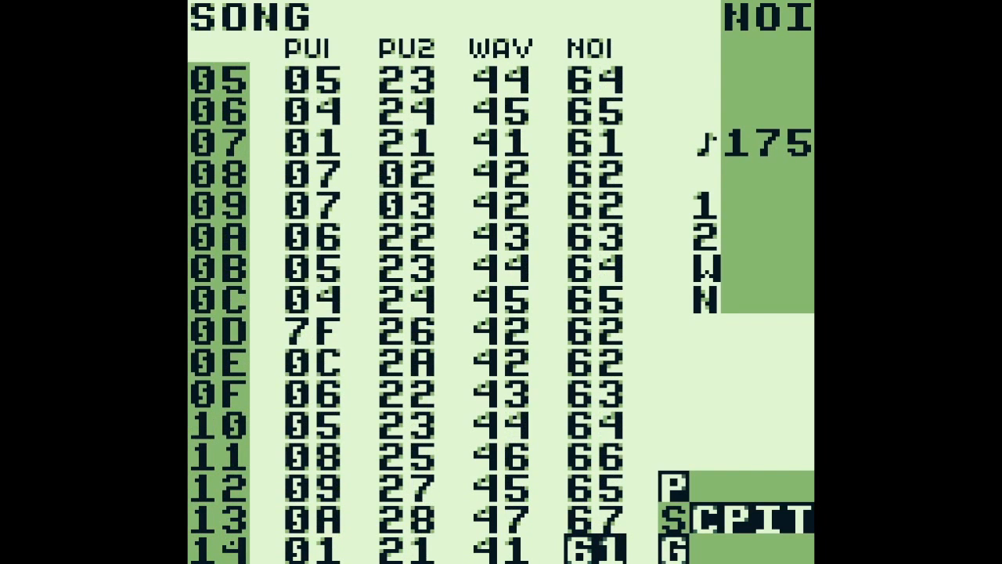
pyautogui.press('Down')
pyautogui.press('Down')
pyautogui.press('Left')
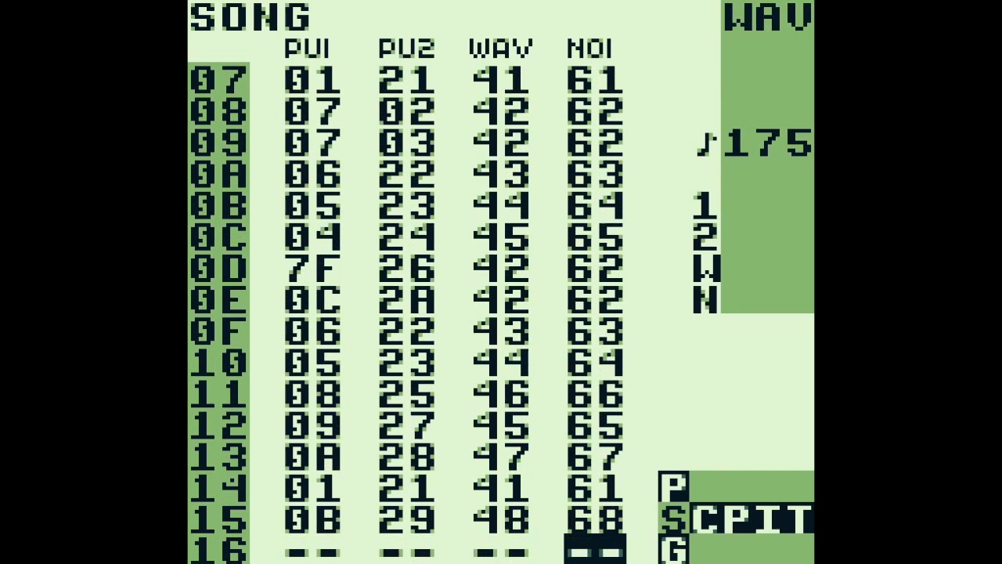
# Select row 12 of the PU2 channel and play the song from there
pyautogui.press('Up')
pyautogui.press('Up')
pyautogui.press('Up')
pyautogui.press('Up')
pyautogui.press('Left')
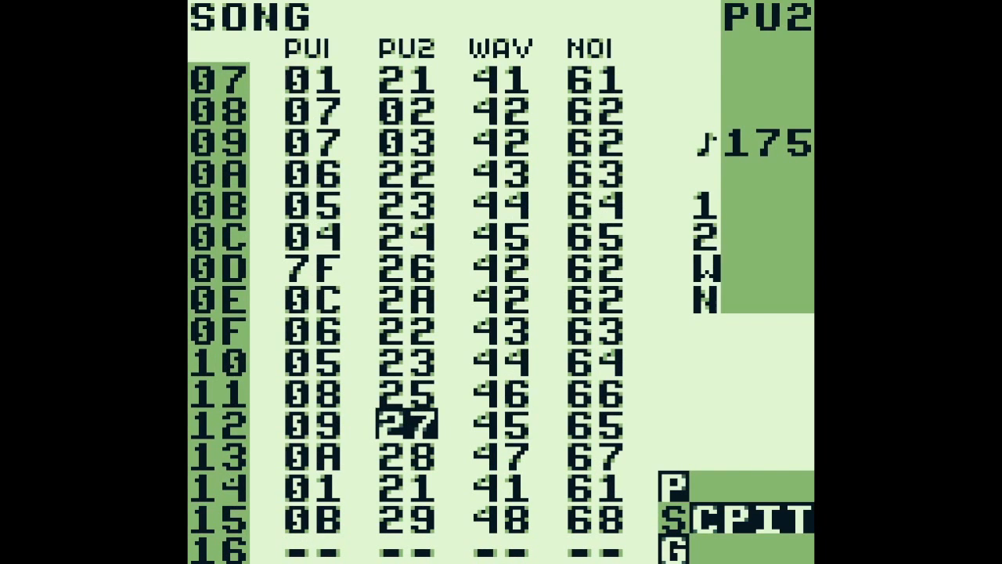
pyautogui.press('Return')
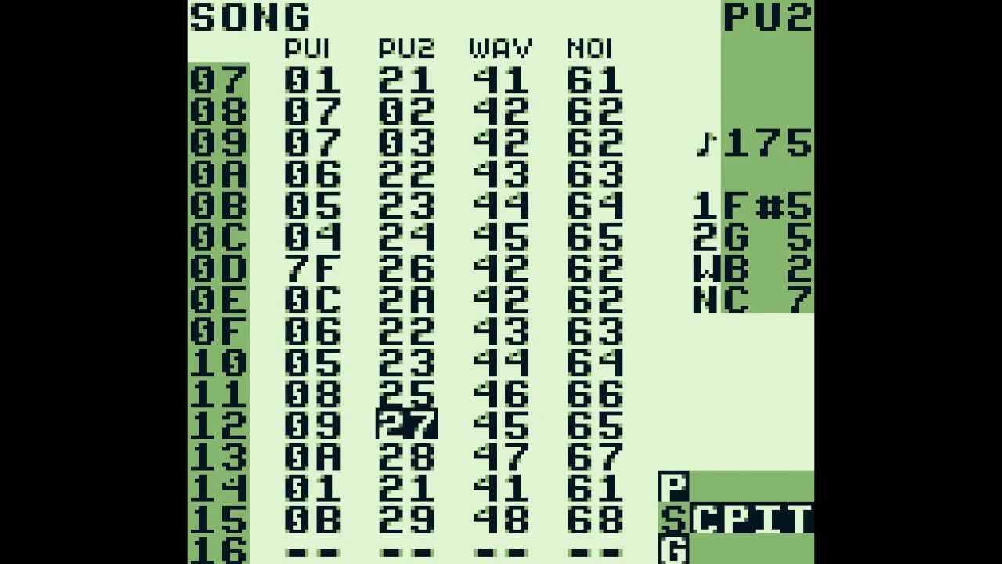
# Restart the song from row 10, follow it into row 11 and stop playback
pyautogui.press('Up')
pyautogui.press('Up')
pyautogui.press('Return')
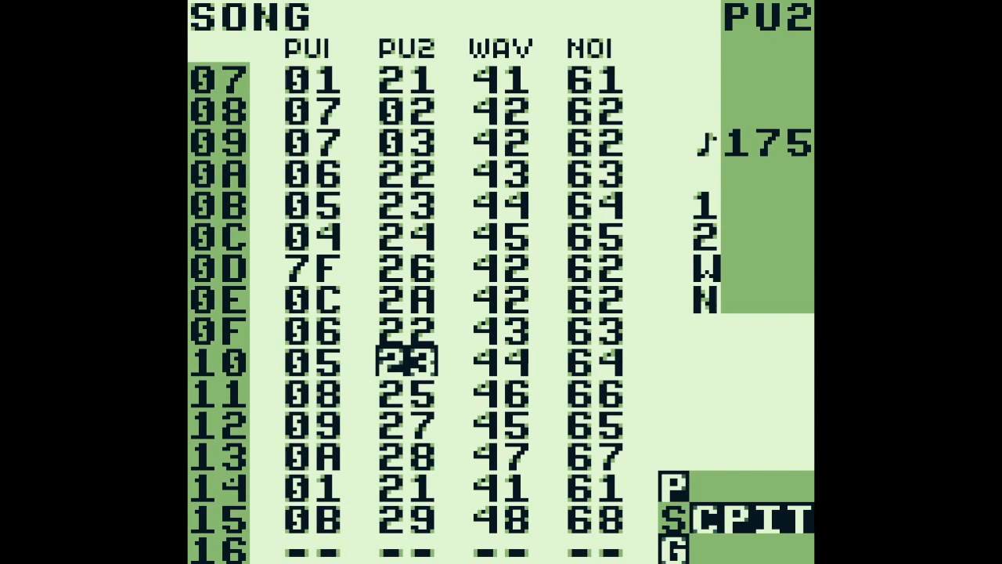
pyautogui.hotkey('shift', 'Right')
pyautogui.hotkey('shift', 'Left')
pyautogui.press('Return')
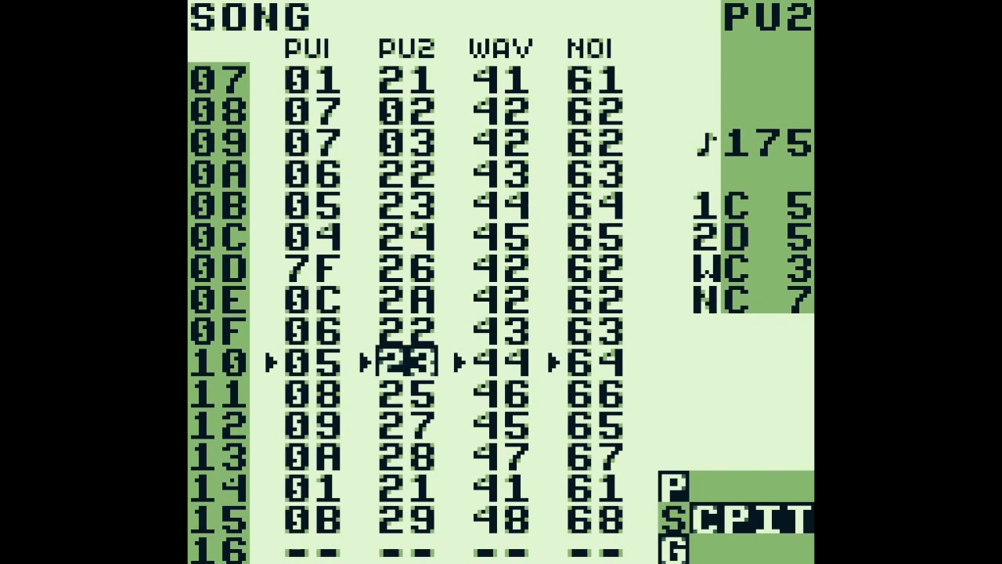
pyautogui.press('Down')
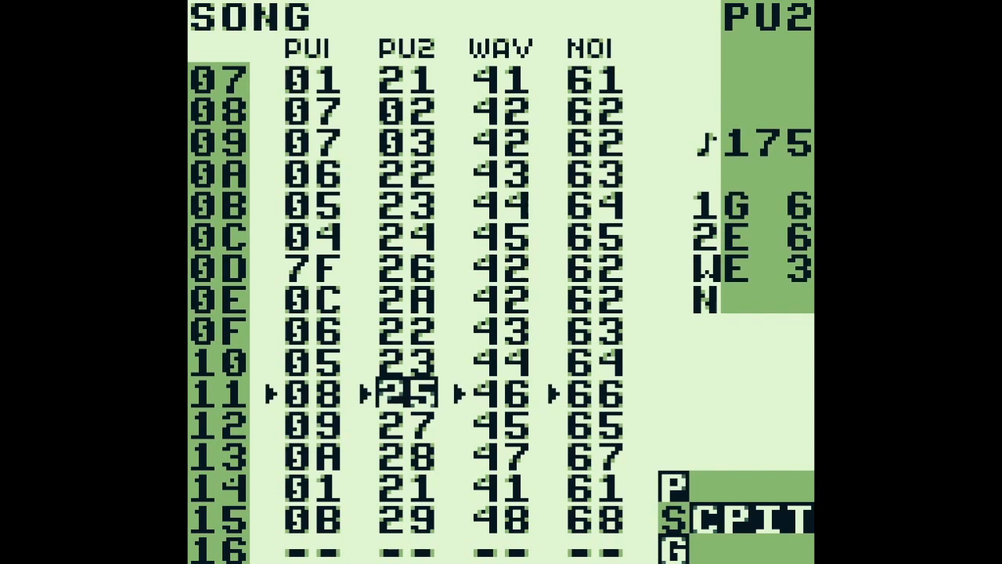
pyautogui.press('Return')
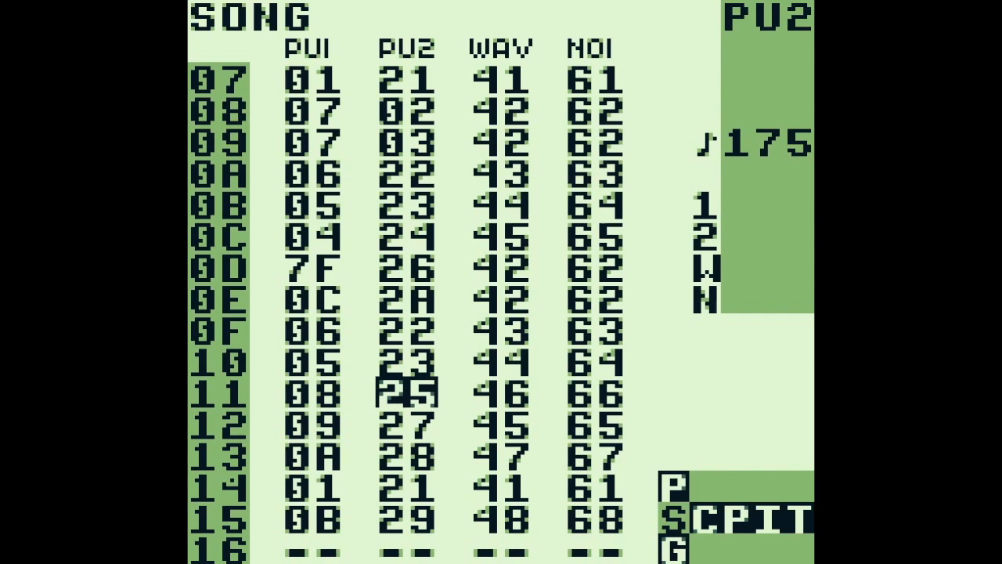
# Replay song row 11 and open phrase 92 from WAV chain 46 at its first note
pyautogui.press('Return')
pyautogui.press('Return')
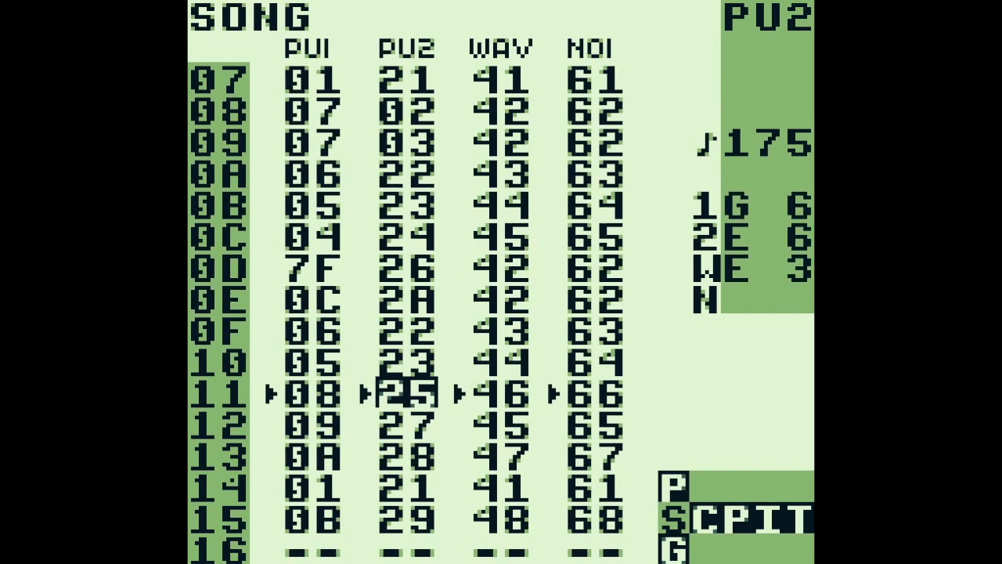
pyautogui.press('Right')
pyautogui.hotkey('shift', 'Right')
pyautogui.hotkey('shift', 'Right')
pyautogui.press('Left')
pyautogui.press('Up')
pyautogui.press('Up')
pyautogui.press('Up')
pyautogui.press('Up')
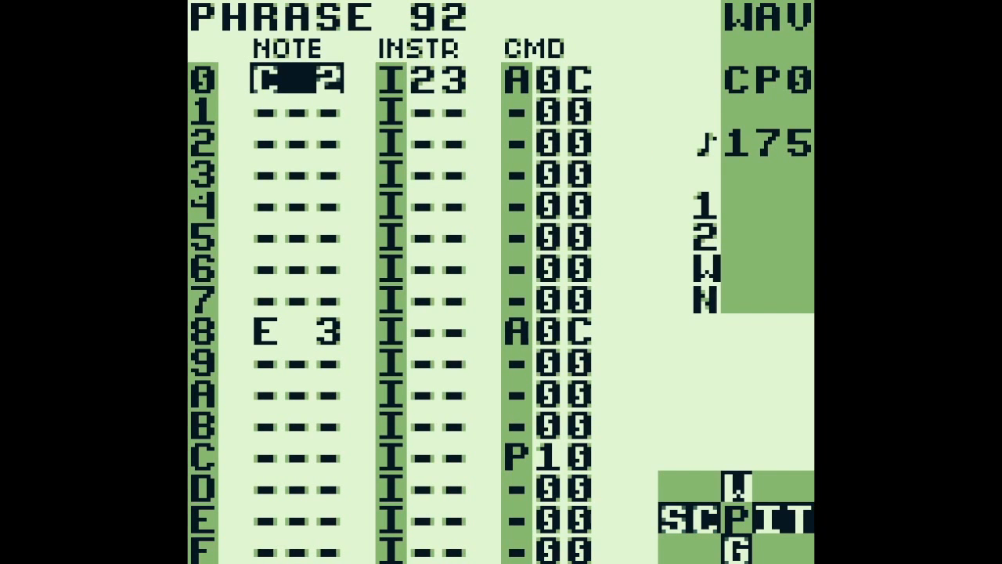
# Play phrase 92 and open instrument 23 from step 0
pyautogui.press('Return')
pyautogui.press('Right')
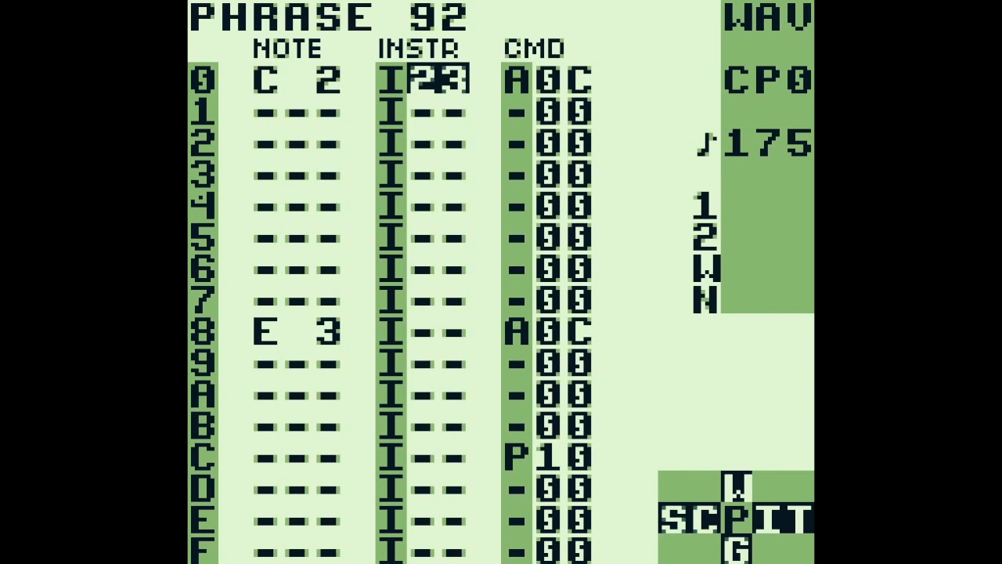
pyautogui.hotkey('shift', 'Right')
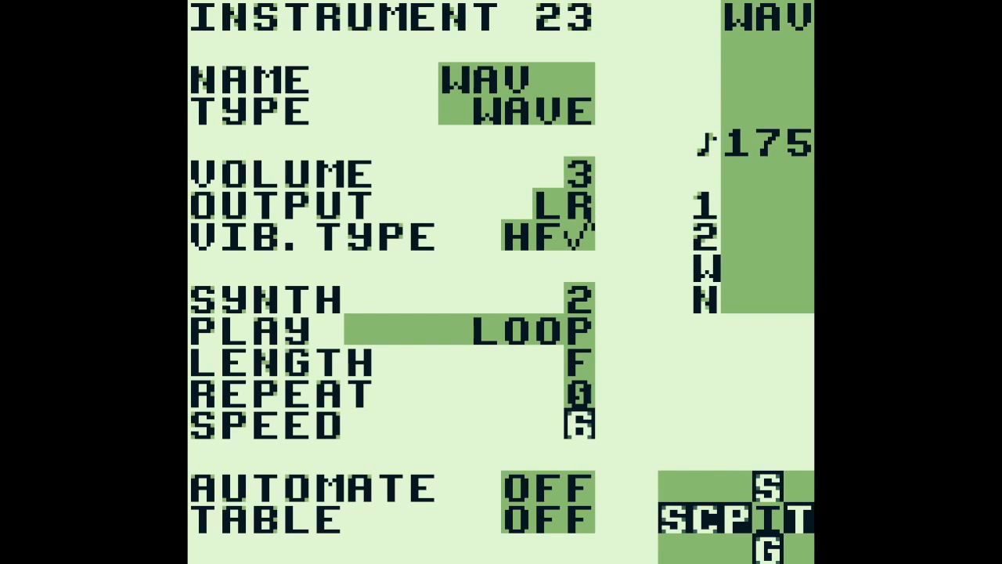
# Examine the synth 20-2F settings used by instrument 23
pyautogui.hotkey('shift', 'Up')
pyautogui.hotkey('shift', 'Down')
pyautogui.hotkey('shift', 'Up')
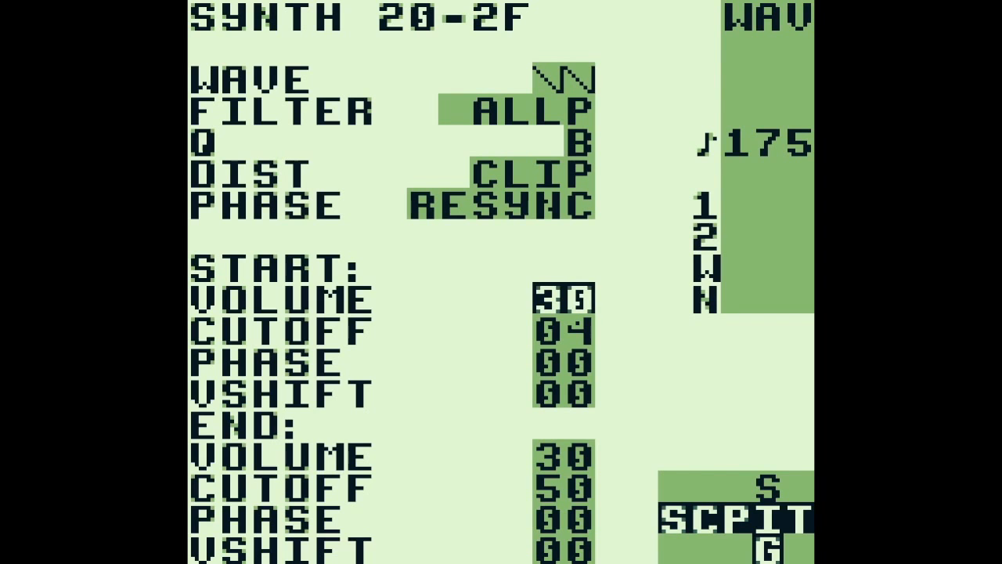
pyautogui.hotkey('shift', 'Down')
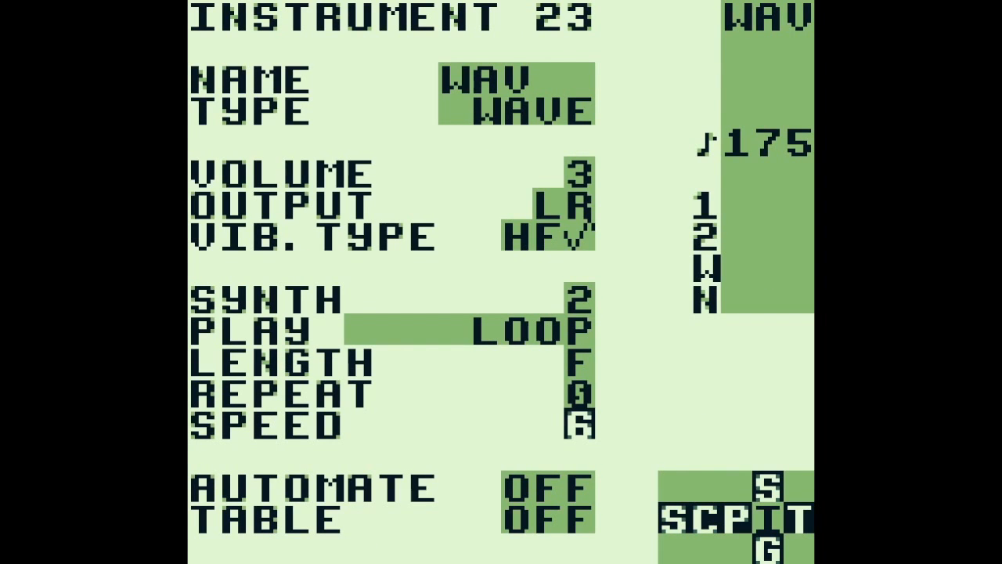
# Open table 0C from the A command on step 0 of phrase 92 and examine its rising transposes and G03 command
pyautogui.hotkey('shift', 'Left')
pyautogui.press('Right')
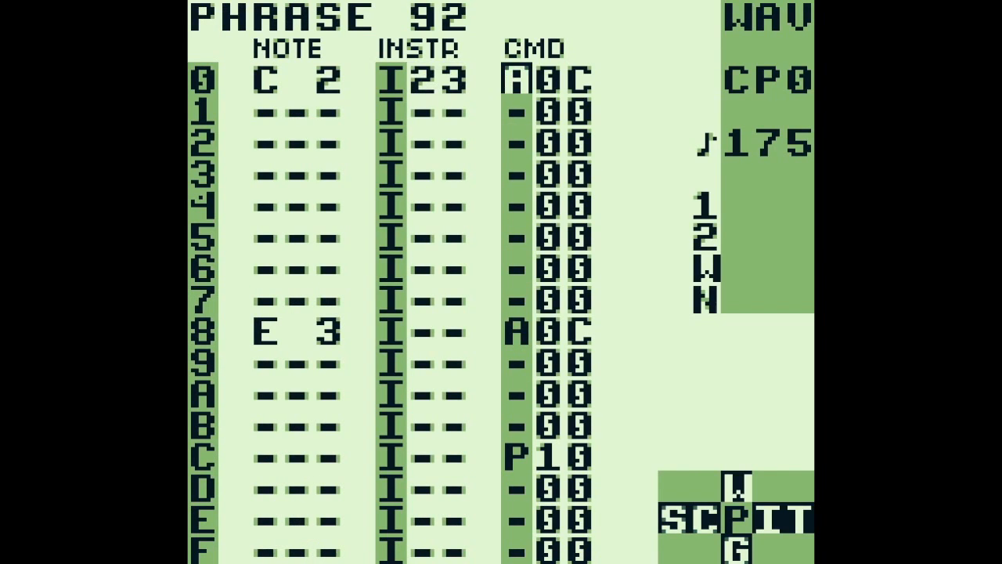
pyautogui.press('Right')
pyautogui.hotkey('shift', 'Right')
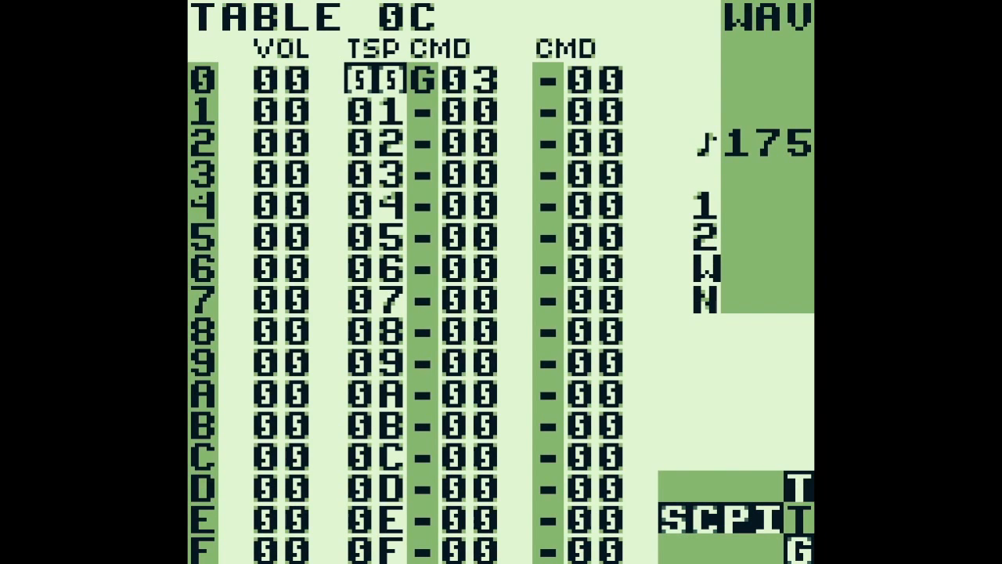
pyautogui.press('Right')
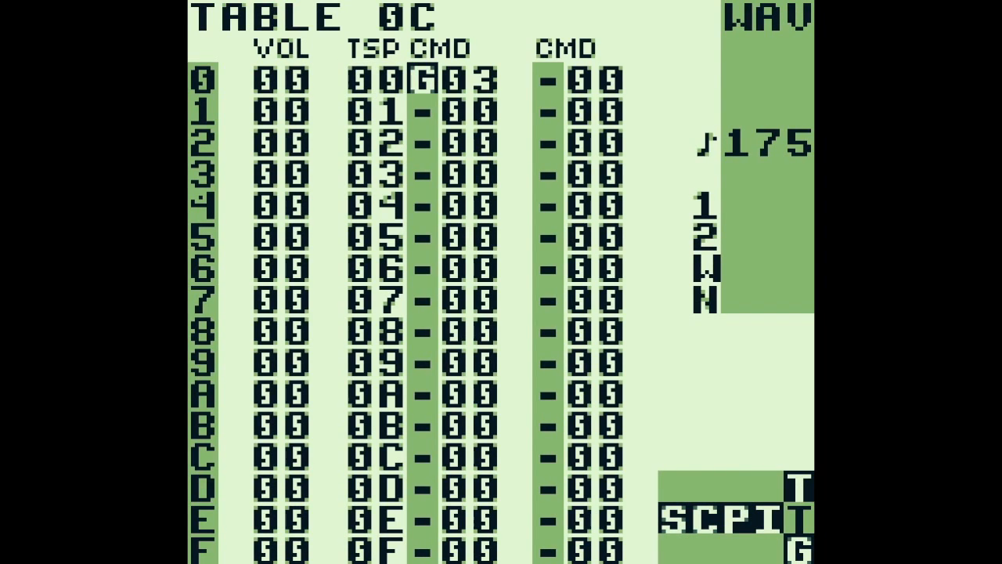
pyautogui.press('Right')
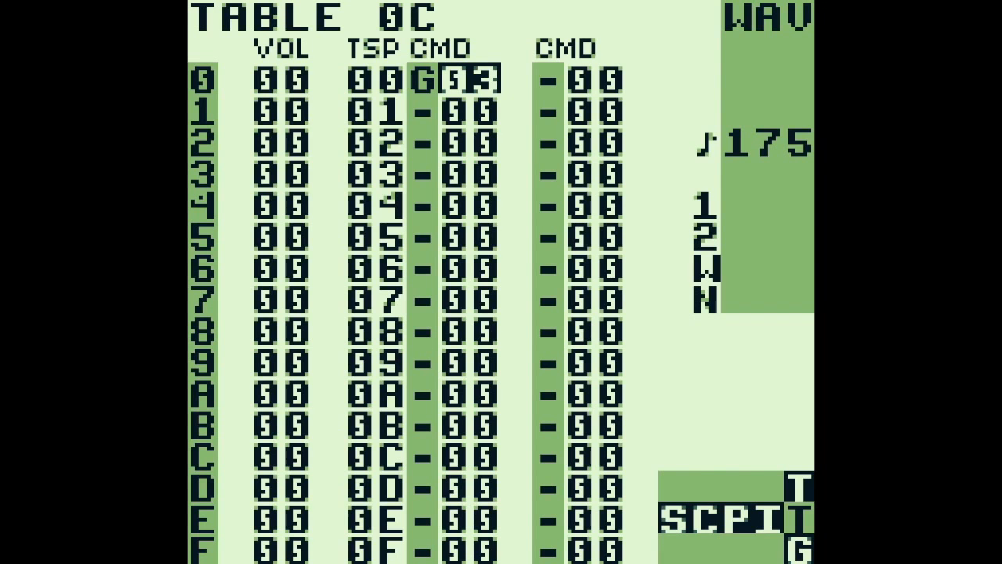
# Return to phrase 92 and go to the C 2 note on step 0
pyautogui.hotkey('shift', 'Left')
pyautogui.hotkey('shift', 'Left')
pyautogui.press('Left')
pyautogui.press('Left')
pyautogui.press('Left')
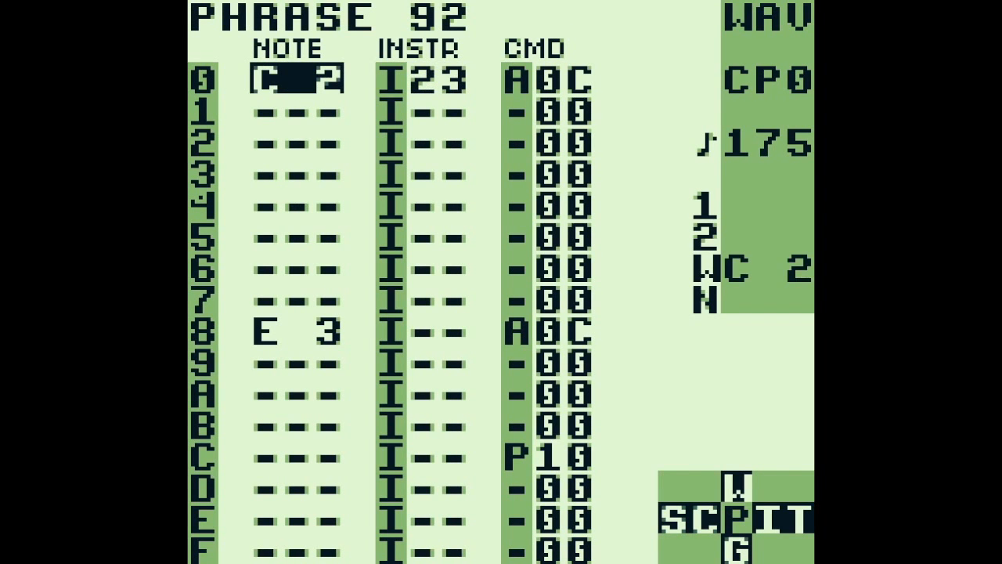
# Follow phrase 92 down to the P10 command on step C and play the phrase
pyautogui.press('Down')
pyautogui.press('Down')
pyautogui.press('Down')
pyautogui.press('Down')
pyautogui.press('Down')
pyautogui.press('Right')
pyautogui.press('Right')
pyautogui.press('Down')
pyautogui.press('Down')
pyautogui.press('Down')
pyautogui.press('Down')
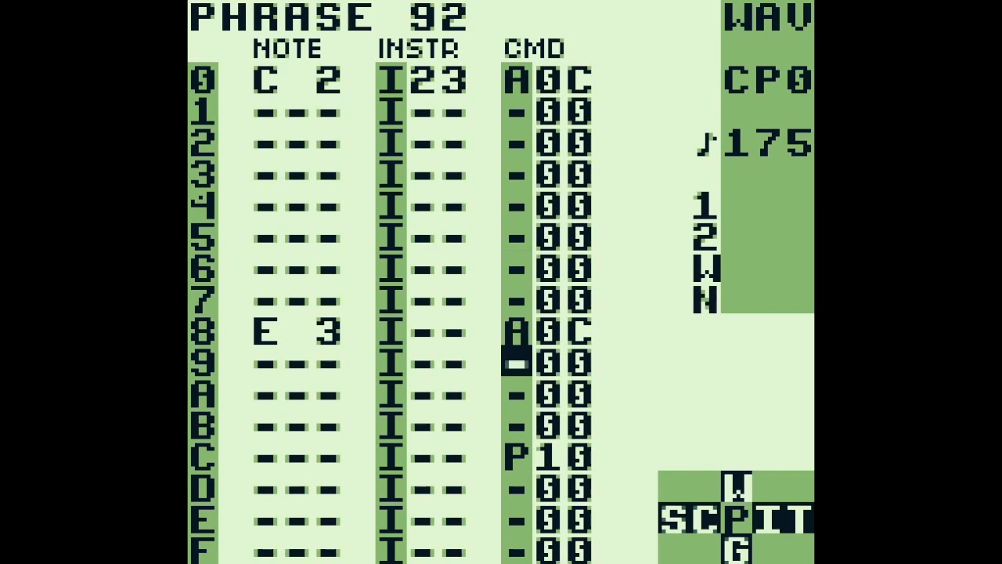
pyautogui.press('Down')
pyautogui.press('Down')
pyautogui.press('Down')
pyautogui.press('Return')
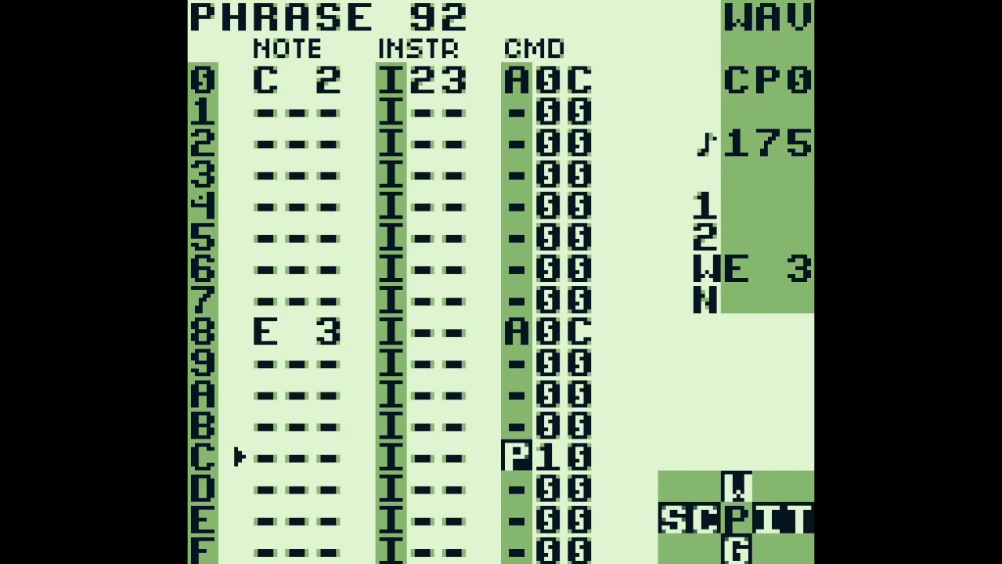
# Stop playback, compare the A0C command on step 8 with P10 on step C and replay the phrase
pyautogui.press('Return')
pyautogui.press('Up')
pyautogui.press('Up')
pyautogui.press('Up')
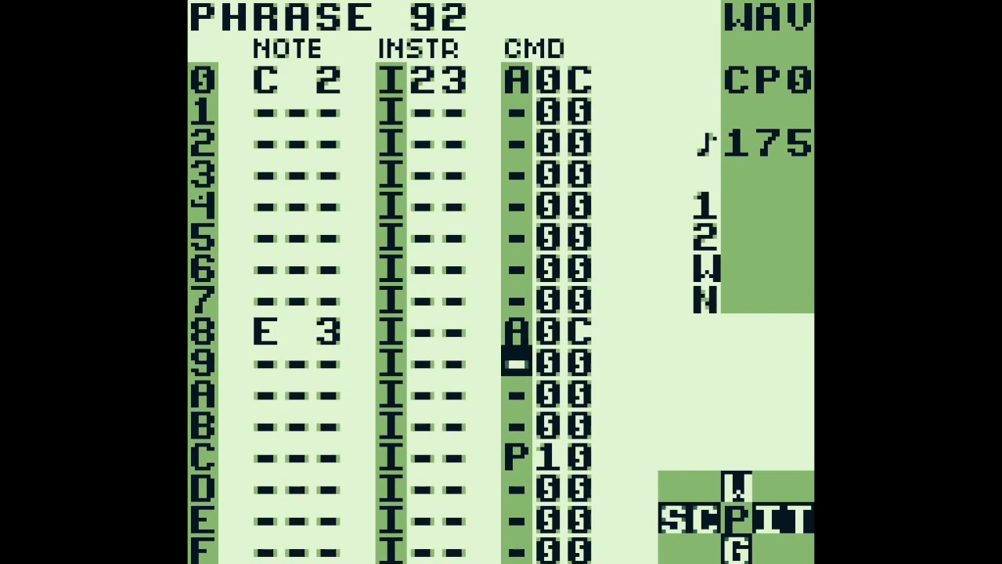
pyautogui.press('Up')
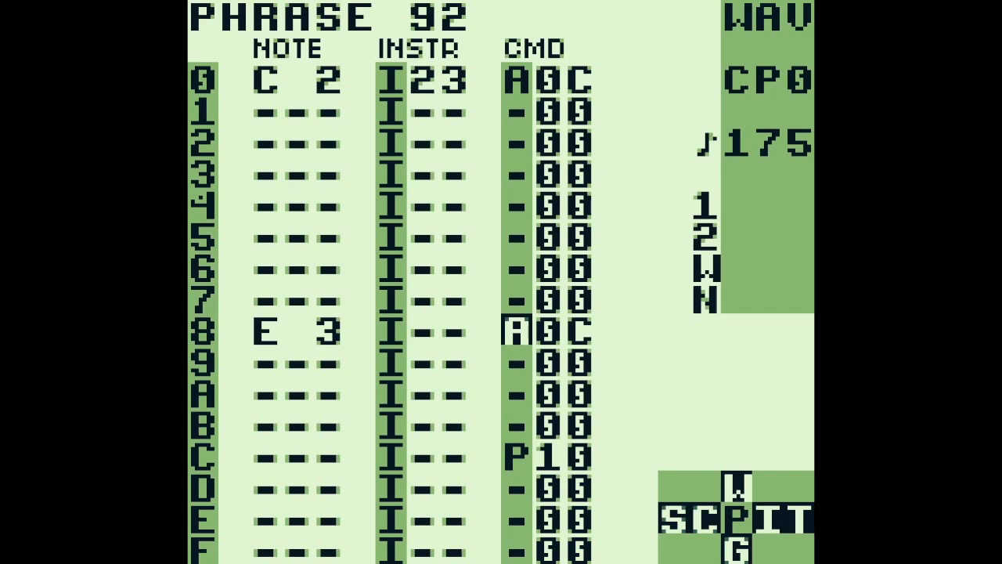
pyautogui.press('Down')
pyautogui.press('Down')
pyautogui.press('Down')
pyautogui.press('Down')
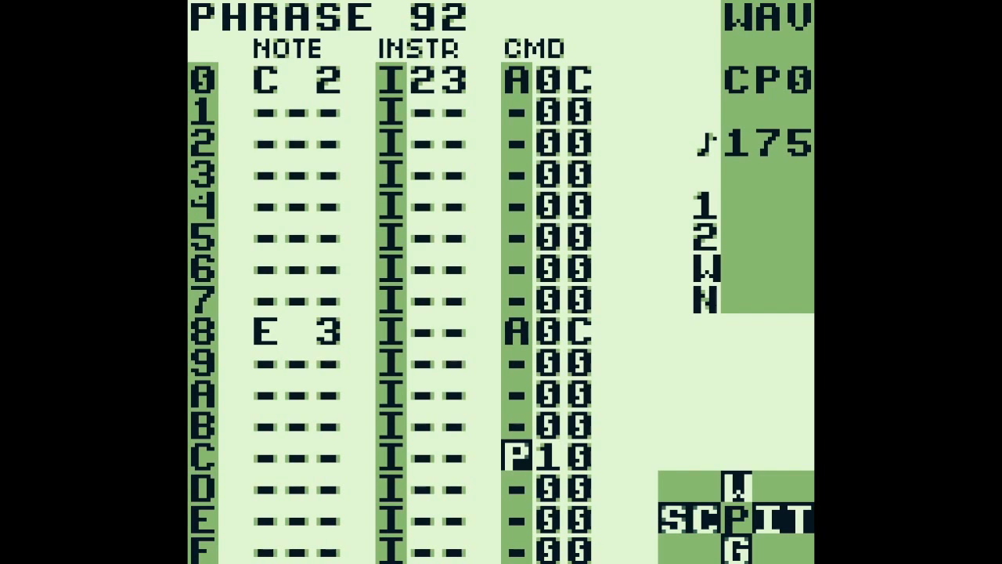
pyautogui.press('Return')
# Switch from WAV chain 46 to the NOI channel, open phrase BF and play it
pyautogui.hotkey('shift', 'Left')
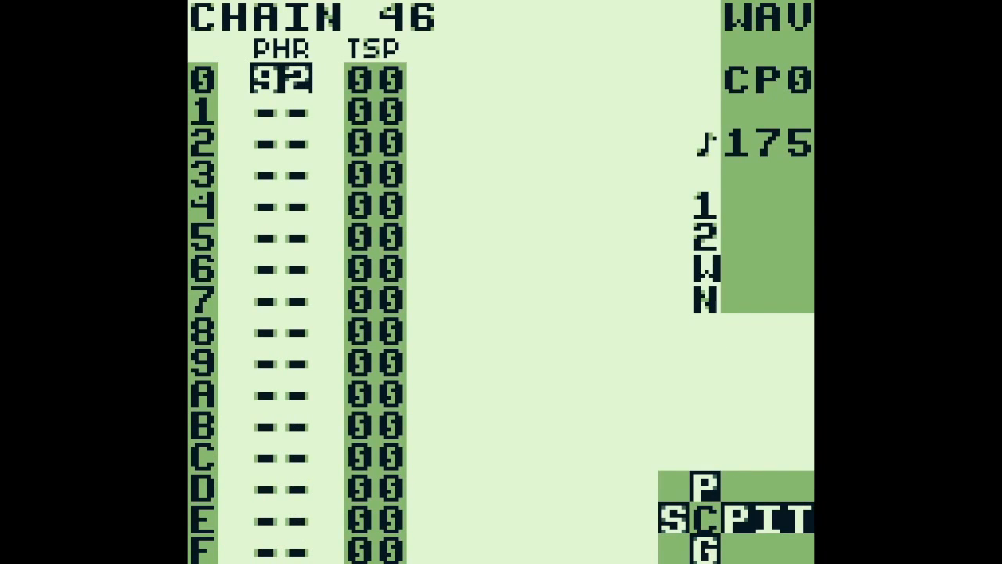
pyautogui.hotkey('a', 'Right')
pyautogui.hotkey('shift', 'Right')
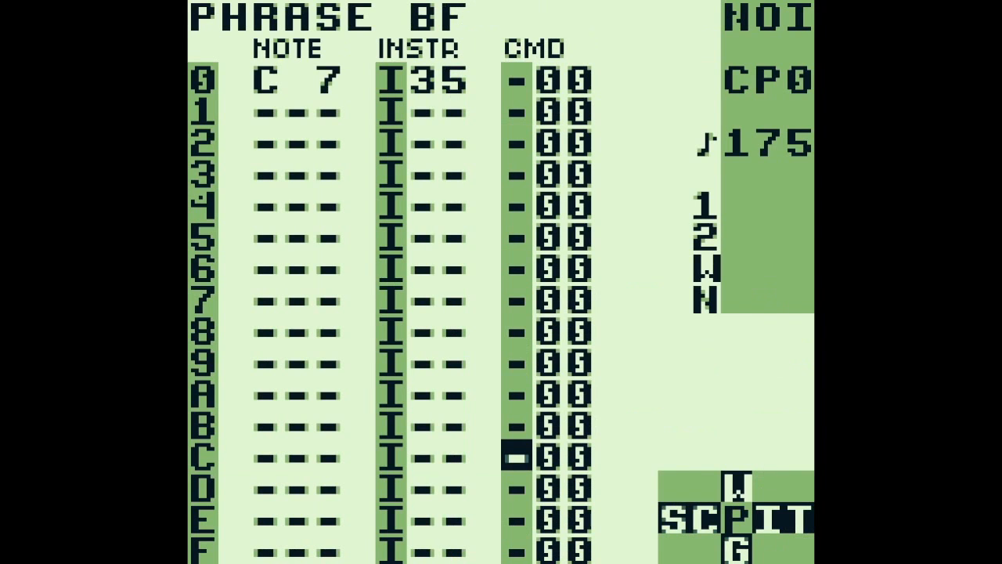
pyautogui.press('Return')
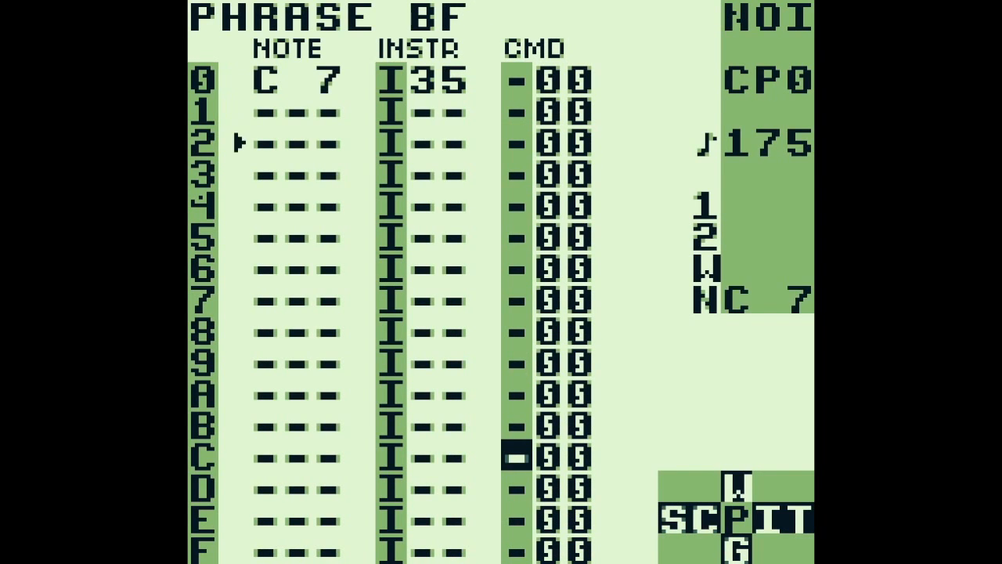
pyautogui.press('Return')
# Go to instrument 35 on step 0 of phrase BF and replay the phrase
pyautogui.press('Left')
pyautogui.press('Left')
pyautogui.press('Up')
pyautogui.press('Up')
pyautogui.press('Up')
pyautogui.press('Up')
pyautogui.press('Up')
pyautogui.press('Up')
pyautogui.press('Up')
pyautogui.press('Up')
pyautogui.press('Up')
pyautogui.press('Up')
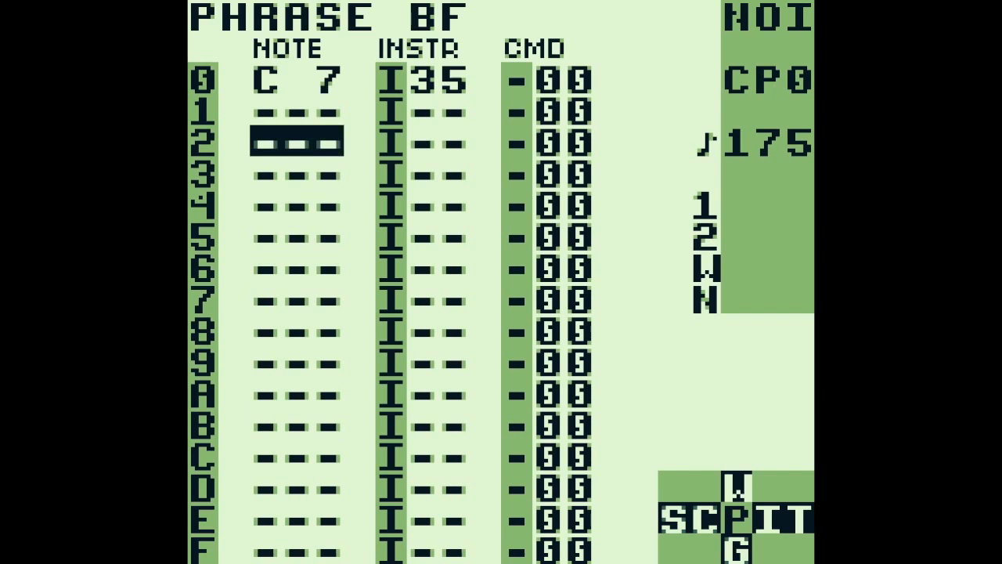
pyautogui.press('Right')
pyautogui.press('Up')
pyautogui.press('Return')
pyautogui.press('Return')
# Open noise instrument 35 and examine its shape and table settings
pyautogui.press('Up')
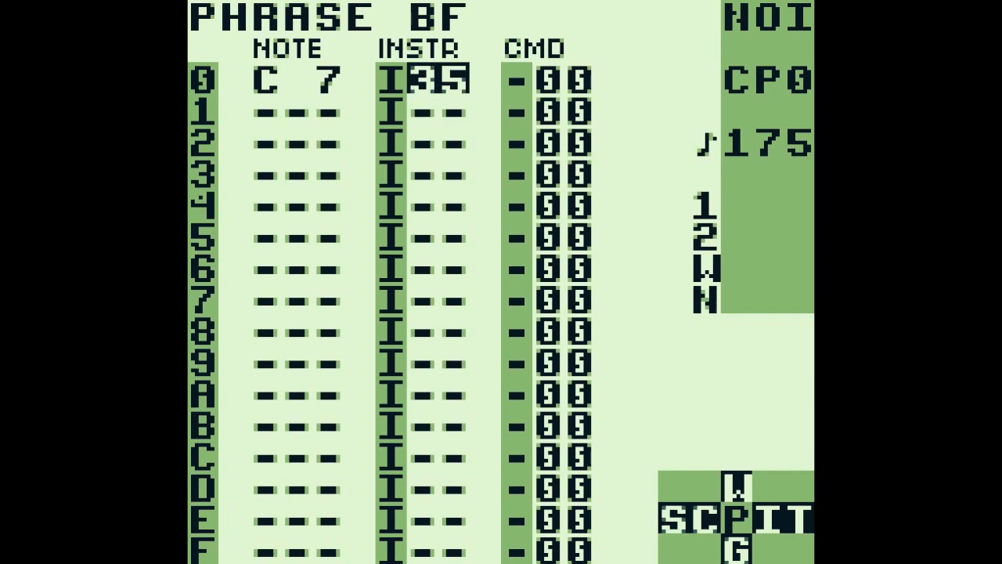
pyautogui.hotkey('shift', 'Right')
pyautogui.press('Up')
pyautogui.press('Up')
pyautogui.press('Up')
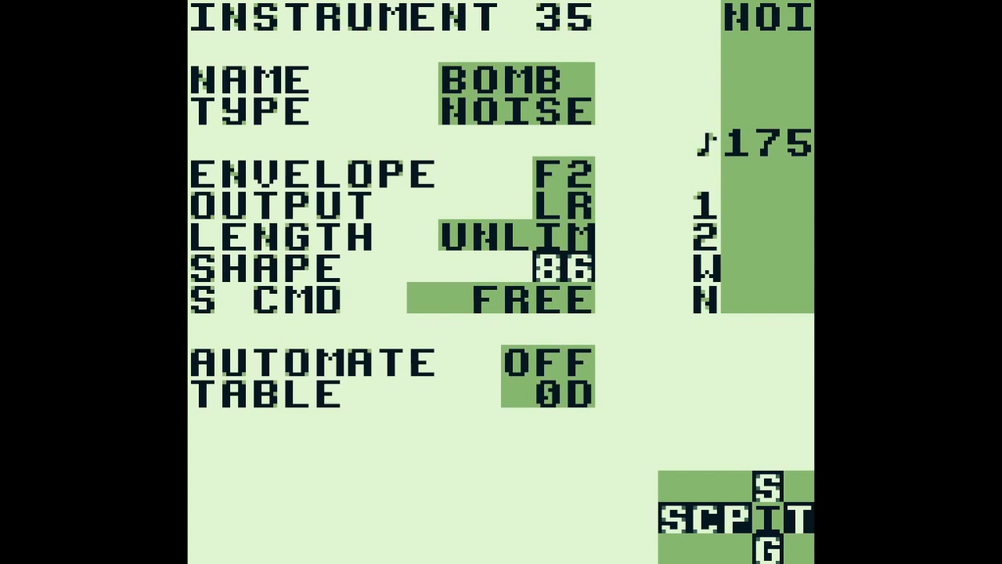
# Open table 0D of instrument 35 and examine the transpose values in its first rows
pyautogui.hotkey('shift', 'Right')
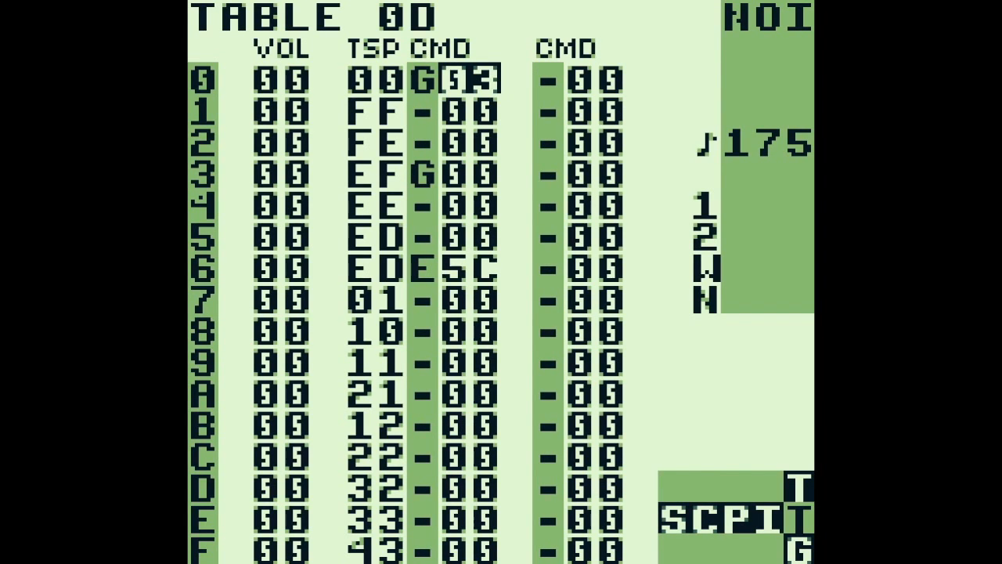
pyautogui.press('Left')
pyautogui.press('Left')
pyautogui.press('Down')
pyautogui.press('Down')
pyautogui.press('Down')
pyautogui.press('Down')
pyautogui.press('Down')
pyautogui.press('Down')
pyautogui.press('Down')
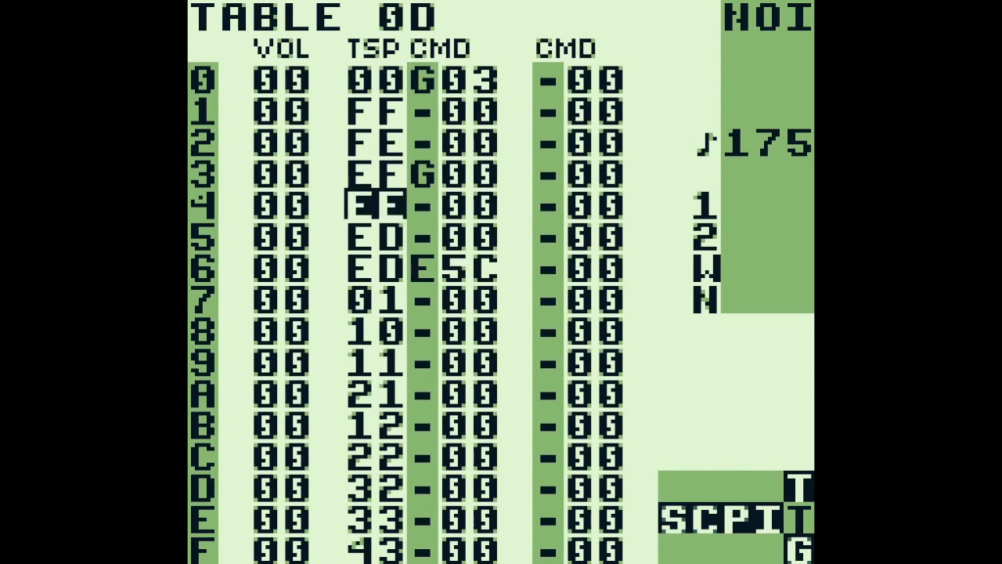
pyautogui.press('Up')
pyautogui.press('Up')
pyautogui.press('Up')
pyautogui.press('Up')
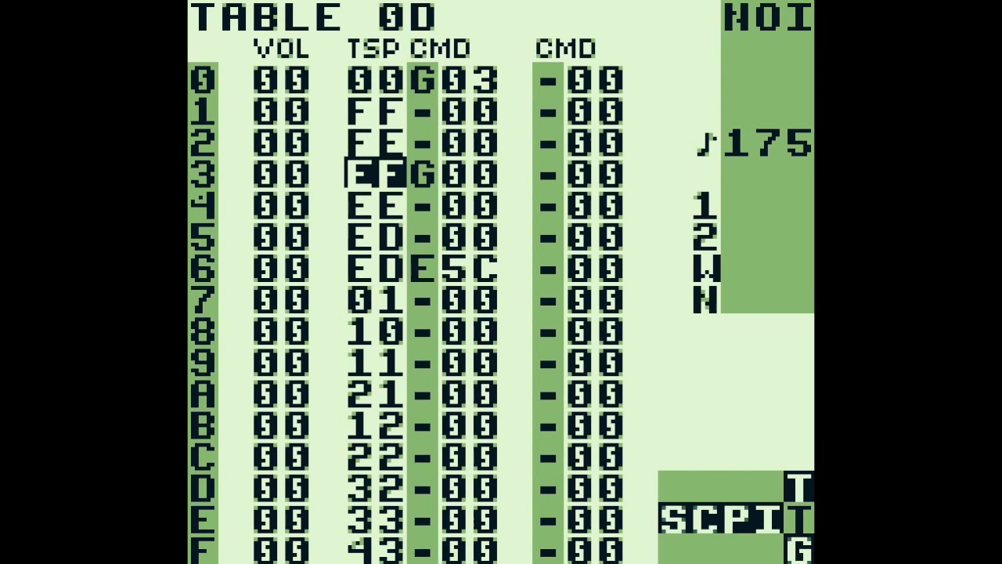
# Examine the transpose values from row 4 down to row E of table 0D
pyautogui.press('Down')
pyautogui.press('Down')
pyautogui.press('Down')
pyautogui.press('Down')
pyautogui.press('Down')
pyautogui.press('Down')
pyautogui.press('Down')
pyautogui.press('Down')
pyautogui.press('Down')
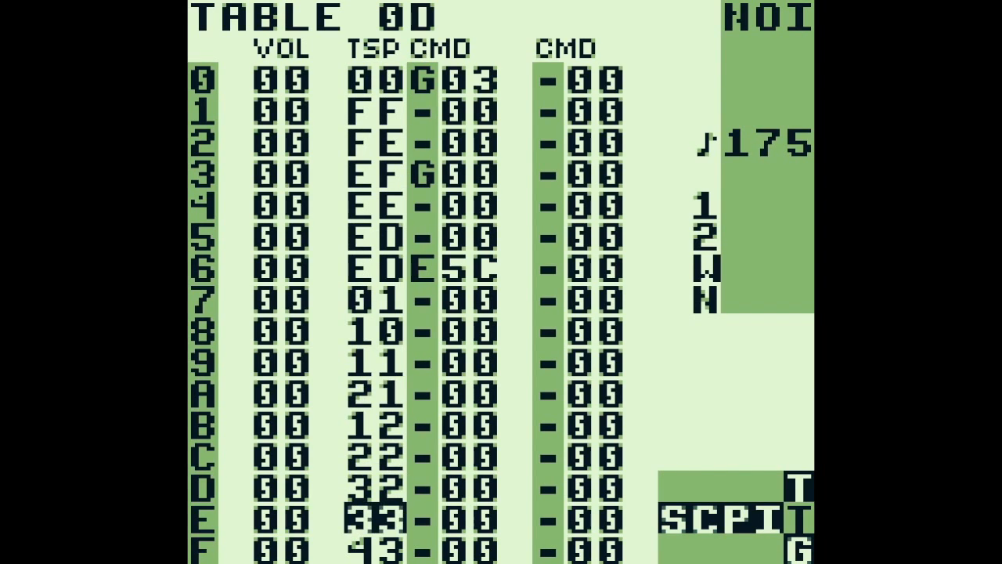
pyautogui.press('Up')
pyautogui.press('Up')
pyautogui.press('Up')
pyautogui.press('Up')
pyautogui.press('Up')
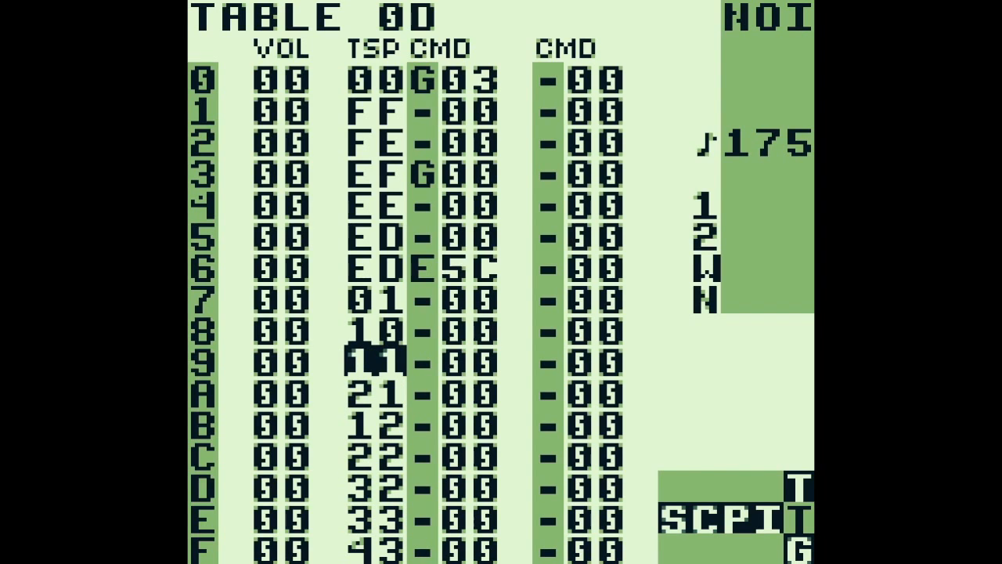
pyautogui.press('Up')
pyautogui.press('Up')
pyautogui.press('Up')
pyautogui.press('Up')
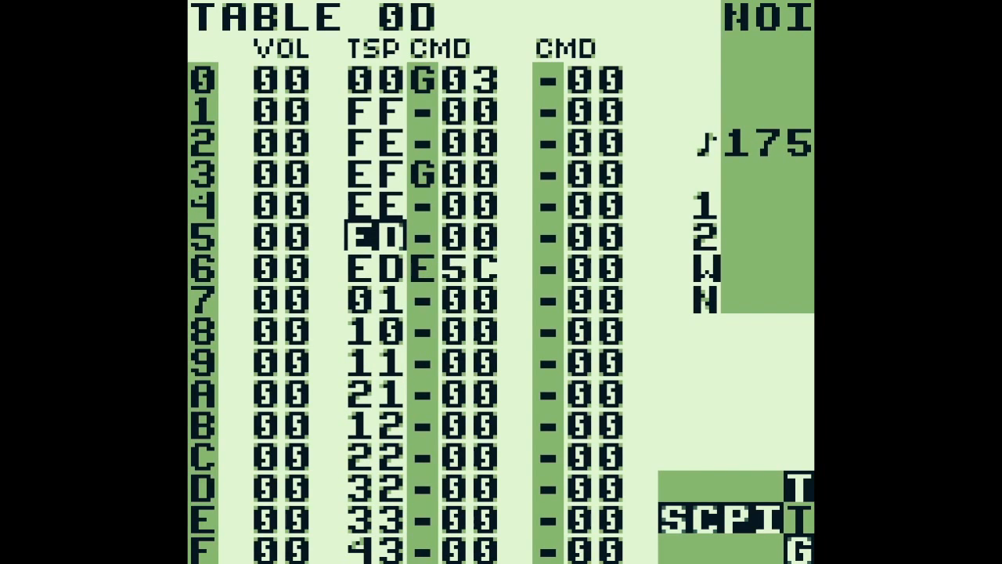
# Examine the E5C envelope command on row 6 of table 0D and the transpose value on row 7
pyautogui.press('Down')
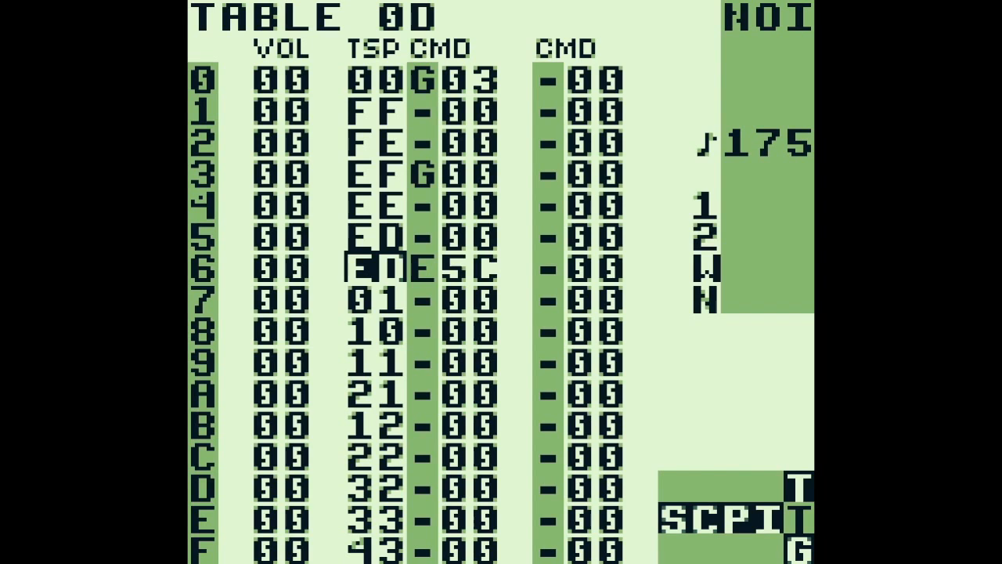
pyautogui.press('Right')
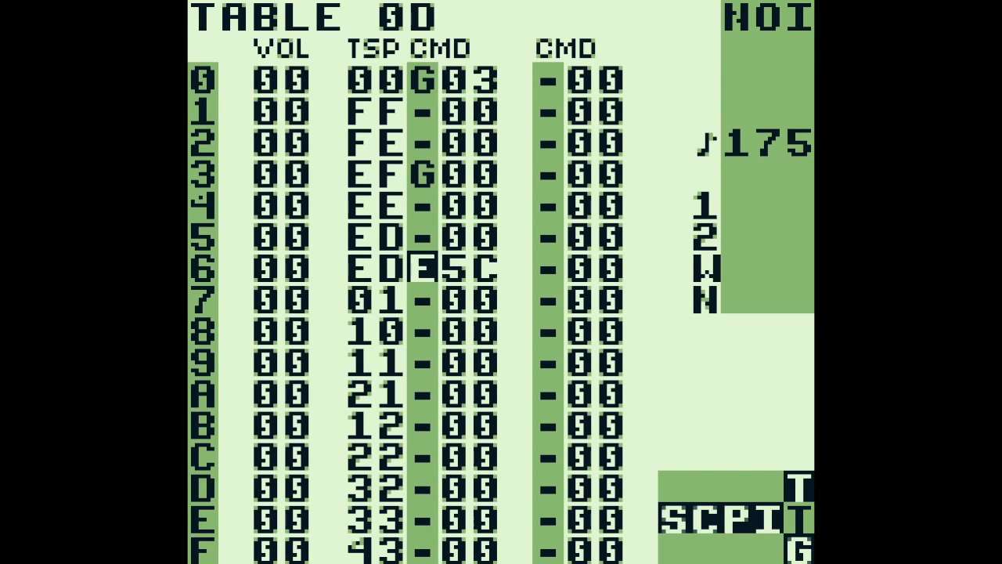
pyautogui.press('Down')
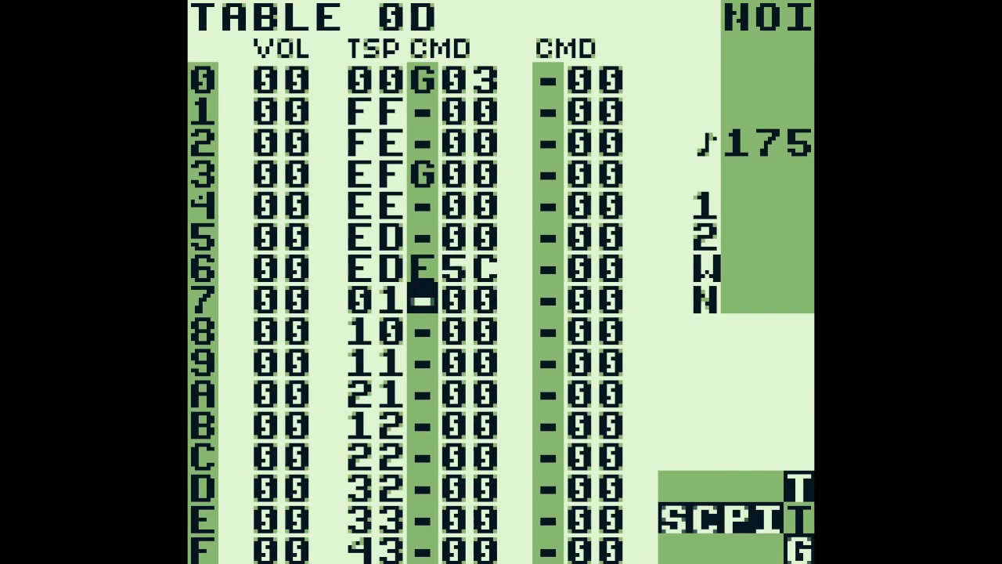
pyautogui.press('Left')
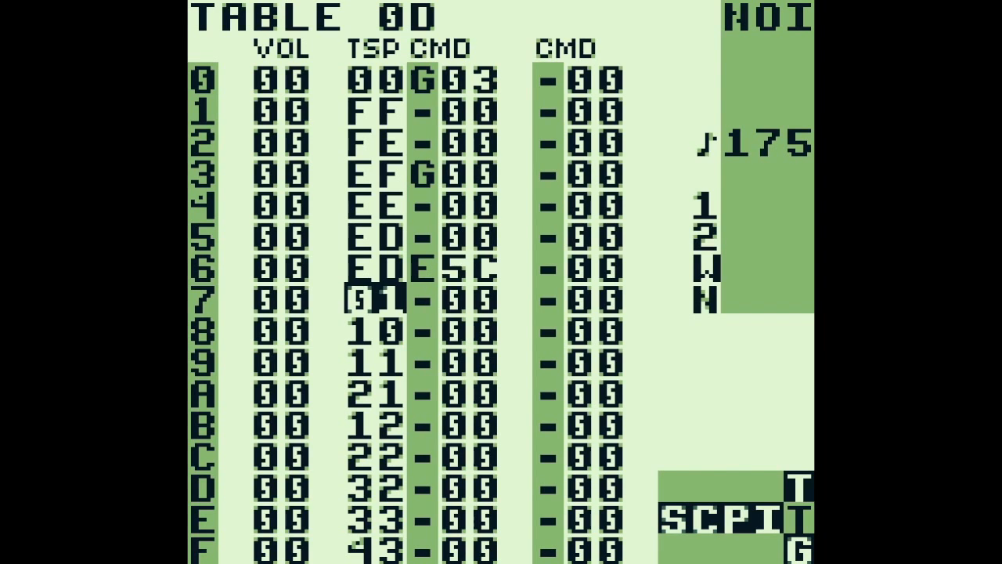
# Return through instrument 35 to phrase BF and play the phrase
pyautogui.hotkey('shift', 'Left')
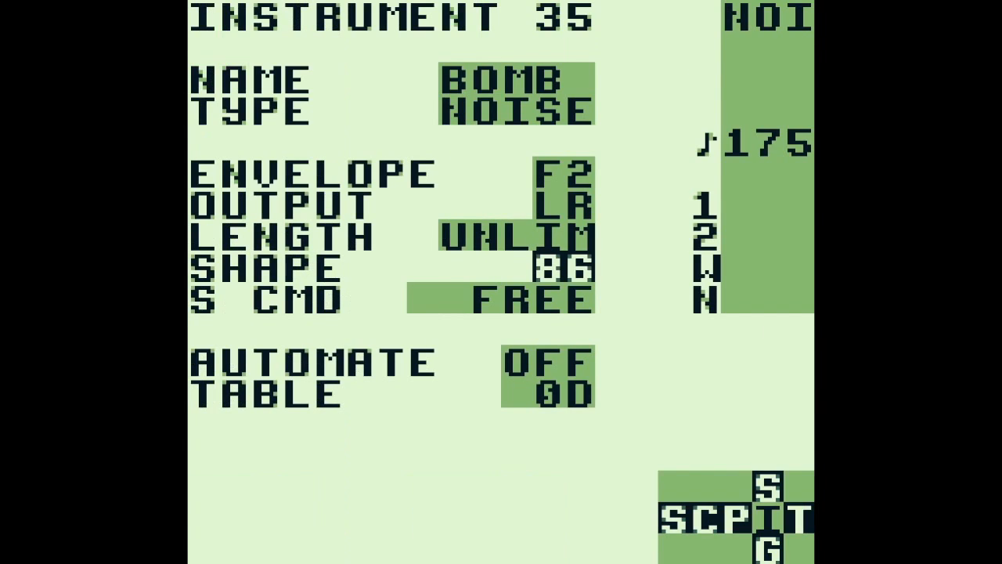
pyautogui.hotkey('shift', 'Left')
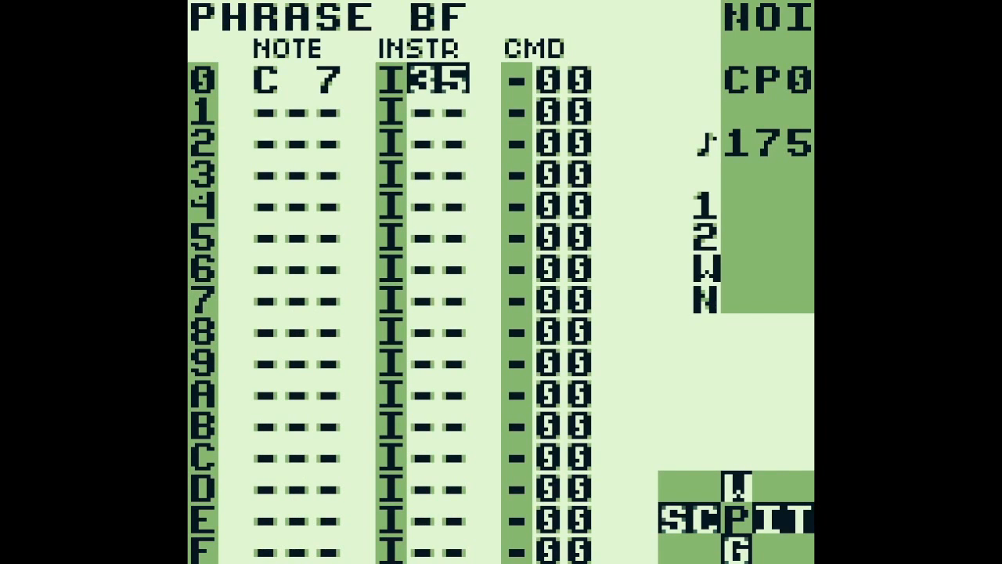
pyautogui.press('Return')
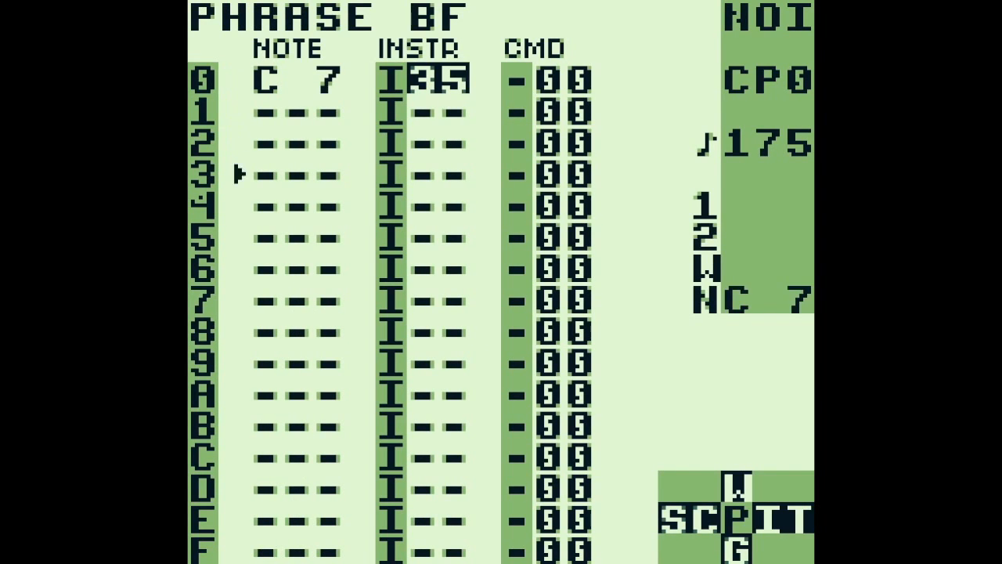
# Go back to the song screen and open phrase 24 from PU1 chain 08 on row 11
pyautogui.hotkey('shift', 'Left')
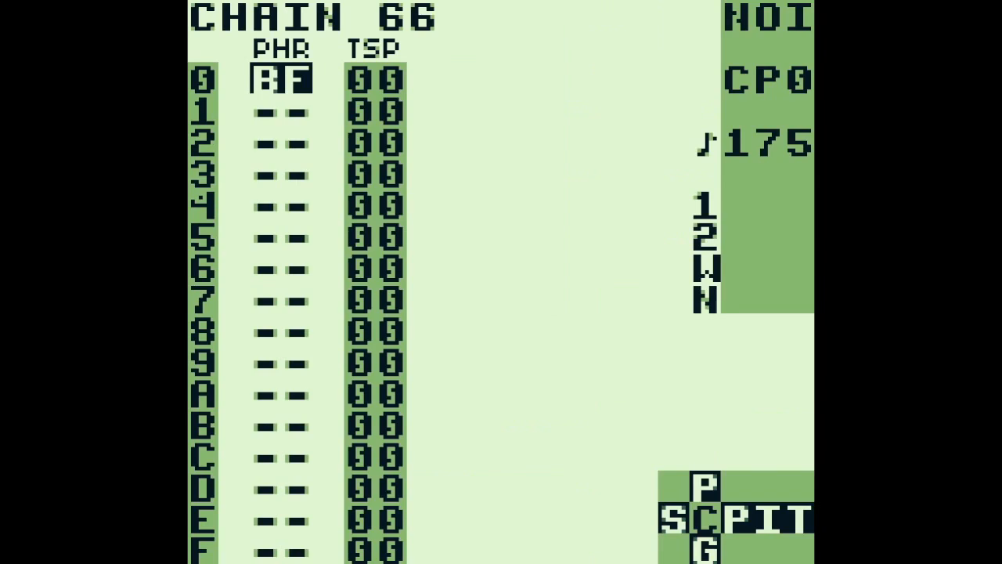
pyautogui.hotkey('shift', 'Left')
pyautogui.press('Left')
pyautogui.press('Left')
pyautogui.press('Left')
pyautogui.press('Right')
pyautogui.press('Right')
pyautogui.press('Right')
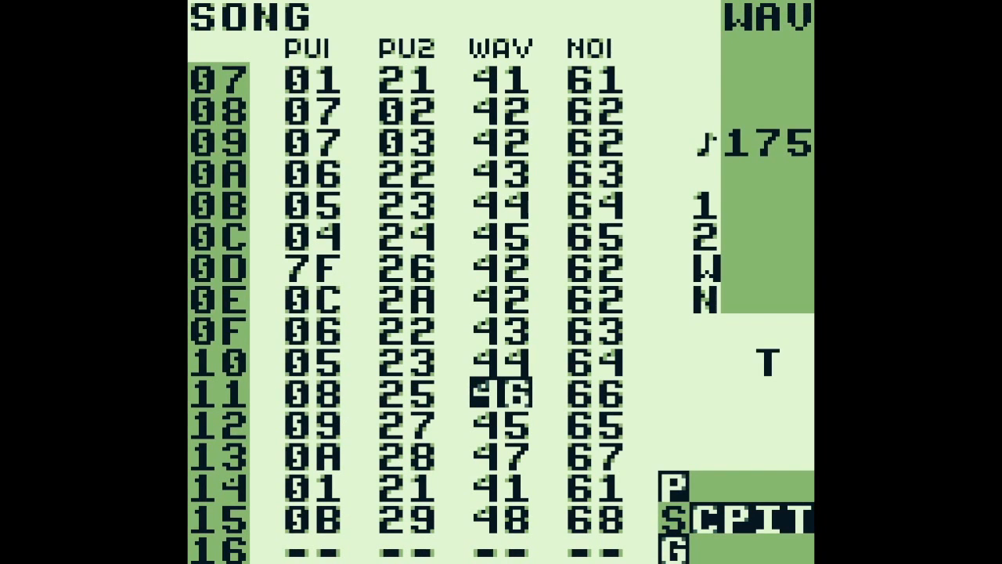
pyautogui.press('Left')
pyautogui.press('Left')
pyautogui.press('Left')
pyautogui.hotkey('shift', 'Right')
# Open table 0C from the A0C command on step 0 and go to its G03 groove command on row 0
pyautogui.hotkey('shift', 'Right')
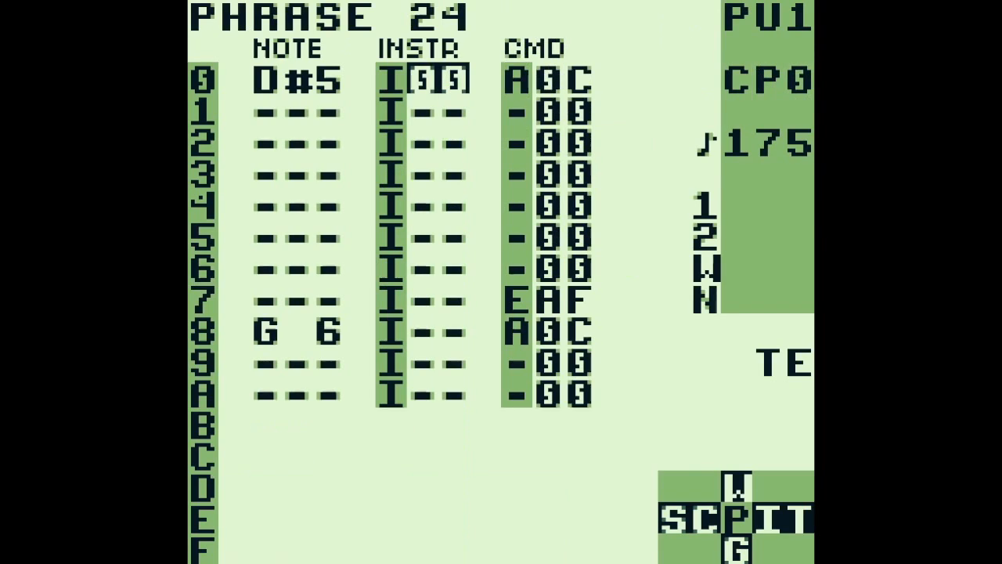
pyautogui.press('Right')
pyautogui.press('Right')
pyautogui.hotkey('z', 'Right')
pyautogui.hotkey('z', 'Left')
pyautogui.hotkey('shift', 'Right')
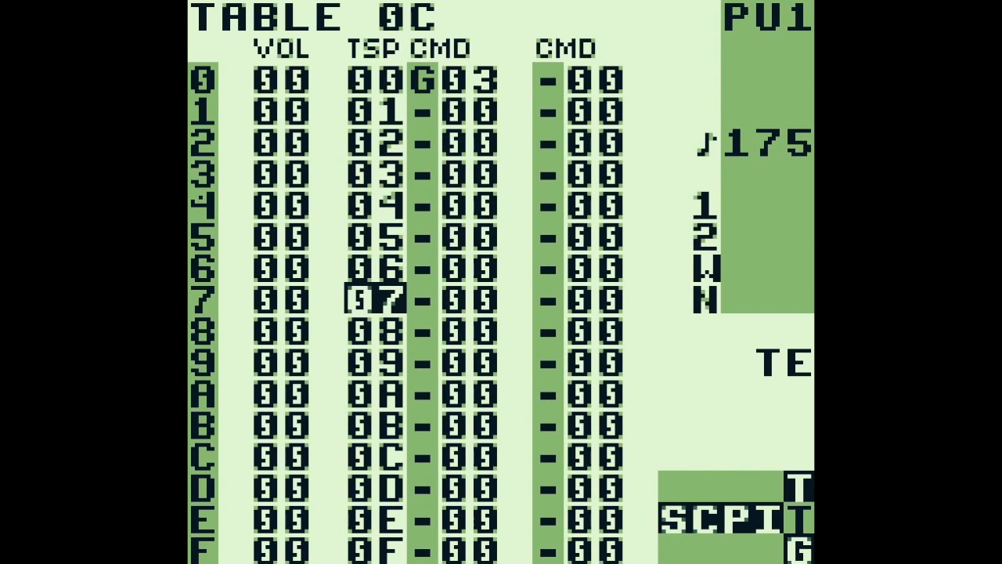
pyautogui.press('Up')
pyautogui.press('Up')
pyautogui.press('Up')
pyautogui.press('Up')
pyautogui.press('Up')
pyautogui.press('Up')
pyautogui.press('Up')
pyautogui.press('Right')
pyautogui.press('Right')
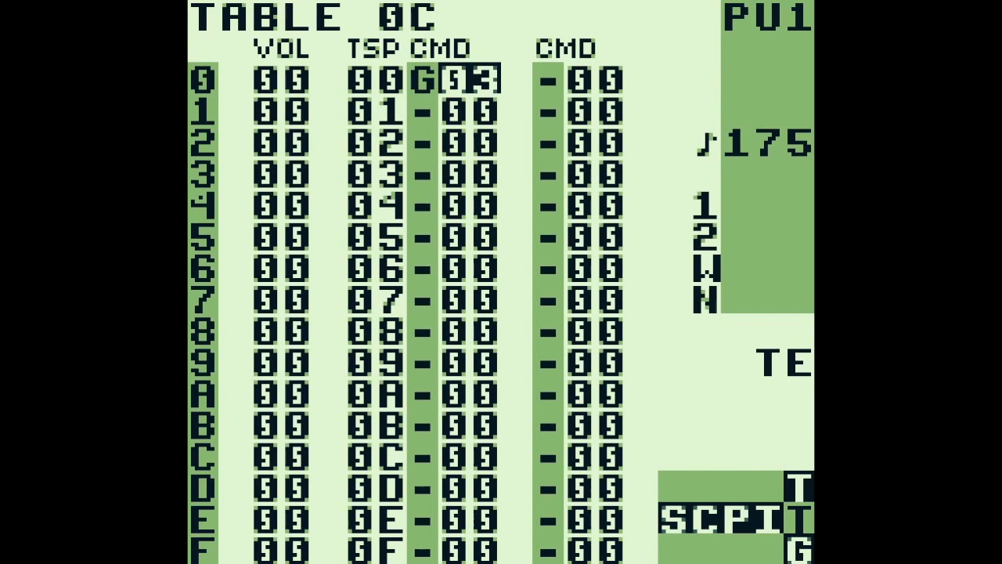
# Return to phrase 24 and play it together with the other channels, ending with playback stopped
pyautogui.hotkey('shift', 'Left')
pyautogui.hotkey('shift', 'Left')
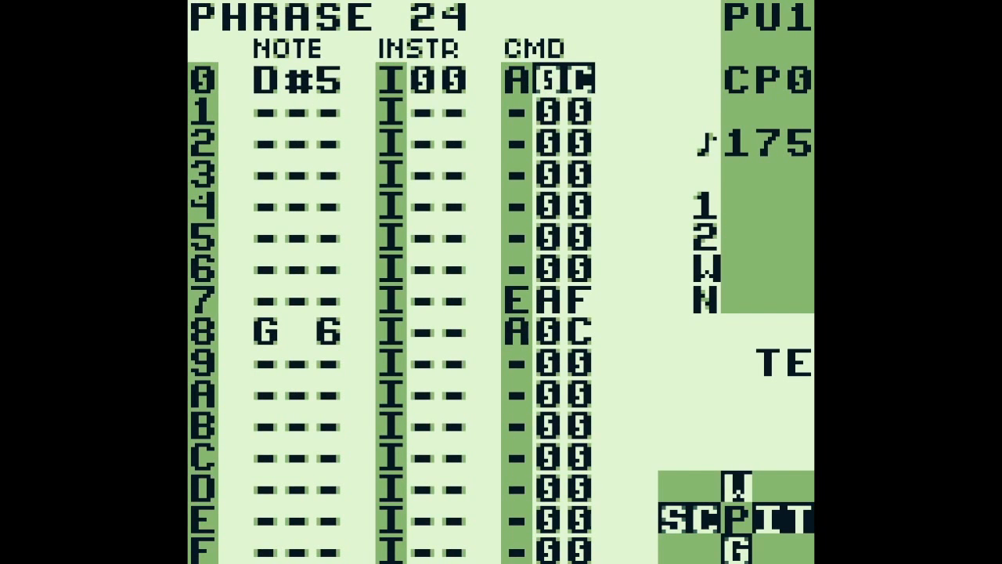
pyautogui.press('Return')
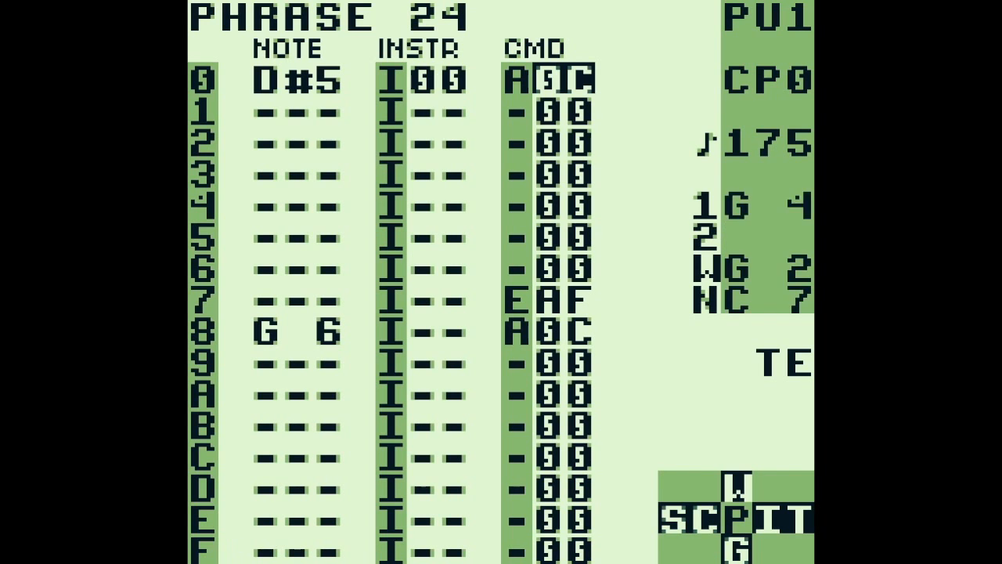
pyautogui.press('Return')
# Go back to NOI chain 66 on the song screen and play the song from row 11
pyautogui.hotkey('shift', 'Left')
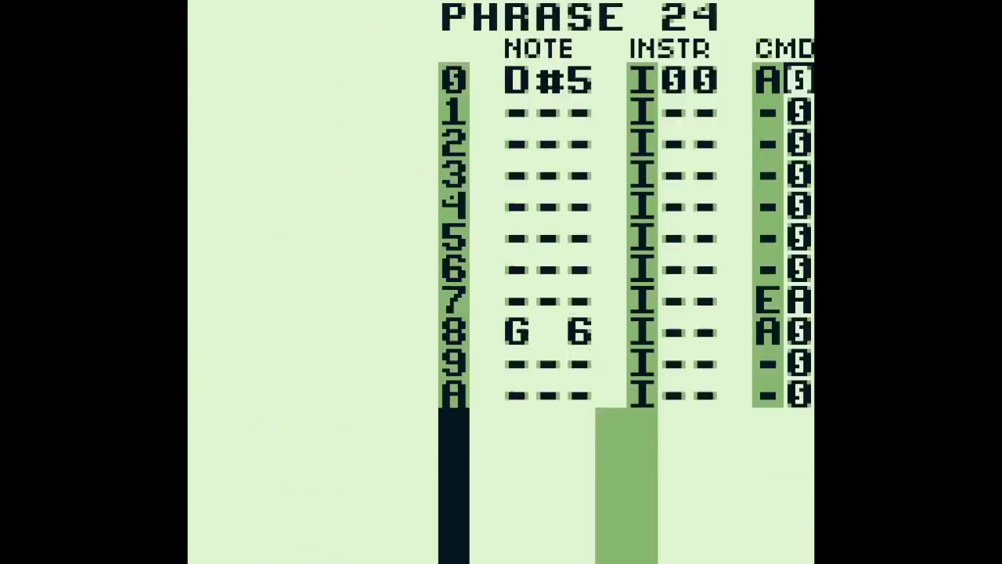
pyautogui.hotkey('shift', 'Left')
pyautogui.press('Right')
pyautogui.press('Right')
pyautogui.press('Right')
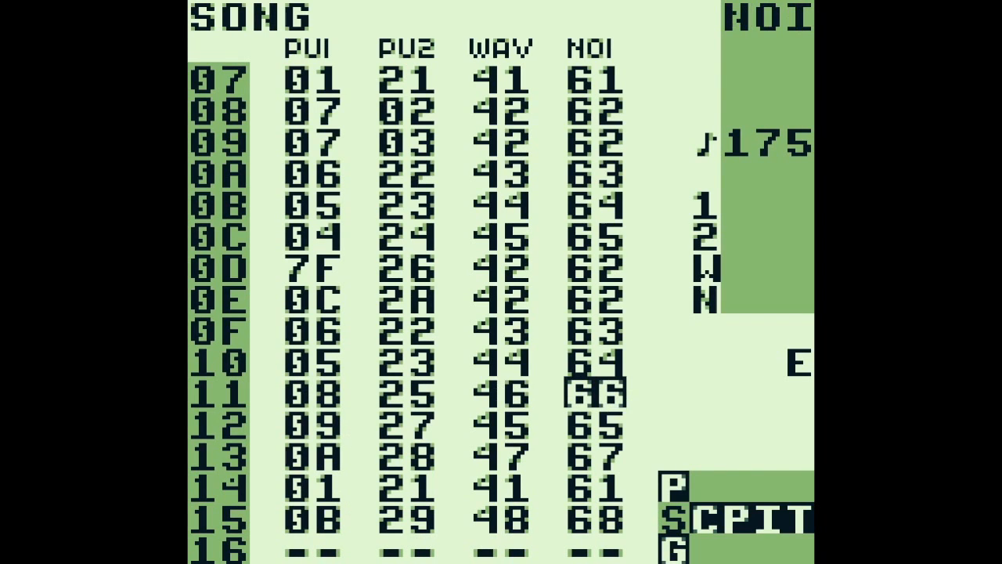
pyautogui.press('Return')
pyautogui.press('Return')
# Play the song from row 13 and stop playback on WAV chain 47
pyautogui.press('Down')
pyautogui.press('Down')
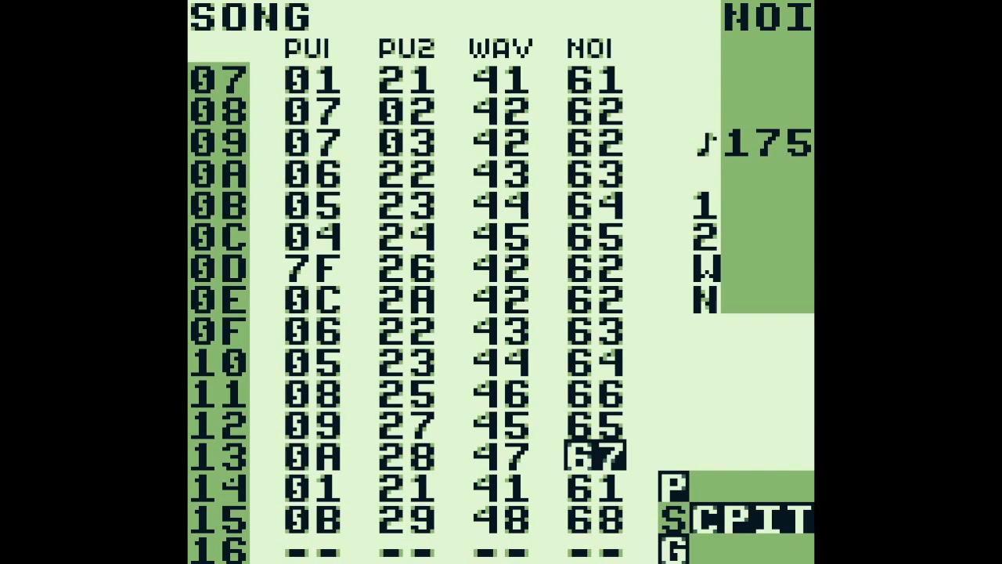
pyautogui.press('Return')
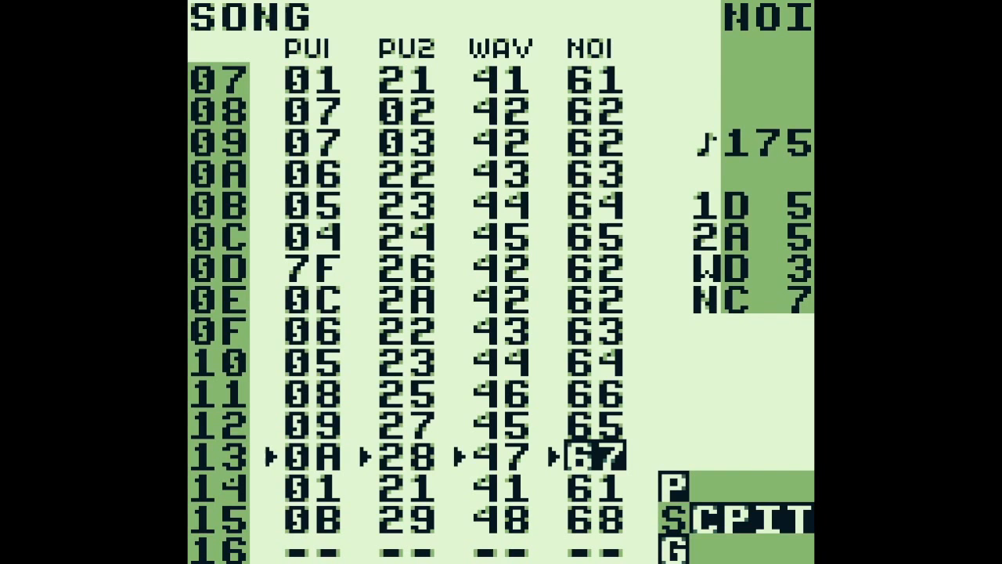
pyautogui.press('Left')
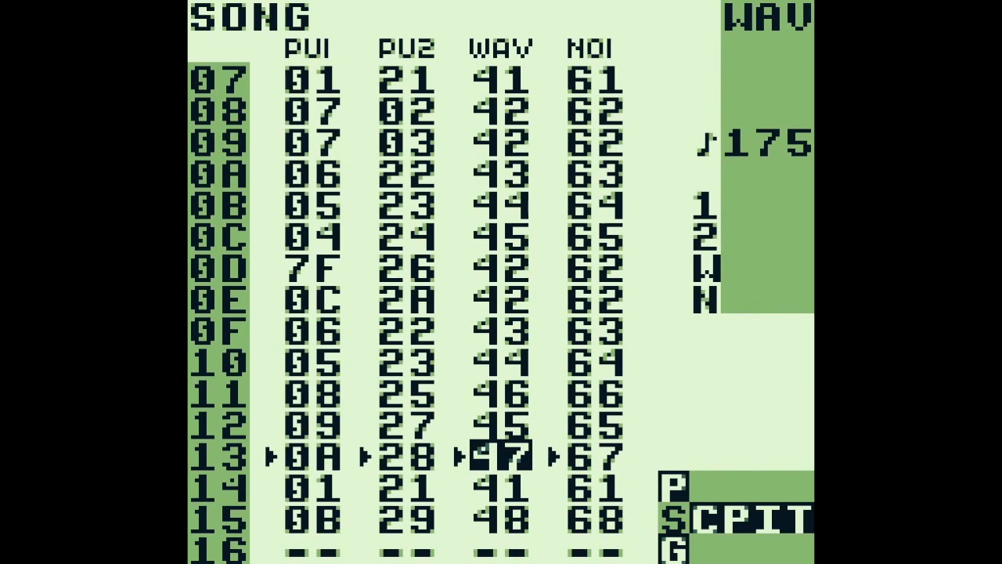
pyautogui.press('Return')
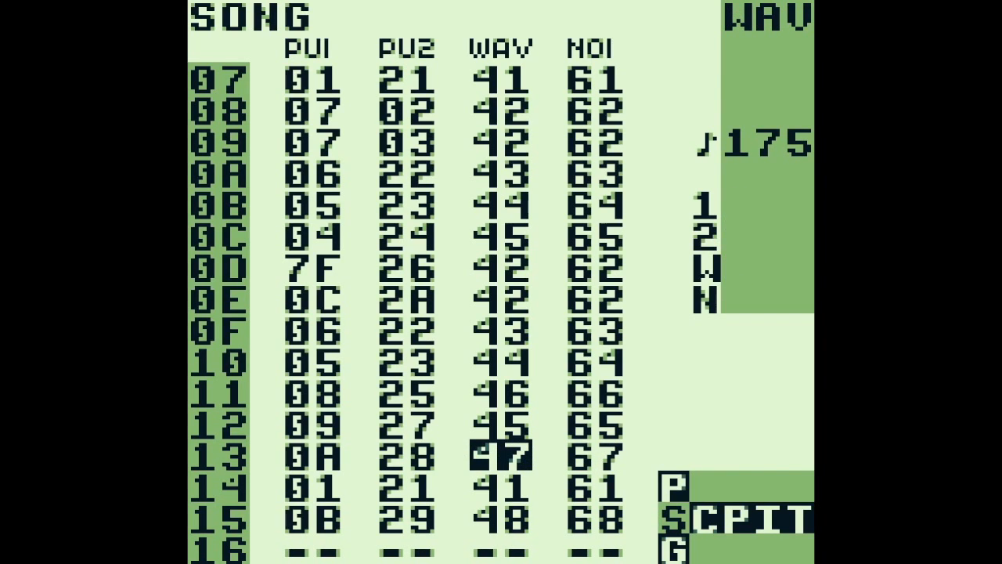
# Open phrase 93 from WAV chain 47 and play the chain's phrases
pyautogui.hotkey('shift', 'Right')
pyautogui.hotkey('shift', 'Right')
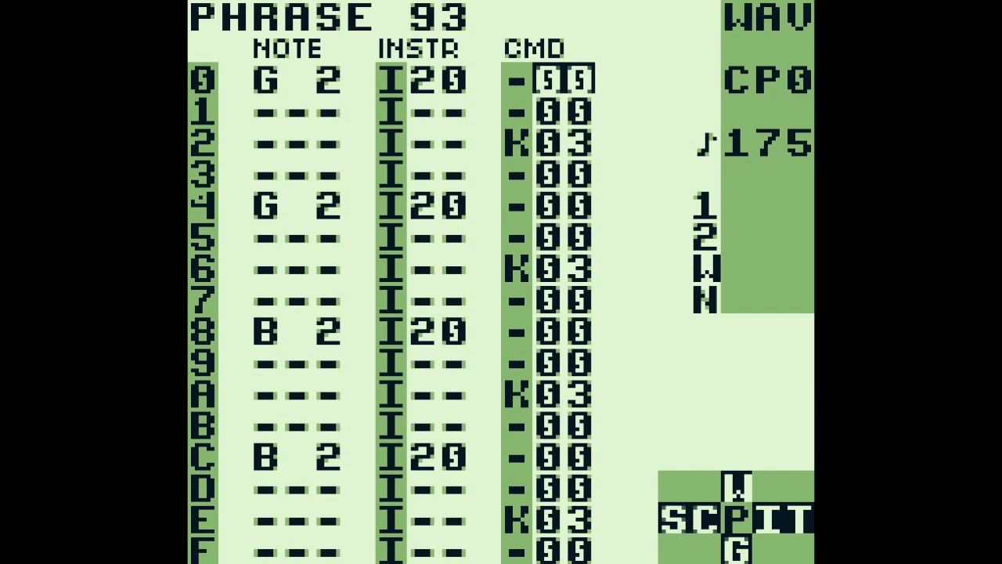
pyautogui.press('Return')
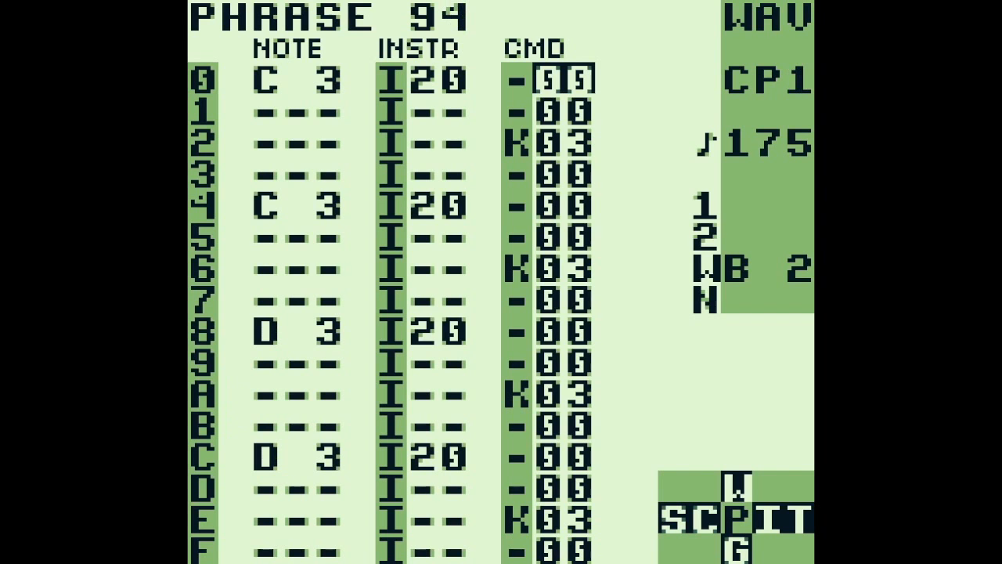
pyautogui.press('Return')
# Switch to the NOI channel's phrase CE and play it
pyautogui.hotkey('a', 'Right')
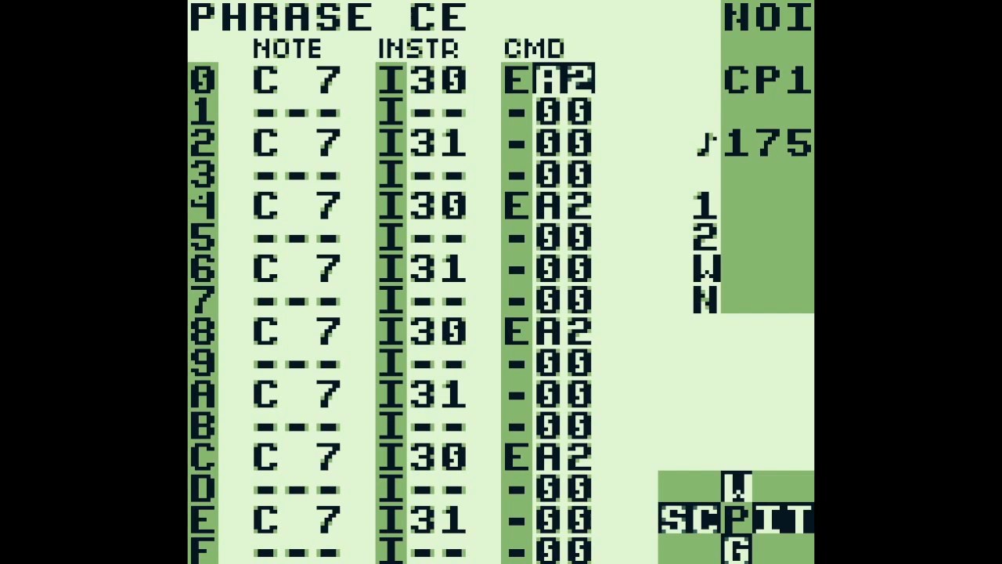
pyautogui.press('Return')
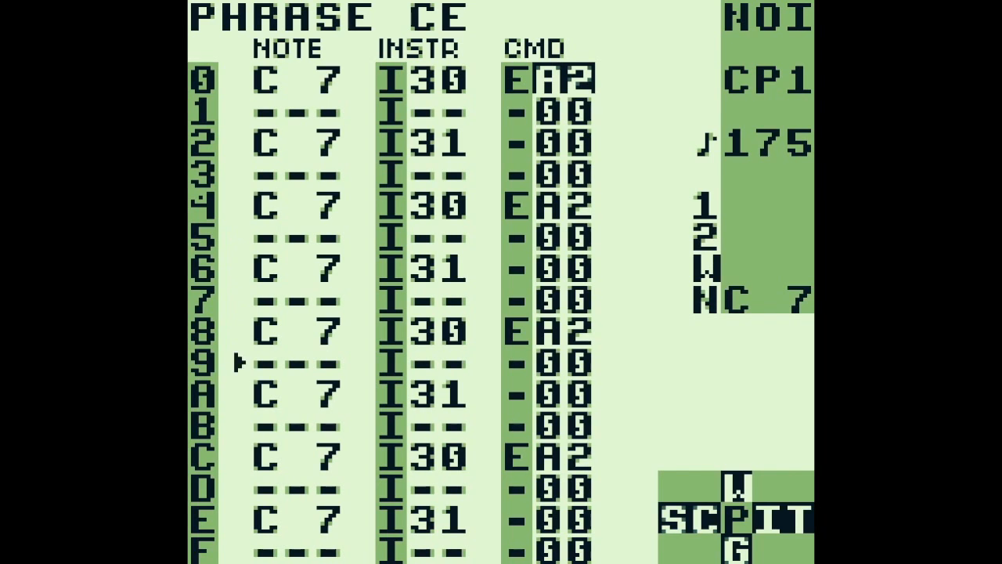
pyautogui.press('Return')
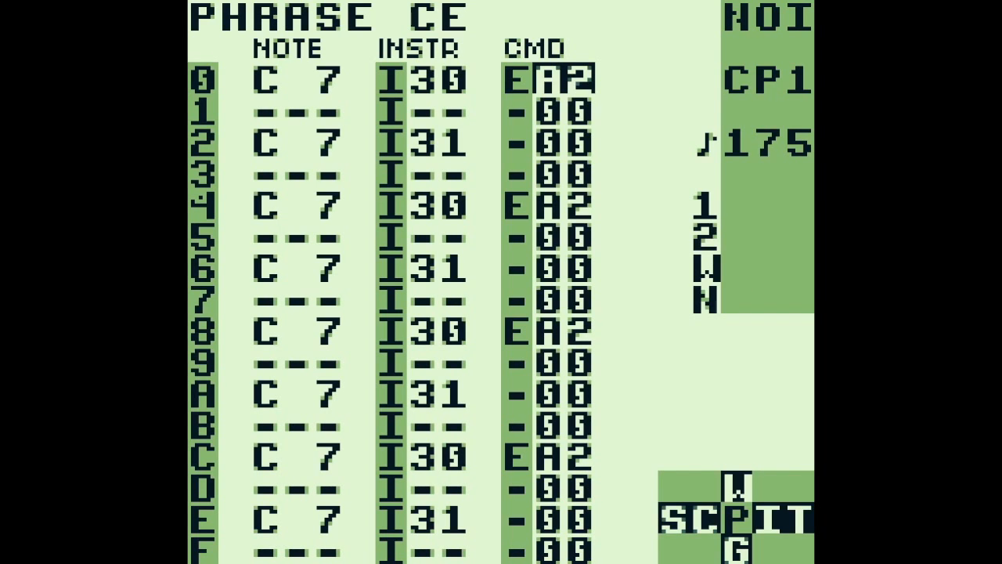
# Go back to the song screen, open phrase 2C from PU1 chain 0A on row 13 and play it
pyautogui.hotkey('shift', 'Left')
pyautogui.hotkey('shift', 'Left')
pyautogui.press('Left')
pyautogui.press('Left')
pyautogui.press('Left')
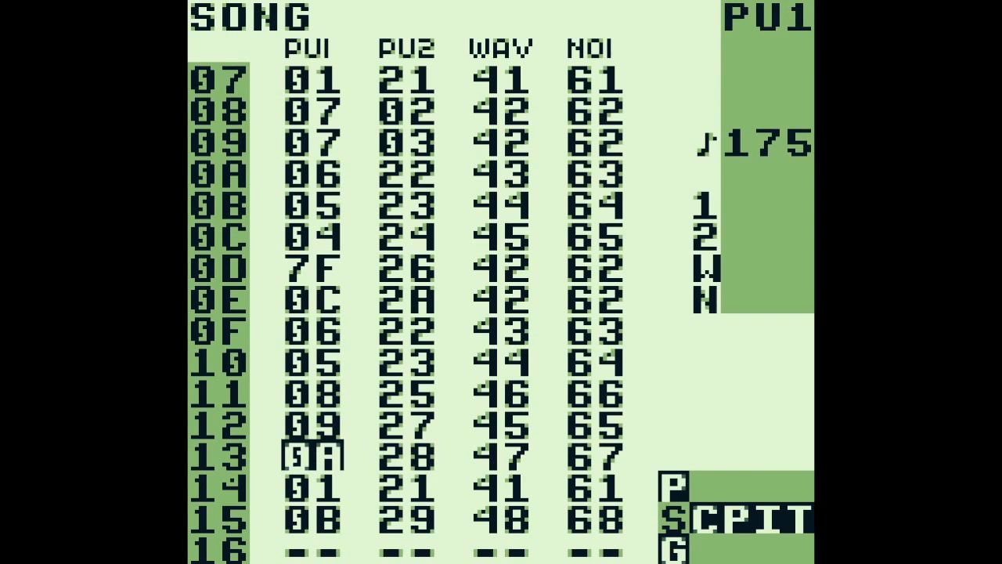
pyautogui.hotkey('shift', 'Right')
pyautogui.press('Up')
pyautogui.hotkey('shift', 'Right')
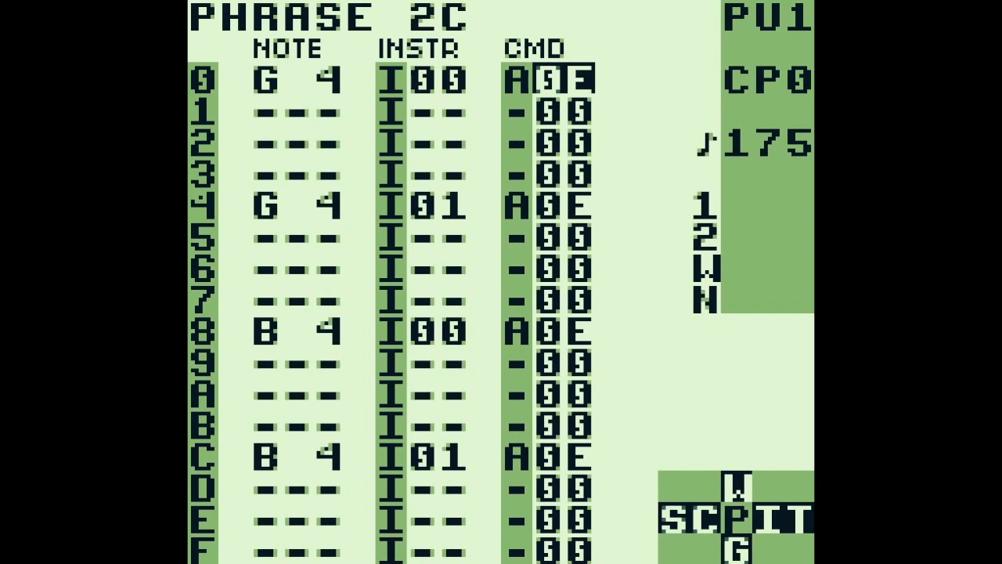
pyautogui.press('Return')
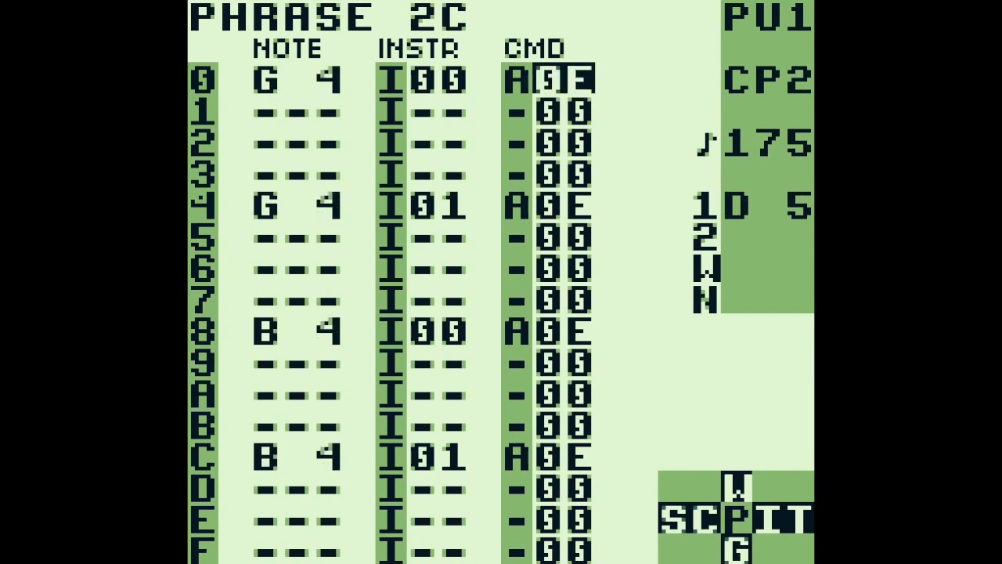
# Return to the first row of chain 0A and reopen phrase 2C with playback stopped
pyautogui.hotkey('shift', 'Left')
pyautogui.press('Up')
pyautogui.press('Up')
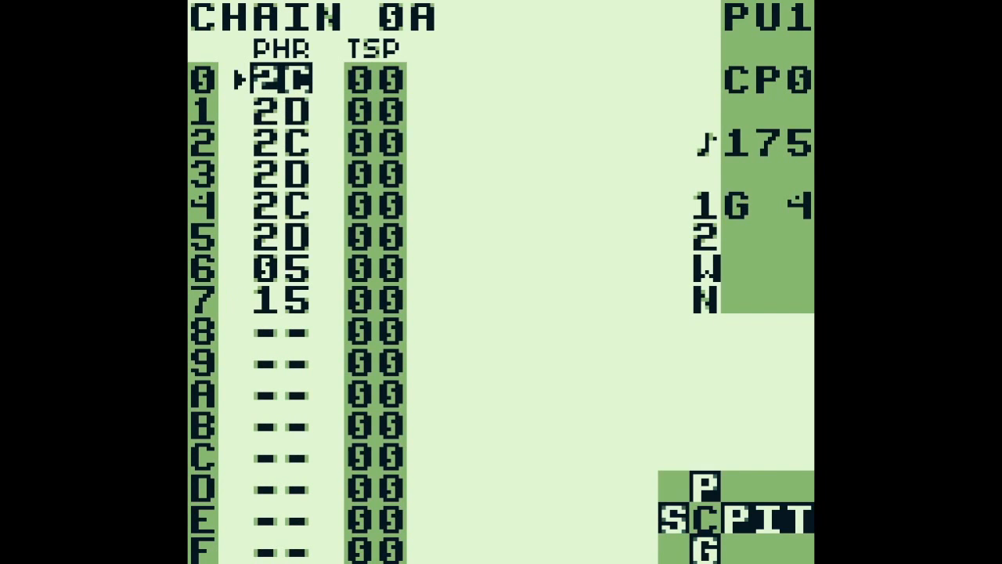
pyautogui.hotkey('shift', 'Right')
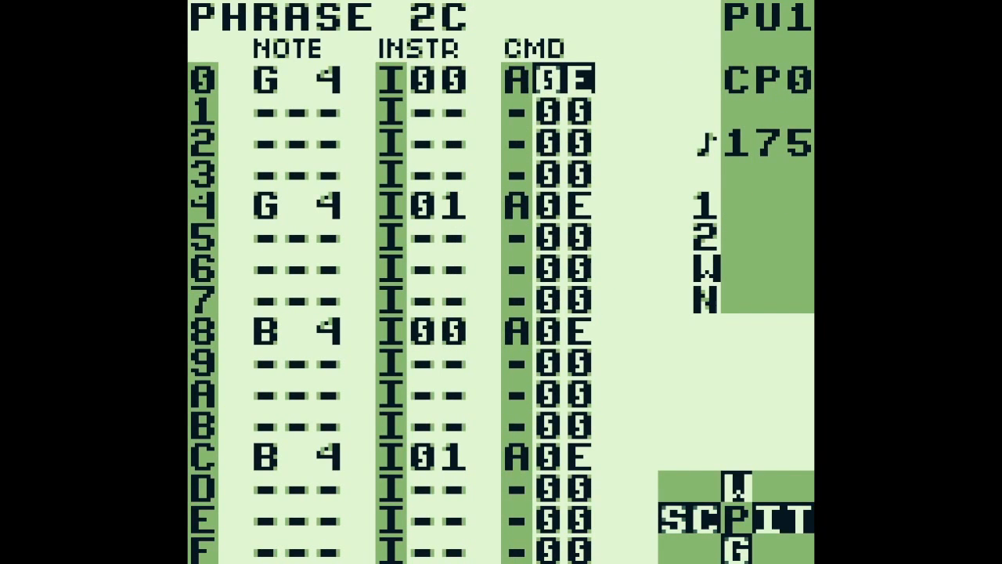
# Examine the alternating instruments 00 and 01 on the steps of phrase 2C
pyautogui.press('Left')
pyautogui.press('Left')
pyautogui.press('Right')
pyautogui.press('Left')
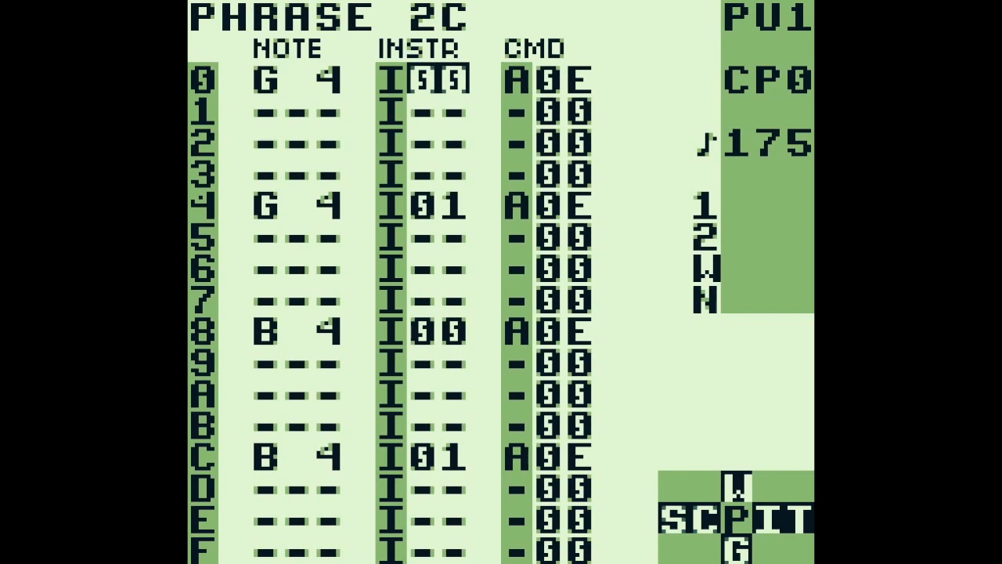
pyautogui.press('Down')
pyautogui.press('Down')
pyautogui.press('Down')
pyautogui.press('Down')
pyautogui.press('Up')
pyautogui.press('Up')
pyautogui.press('Up')
pyautogui.press('Up')
# Open table 0E from the A0E command on step 0 of phrase 2C
pyautogui.press('Right')
pyautogui.press('Right')
pyautogui.hotkey('shift', 'Right')
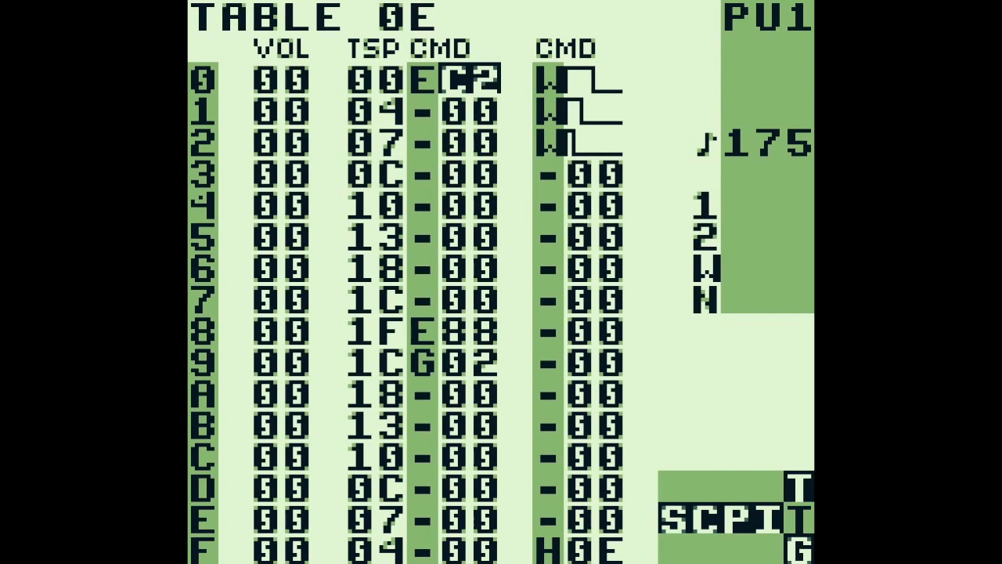
# Examine the rising and falling transpose values down the rows of table 0E
pyautogui.press('Left')
pyautogui.press('Left')
pyautogui.press('Down')
pyautogui.press('Down')
pyautogui.press('Down')
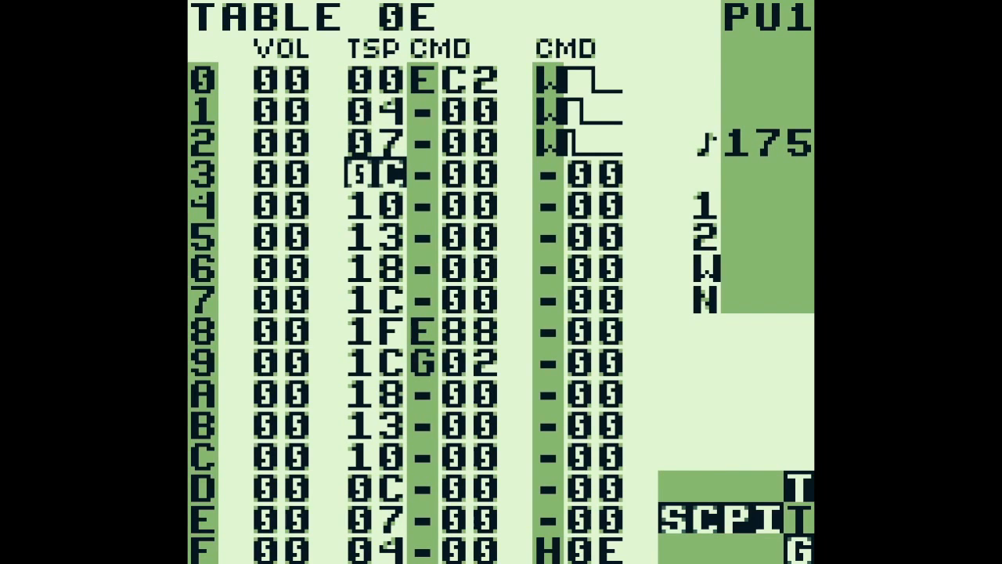
pyautogui.press('Down')
pyautogui.press('Down')
pyautogui.press('Down')
pyautogui.press('Down')
pyautogui.press('Down')
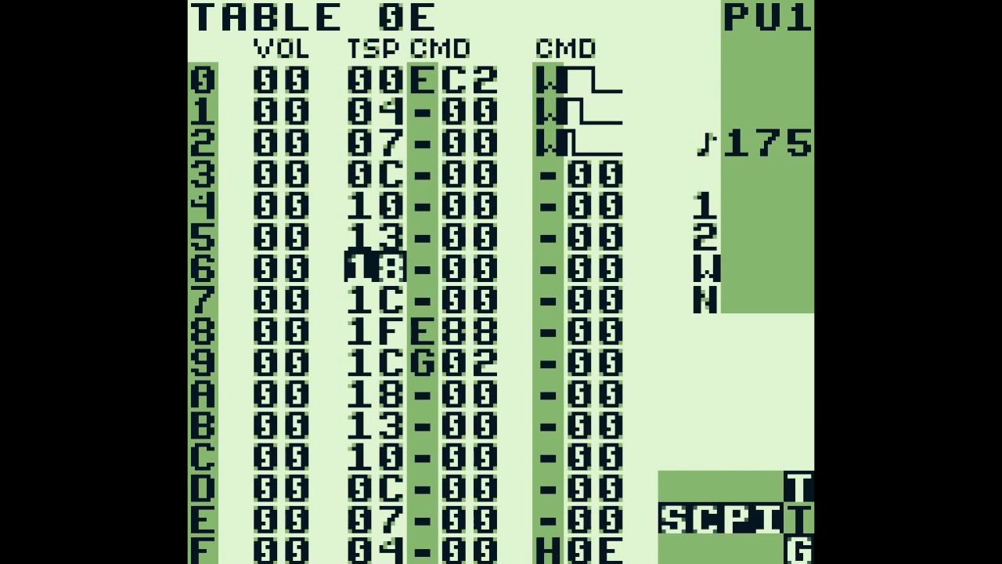
pyautogui.press('Down')
pyautogui.press('Down')
pyautogui.press('Down')
pyautogui.press('Down')
pyautogui.press('Down')
pyautogui.press('Down')
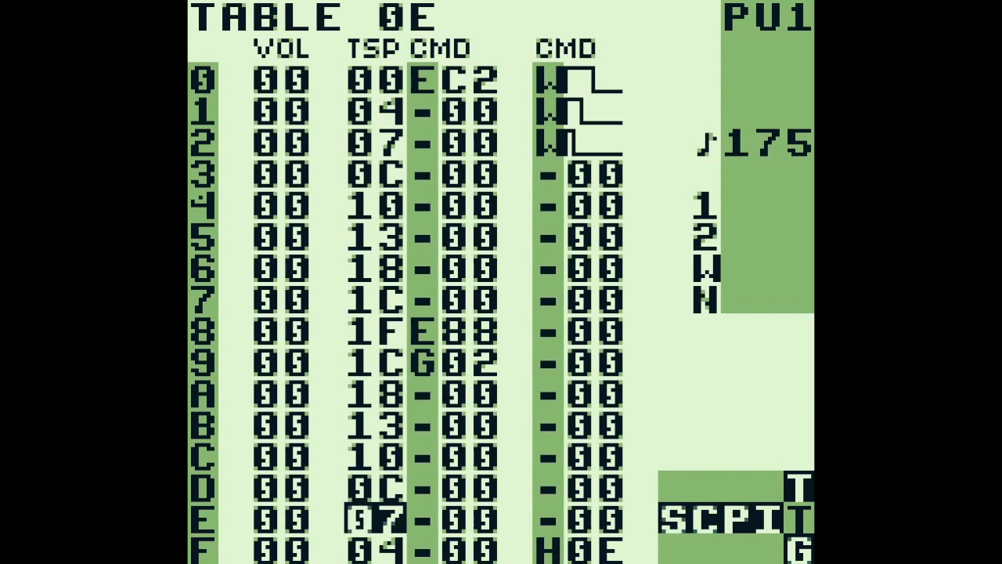
# Leave table 0E for the chain screen and switch to PU2 chain 28
pyautogui.hotkey('shift', 'Left')
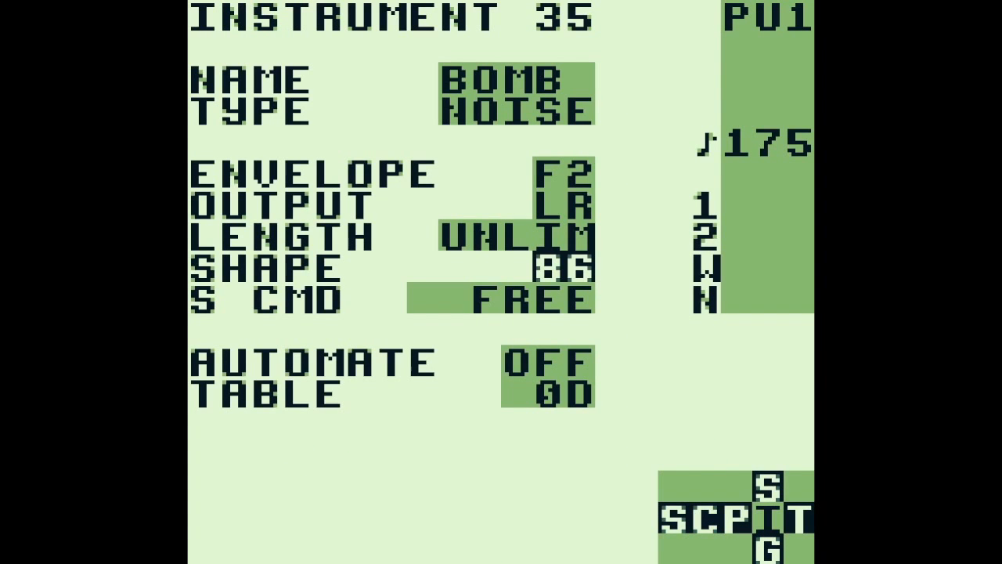
pyautogui.hotkey('shift', 'Left')
pyautogui.hotkey('shift', 'Left')
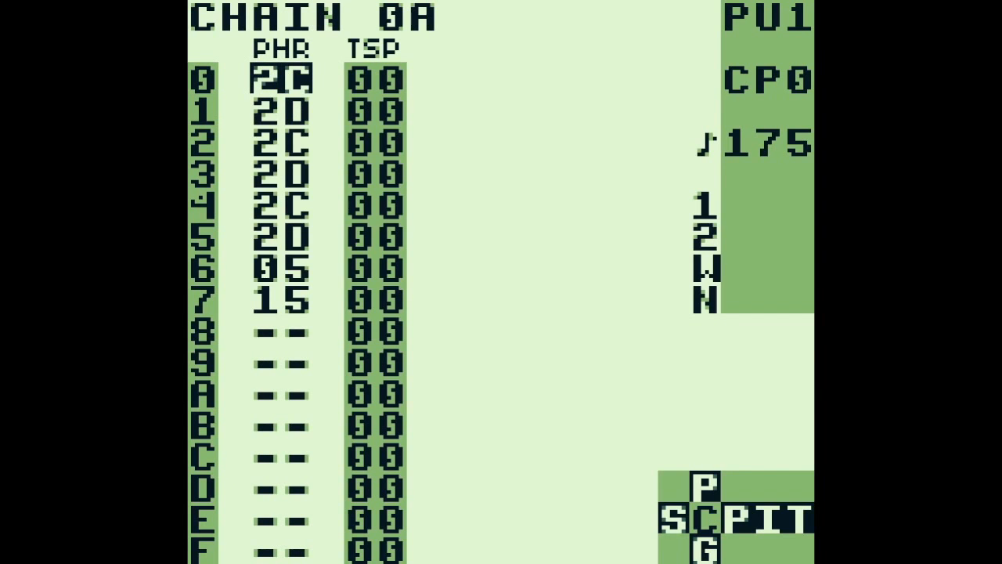
pyautogui.hotkey('a', 'Right')
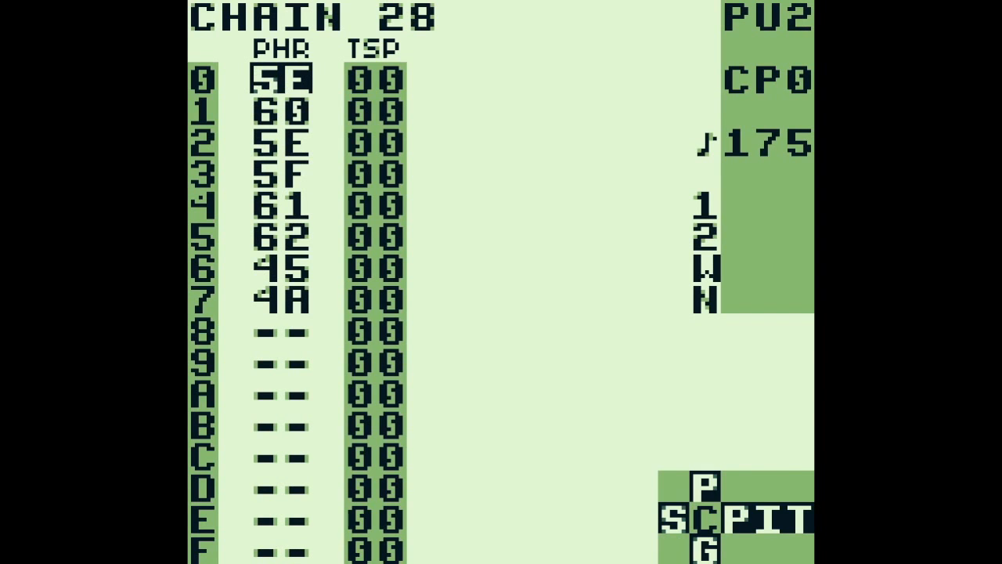
# Follow PU2 chain 28 through phrases 62 and 45, and return to the chain screen
pyautogui.hotkey('shift', 'Right')
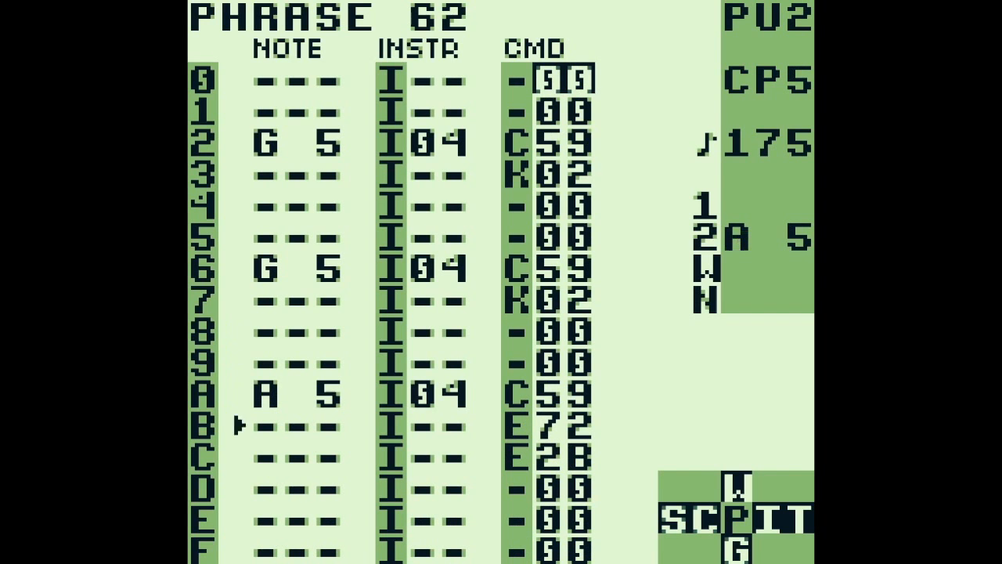
pyautogui.hotkey('shift', 'Left')
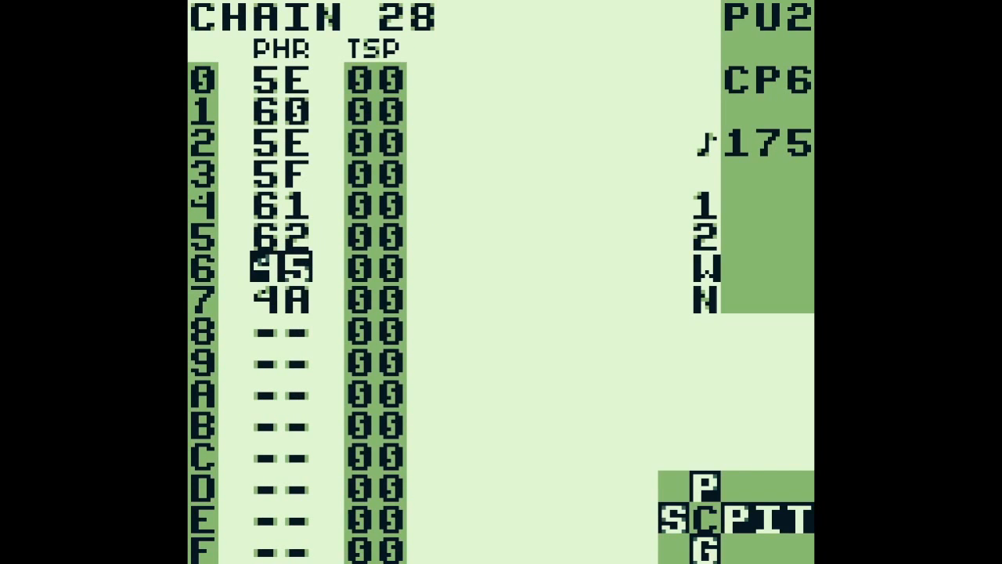
pyautogui.hotkey('shift', 'Right')
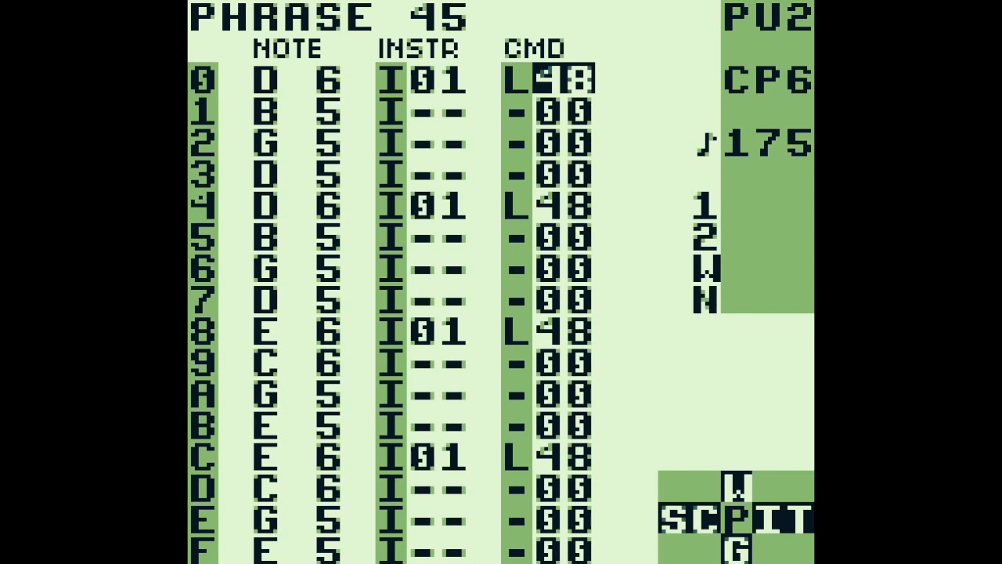
pyautogui.hotkey('shift', 'Left')
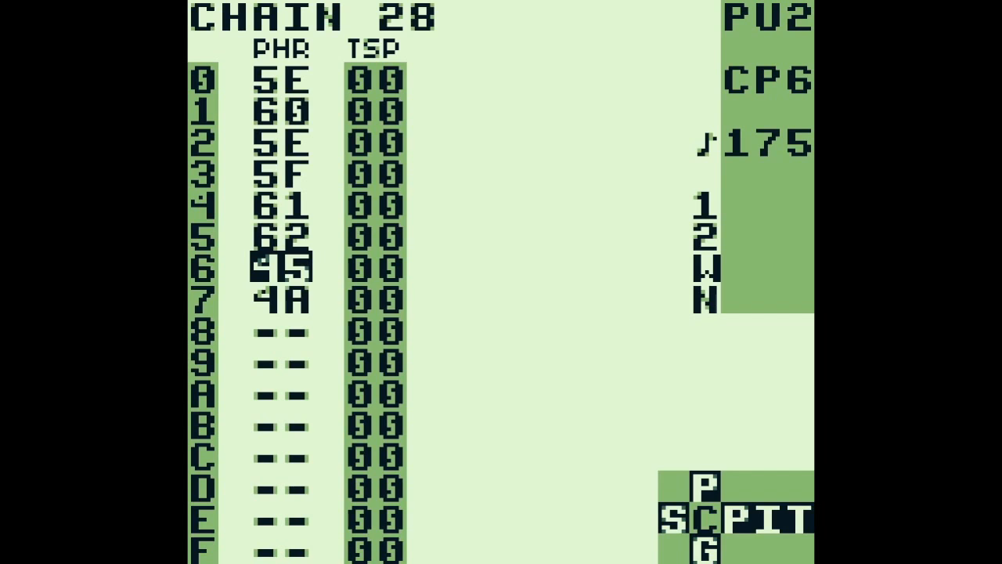
# Go back to the song screen, play all channels from row 15 and stop playback
pyautogui.hotkey('shift', 'Left')
pyautogui.press('Down')
pyautogui.press('Down')
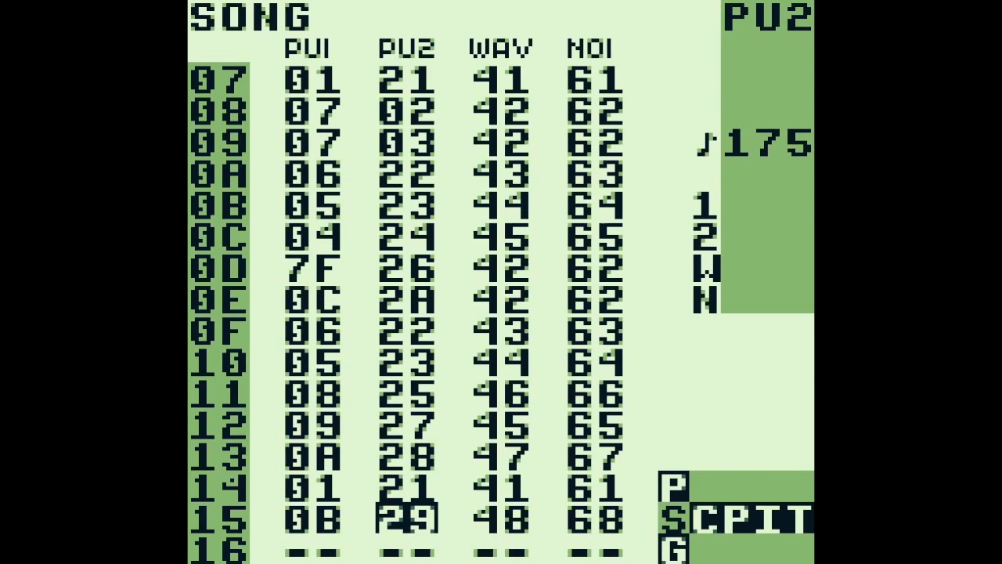
pyautogui.press('Return')
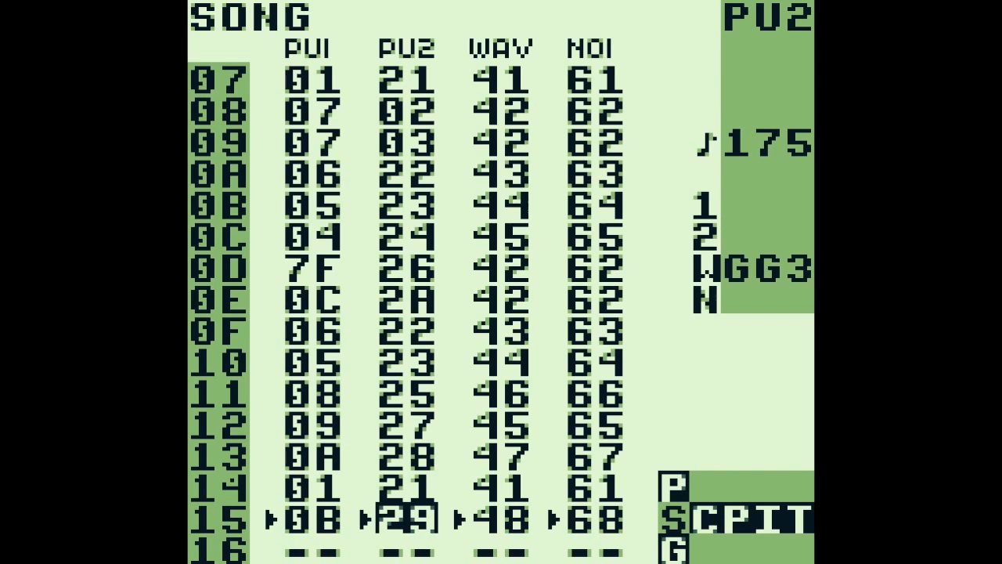
pyautogui.press('Return')
# Open phrase 9C from WAV chain 48 on song row 15
pyautogui.press('Right')
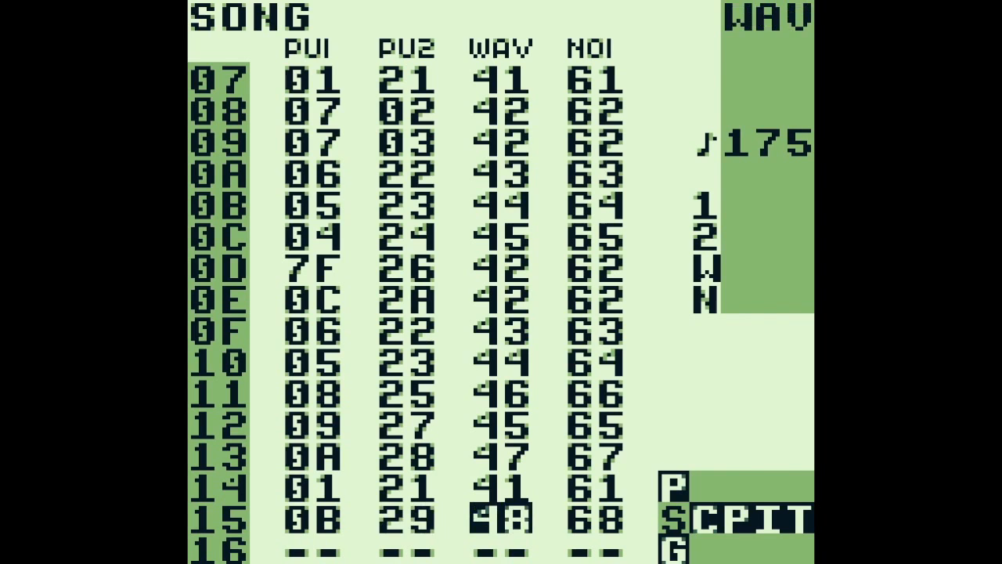
pyautogui.hotkey('shift', 'Right')
pyautogui.press('Up')
pyautogui.press('Up')
pyautogui.press('Up')
pyautogui.press('Down')
pyautogui.hotkey('shift', 'Right')
pyautogui.press('Return')
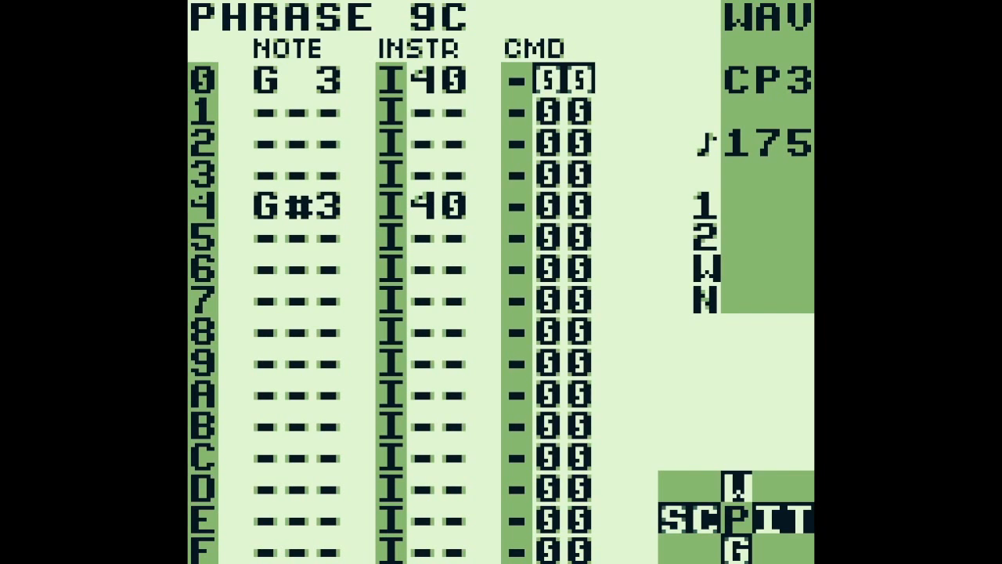
# Check NOI phrase FD, and review WAV phrases 88 and 95 at the start of chain 48
pyautogui.hotkey('a', 'Right')
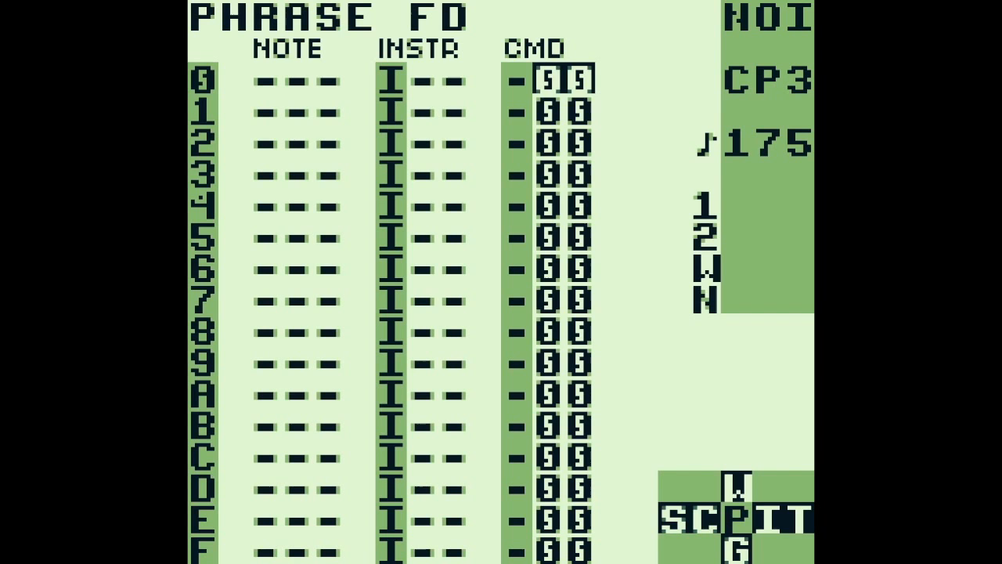
pyautogui.hotkey('a', 'Left')
pyautogui.hotkey('a', 'Up')
pyautogui.hotkey('a', 'Up')
pyautogui.hotkey('a', 'Up')
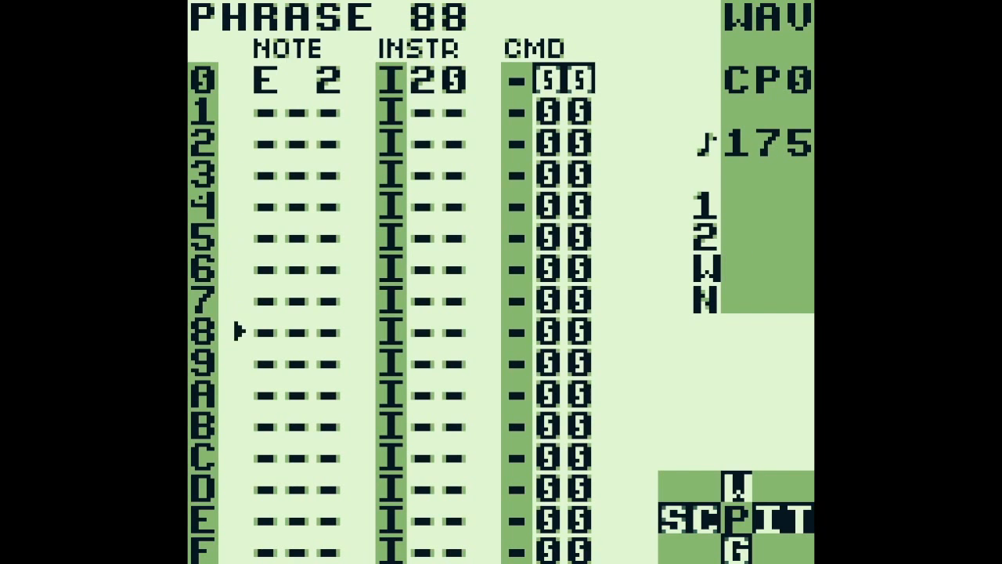
pyautogui.hotkey('a', 'Down')
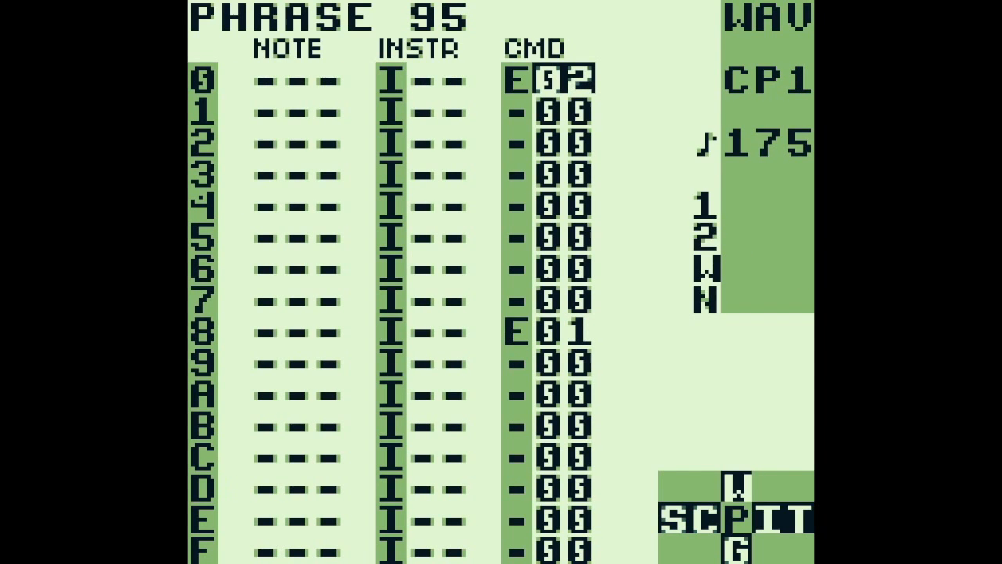
# Review the NOI channel's phrases D4, D0 and FD on row 15 and stop playback
pyautogui.hotkey('a', 'Right')
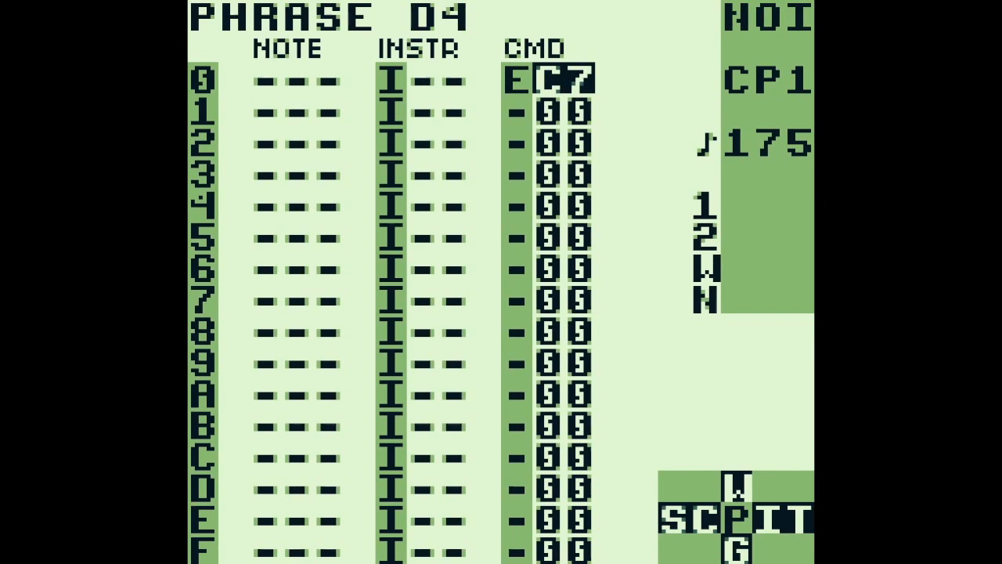
pyautogui.hotkey('a', 'Up')
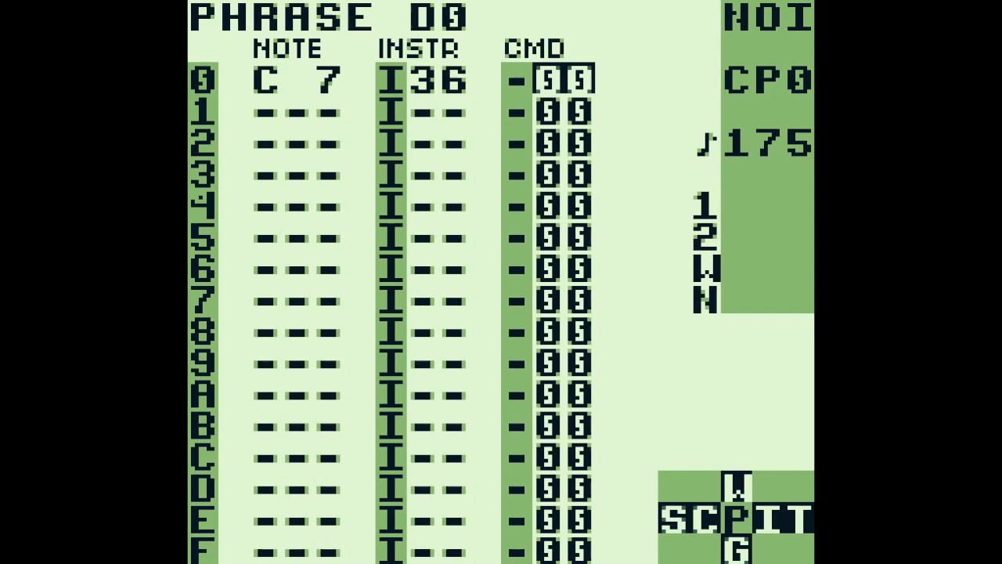
pyautogui.hotkey('a', 'Down')
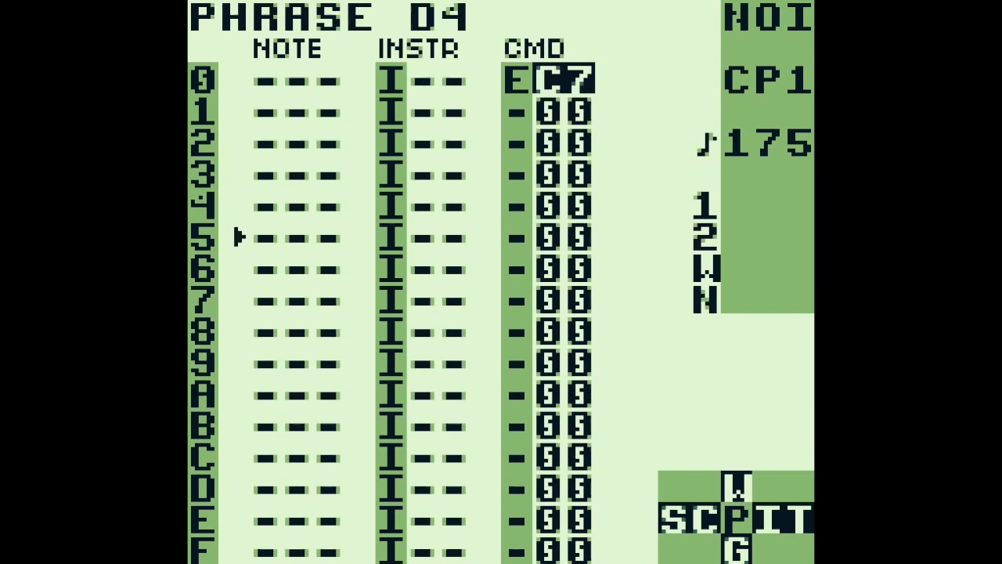
pyautogui.hotkey('a', 'Down')
pyautogui.press('Return')
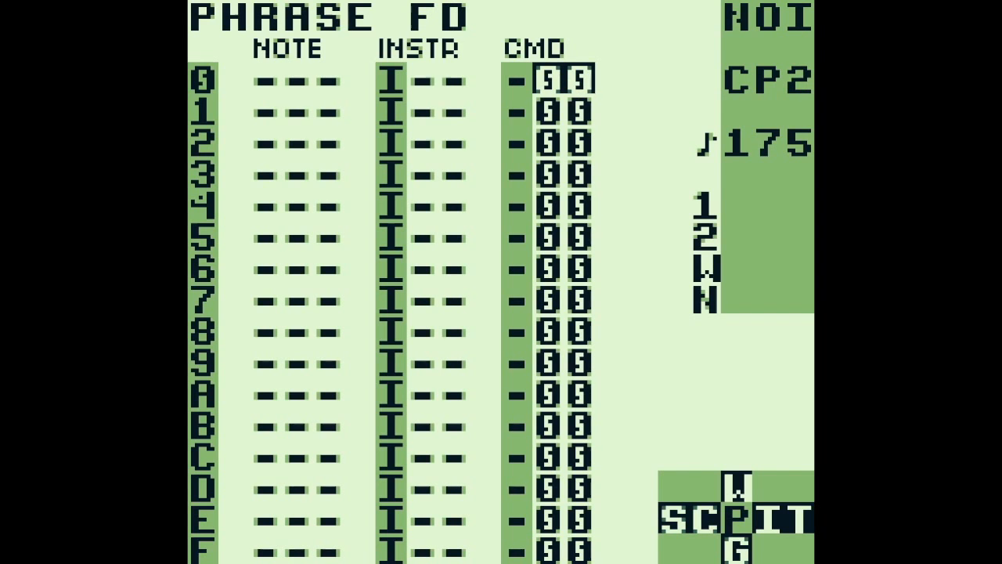
# Return to NOI phrase D0 and open its instrument 36 (SWELL) and table 10
pyautogui.hotkey('a', 'Up')
pyautogui.hotkey('a', 'Up')
pyautogui.press('Left')
pyautogui.press('Left')
pyautogui.hotkey('a', 'Right')
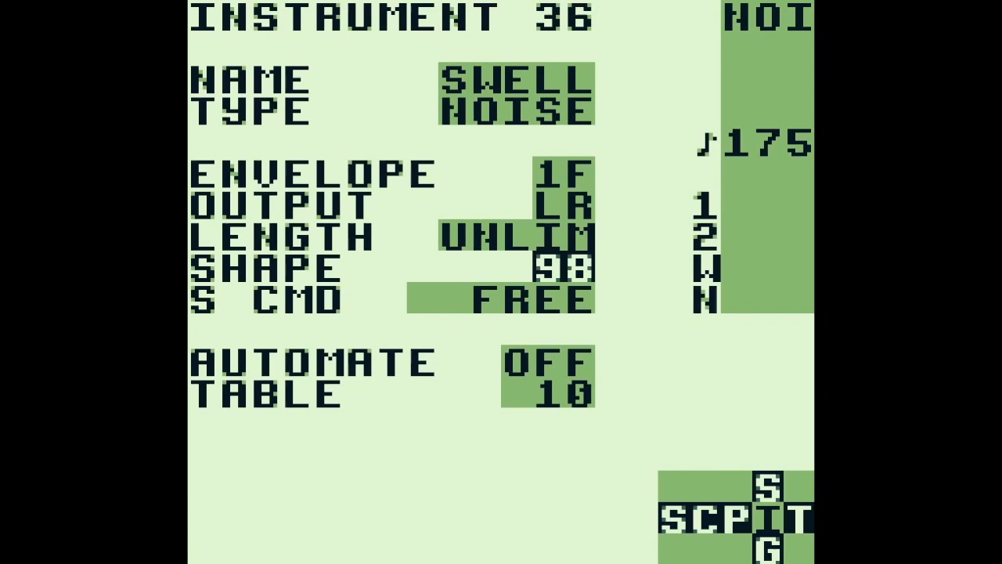
pyautogui.hotkey('a', 'Right')
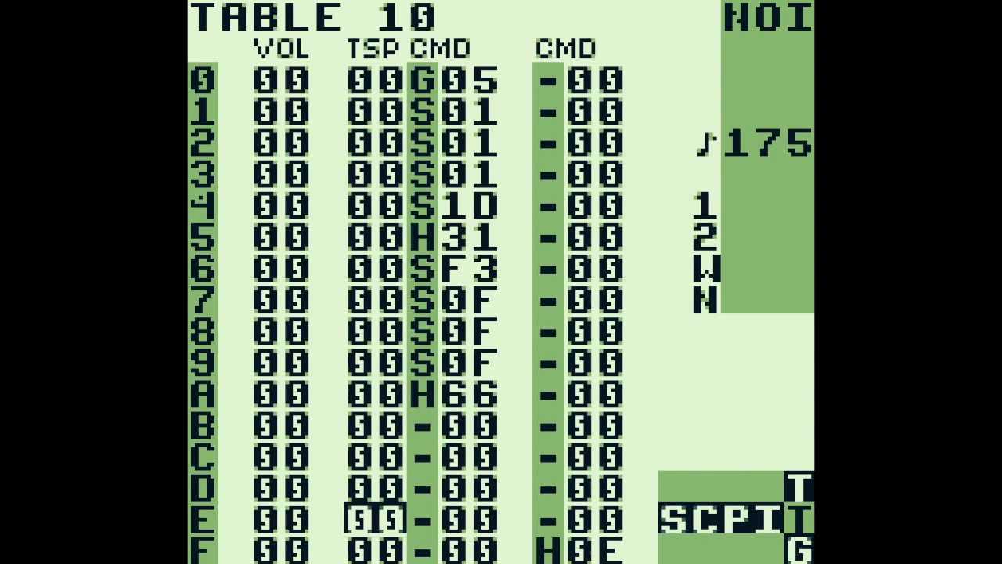
# Examine the S commands and the H31 hop in rows 0 to 5 of table 10
pyautogui.press('Up')
pyautogui.press('Up')
pyautogui.press('Up')
pyautogui.press('Up')
pyautogui.press('Up')
pyautogui.press('Up')
pyautogui.press('Up')
pyautogui.press('Up')
pyautogui.press('Up')
pyautogui.press('Right')
pyautogui.press('Up')
pyautogui.press('Up')
pyautogui.press('Up')
pyautogui.press('Up')
pyautogui.press('Up')
pyautogui.press('Right')
pyautogui.press('Down')
pyautogui.press('Down')
pyautogui.press('Down')
pyautogui.press('Down')
pyautogui.press('Down')
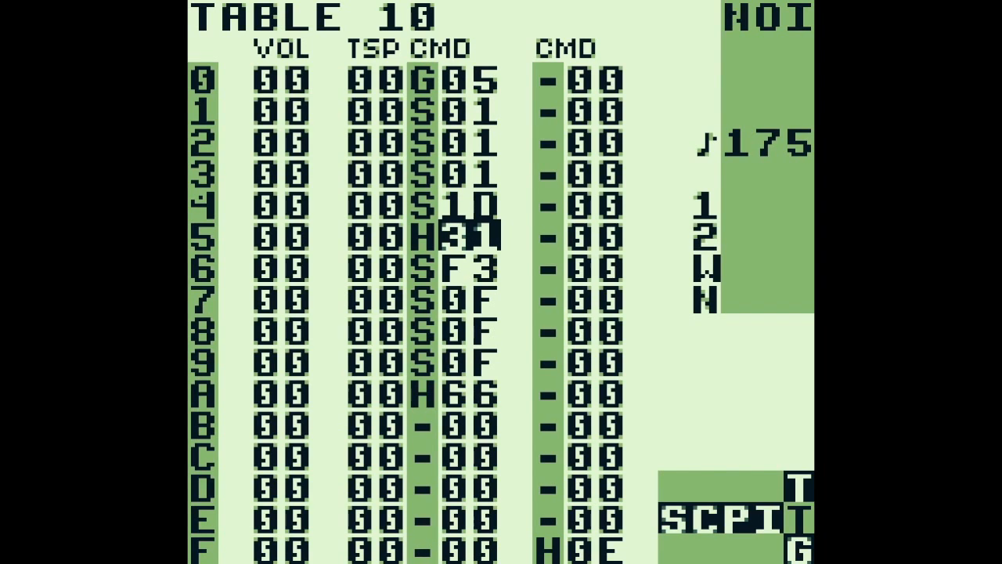
# Examine the S commands and the H66 hop in rows 6 to A of table 10
pyautogui.press('Down')
pyautogui.press('Down')
pyautogui.press('Down')
pyautogui.press('Down')
pyautogui.press('Down')
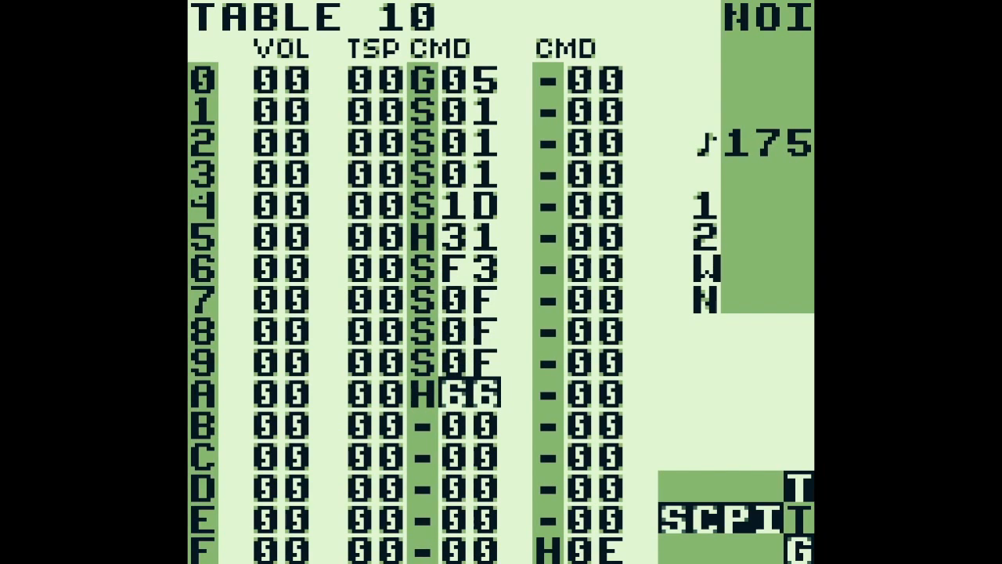
pyautogui.press('Down')
pyautogui.press('Up')
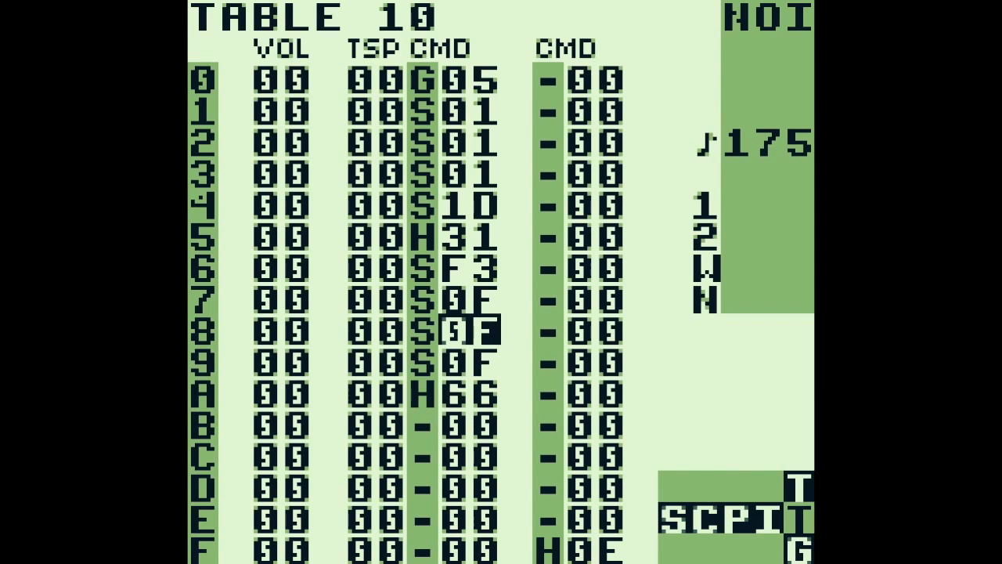
pyautogui.press('Up')
pyautogui.press('Left')
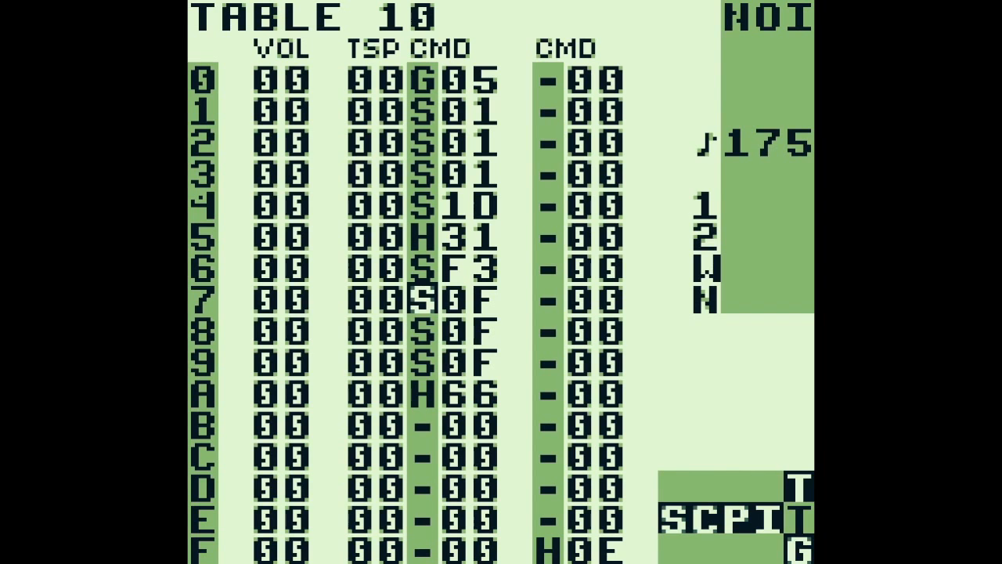
# Go back to the song screen, open row 15's PU1 chain and check the neighbouring PU2 chain 29
pyautogui.hotkey('shift', 'Left')
pyautogui.hotkey('shift', 'Left')
pyautogui.hotkey('shift', 'Left')
pyautogui.hotkey('shift', 'Left')
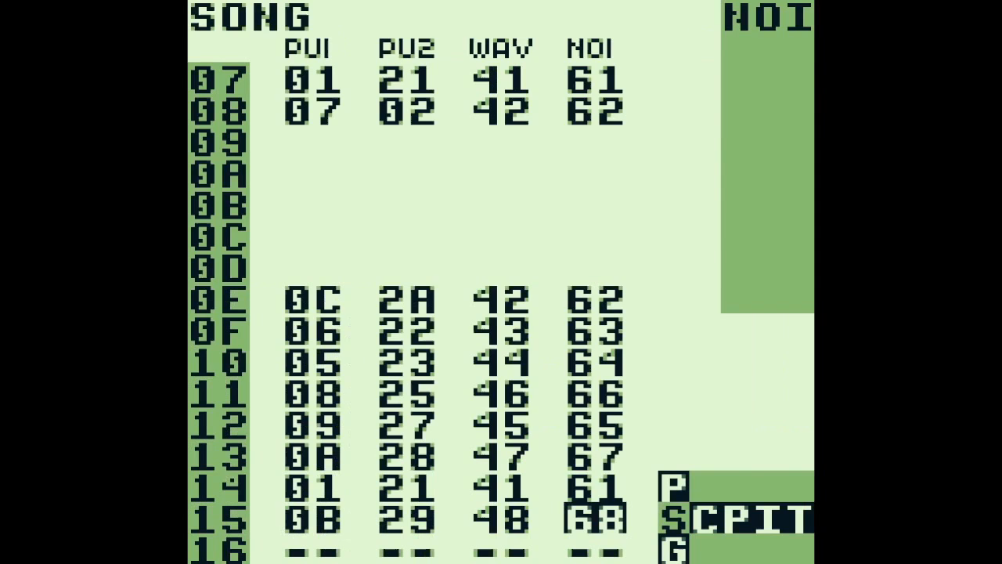
pyautogui.press('Left')
pyautogui.press('Left')
pyautogui.press('Left')
pyautogui.hotkey('shift', 'Right')
pyautogui.press('Return')
pyautogui.hotkey('a', 'Right')
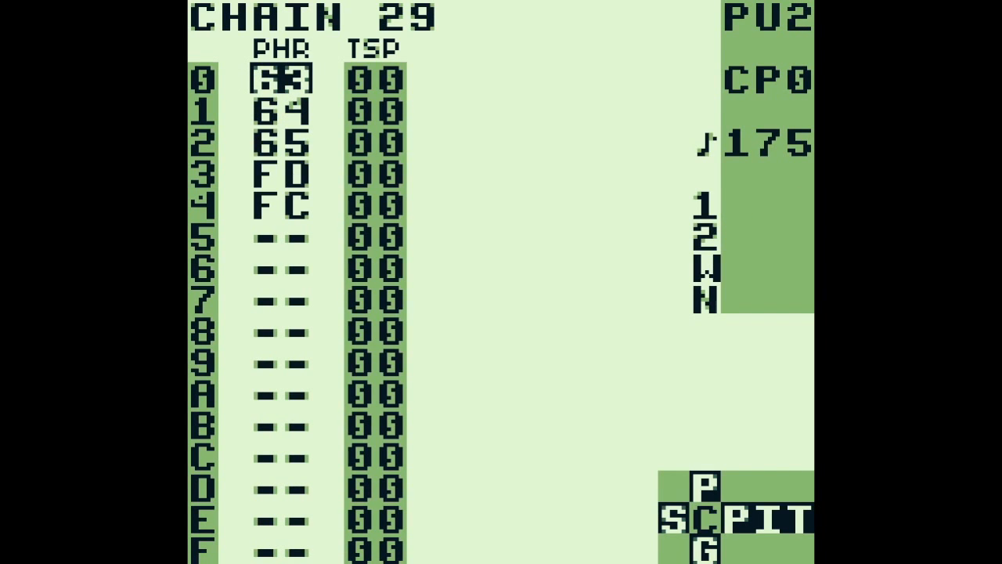
# Return to PU1, open phrase 2E and open table 0F from the A0F command on step 0
pyautogui.hotkey('a', 'Left')
pyautogui.hotkey('shift', 'Right')
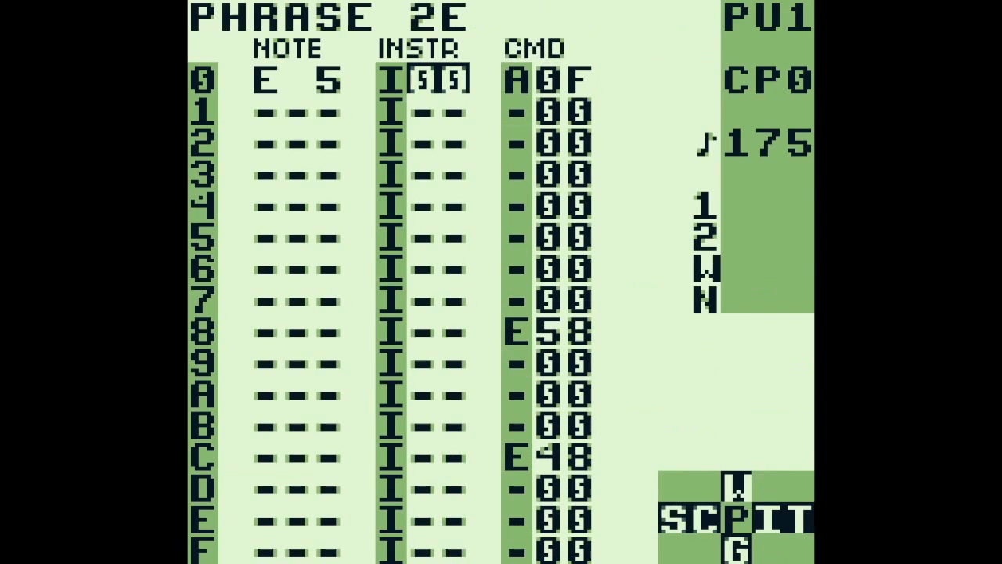
pyautogui.press('Right')
pyautogui.press('Right')
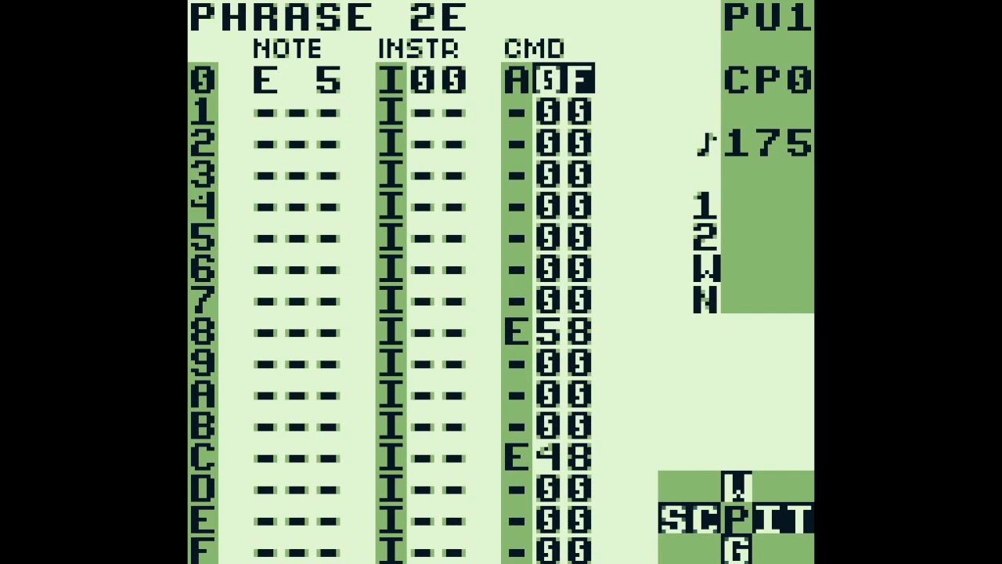
pyautogui.hotkey('shift', 'Right')
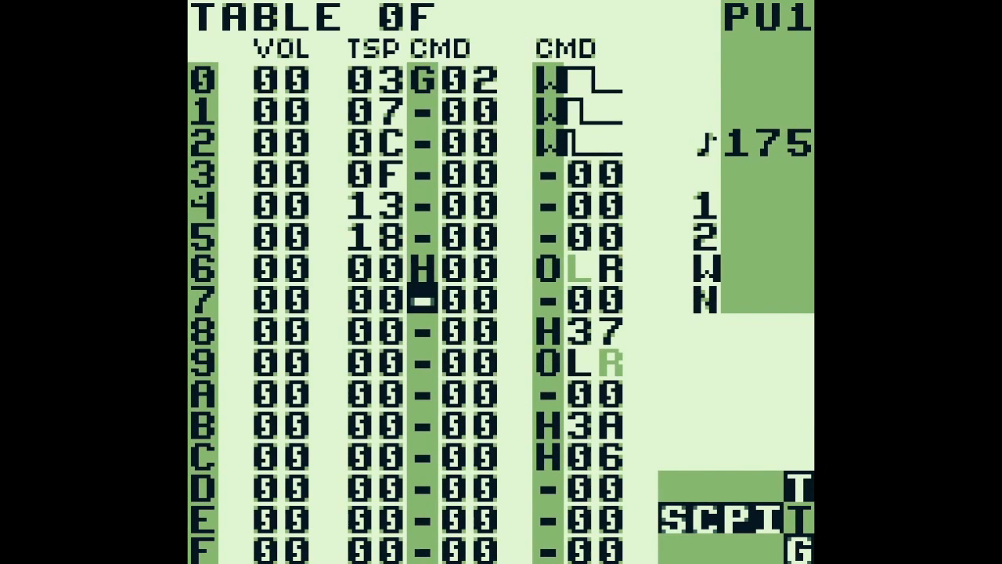
# Examine the output panning and hop commands in the second command column of table 0F, rows 6 to 9
pyautogui.press('Up')
pyautogui.press('Up')
pyautogui.press('Up')
pyautogui.press('Right')
pyautogui.press('Down')
pyautogui.press('Down')
pyautogui.press('Down')
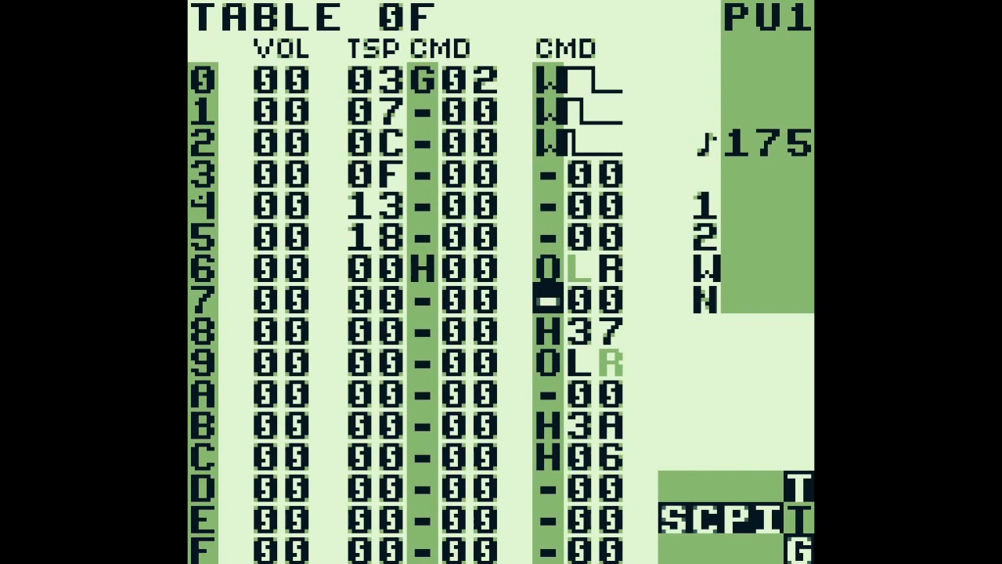
pyautogui.press('Up')
pyautogui.press('Right')
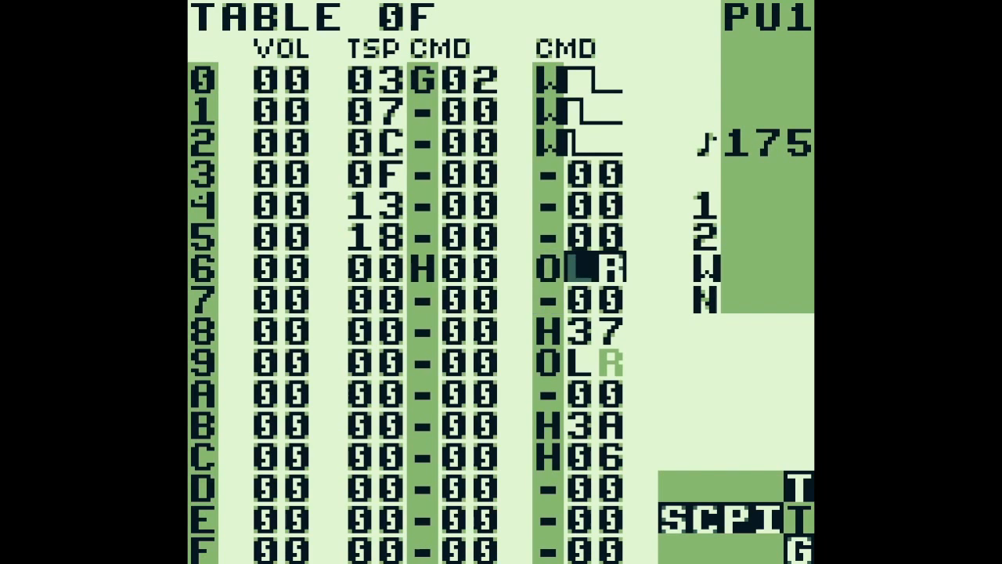
pyautogui.press('Down')
pyautogui.press('Down')
pyautogui.press('Down')
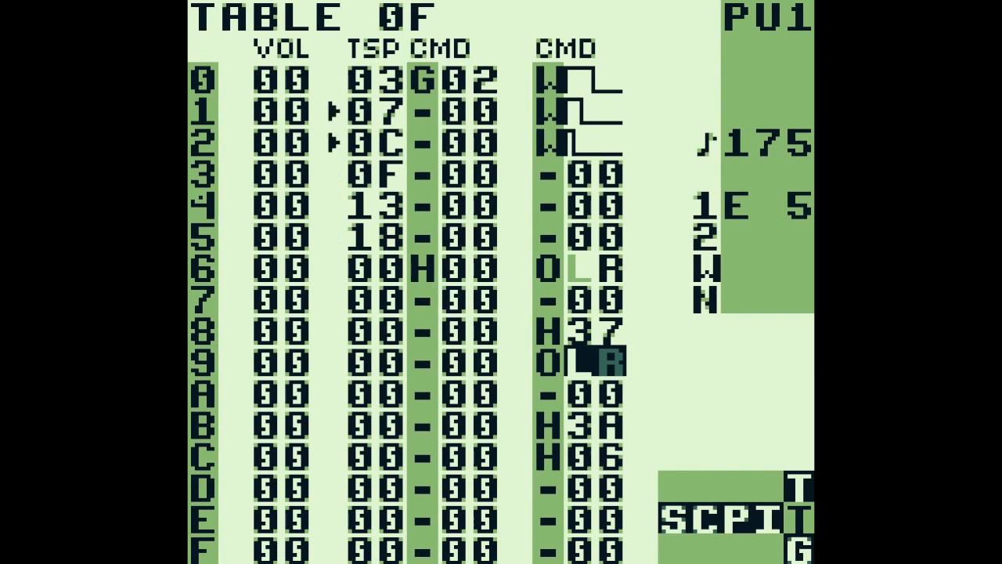
# Return from table 0F to PU1's phrase 2E and play it to hear the E58 and E48 envelope commands
pyautogui.hotkey('shift', 'Left')
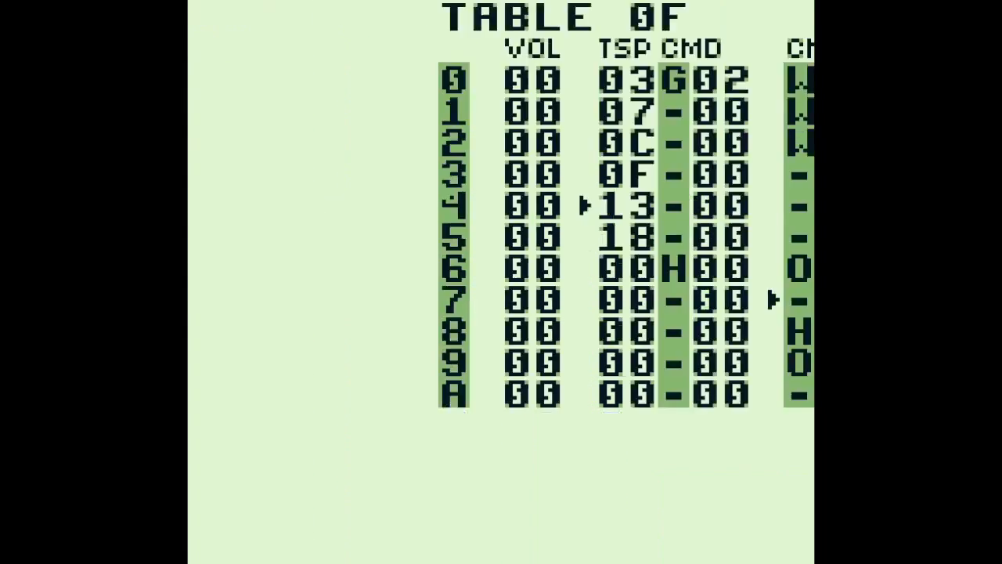
pyautogui.hotkey('shift', 'Left')
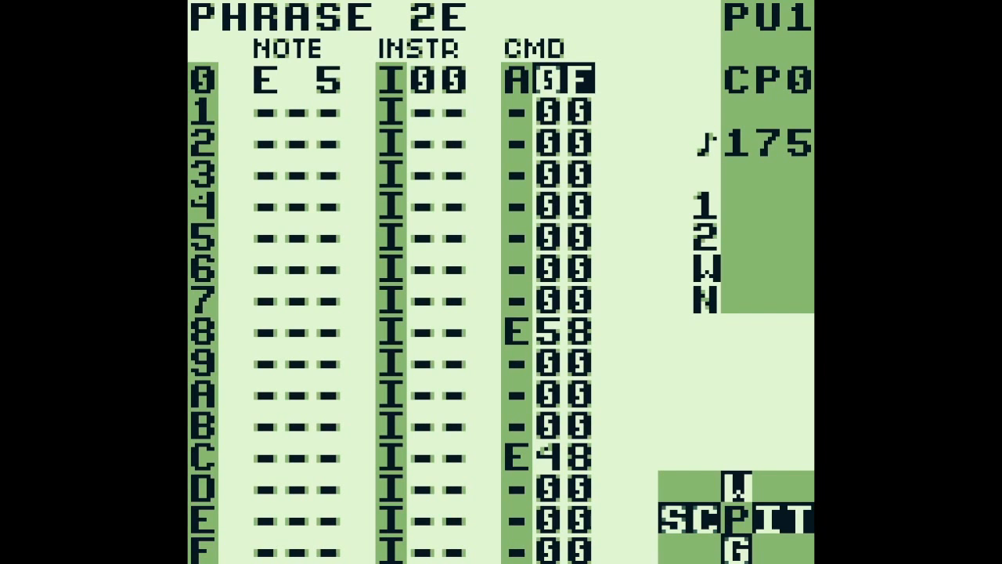
pyautogui.hotkey('a', 'Down')
pyautogui.hotkey('a', 'Up')
pyautogui.press('Return')
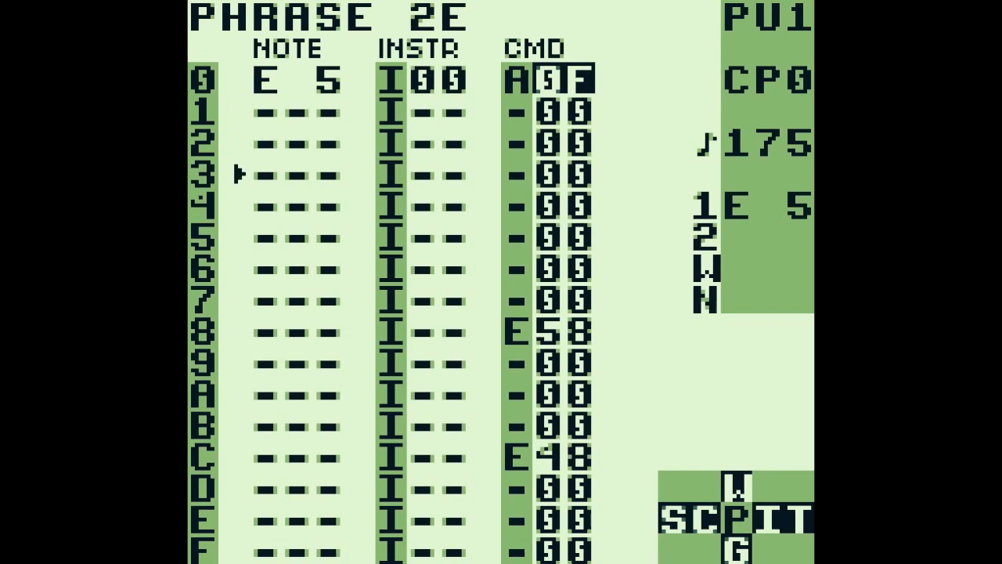
pyautogui.press('Return')
# Step through the PU1 chain's remaining phrases 30 and 2F to check their E commands and the K command
pyautogui.hotkey('a', 'Down')
pyautogui.press('Return')
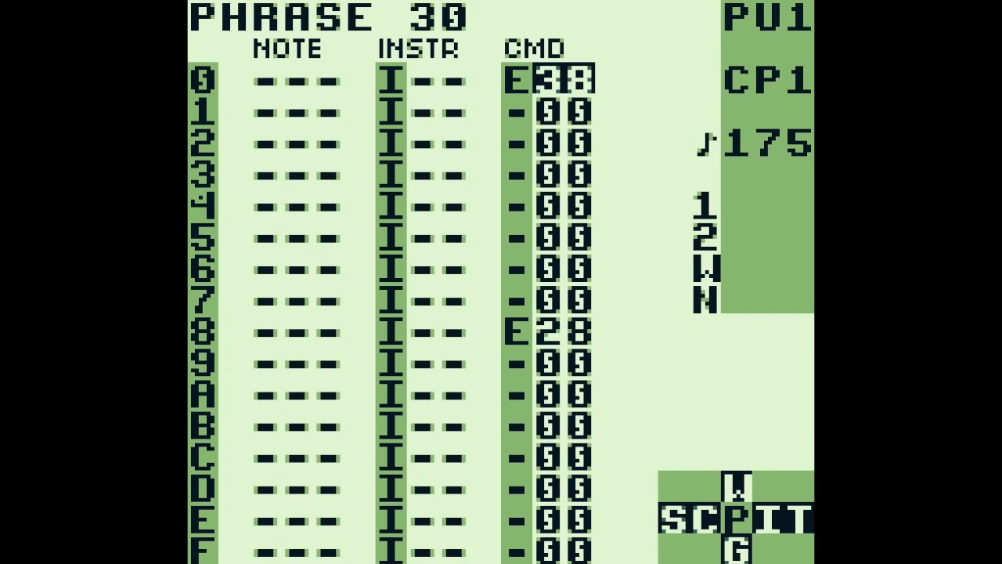
pyautogui.hotkey('a', 'Down')
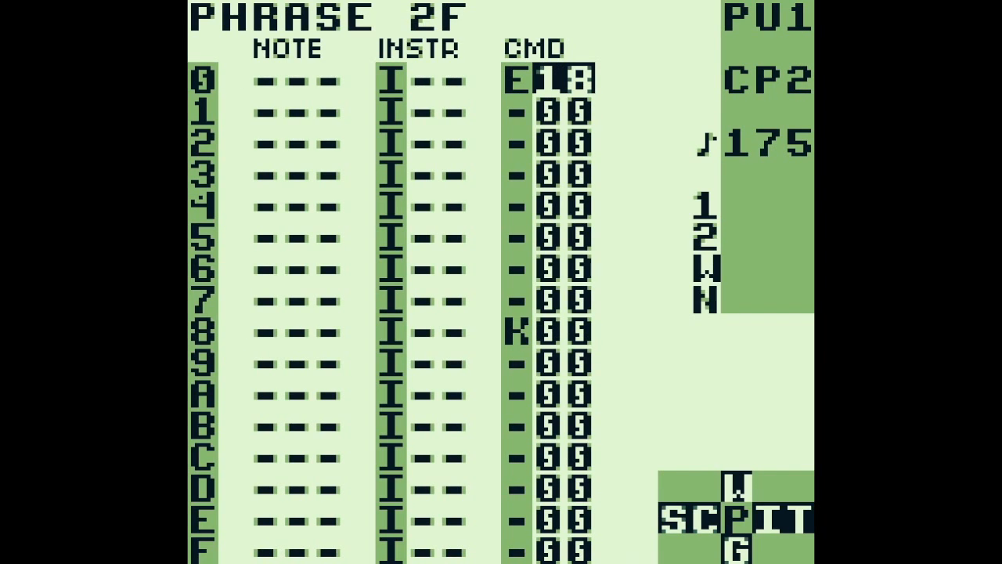
# Compare the chain's third phrase across PU2, WAV and NOI, and come back to PU1's phrase 2F
pyautogui.hotkey('a', 'Right')
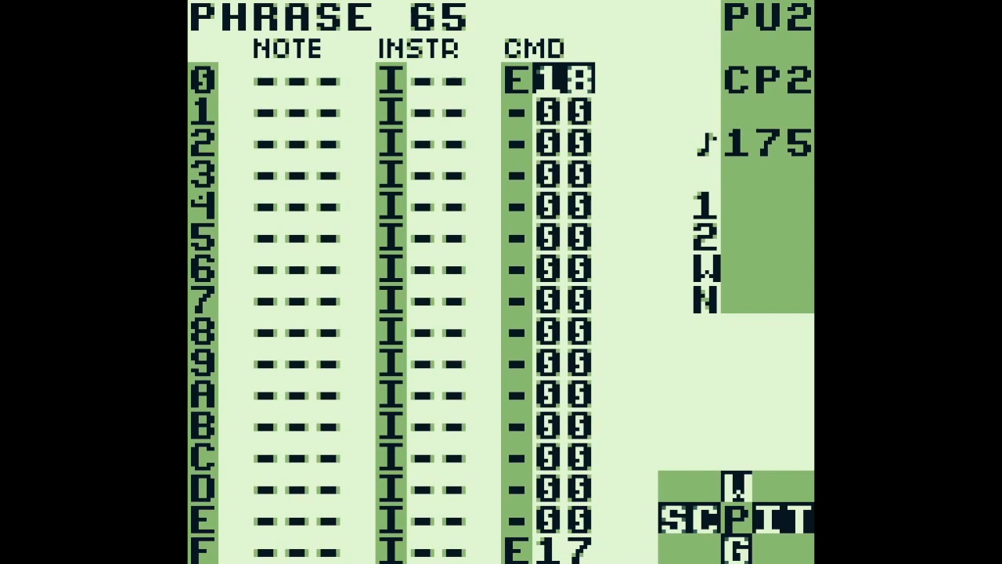
pyautogui.hotkey('a', 'Right')
pyautogui.hotkey('a', 'Right')
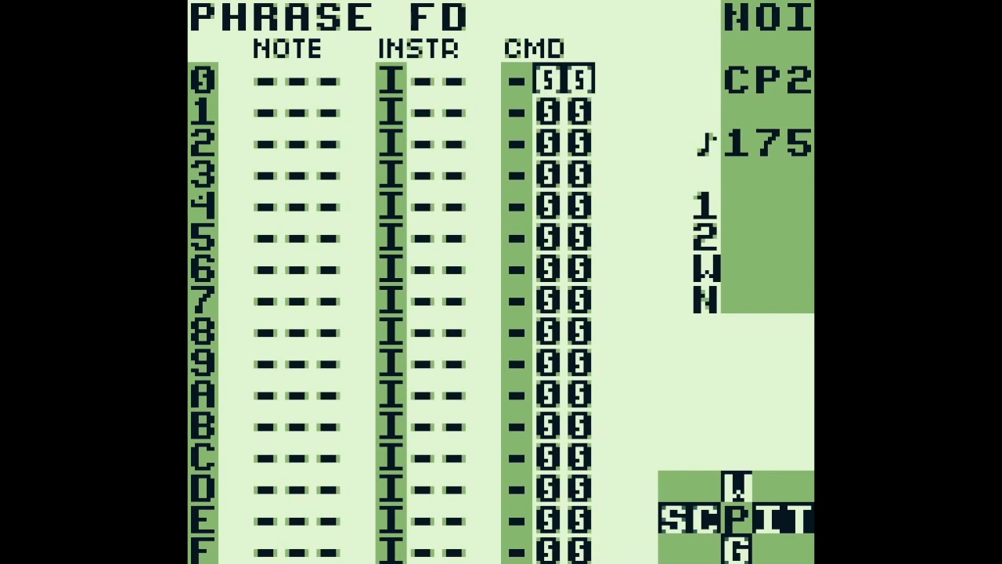
pyautogui.hotkey('a', 'Left')
pyautogui.hotkey('a', 'Left')
pyautogui.hotkey('a', 'Left')
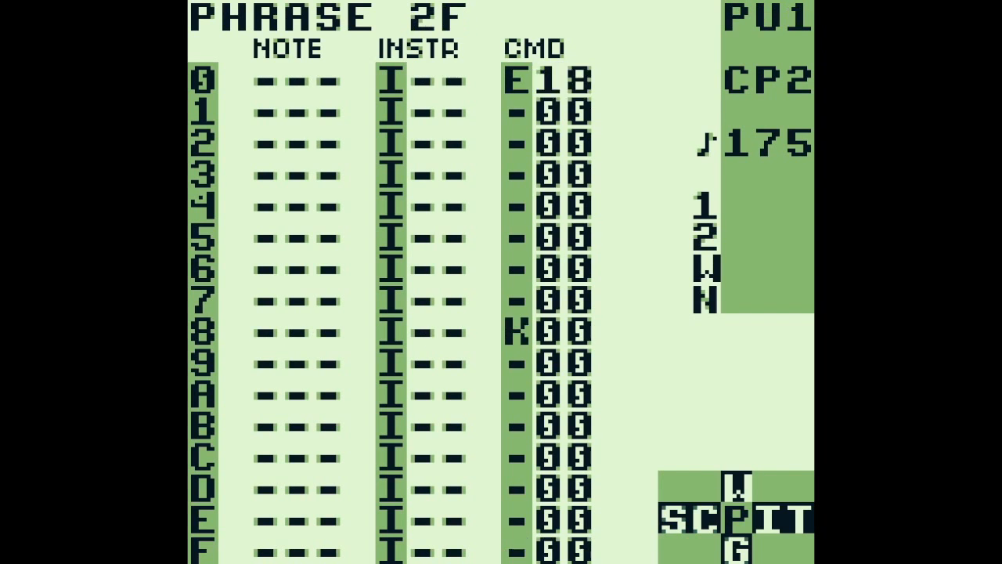
# Open PU2's first phrase 63, play it, check the phrase after it and go back to the song screen
pyautogui.hotkey('a', 'Right')
pyautogui.hotkey('a', 'Up')
pyautogui.hotkey('a', 'Up')
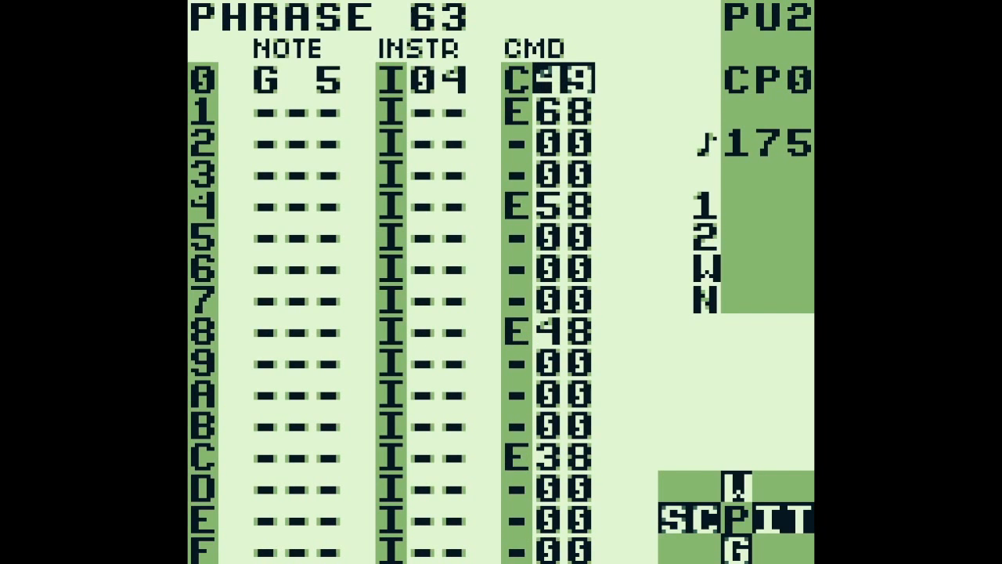
pyautogui.press('Return')
pyautogui.hotkey('a', 'Down')
pyautogui.hotkey('shift', 'Left')
pyautogui.hotkey('shift', 'Left')
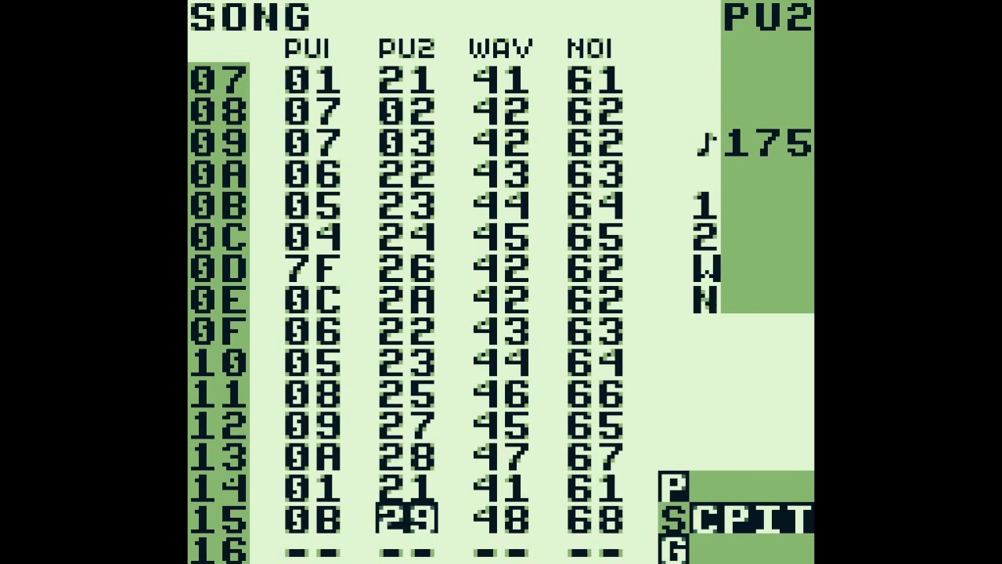